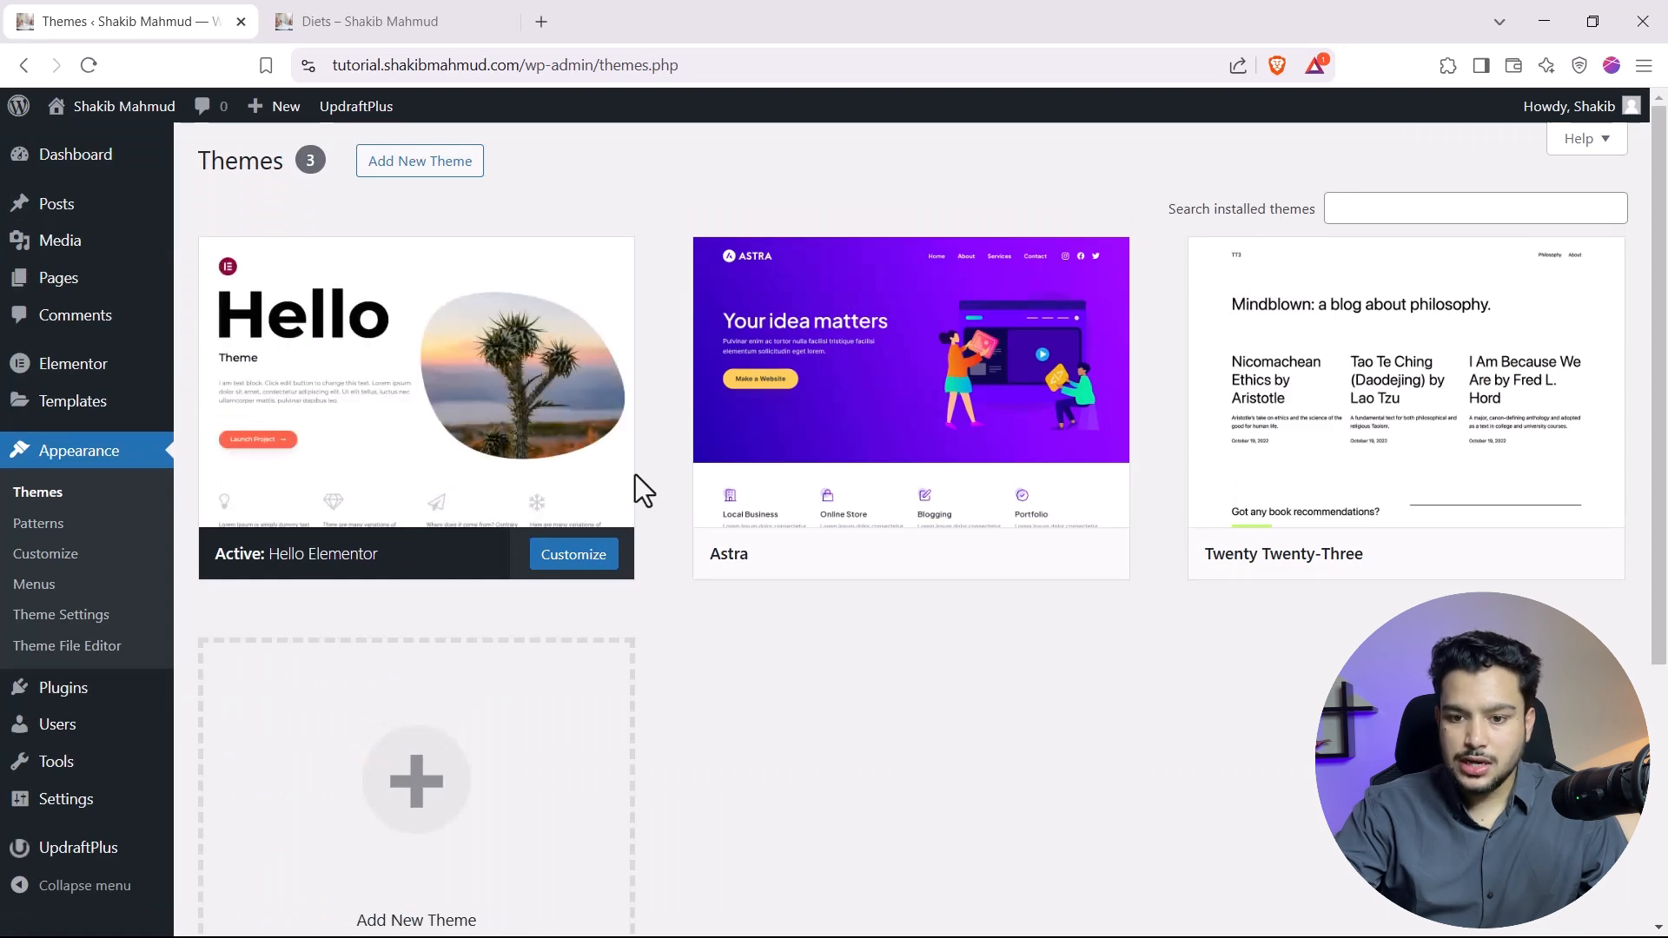
# Review the dashboard's list of published posts and their categories, and load the site's home page without the category path.
pyautogui.click(91, 216)
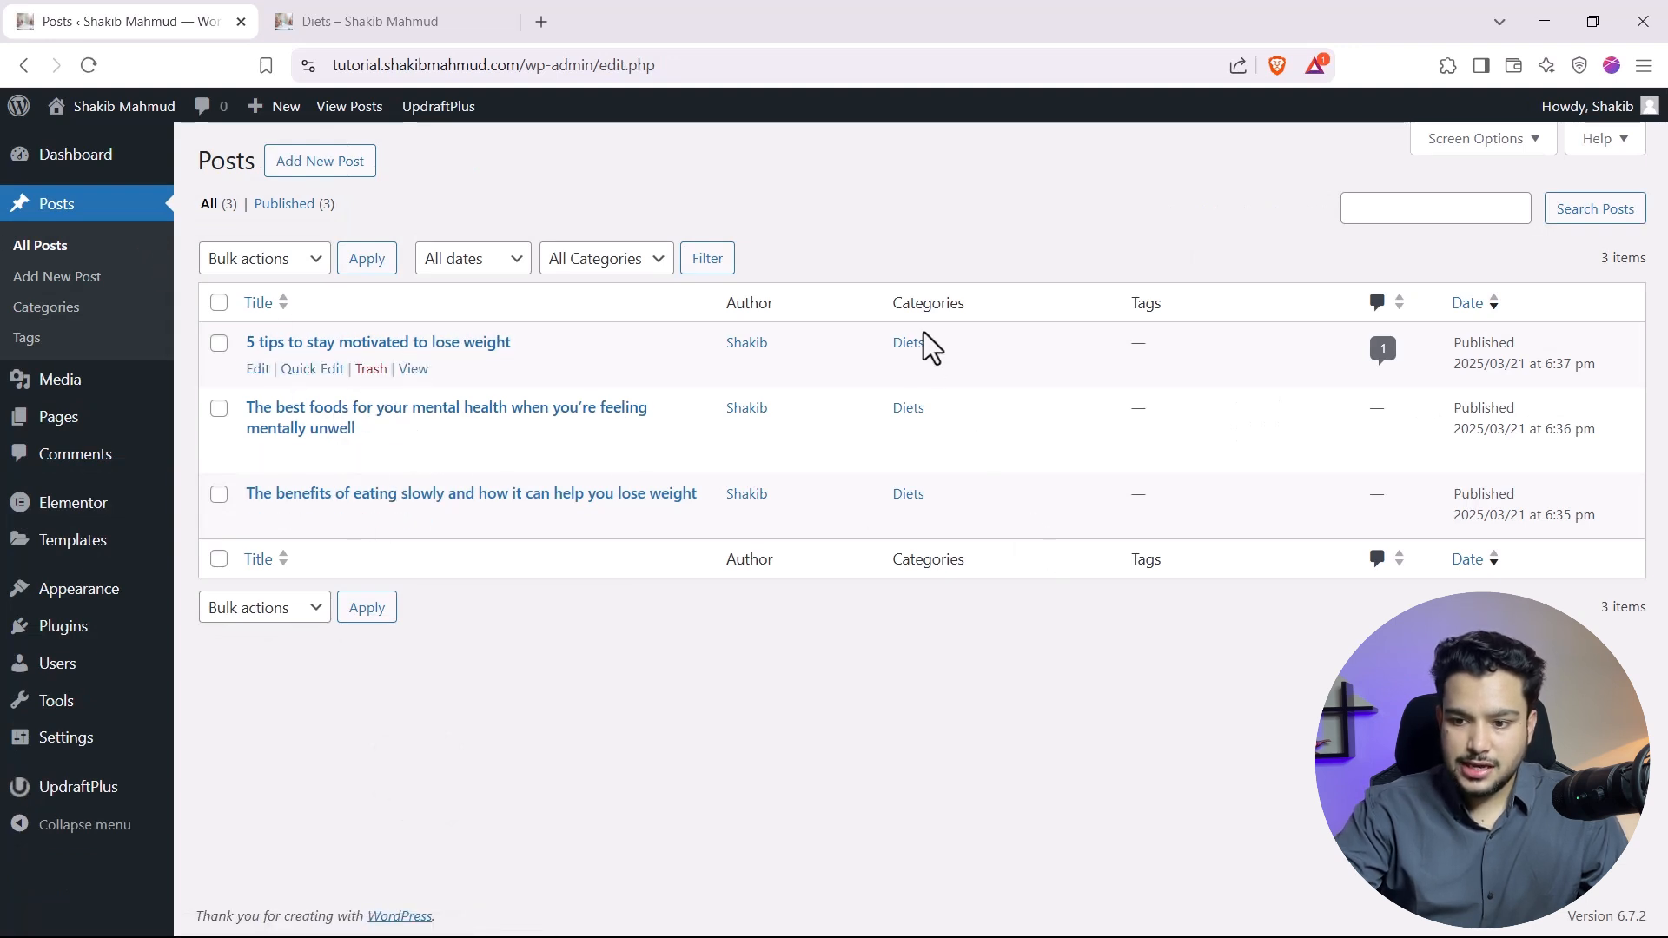
pyautogui.click(356, 19)
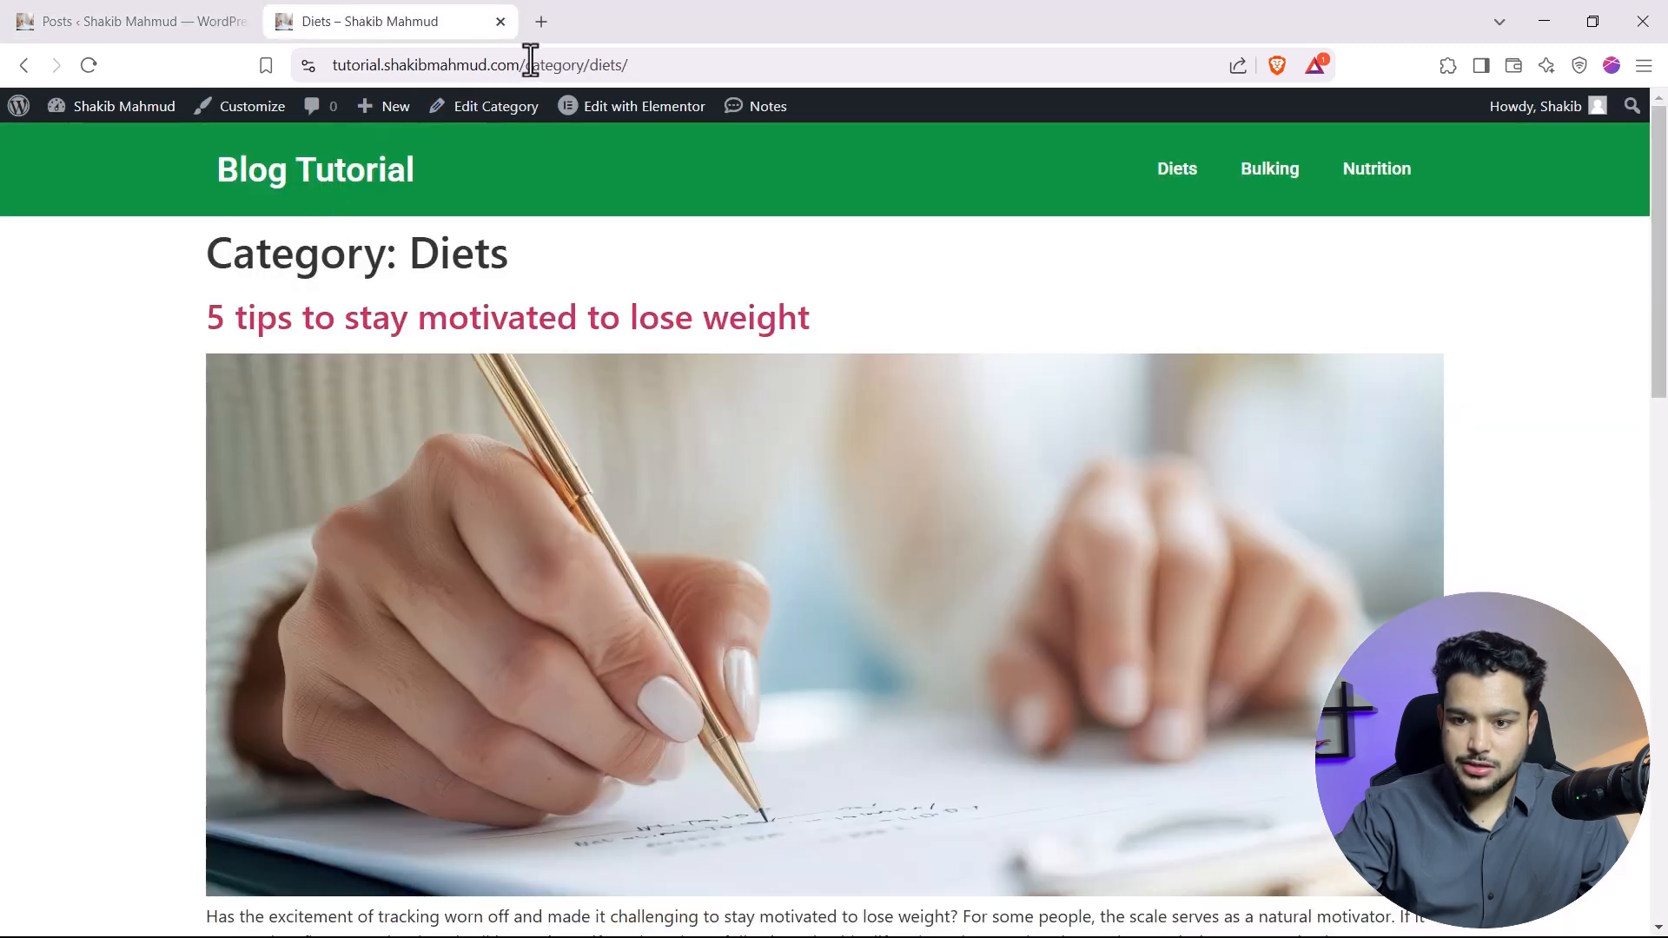
pyautogui.moveTo(526, 65); pyautogui.dragTo(681, 65)
pyautogui.press('BackSpace')
pyautogui.press('Return')
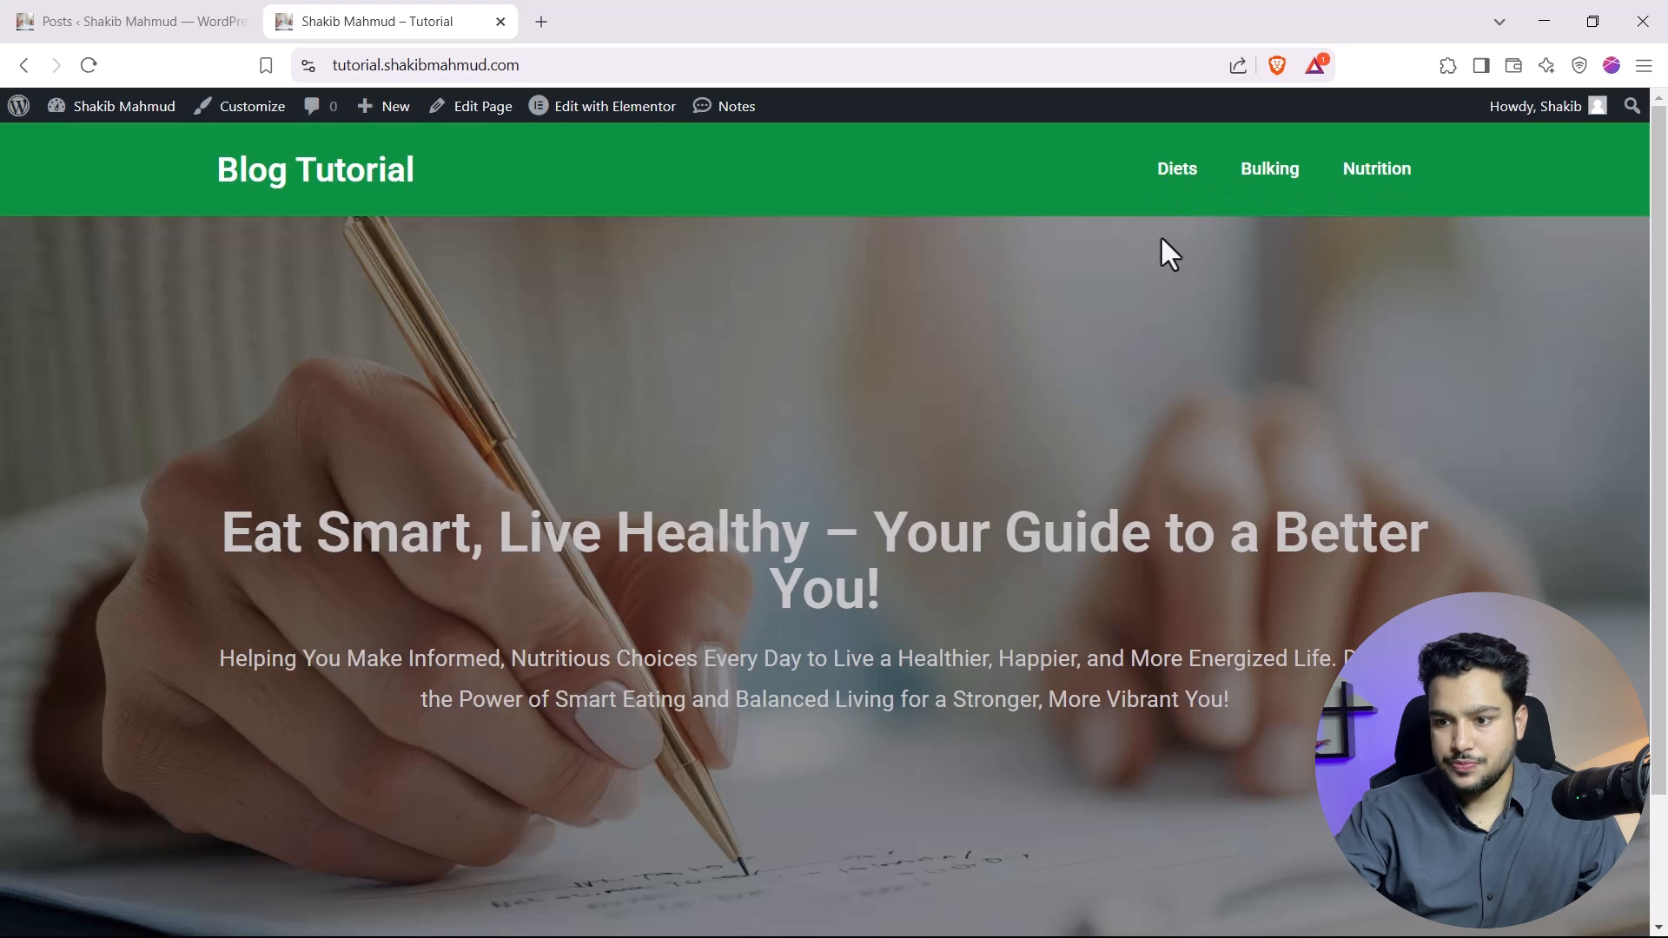
# Check the post categories in the dashboard and examine the layout of the live Diets category page.
pyautogui.click(130, 21)
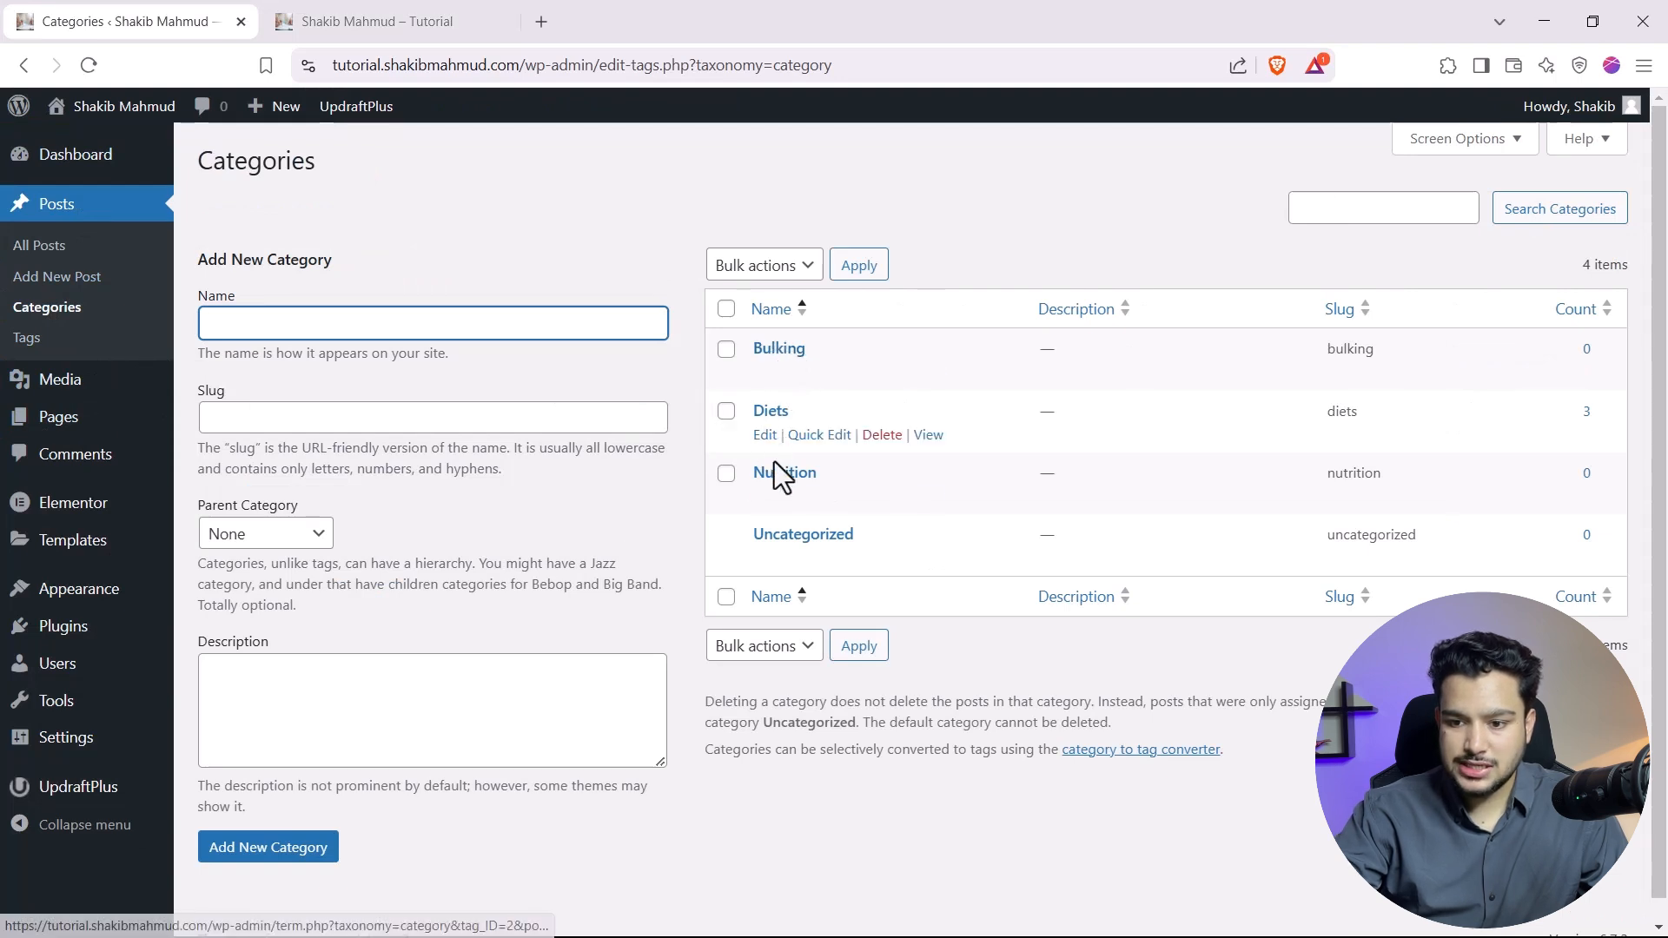
pyautogui.click(358, 17)
pyautogui.click(1158, 180)
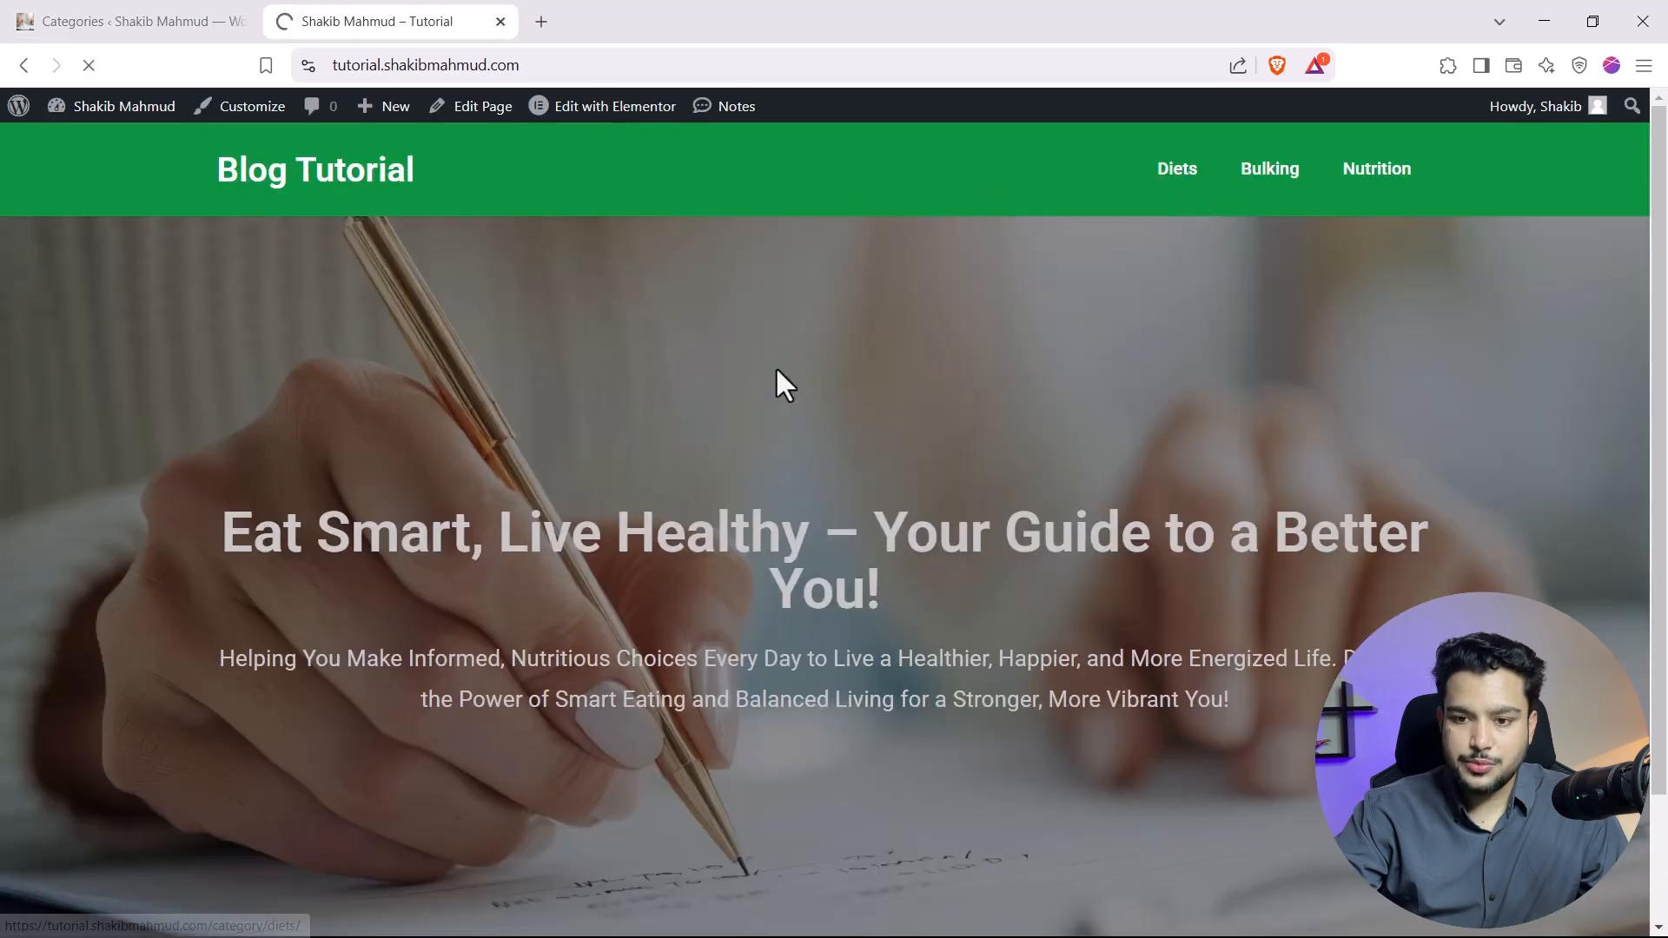
pyautogui.scroll(-14, 348, 339)
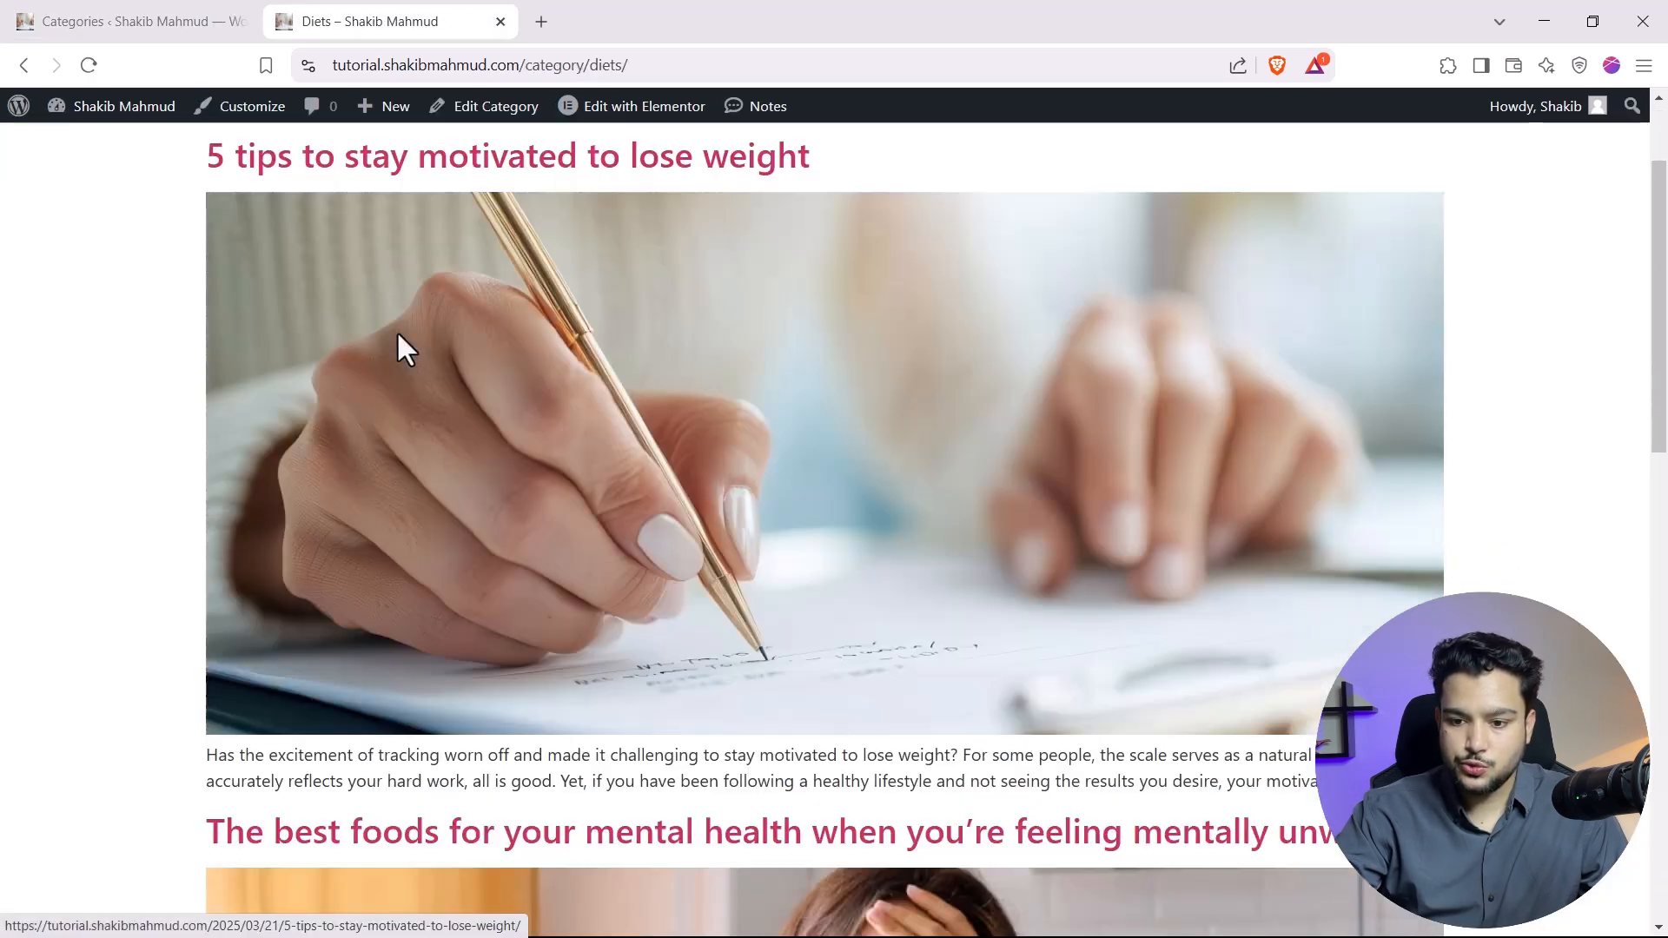
pyautogui.scroll(-3, 502, 458)
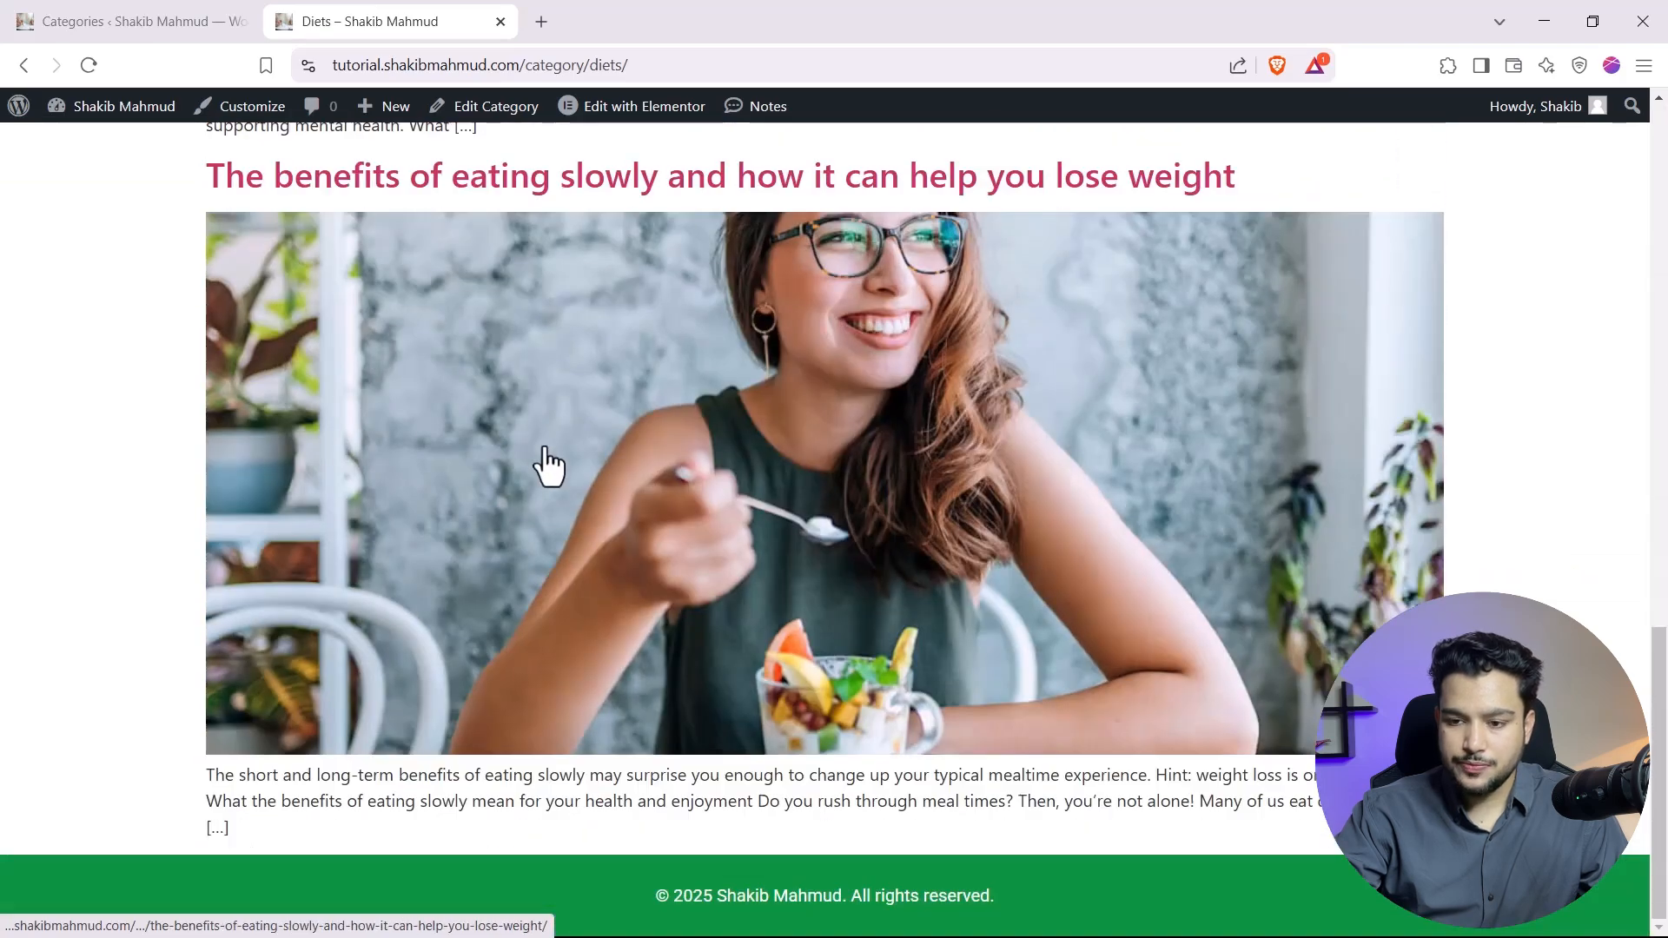
pyautogui.scroll(18, 544, 466)
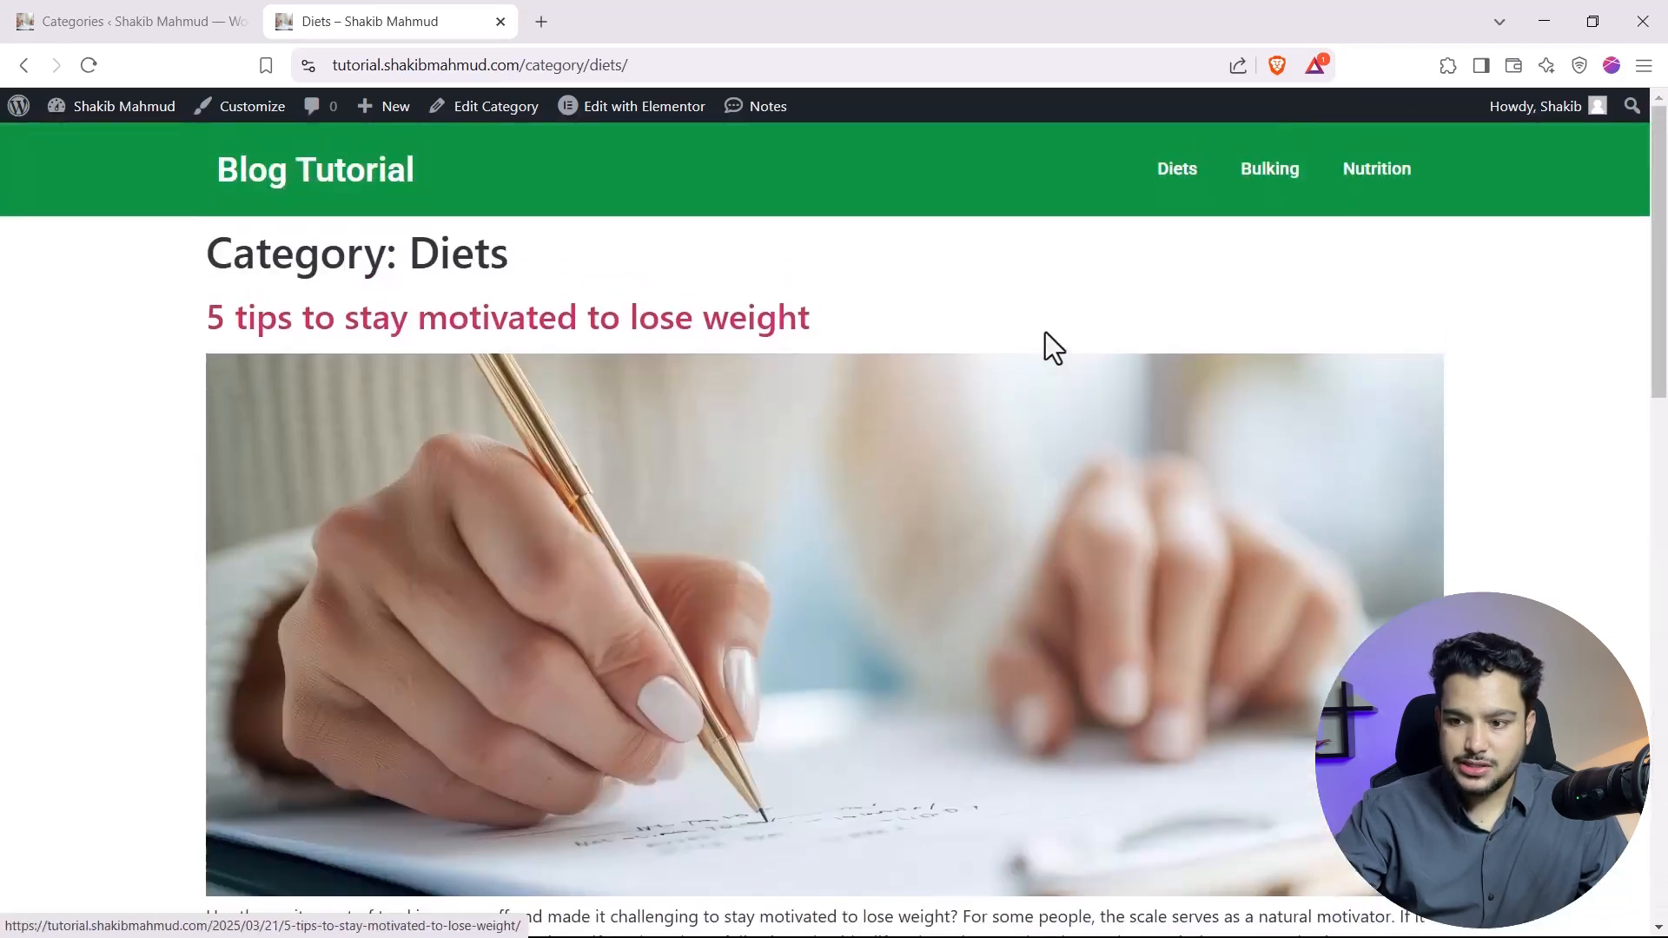
pyautogui.scroll(-13, 557, 578)
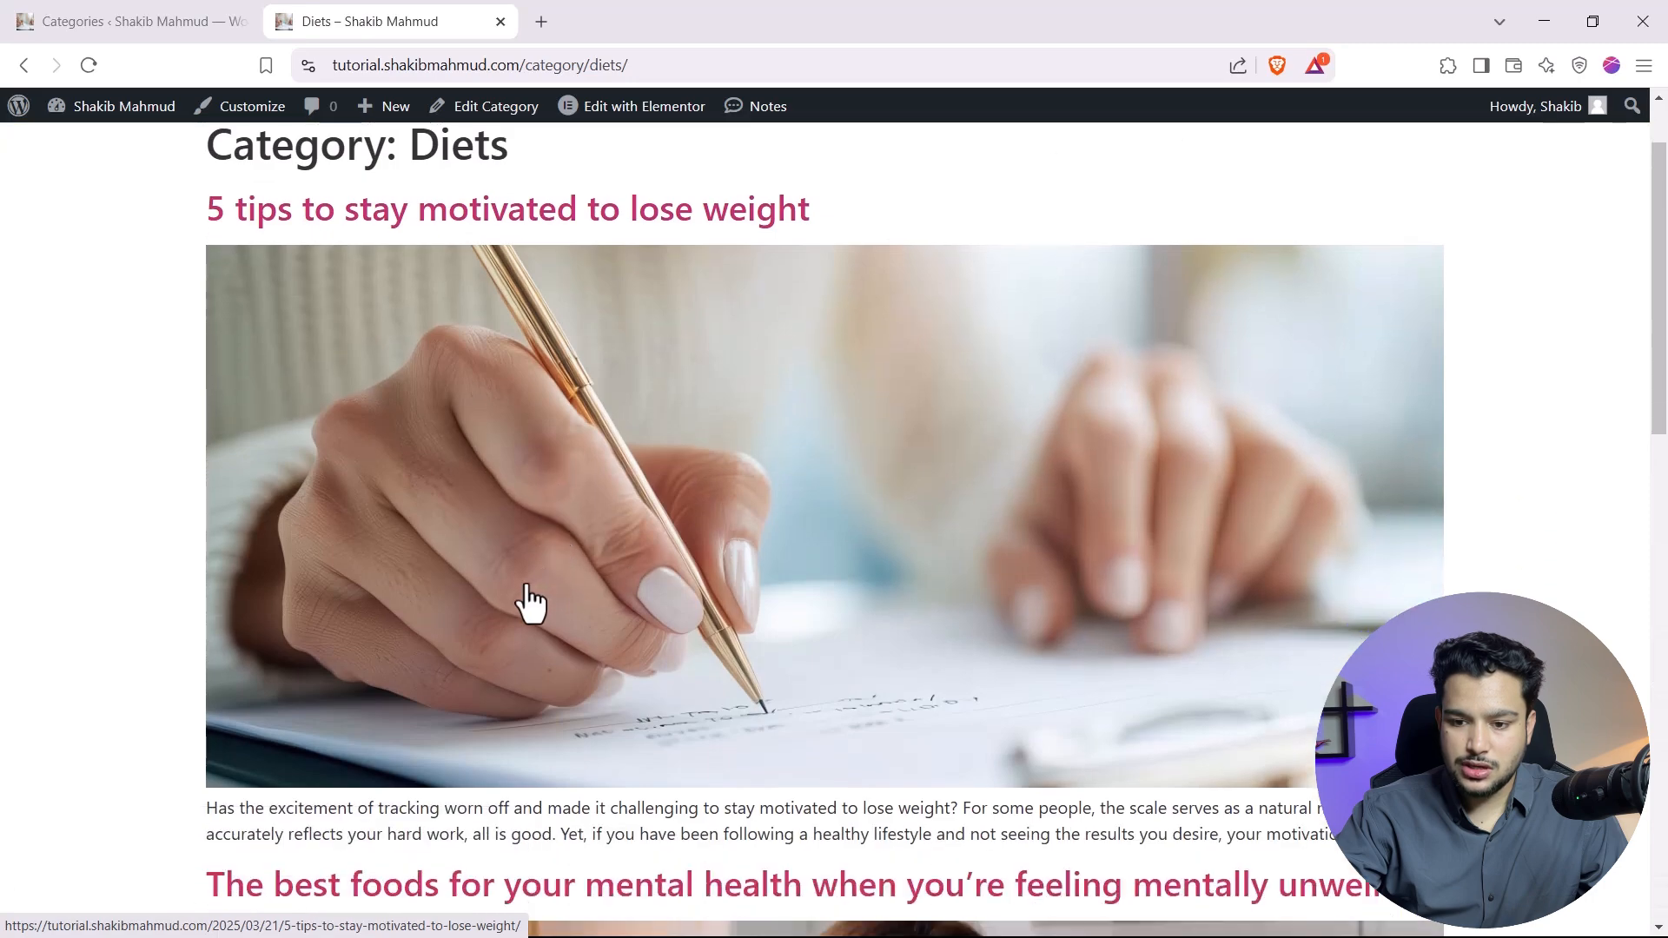
# Check the installed themes in the dashboard and look over the live Diets category page again.
pyautogui.hotkey('ctrl', 'shift', 'Tab')
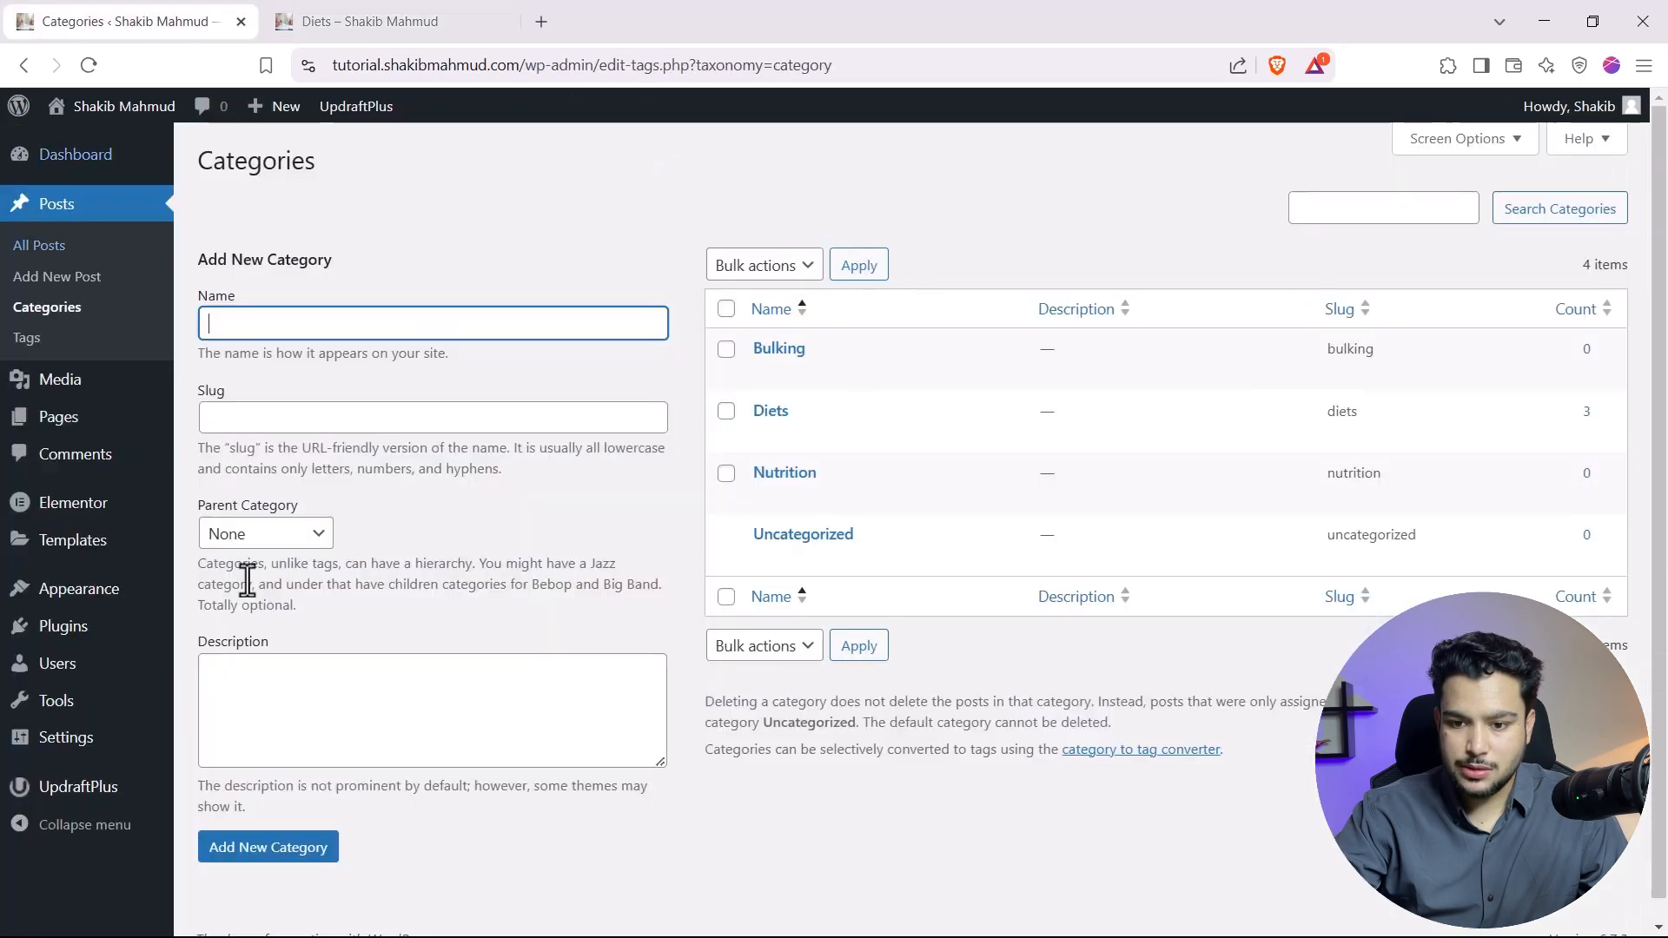
pyautogui.moveTo(103, 599)
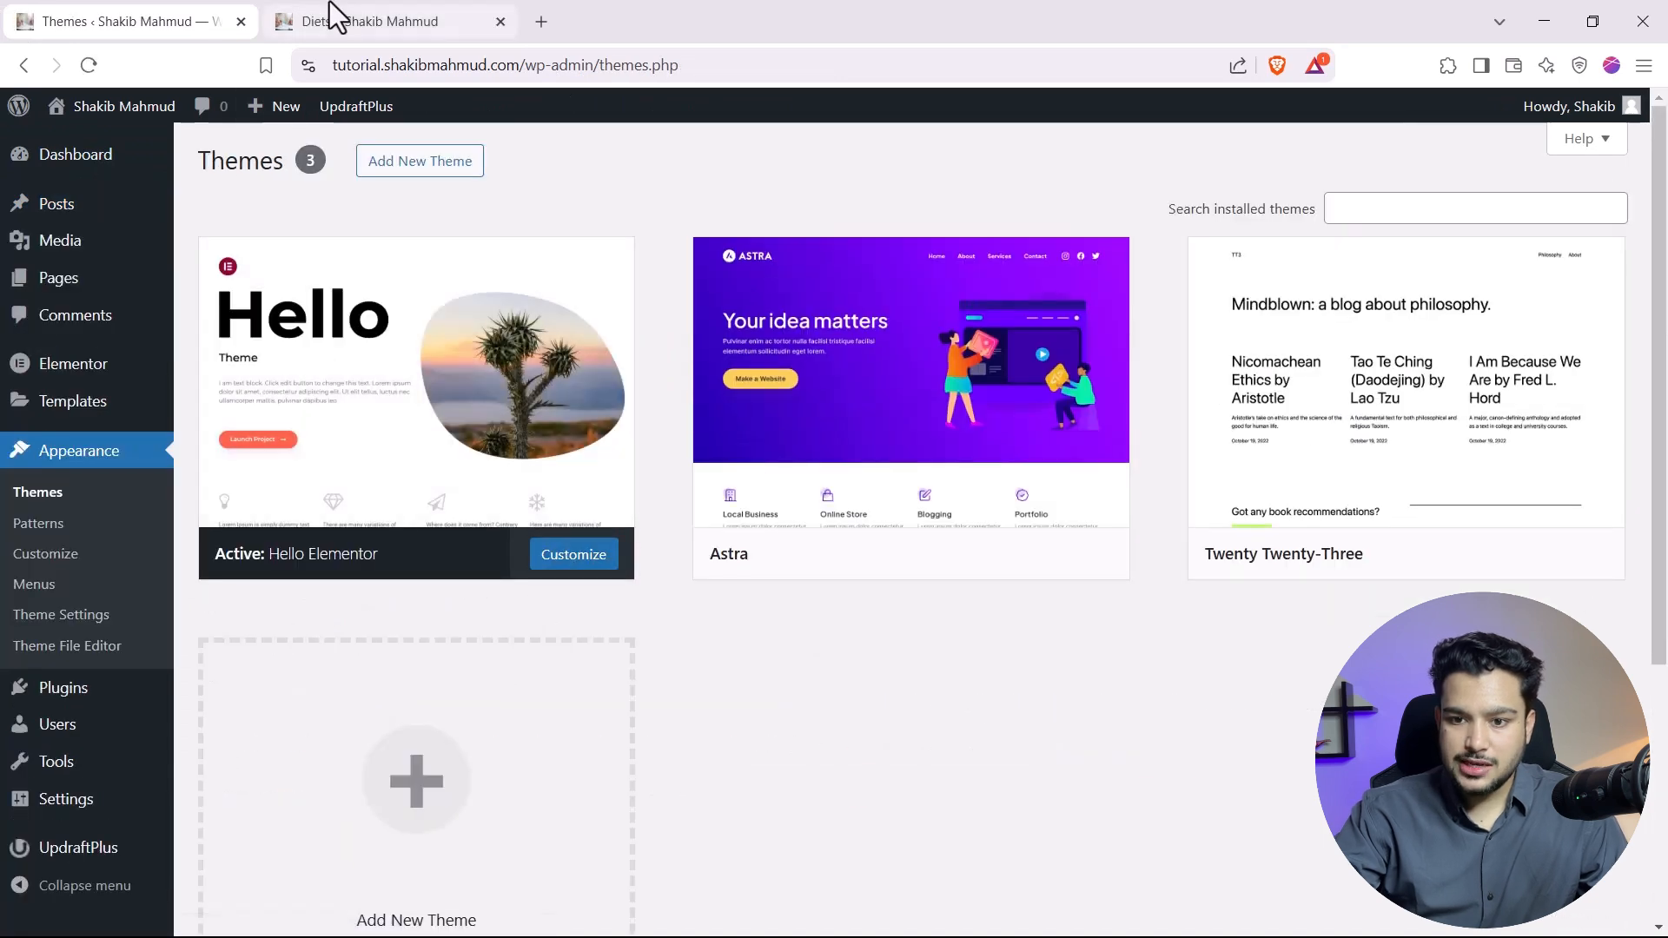
pyautogui.click(370, 21)
pyautogui.scroll(13, 412, 584)
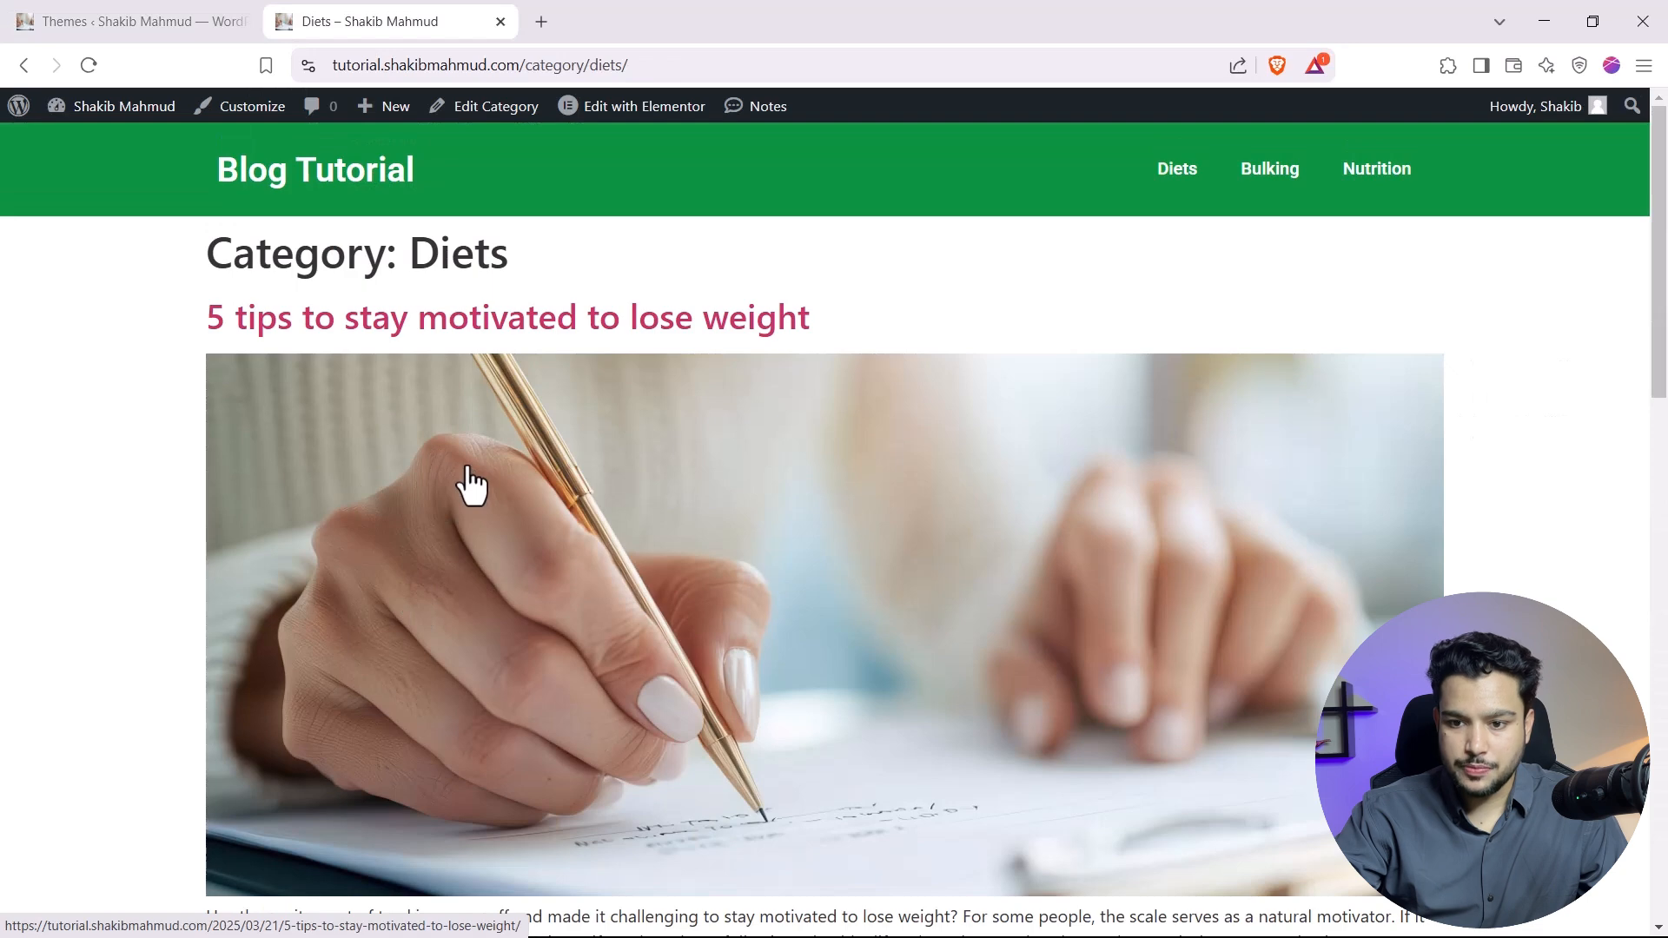
pyautogui.scroll(-5, 499, 469)
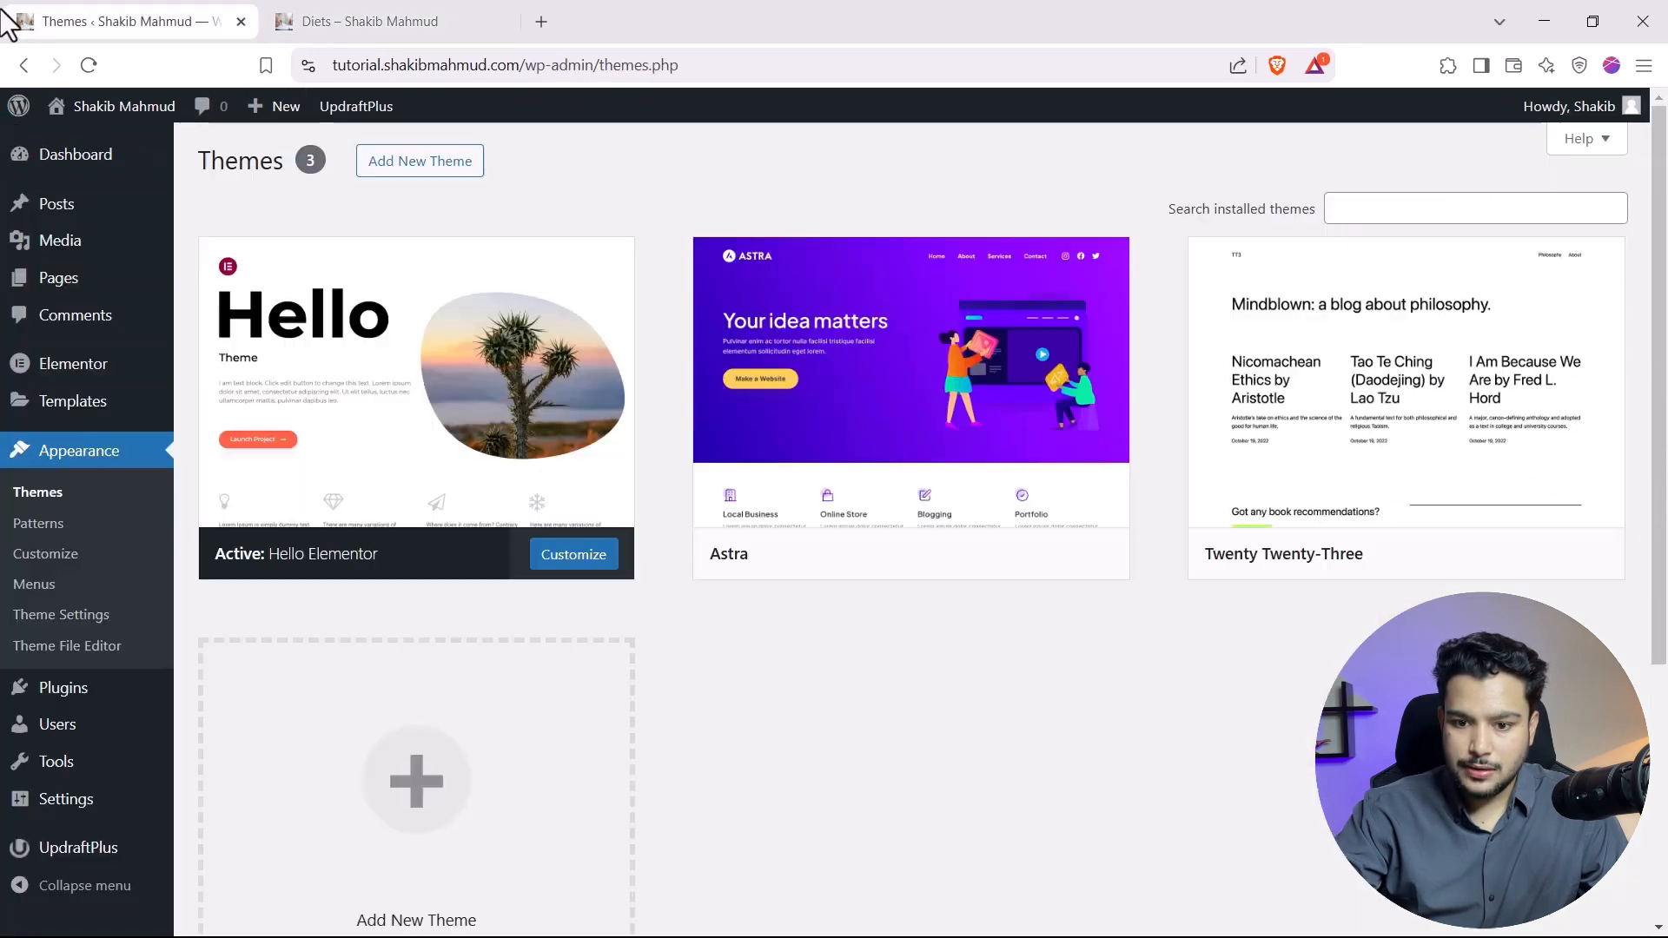
# Review the installed plugins in the dashboard and return to the live Diets category page.
pyautogui.click(2, 9)
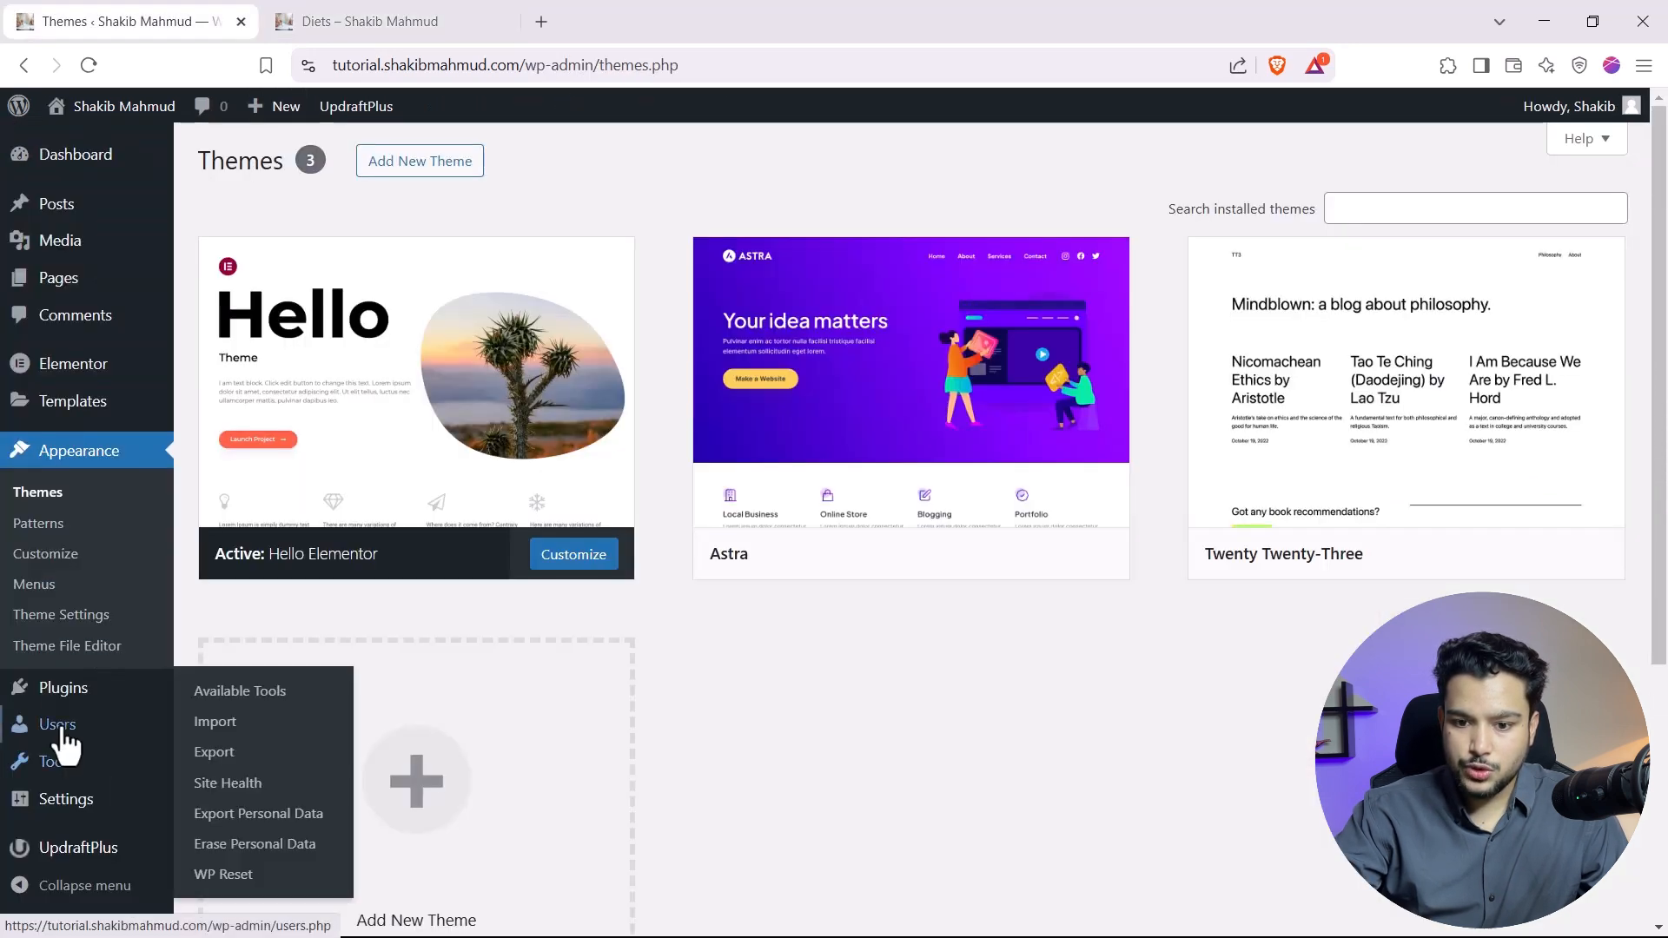
pyautogui.moveTo(54, 697)
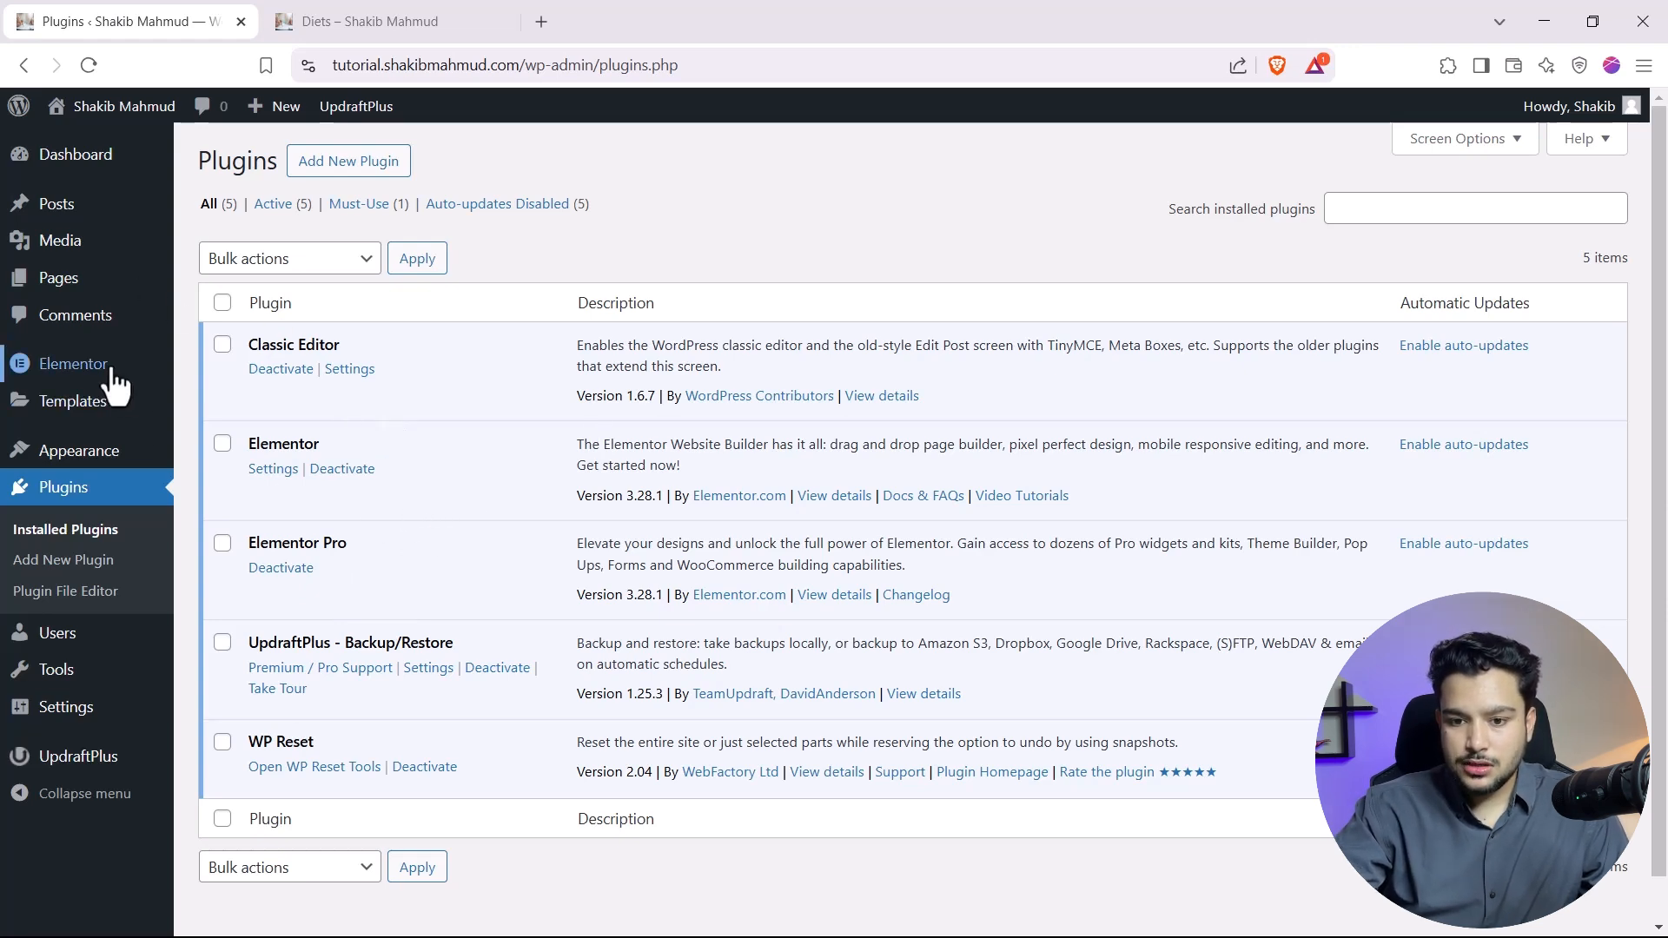
pyautogui.click(383, 21)
pyautogui.scroll(5, 879, 335)
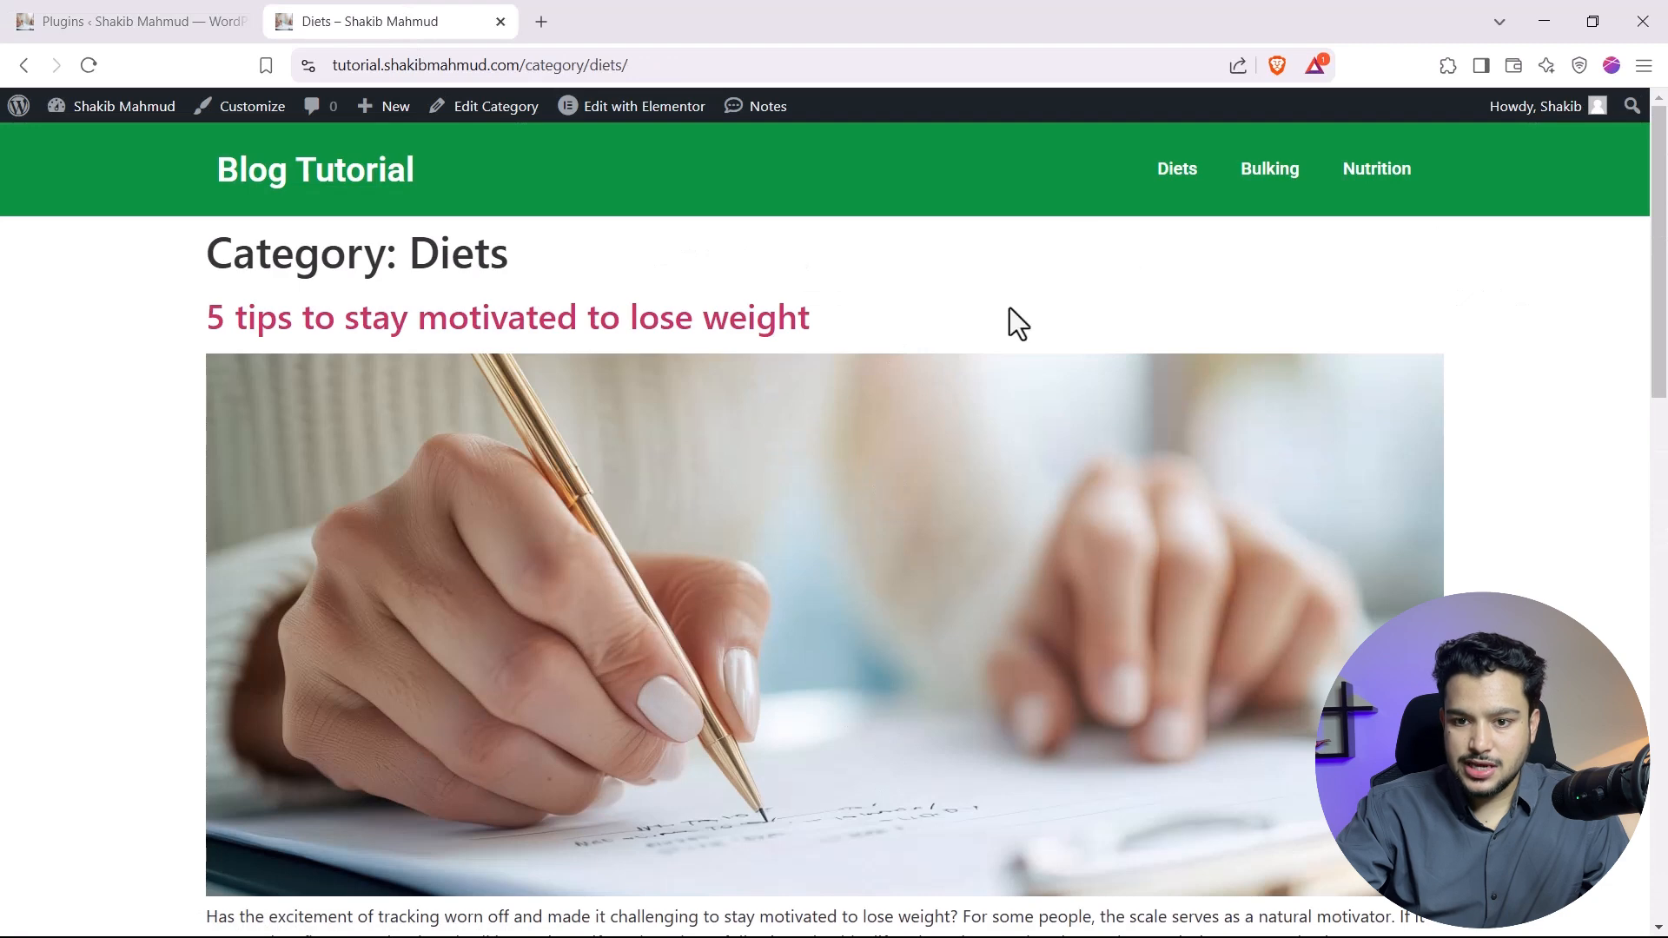
# Create a new Elementor template of type Archive named "Diet Category".
pyautogui.click(21, 19)
pyautogui.moveTo(80, 410)
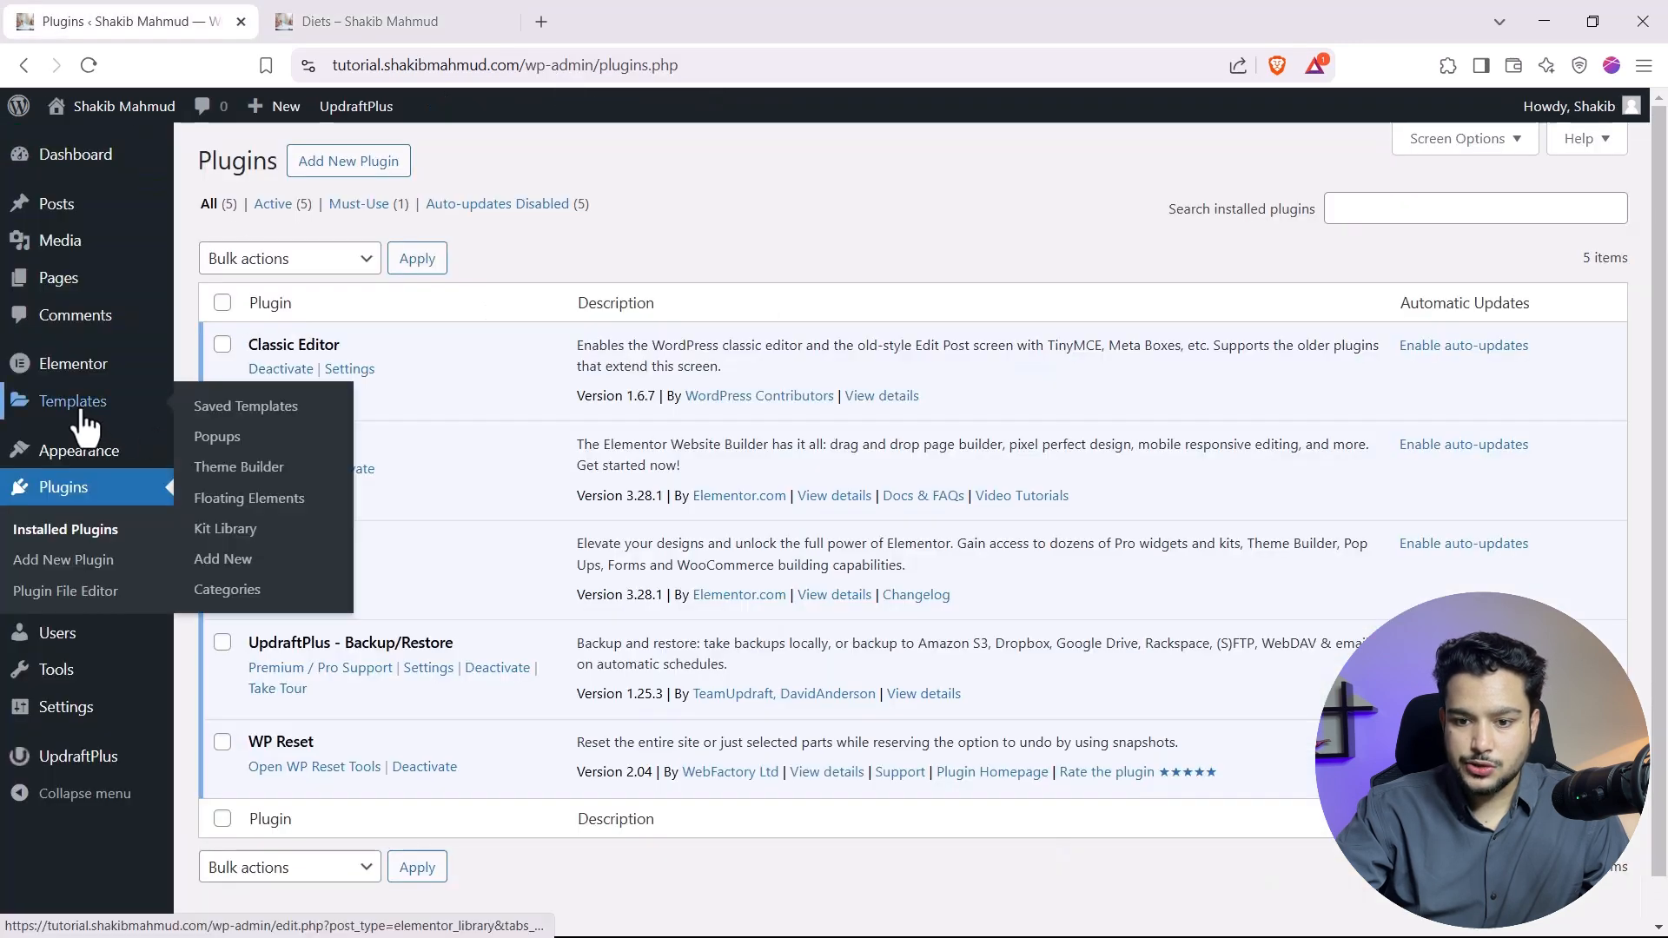
pyautogui.click(251, 571)
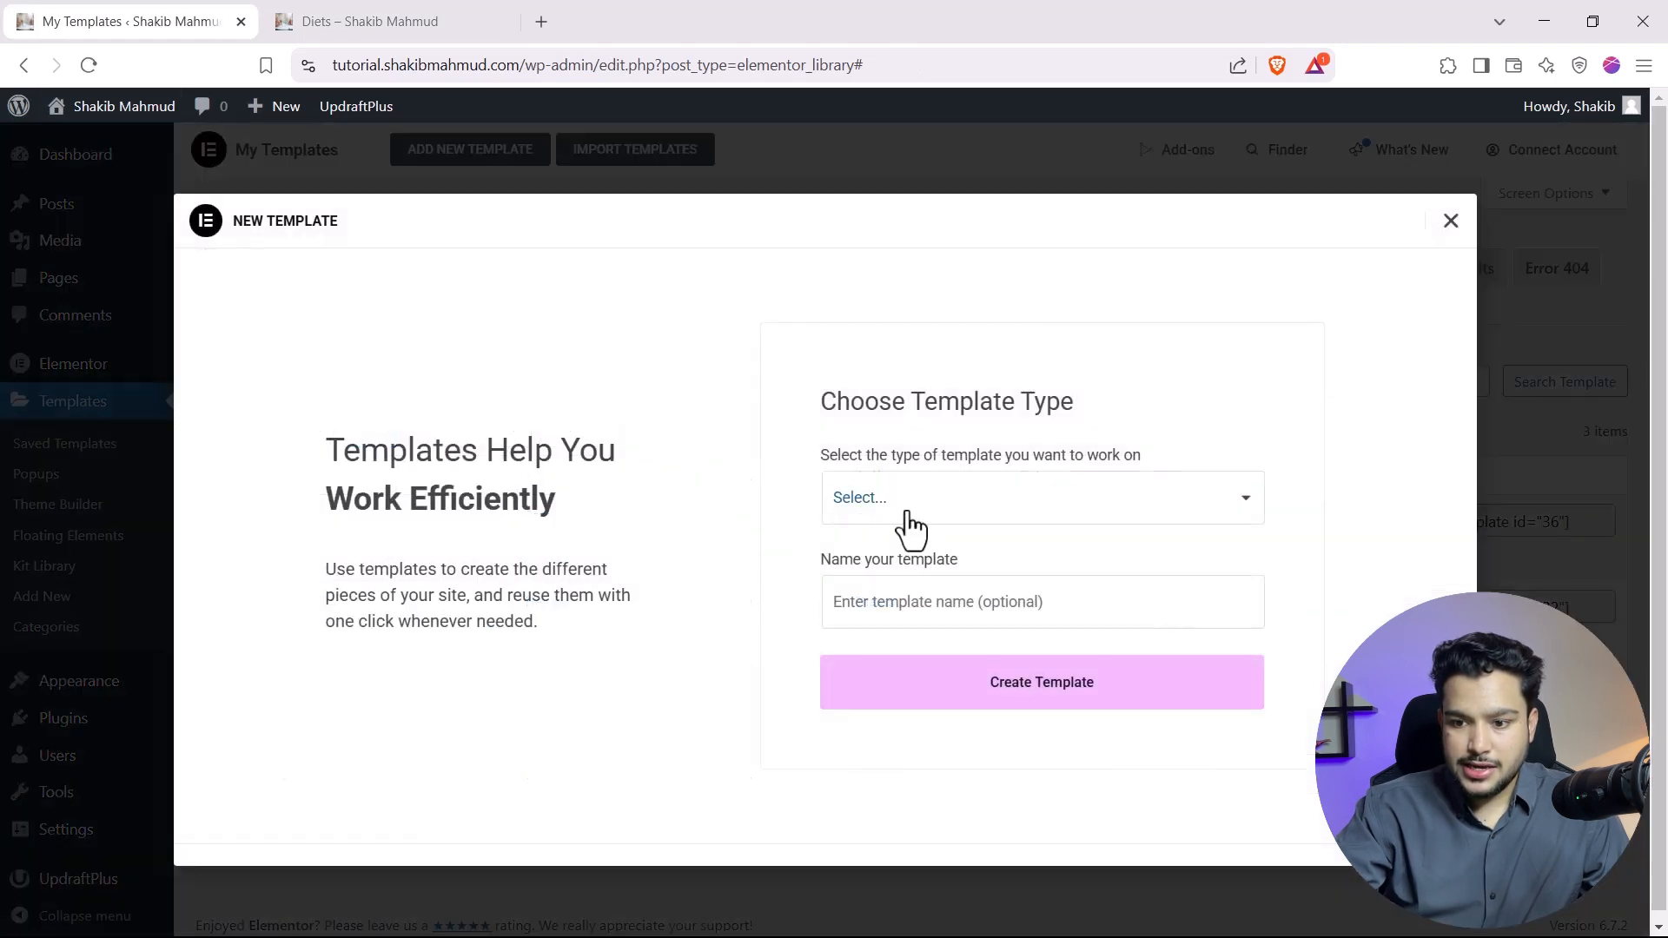
pyautogui.click(902, 513)
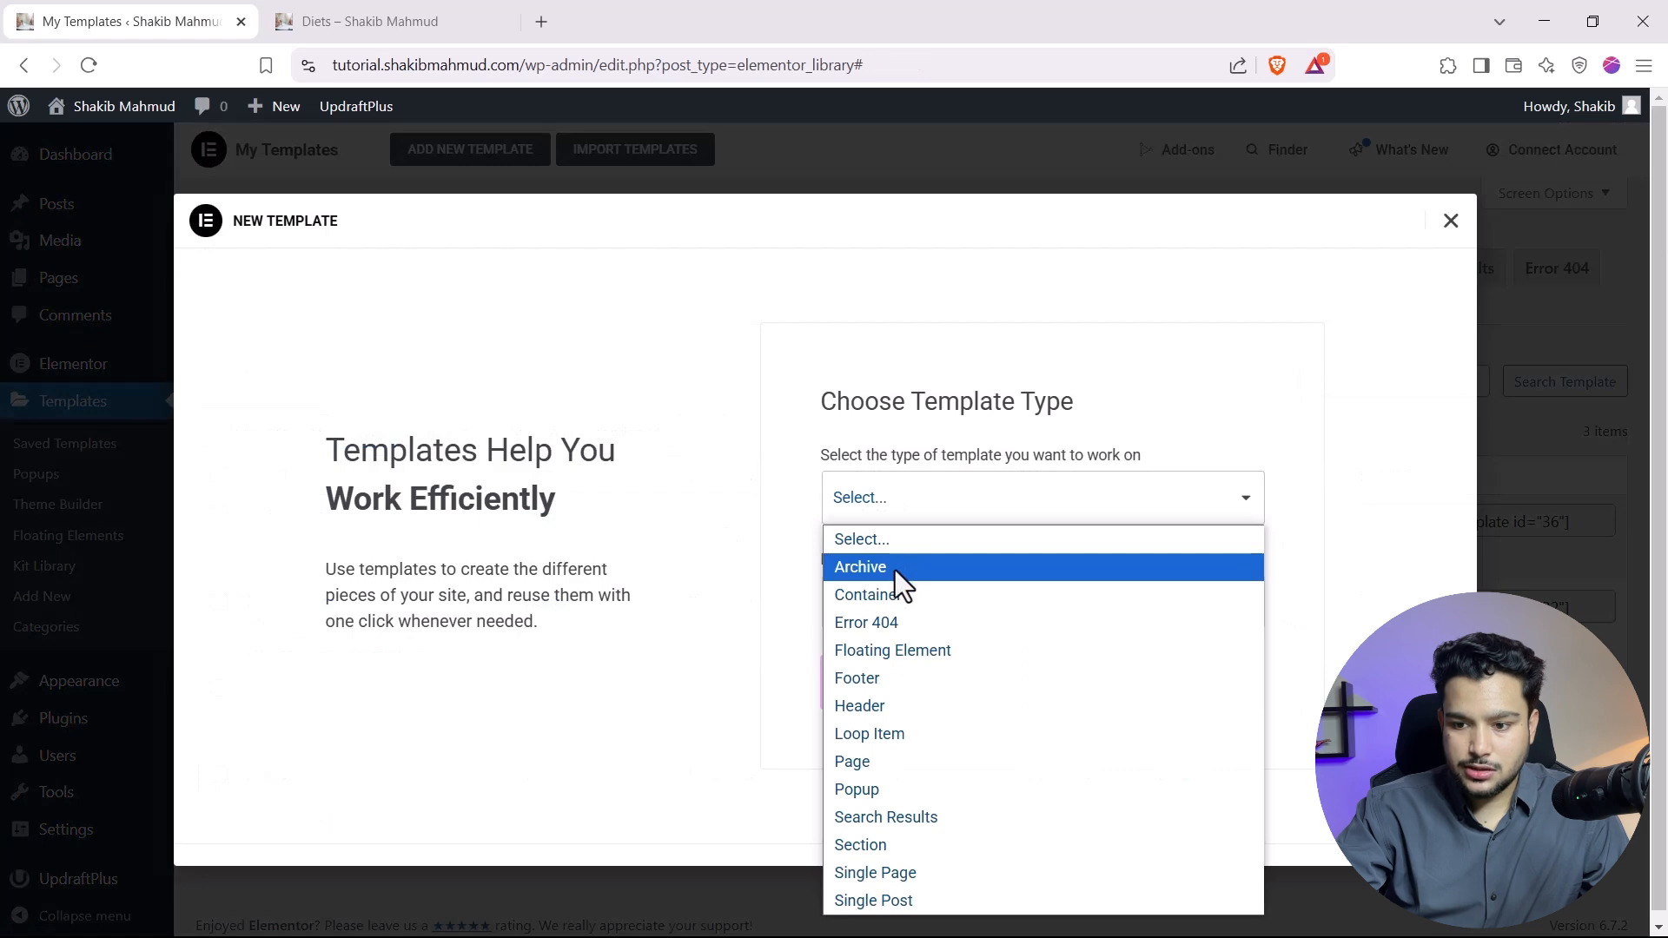
pyautogui.click(896, 570)
pyautogui.click(897, 619)
pyautogui.click(470, 18)
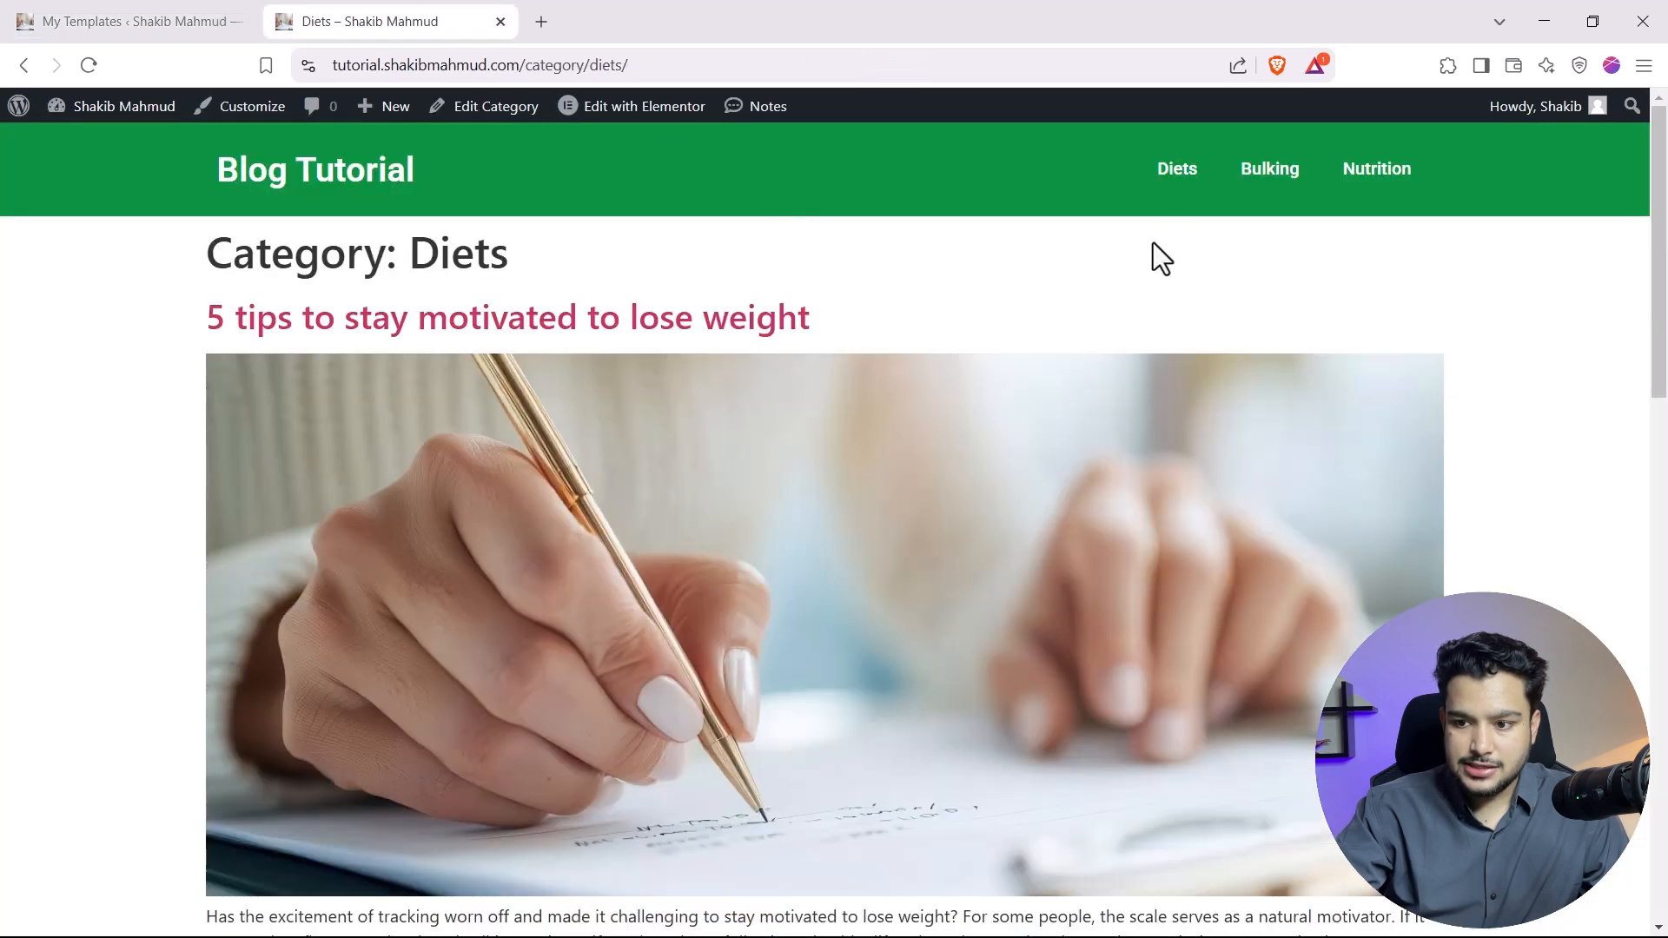
pyautogui.hotkey('ctrl', 'shift', 'Tab')
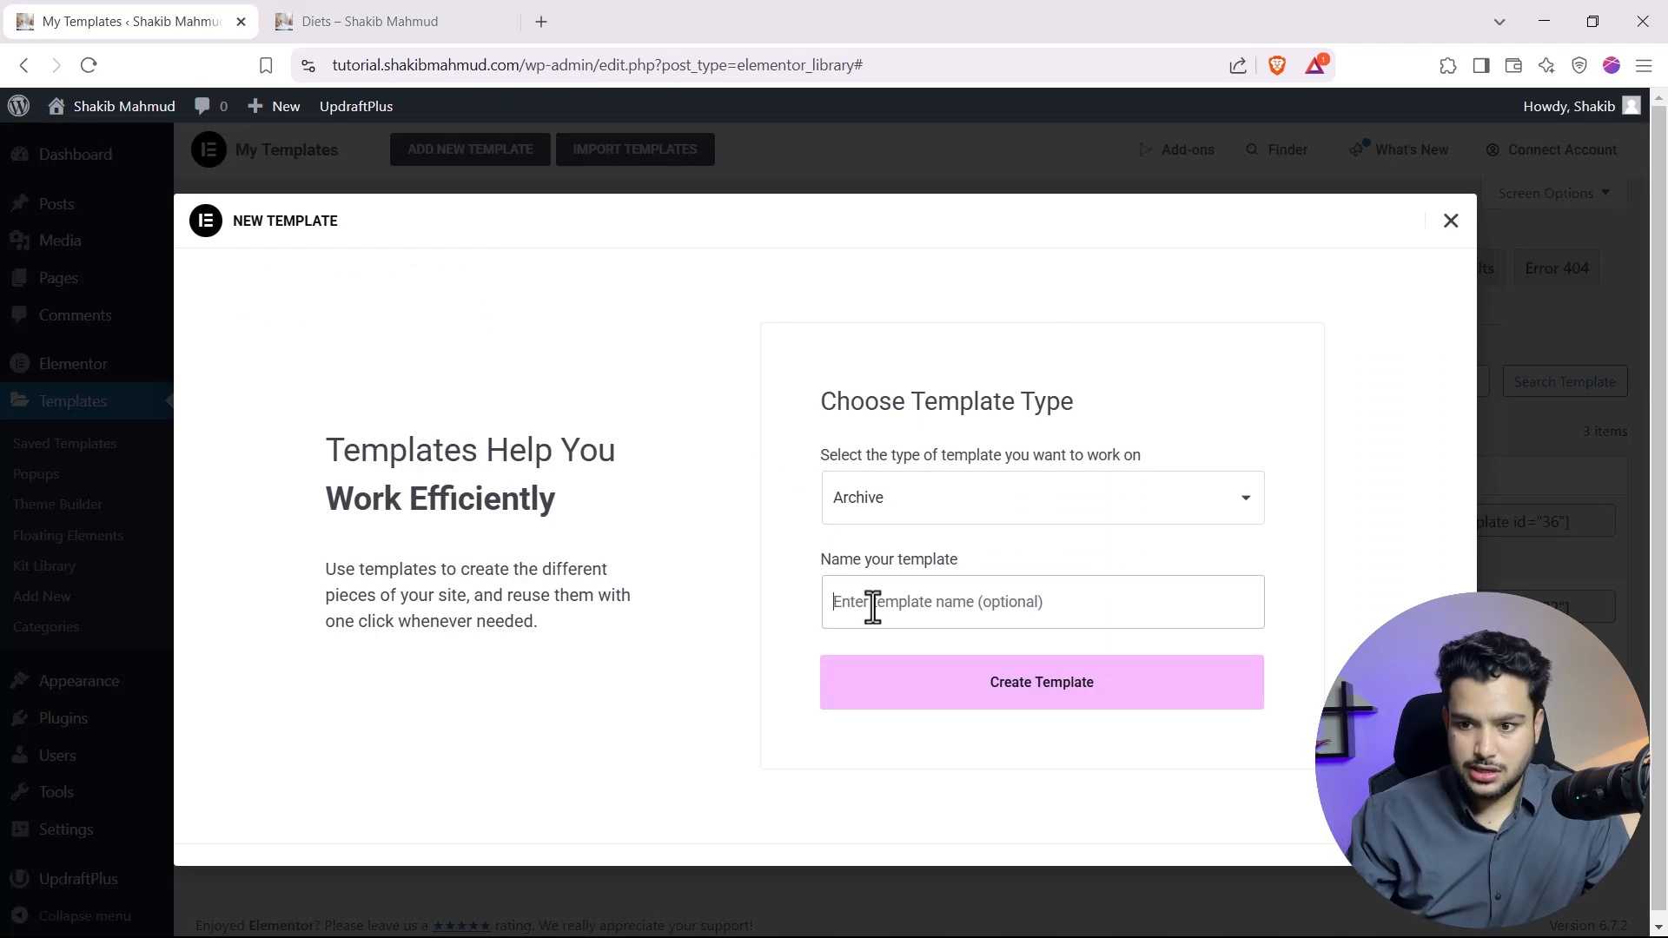
pyautogui.click(469, 19)
pyautogui.click(7, 20)
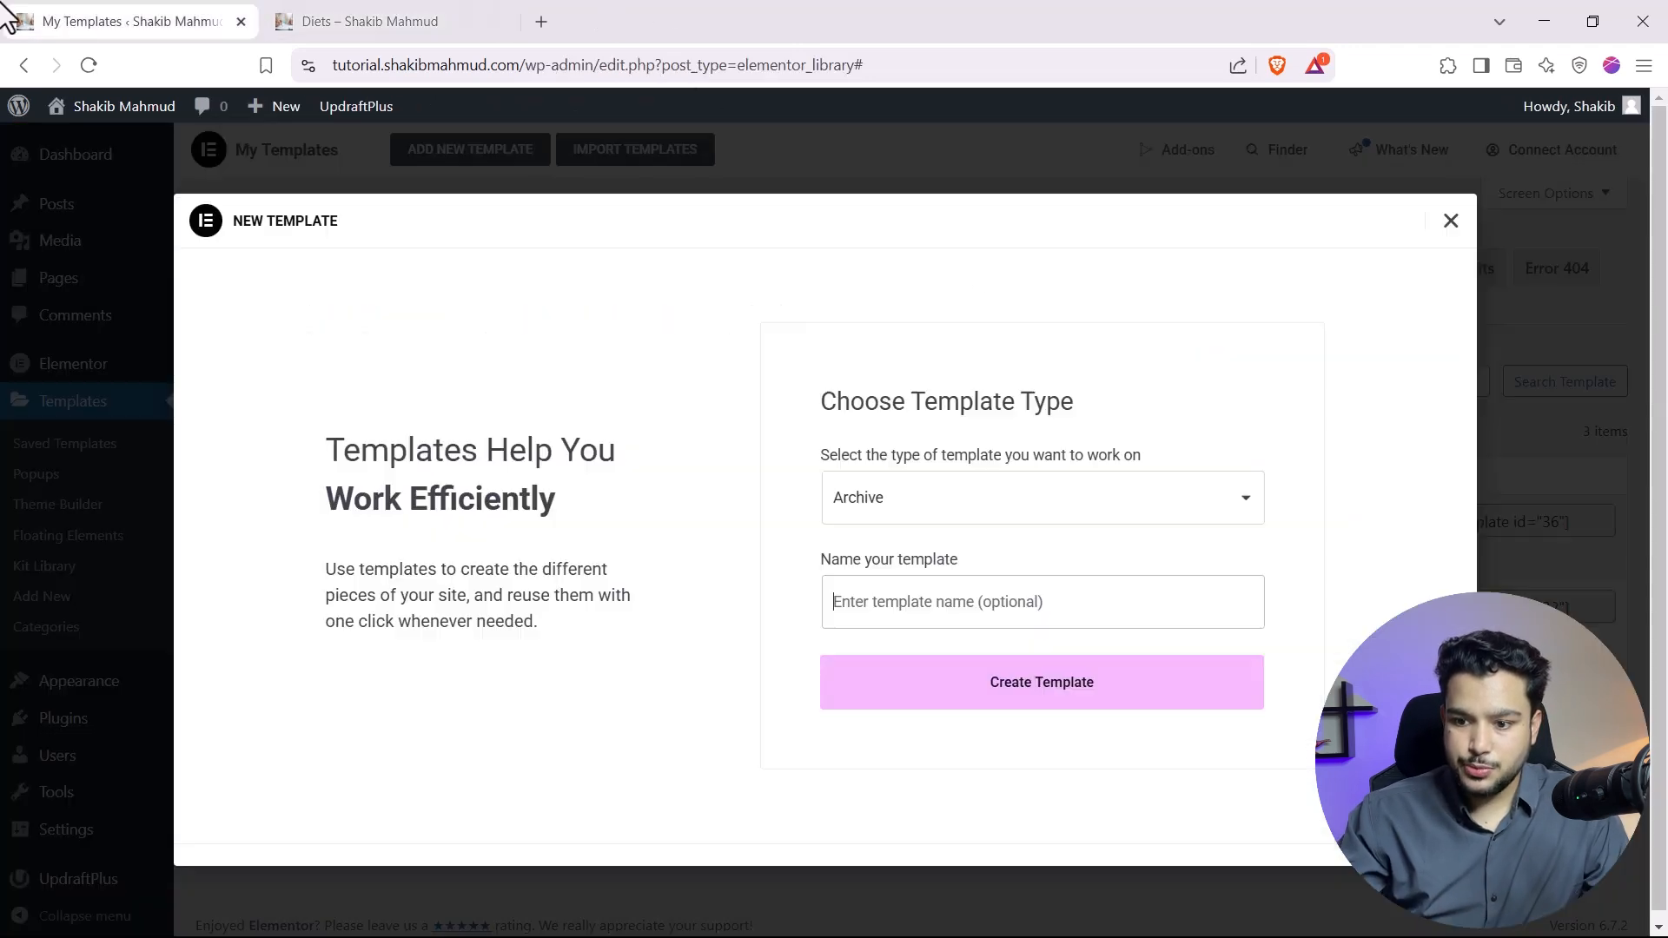
pyautogui.write('D')
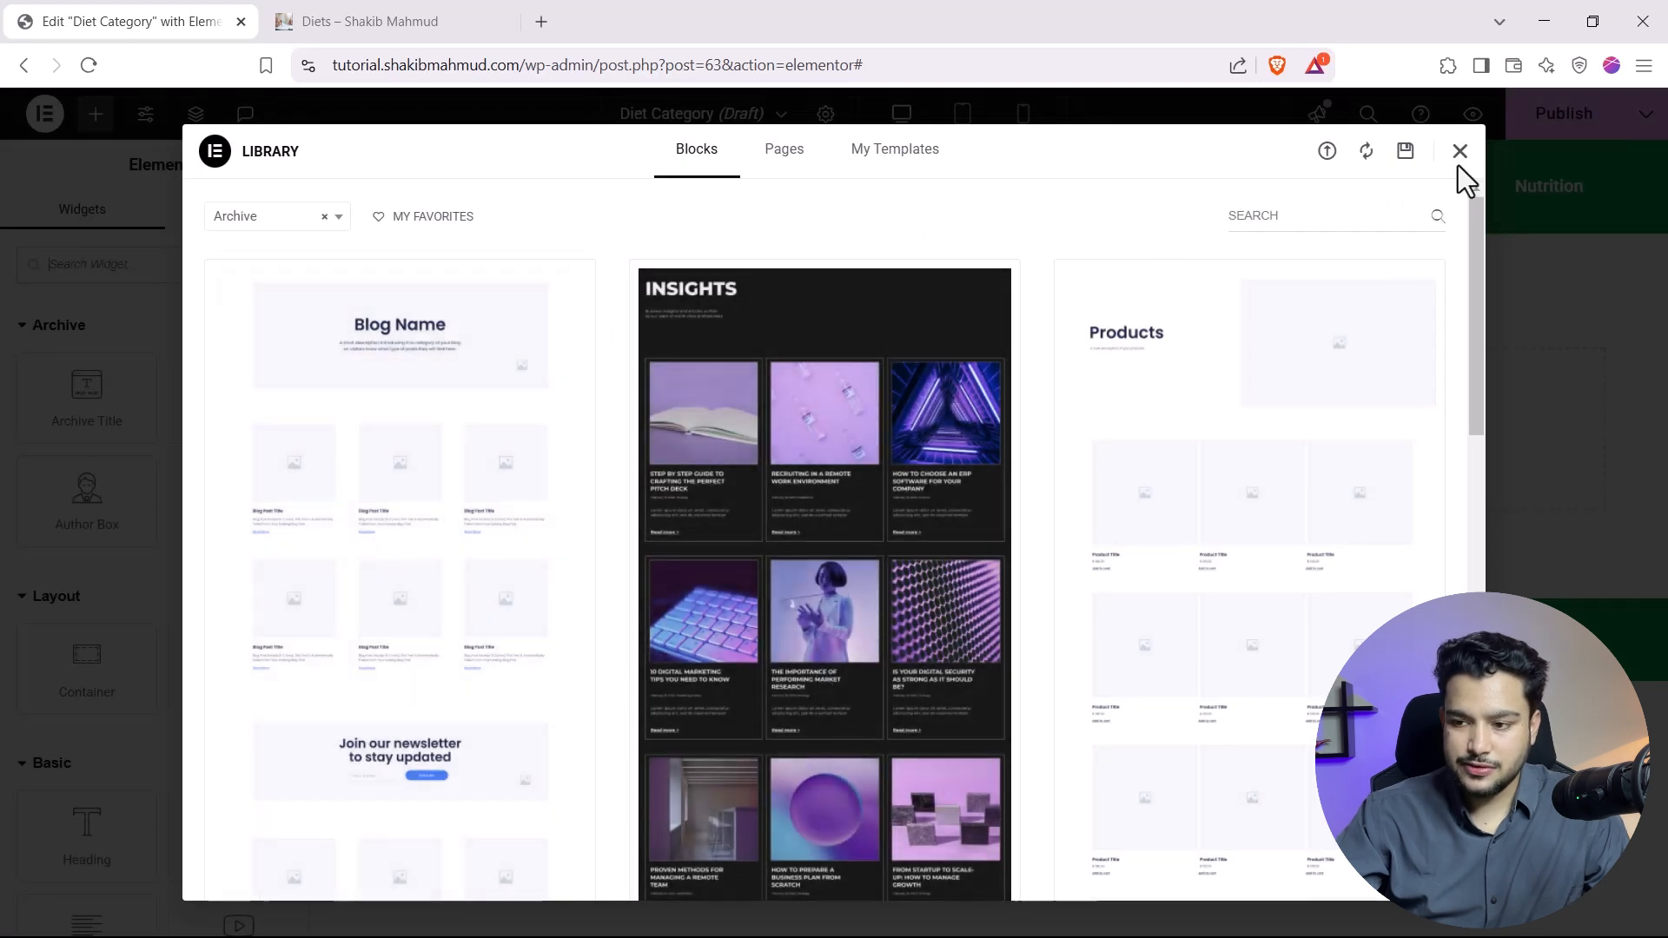
# Dismiss the template library and add a Flexbox container with the single-column, downward structure.
pyautogui.click(1459, 160)
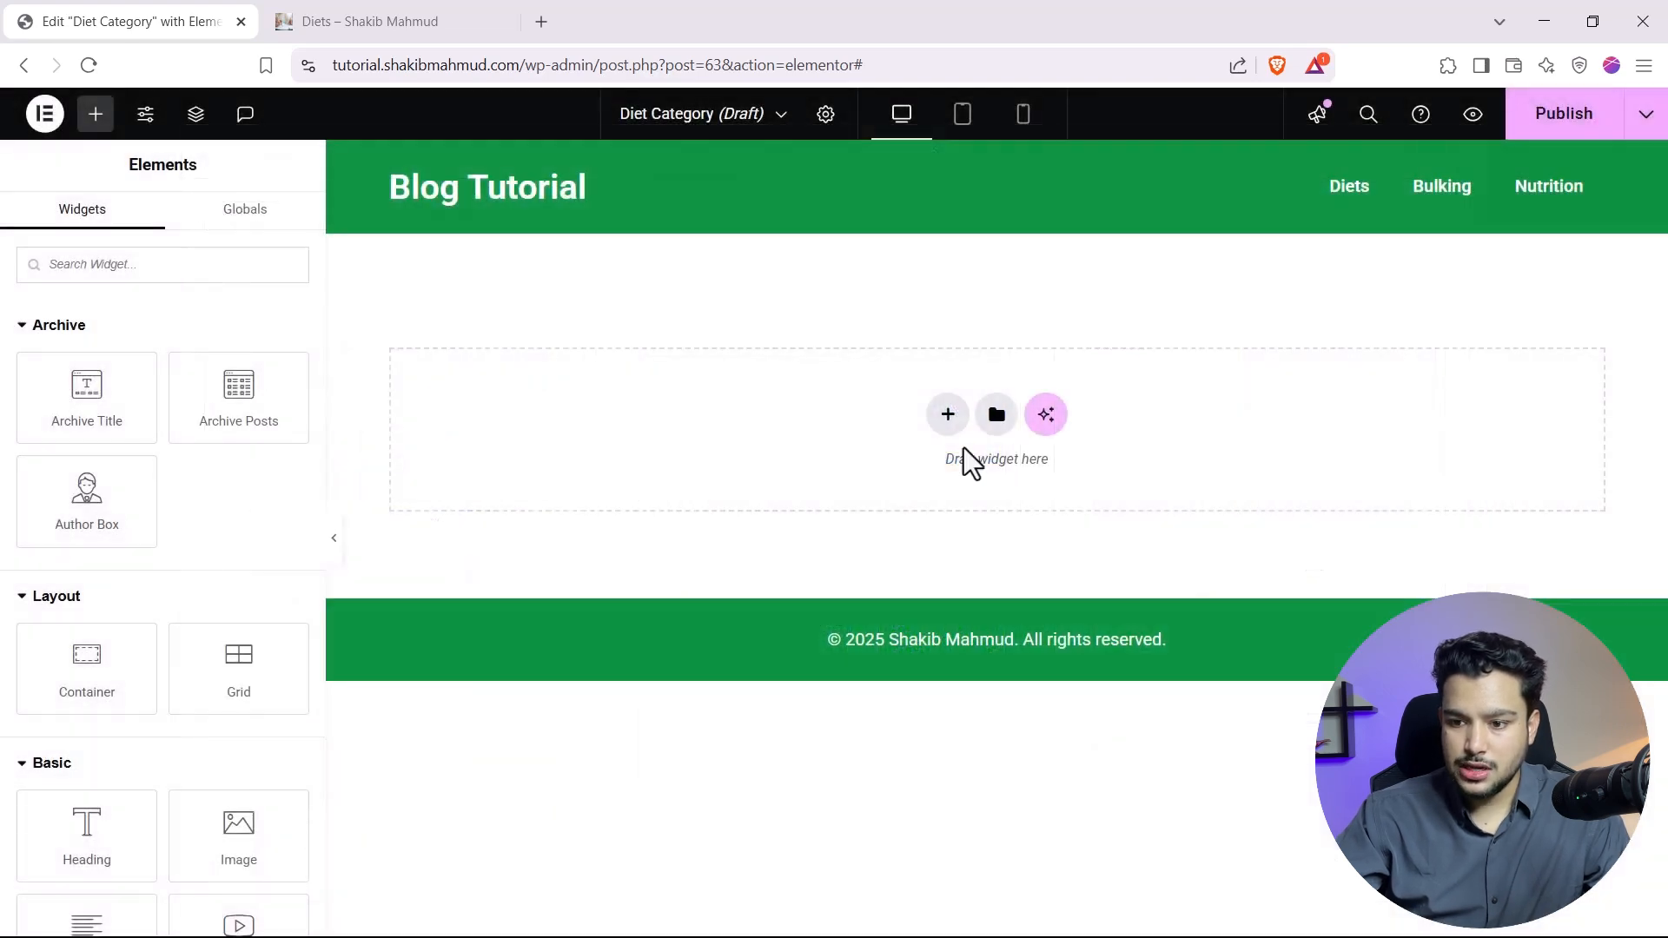
pyautogui.click(950, 417)
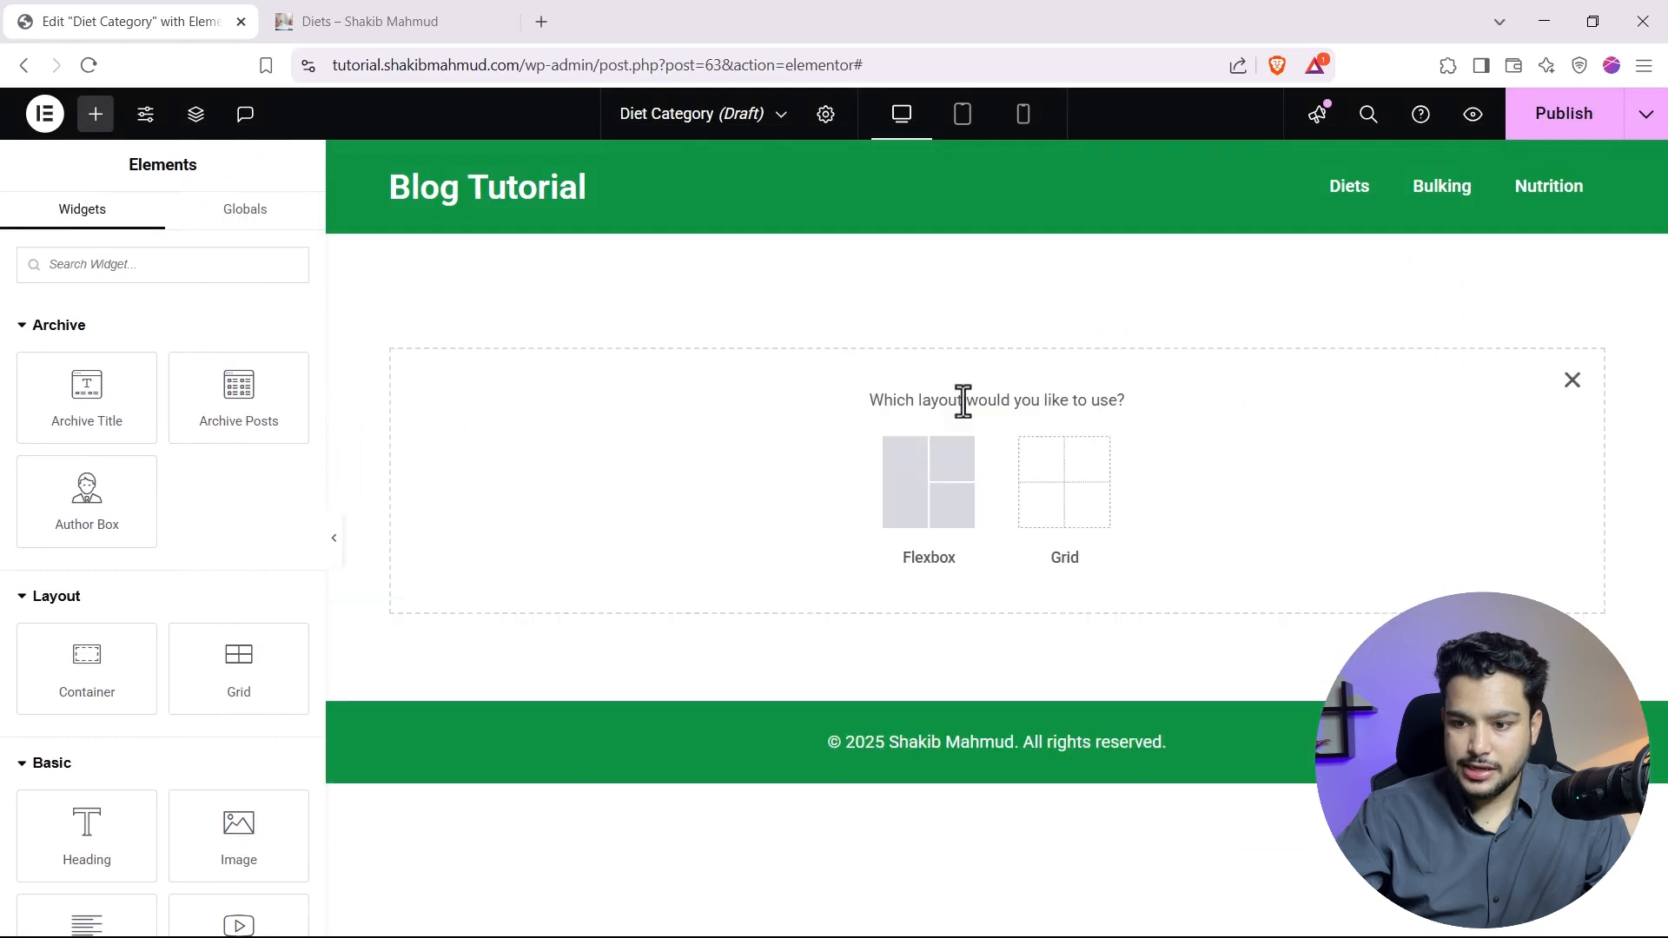
pyautogui.click(921, 530)
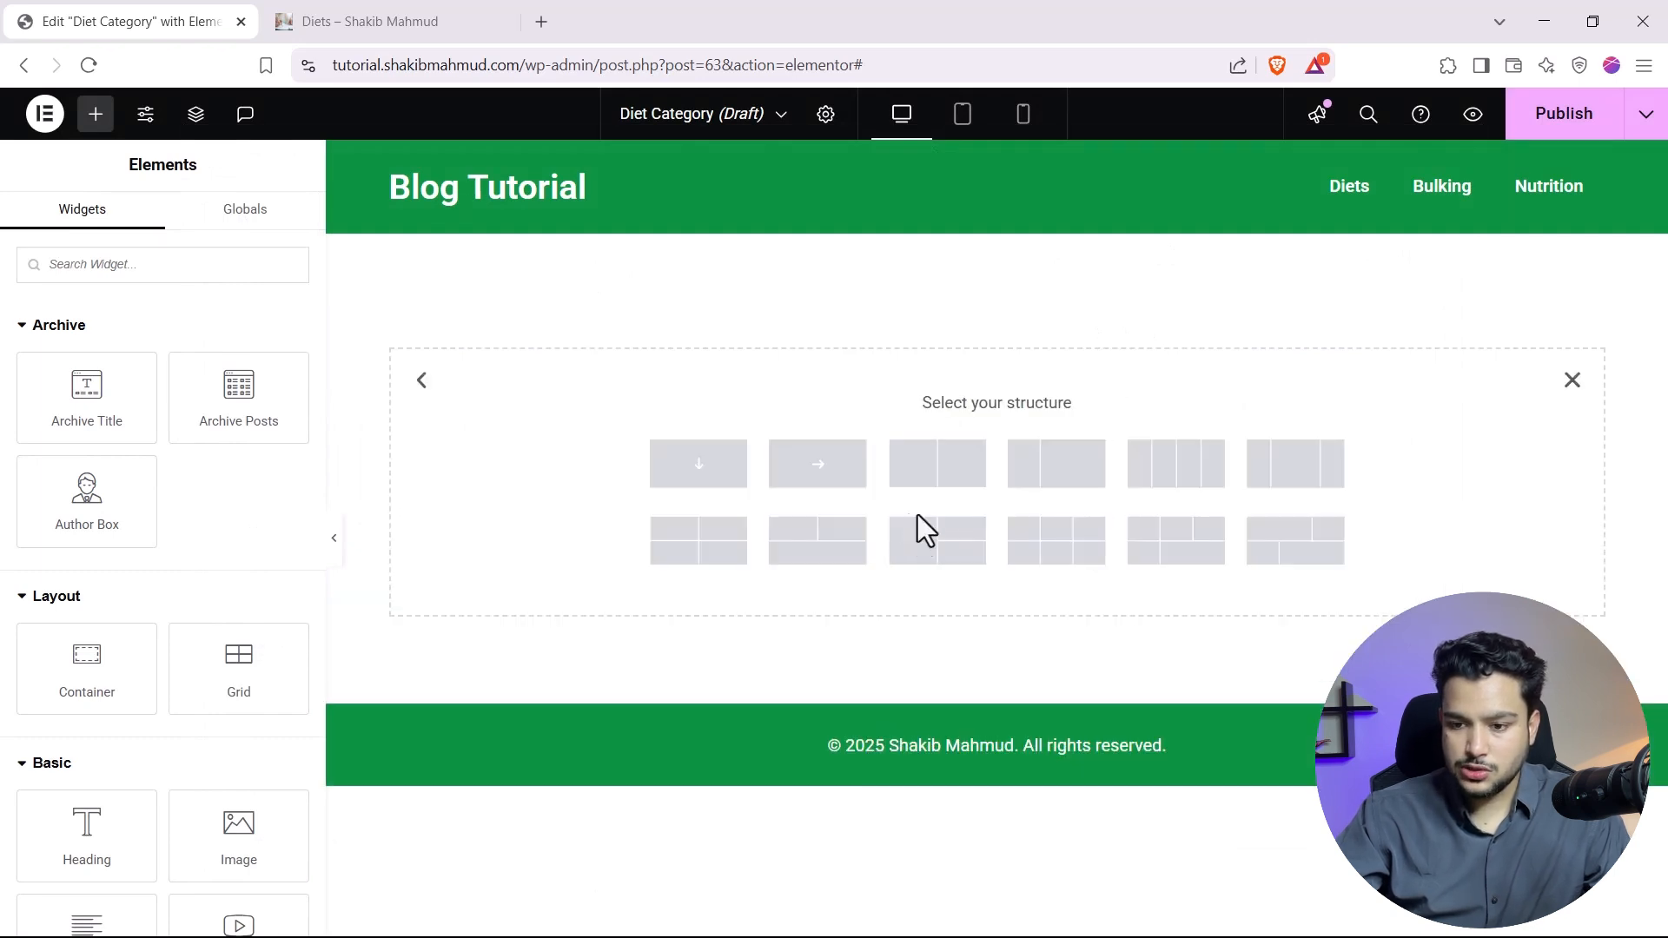
pyautogui.click(698, 476)
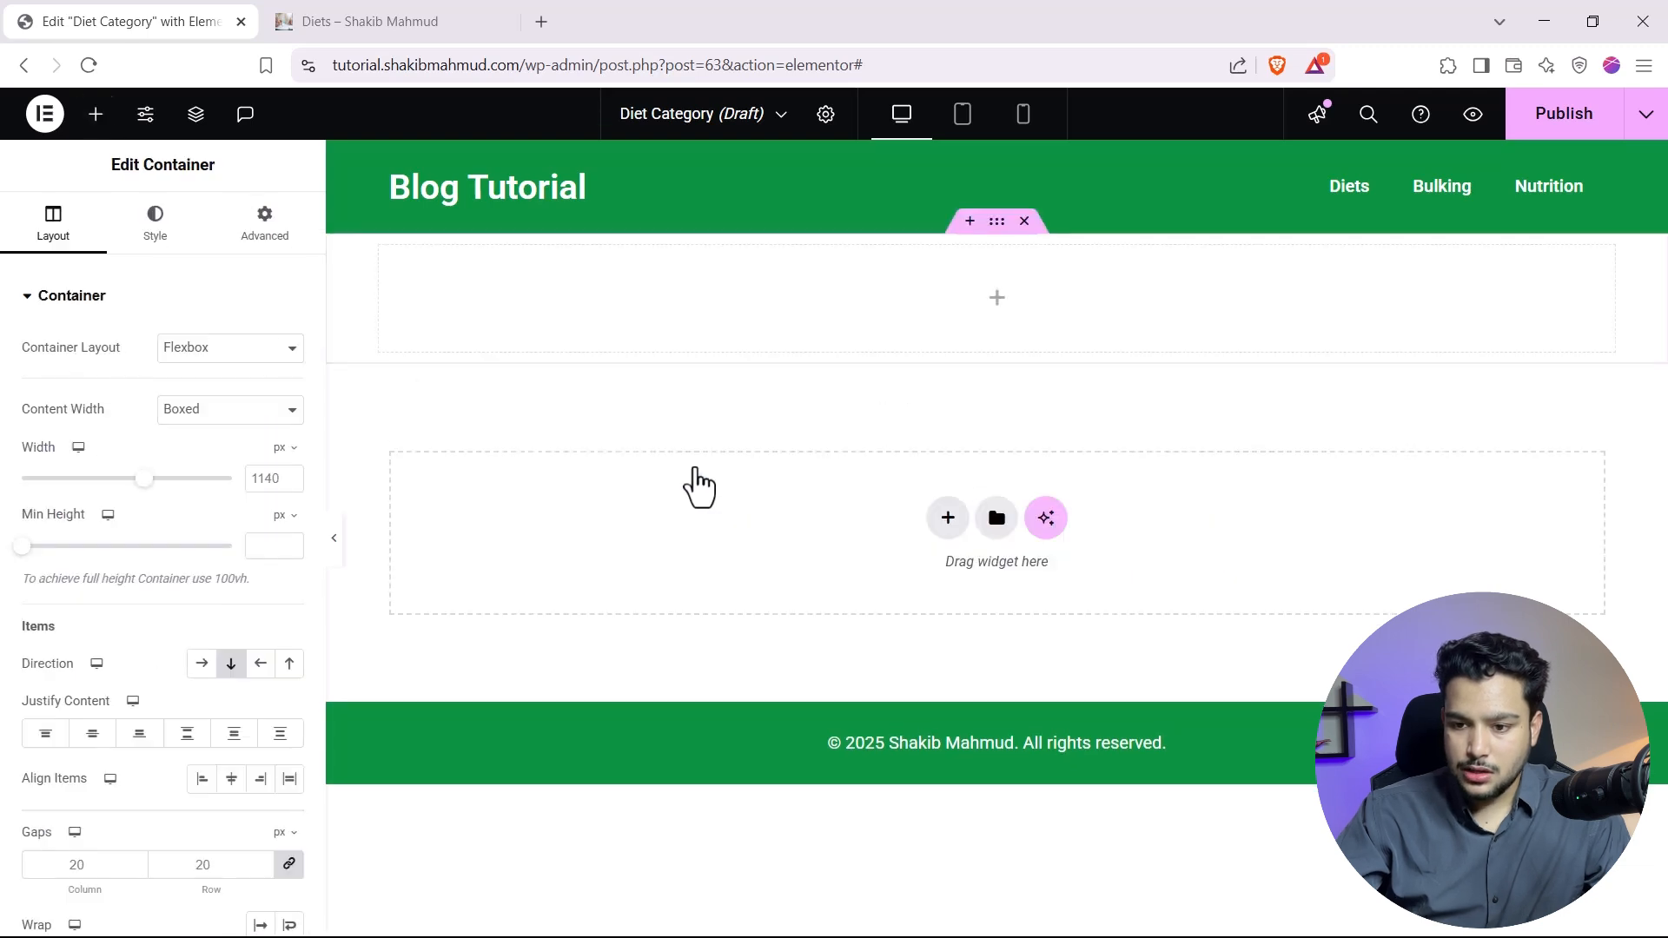
# Find the title widgets and place a Page Title widget in the new container.
pyautogui.click(374, 8)
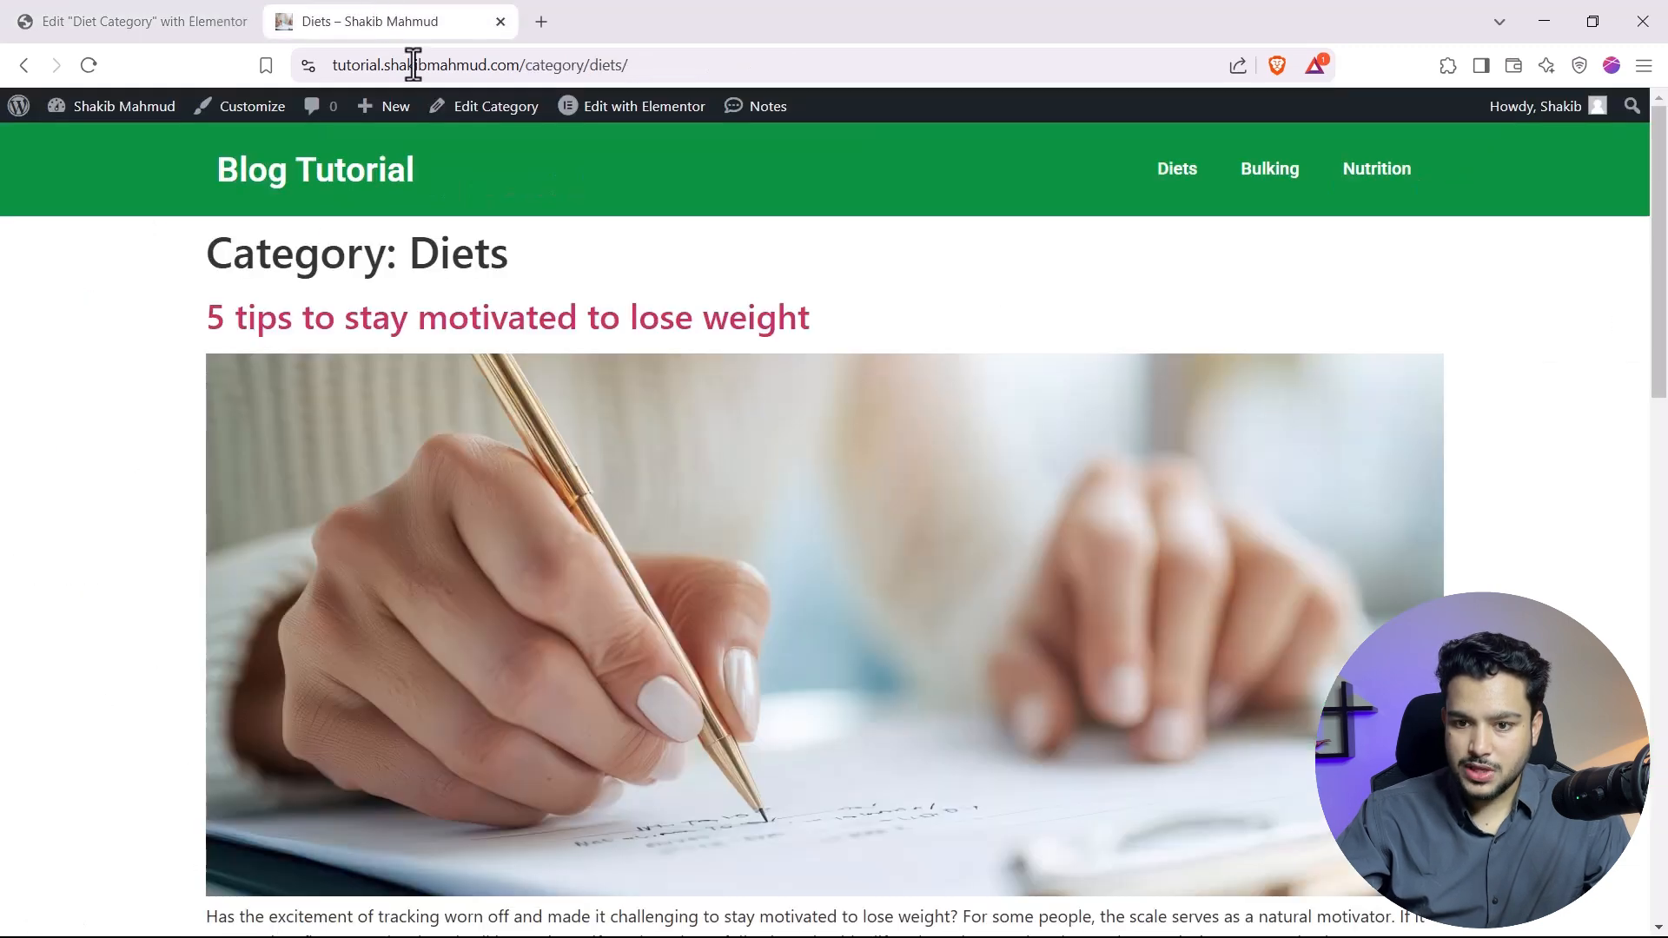
pyautogui.click(87, 20)
pyautogui.click(96, 114)
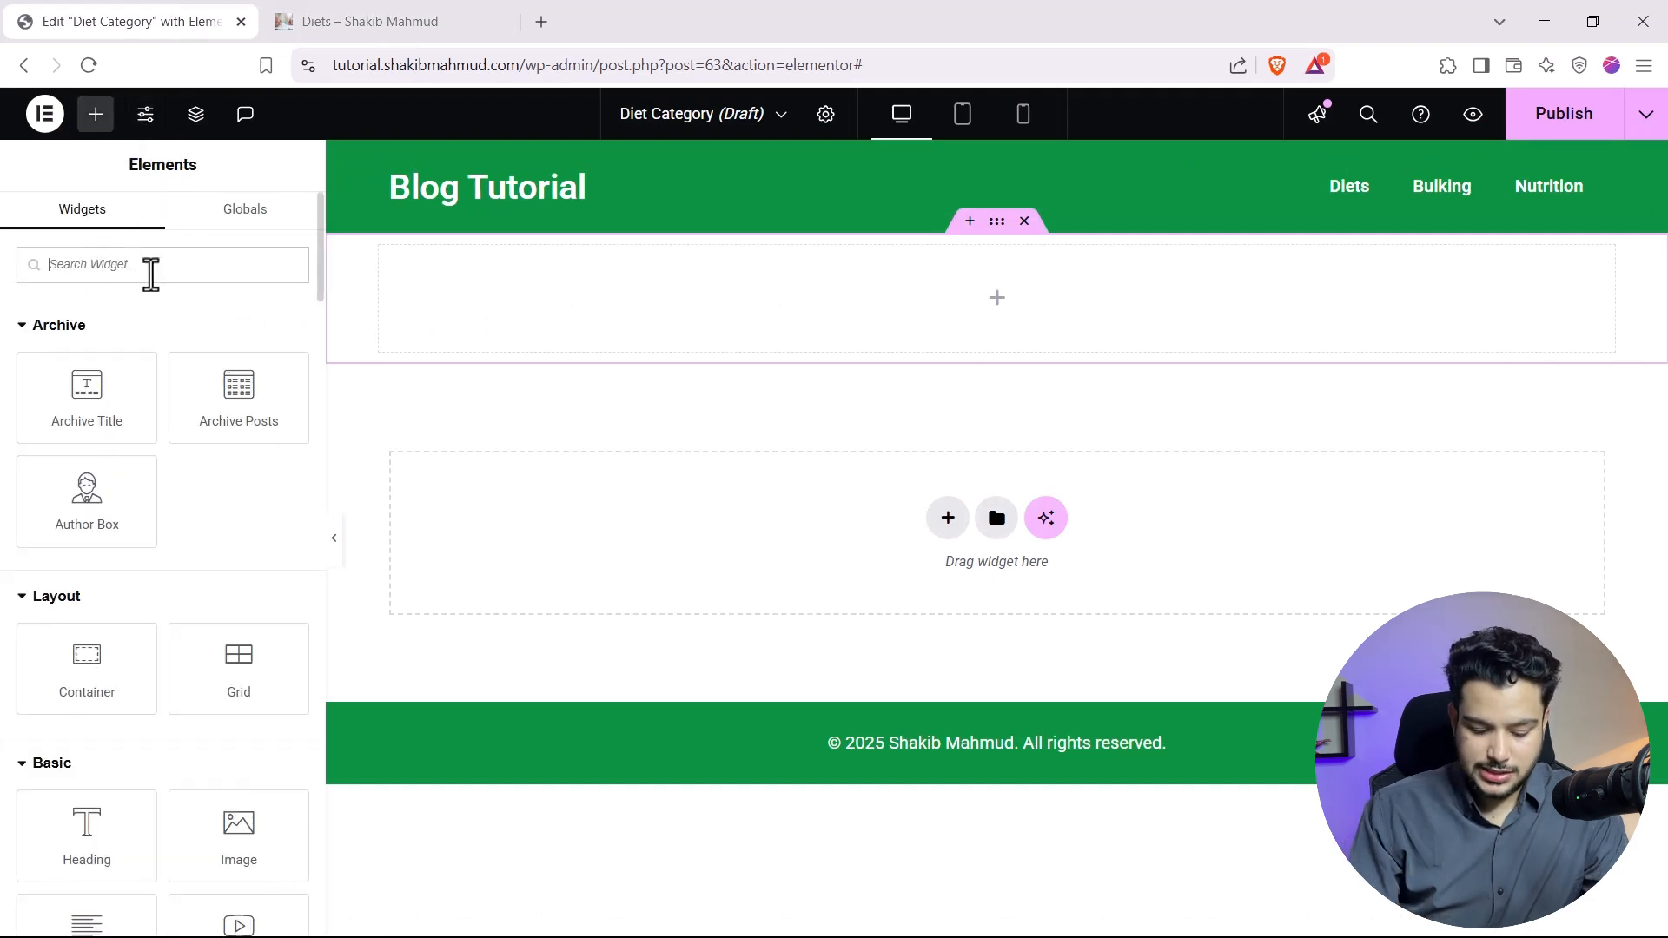
pyautogui.write('title')
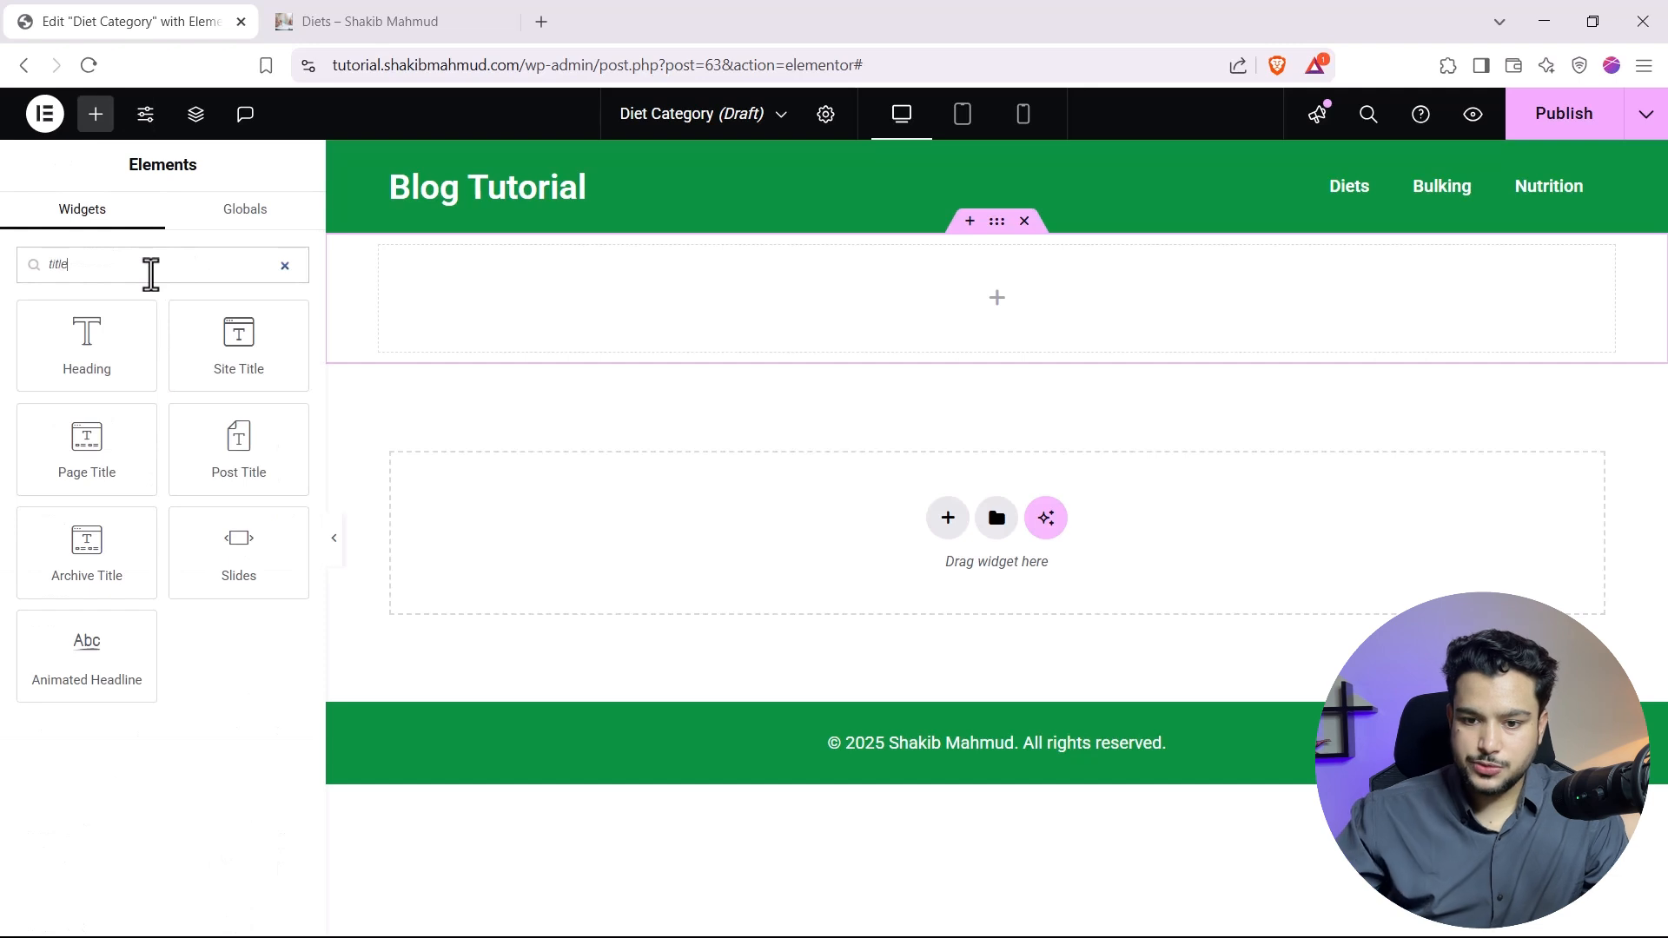
pyautogui.moveTo(74, 466); pyautogui.dragTo(861, 320)
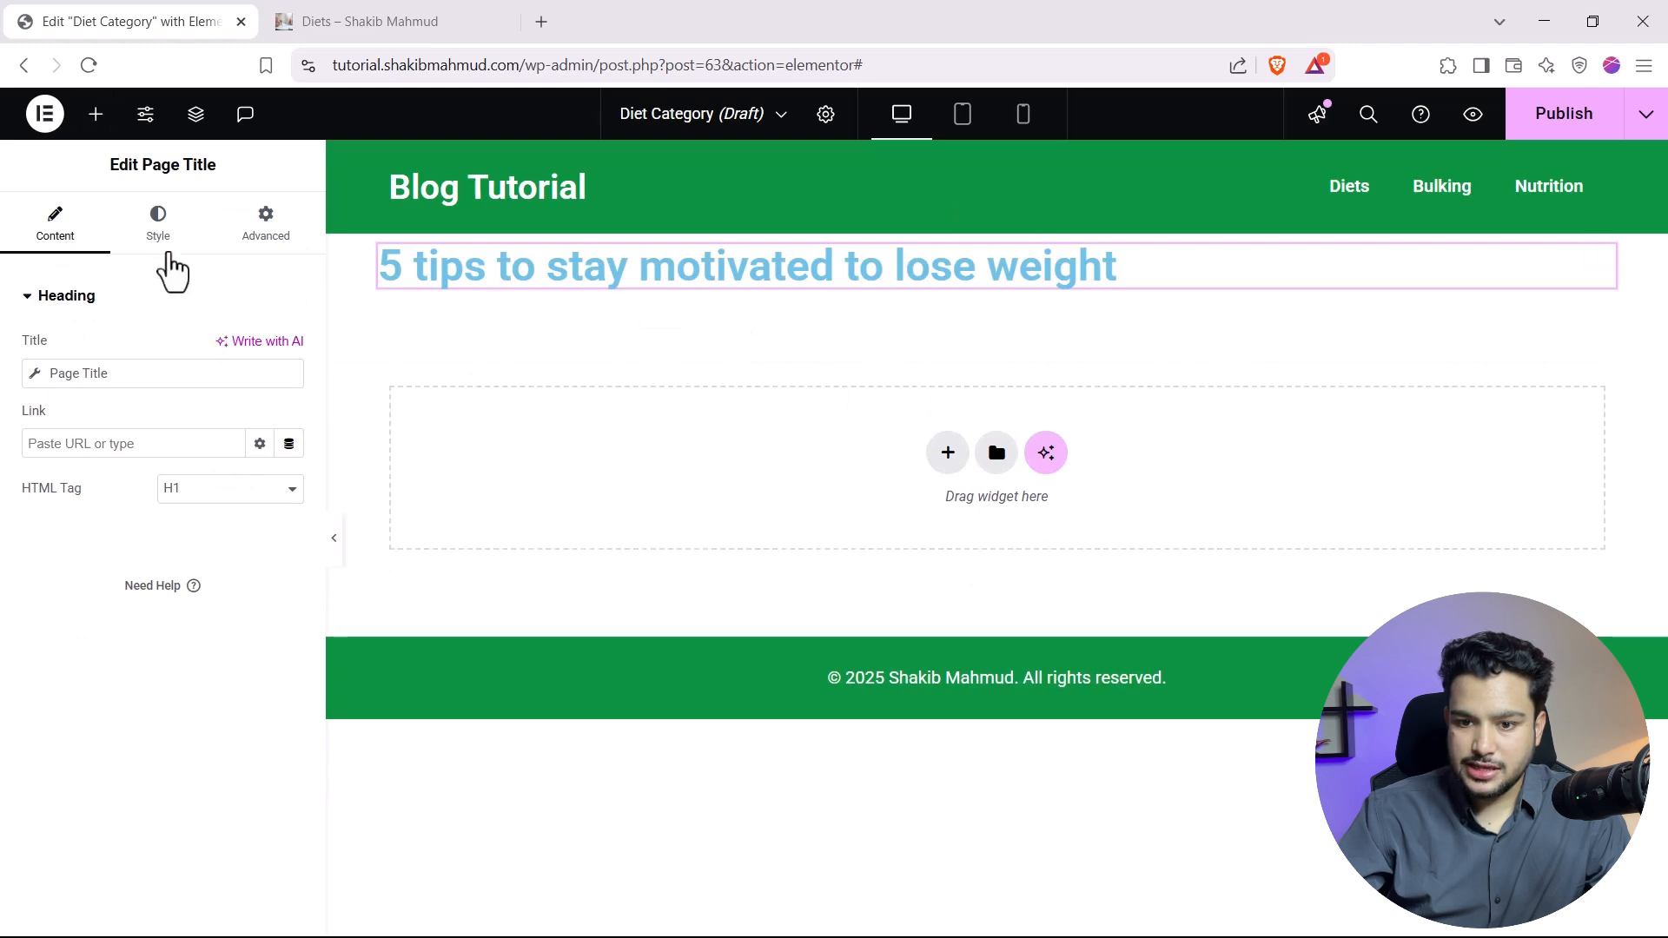
# Set the Page Title's text color to black.
pyautogui.click(157, 227)
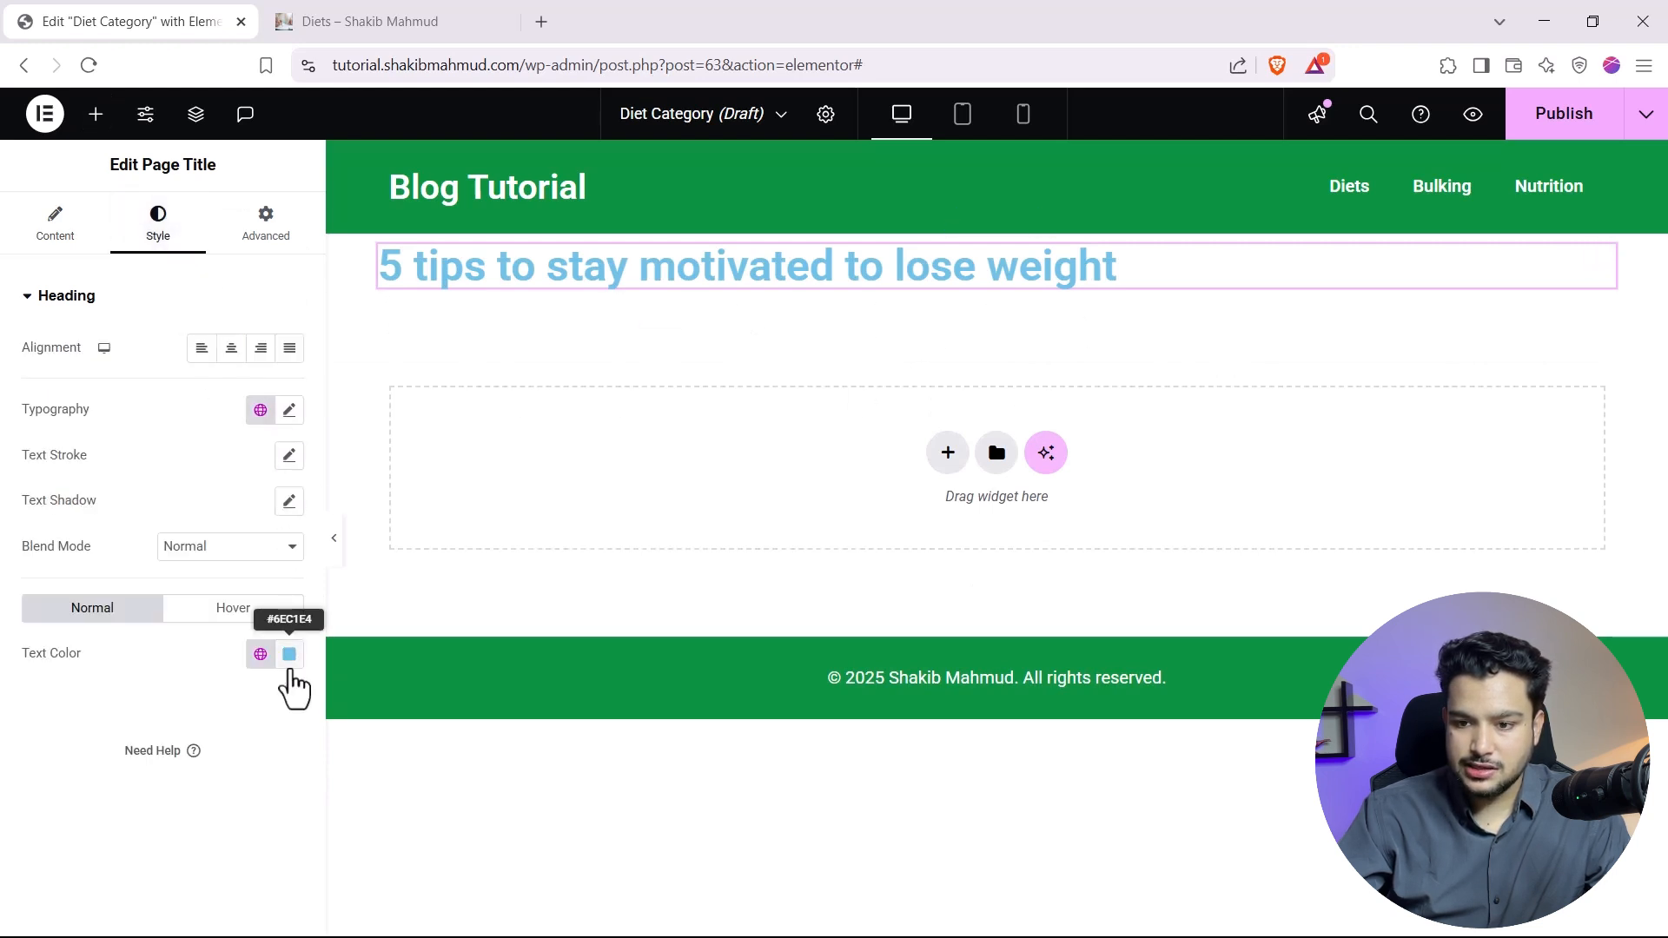
pyautogui.click(290, 654)
pyautogui.moveTo(253, 460); pyautogui.dragTo(43, 638)
pyautogui.click(48, 764)
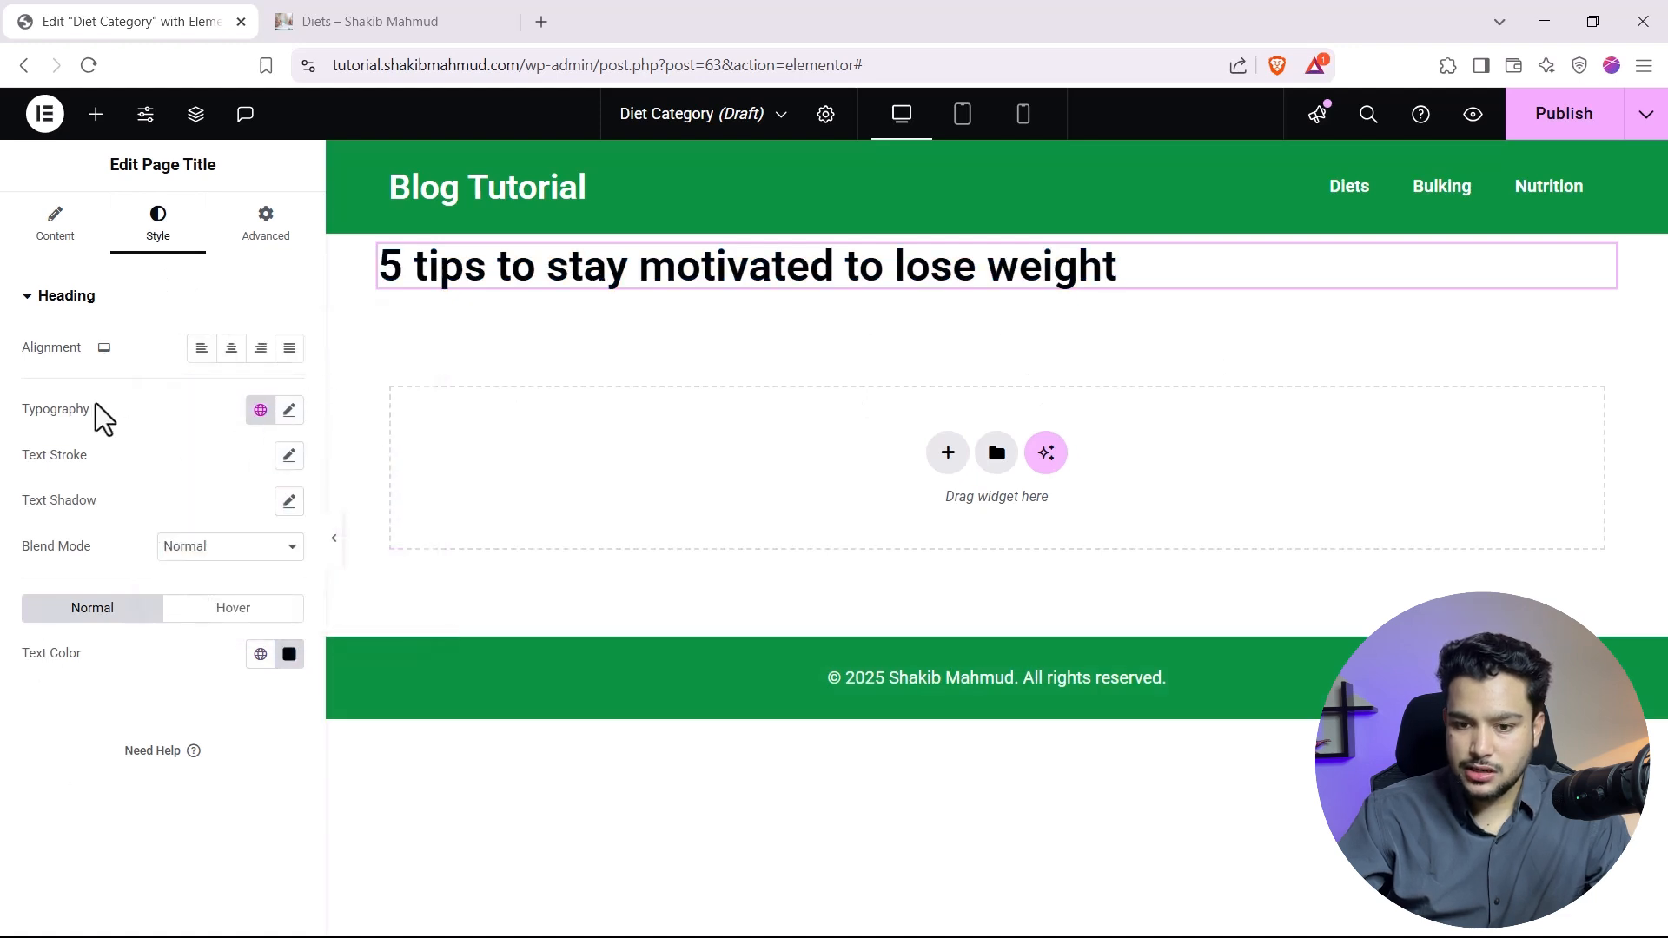
# Set the Page Title's typography to 33 px with the Capitalize transform and center its alignment.
pyautogui.click(290, 411)
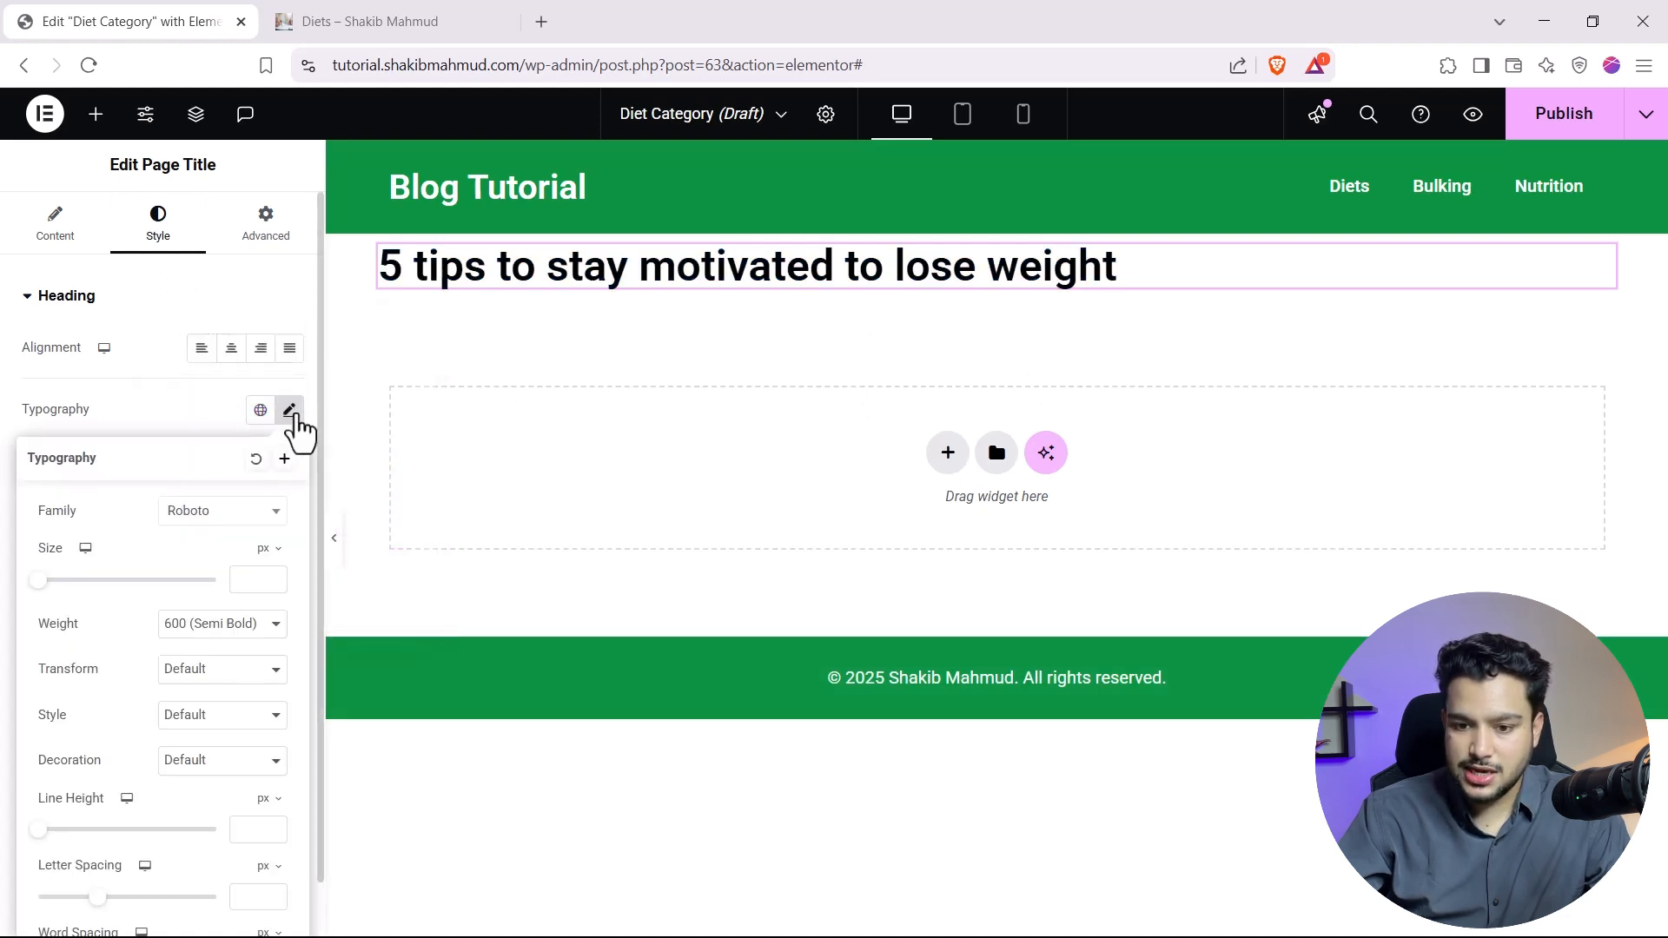
pyautogui.click(250, 580)
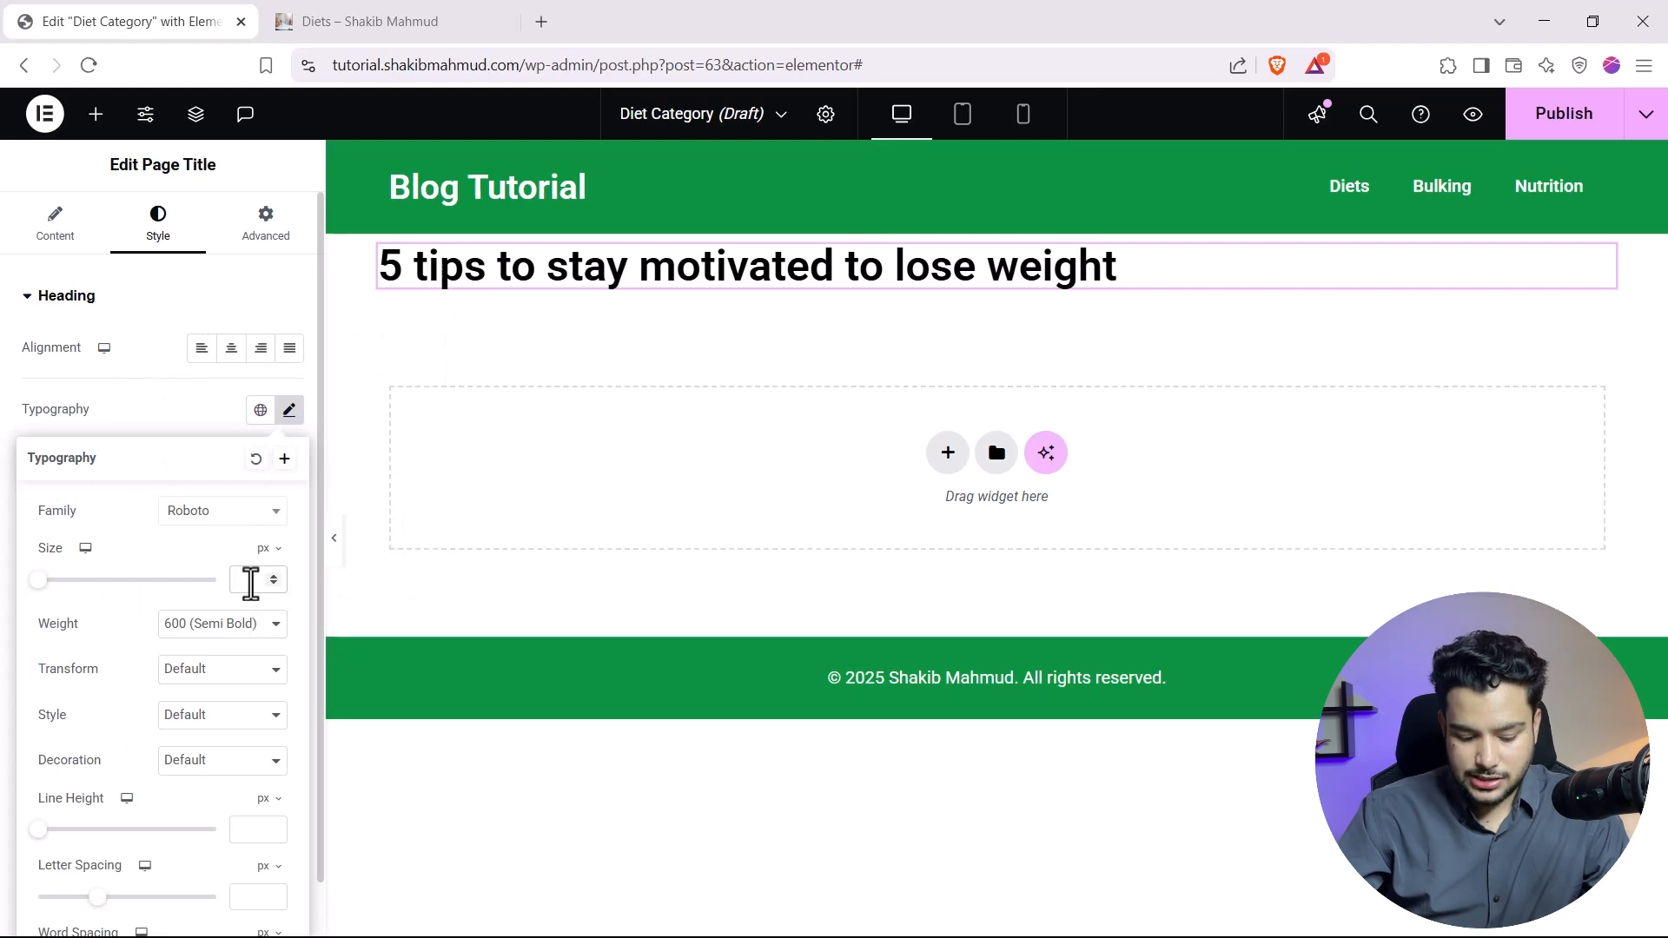
pyautogui.write('33')
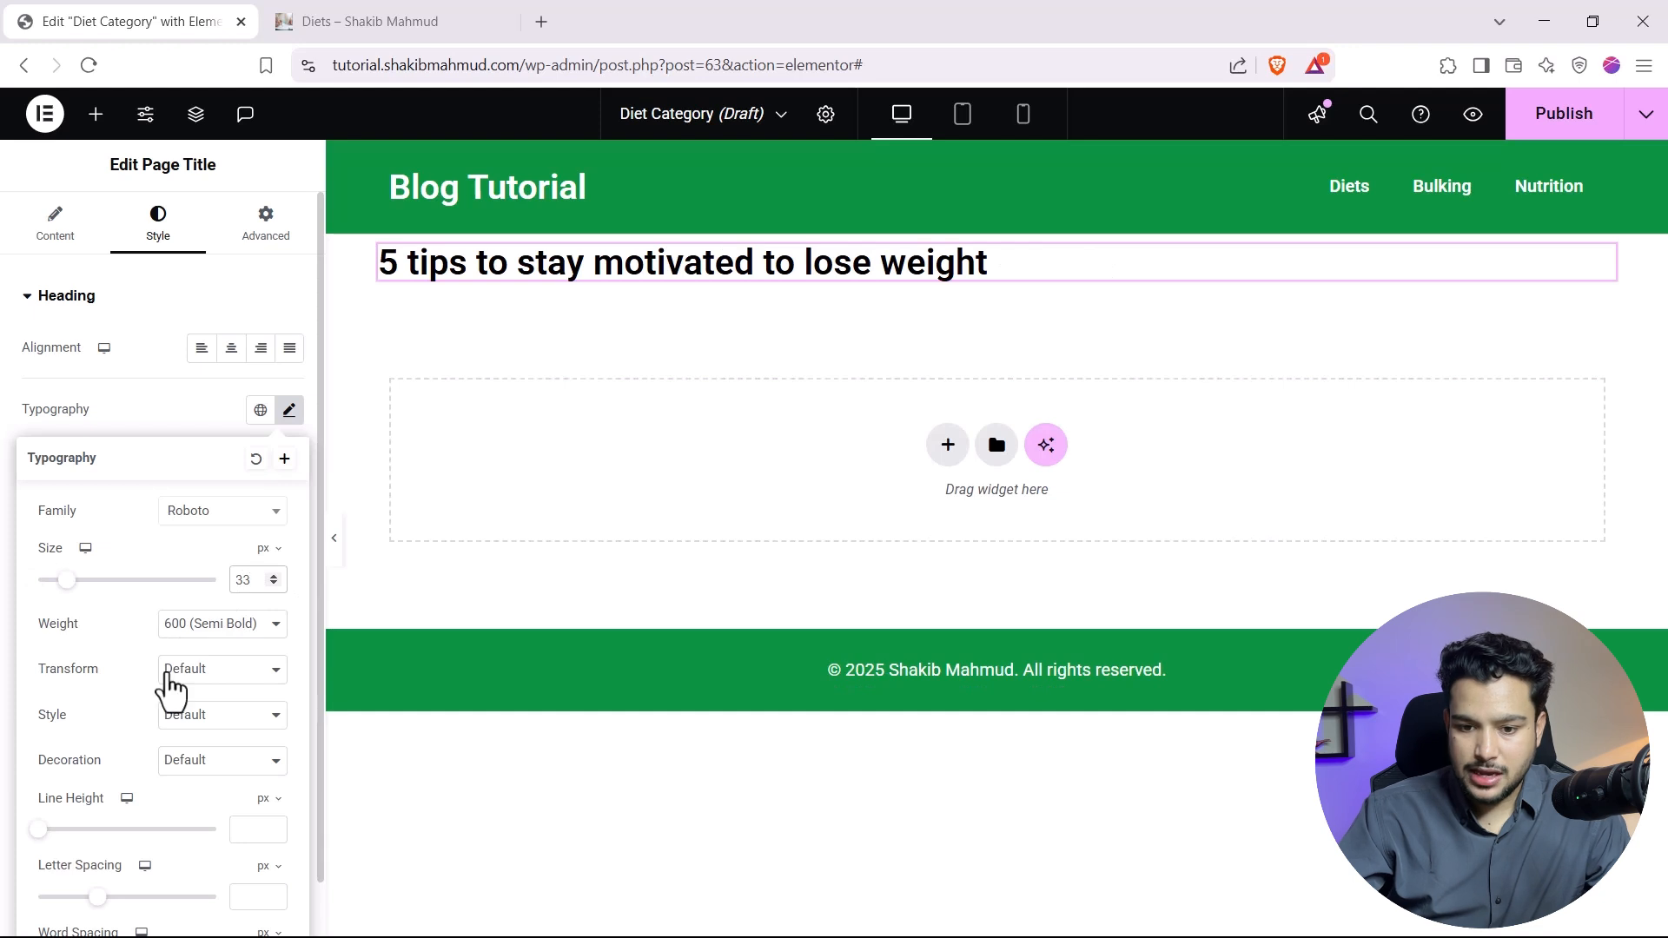
pyautogui.click(200, 673)
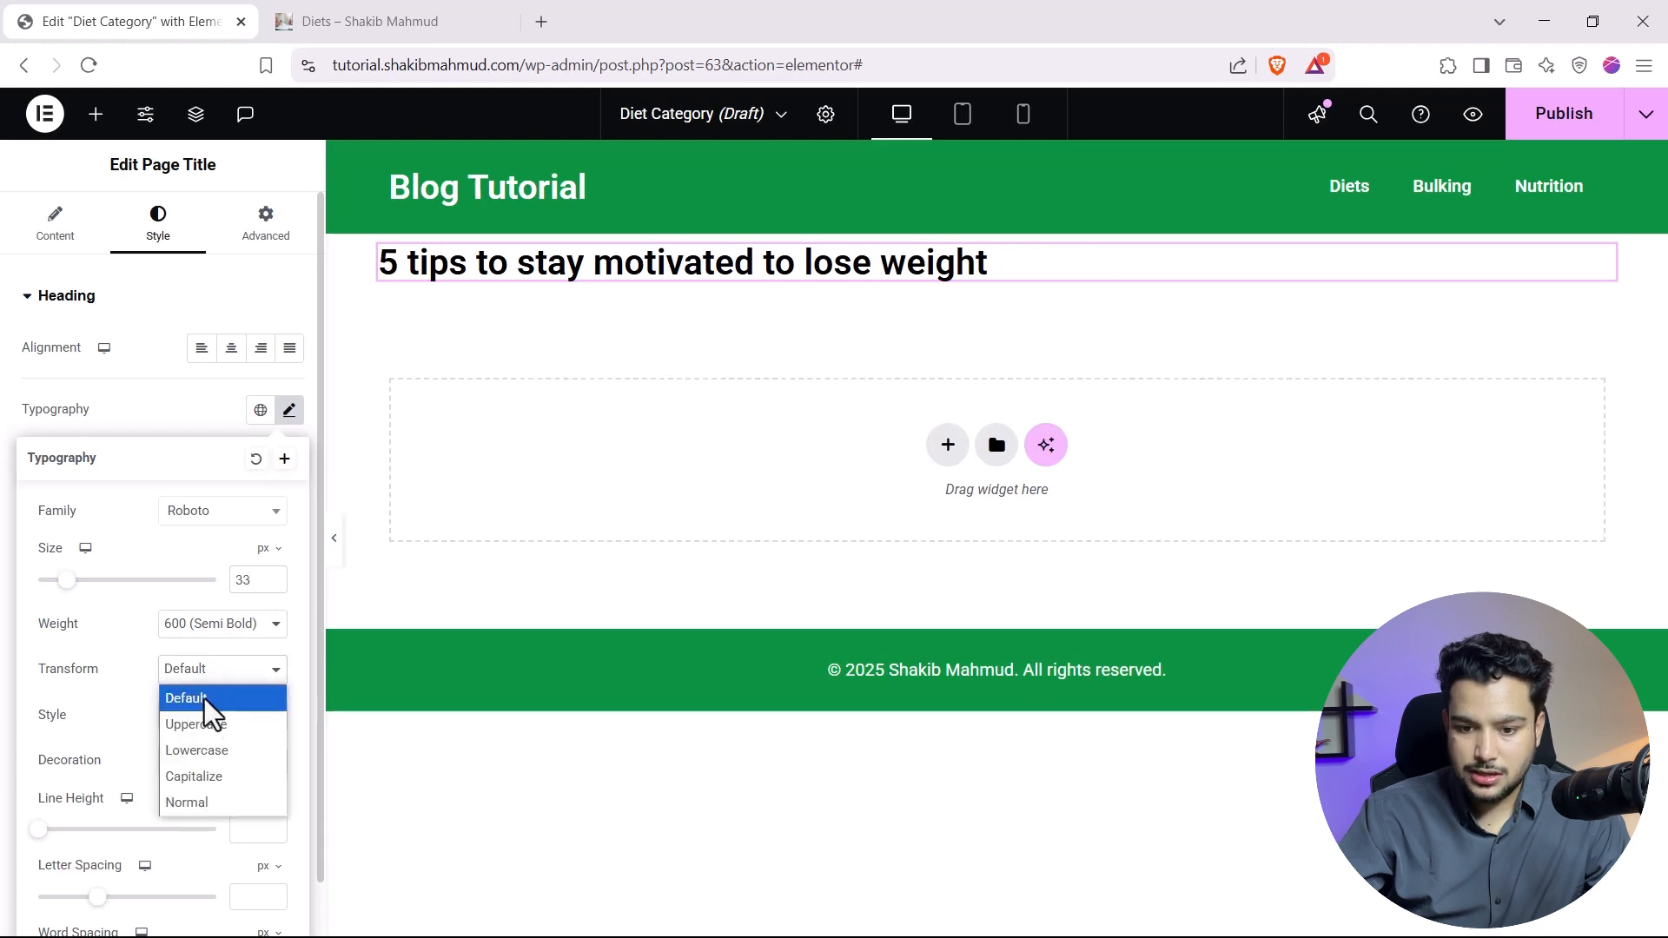
pyautogui.click(209, 778)
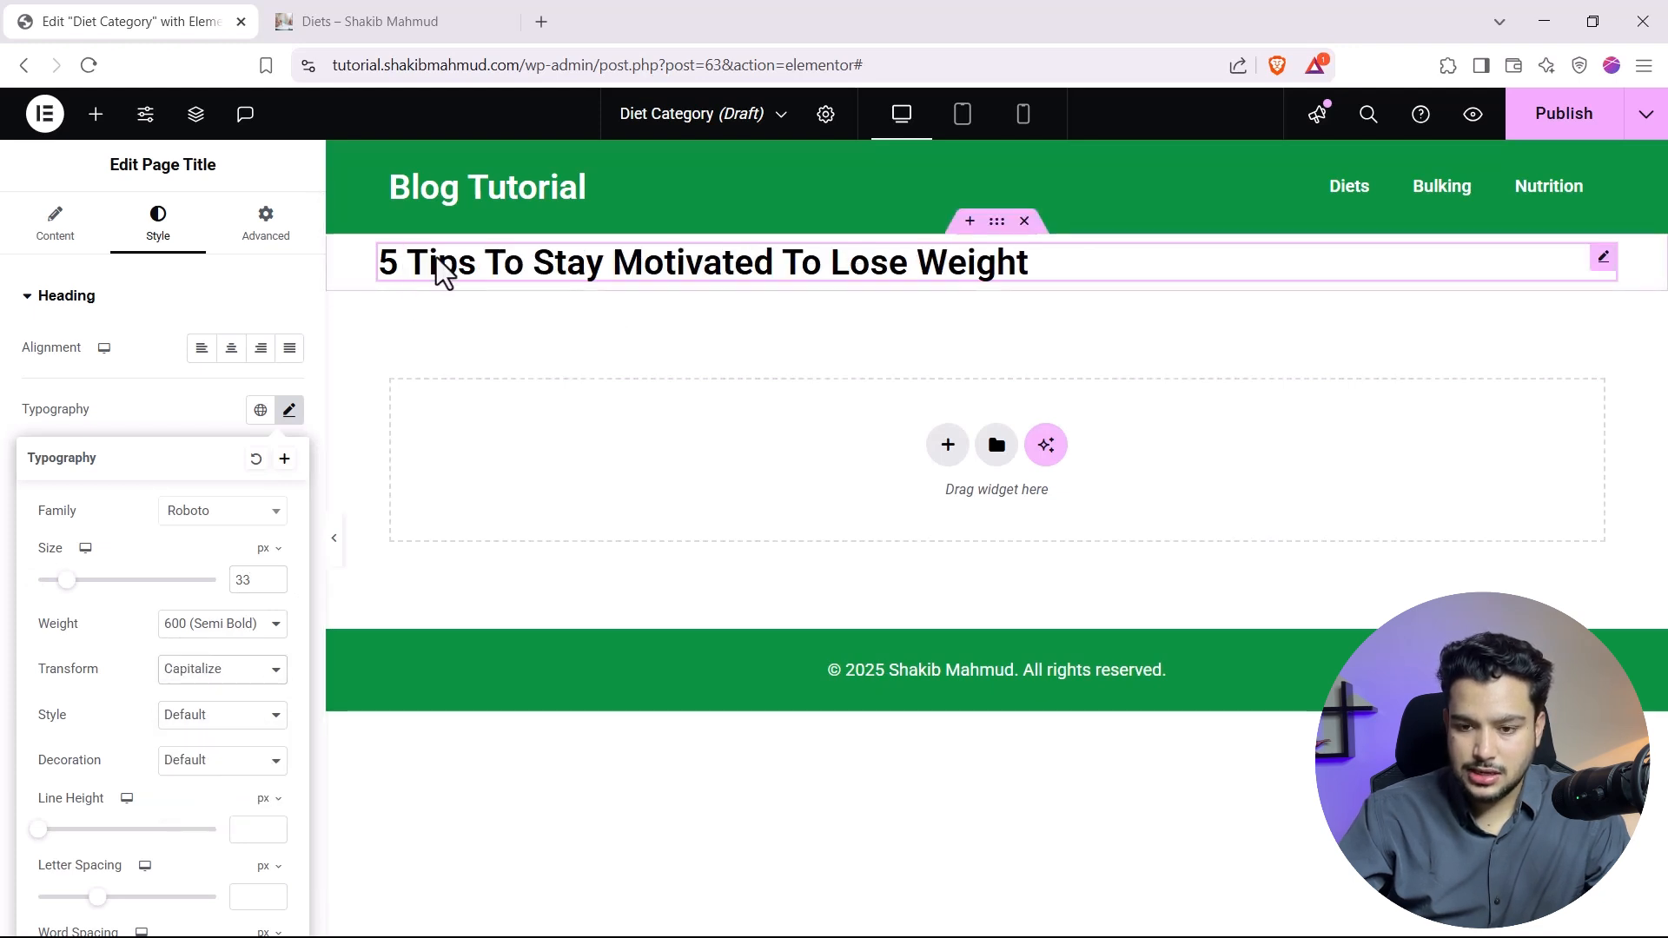
pyautogui.click(124, 402)
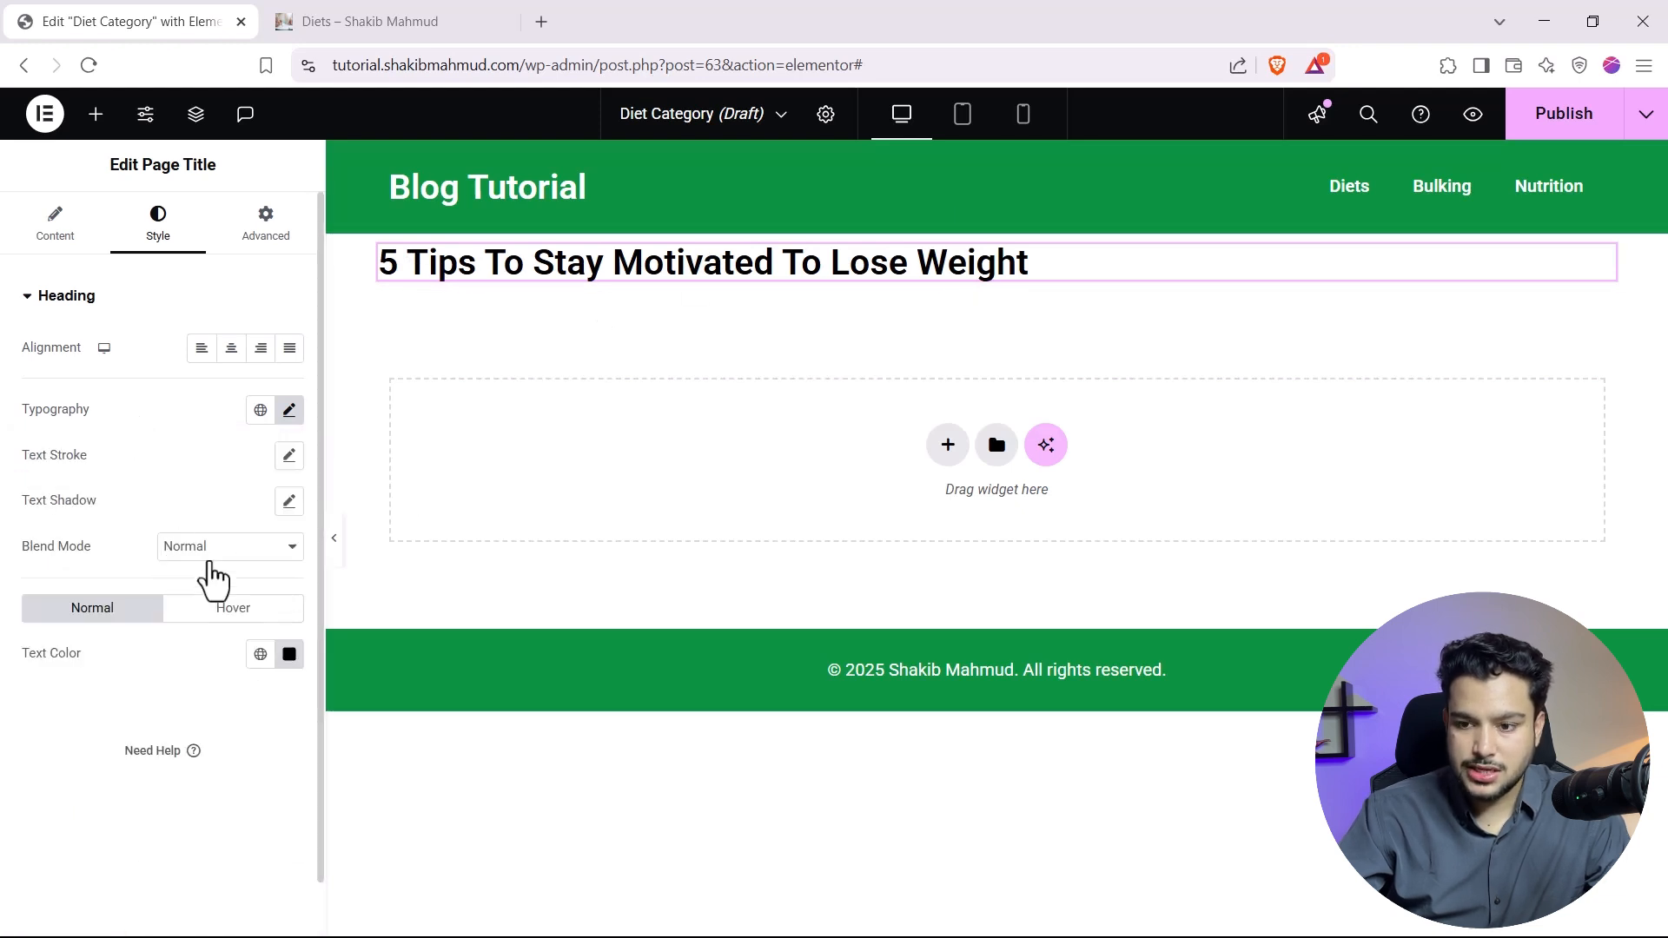
pyautogui.click(231, 350)
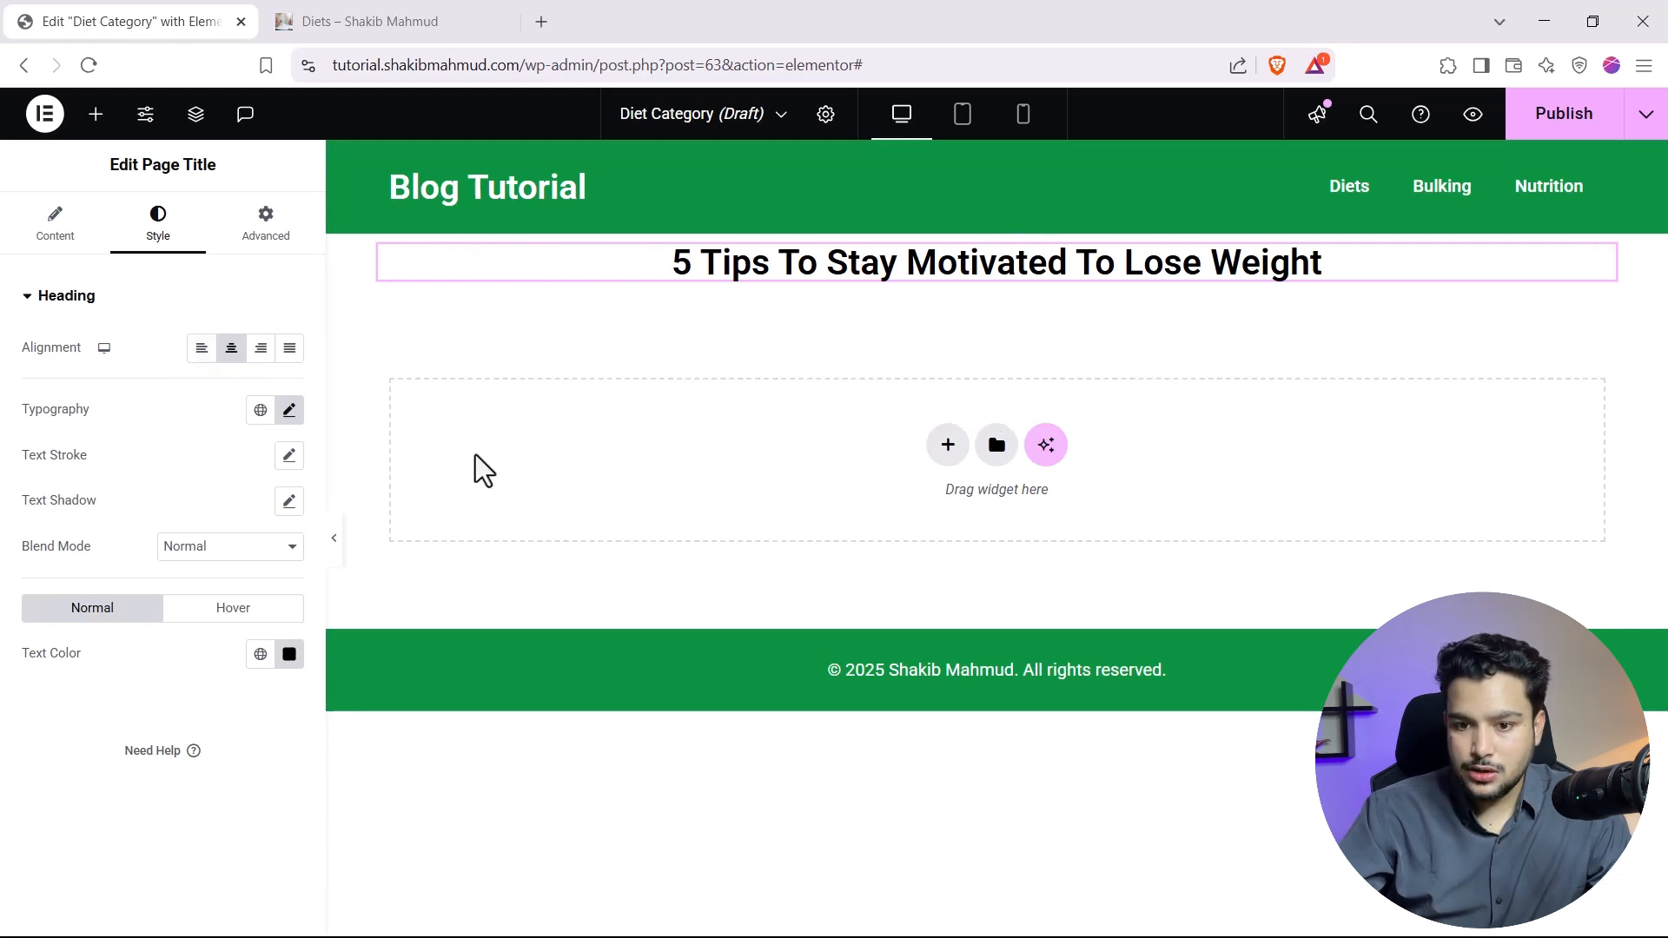
# Set the title container's padding to 50 px top and bottom and 0 on the right and left sides.
pyautogui.click(425, 5)
pyautogui.click(16, 16)
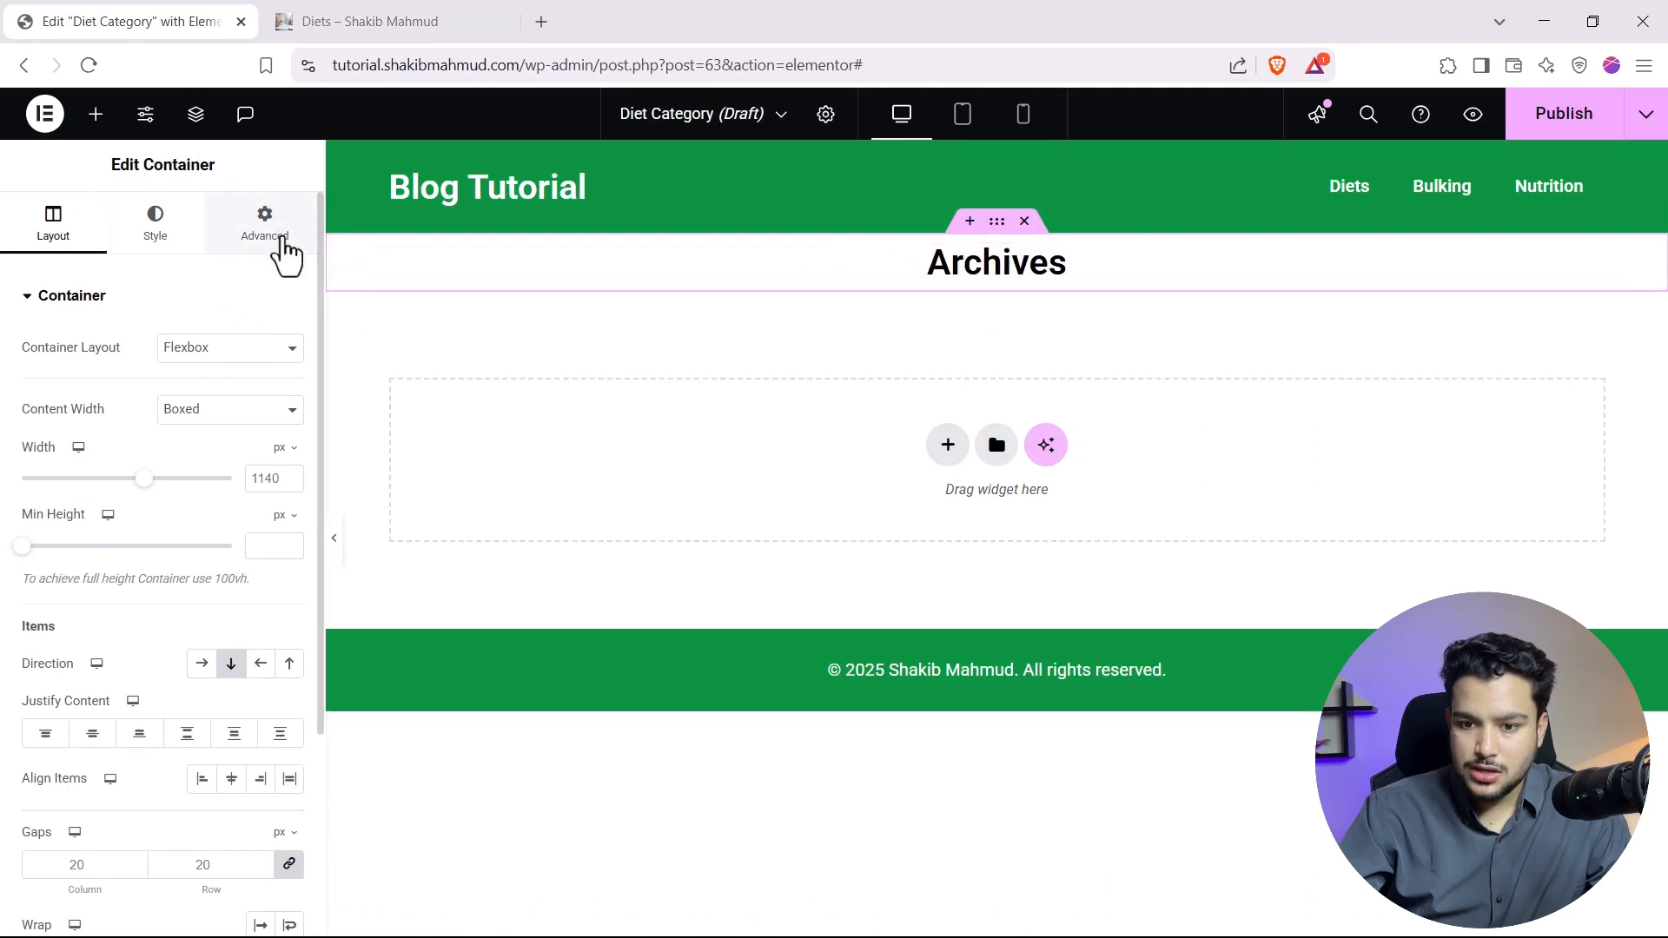
pyautogui.click(281, 242)
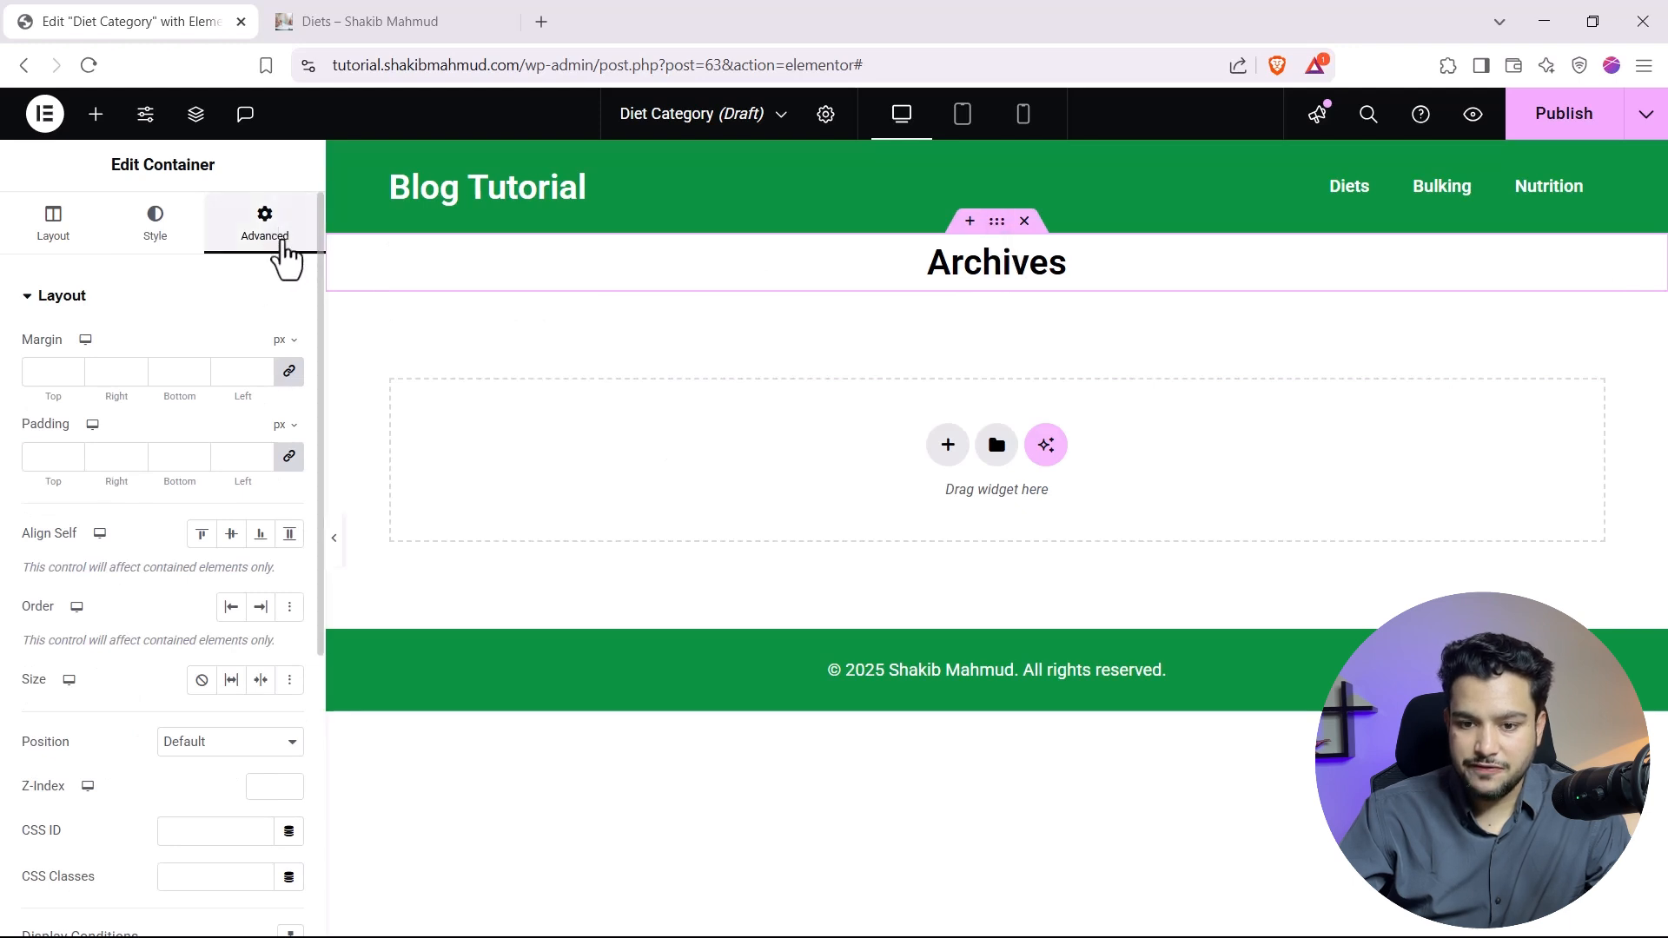
pyautogui.click(270, 452)
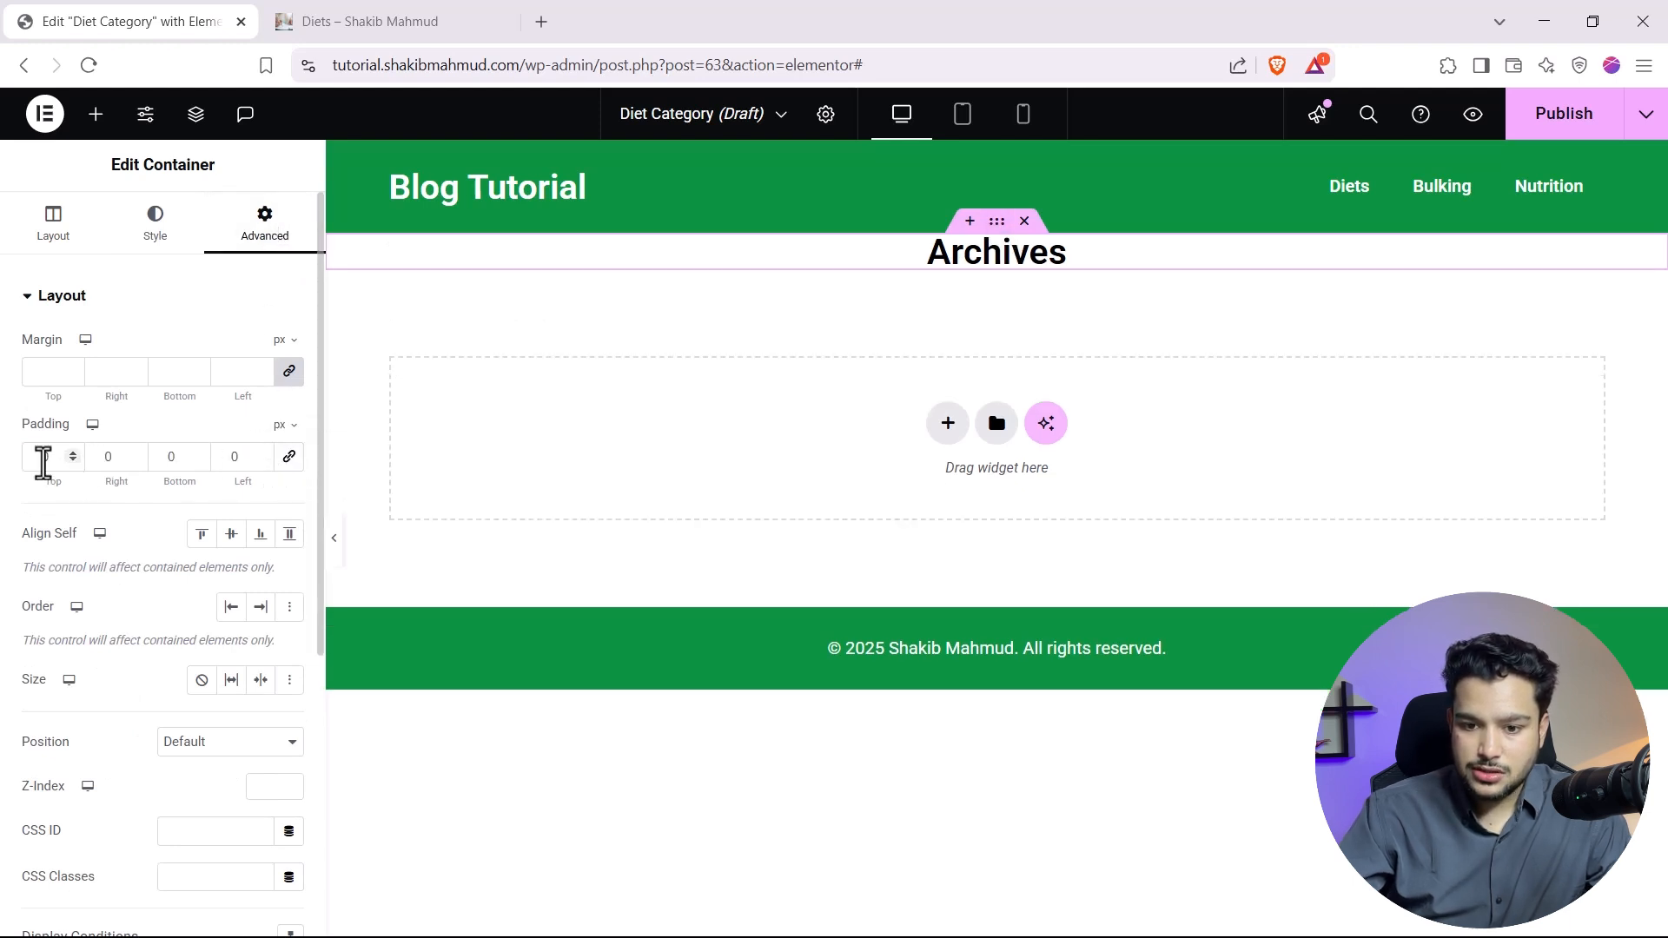
pyautogui.write('50')
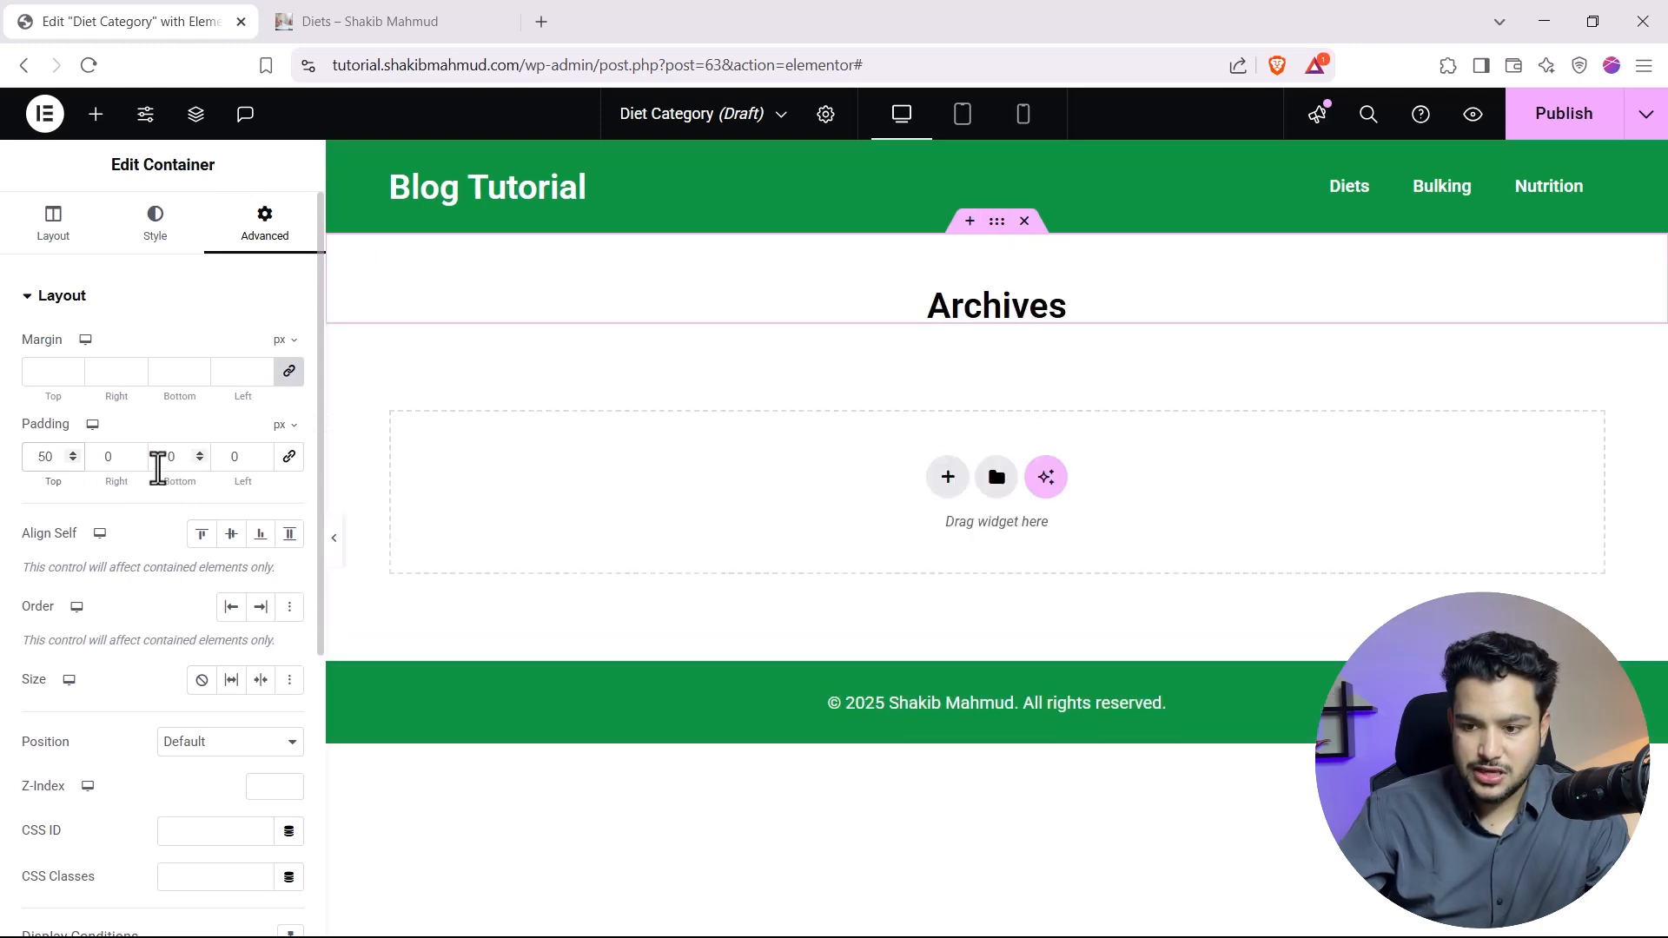
pyautogui.write('5')
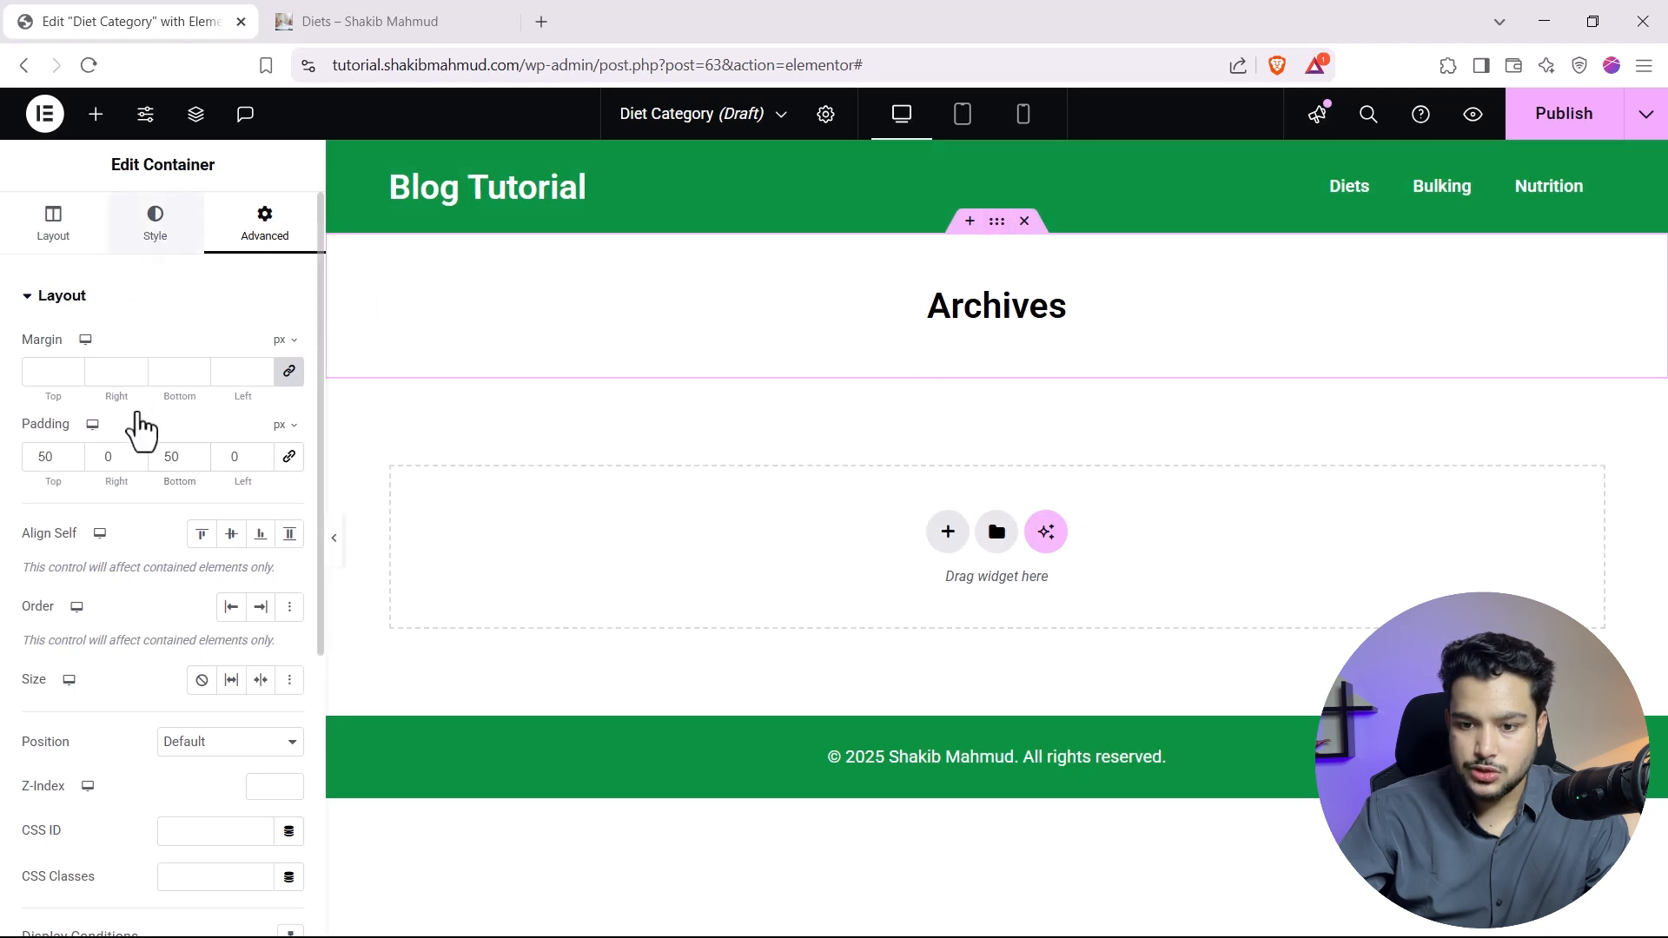
# Give the title container a Classic background in the grey color #999999.
pyautogui.click(155, 224)
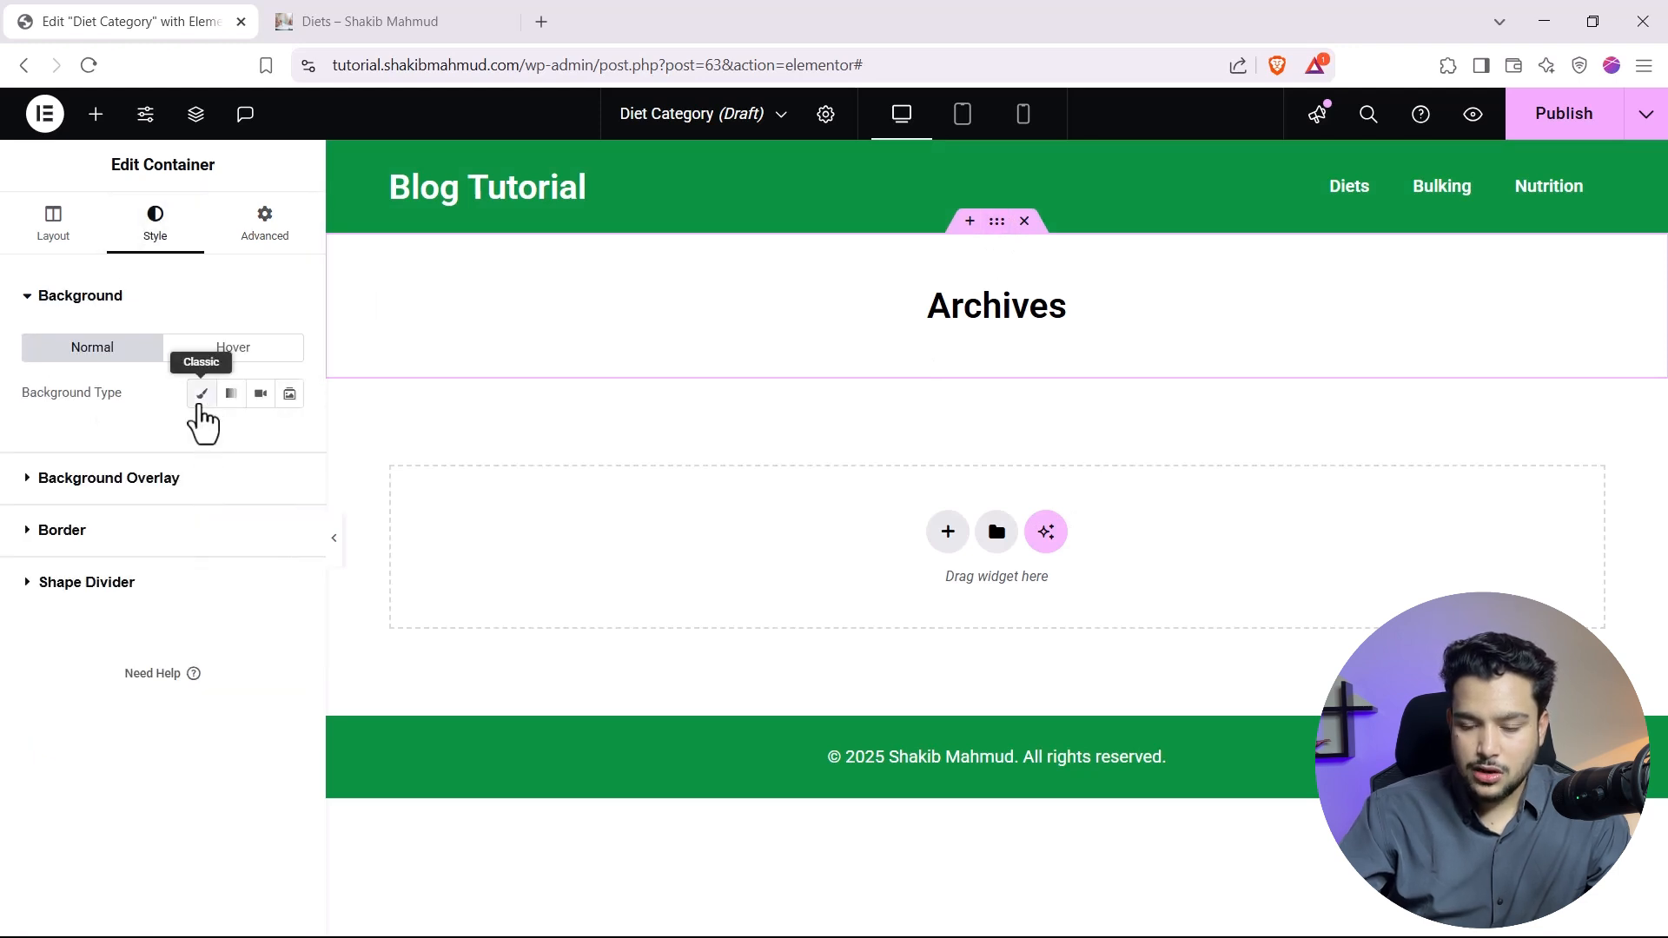
pyautogui.click(201, 395)
pyautogui.click(289, 439)
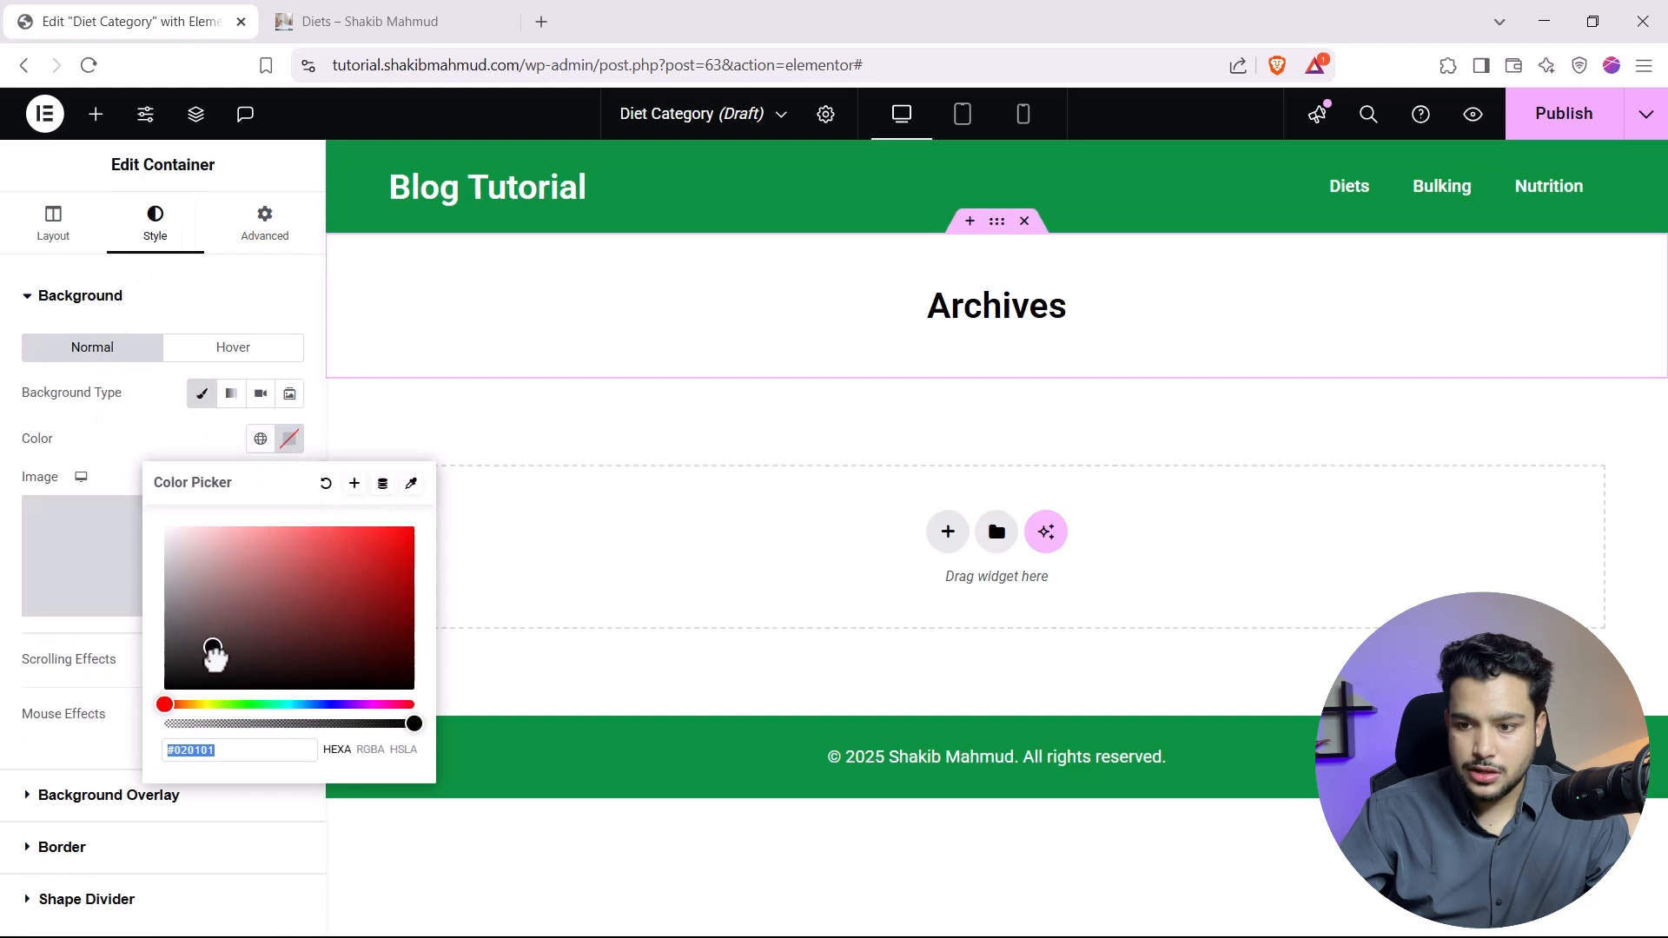
pyautogui.moveTo(212, 656)
pyautogui.mouseDown()
pyautogui.moveTo(242, 681)
pyautogui.moveTo(186, 599)
pyautogui.moveTo(105, 550)
pyautogui.moveTo(48, 864)
pyautogui.moveTo(123, 726)
pyautogui.moveTo(153, 603)
pyautogui.moveTo(139, 611)
pyautogui.moveTo(138, 591)
pyautogui.mouseUp()
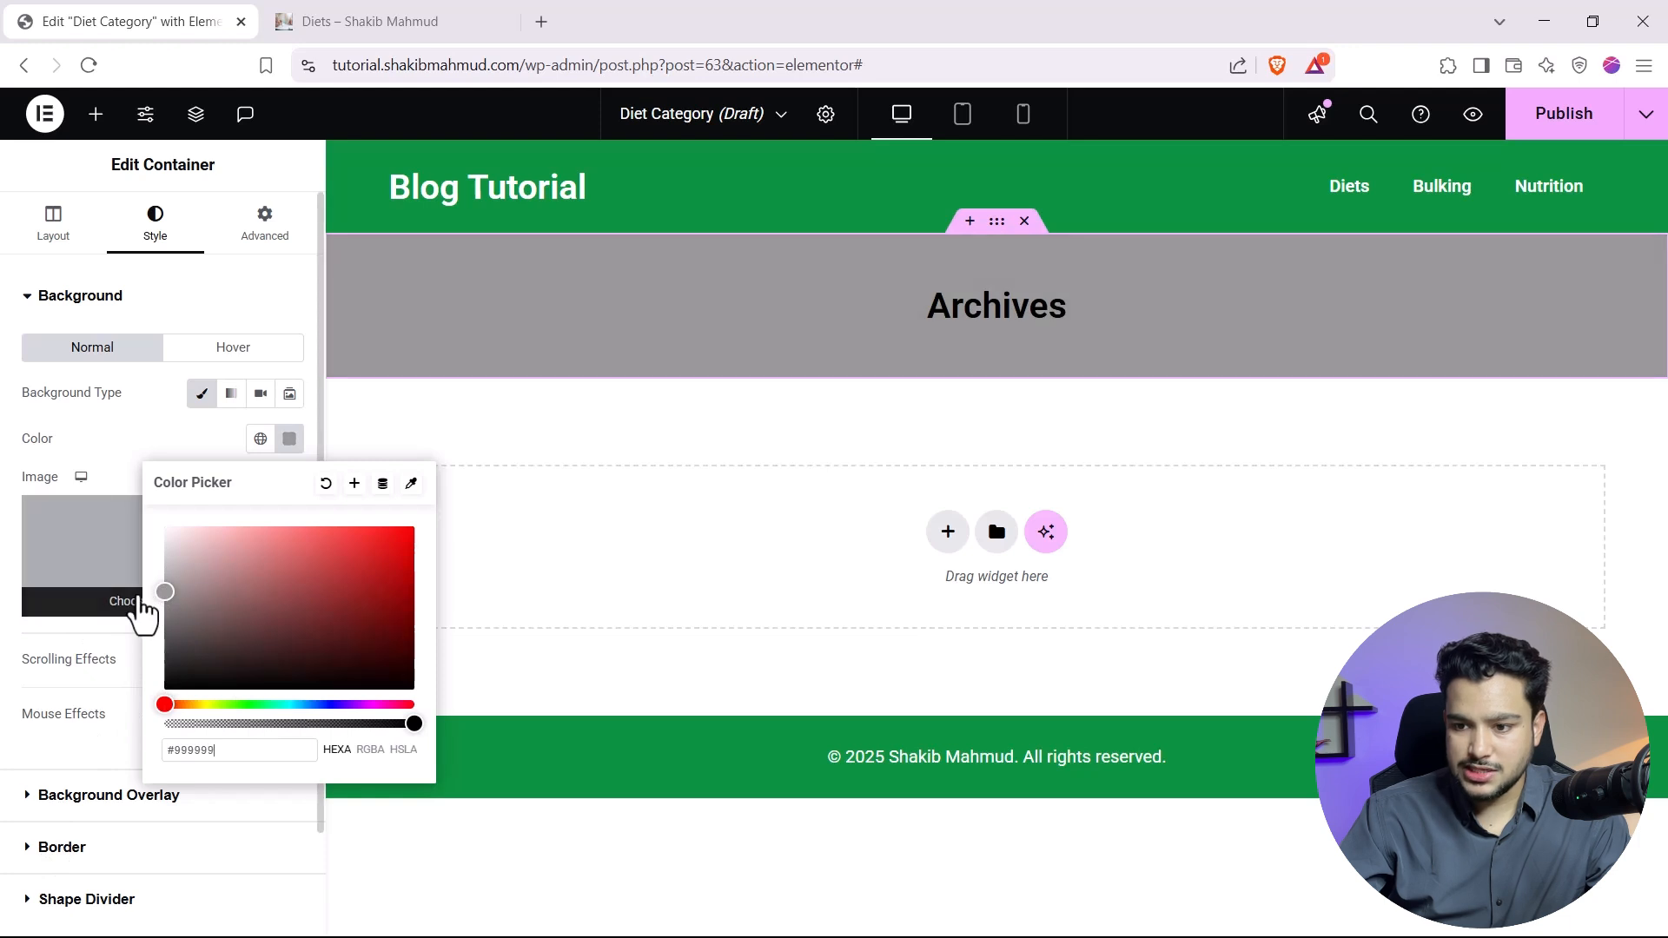
# Change the Page Title's text color to white (#FFFFFF).
pyautogui.click(931, 321)
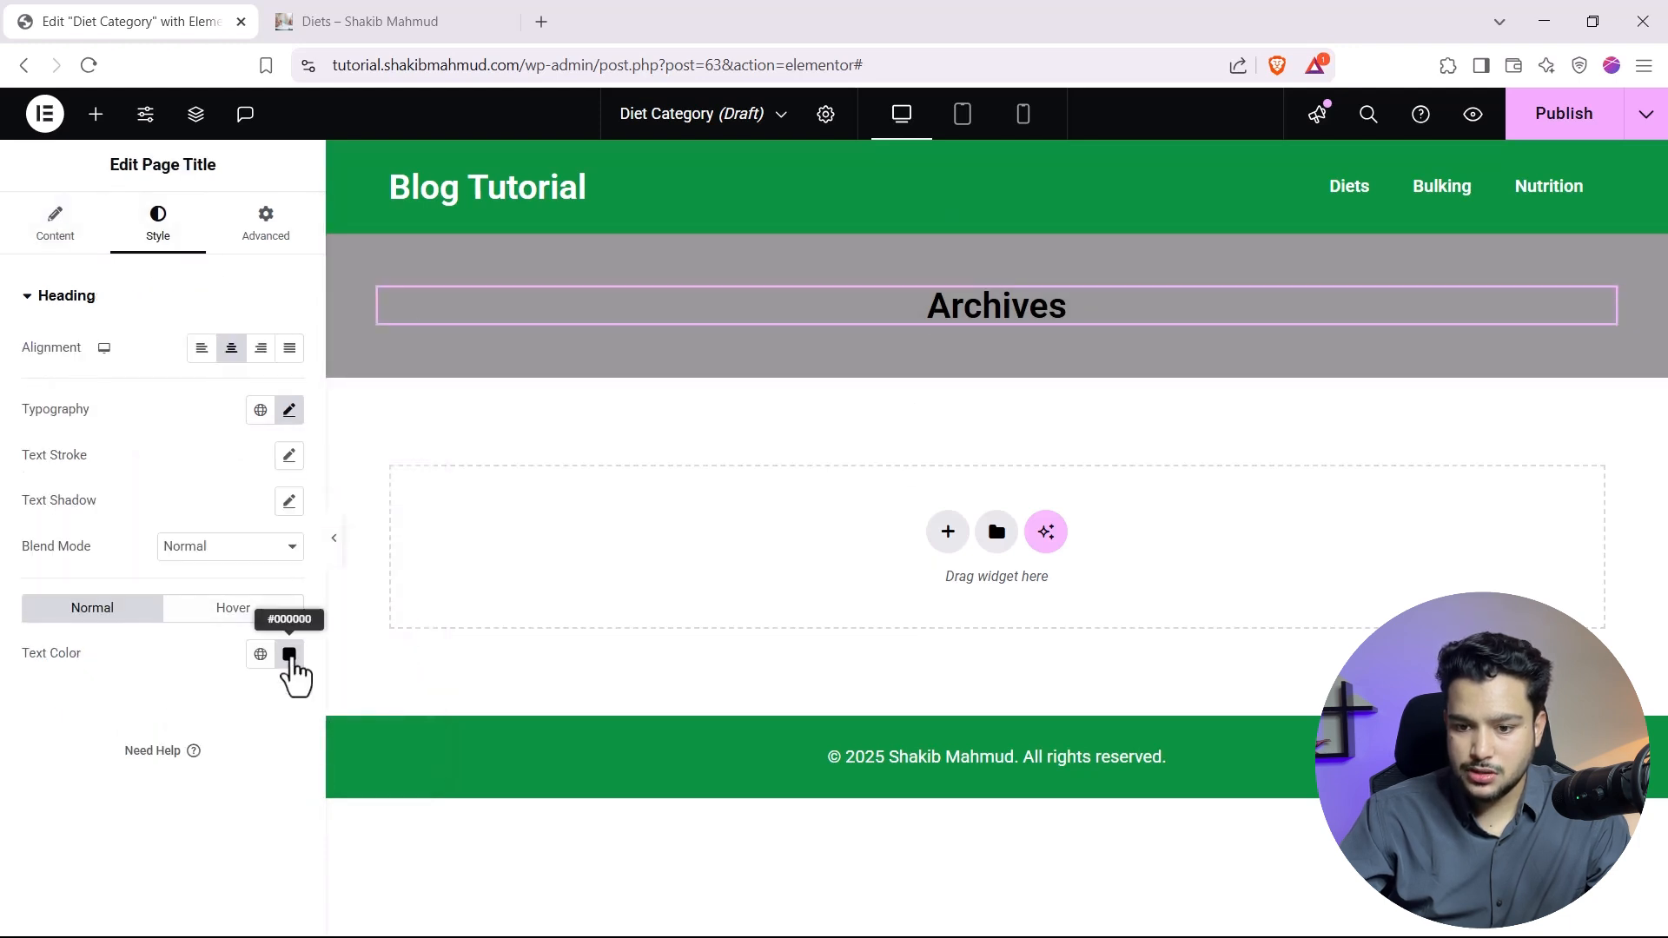
pyautogui.click(289, 654)
pyautogui.moveTo(257, 461); pyautogui.dragTo(154, 331)
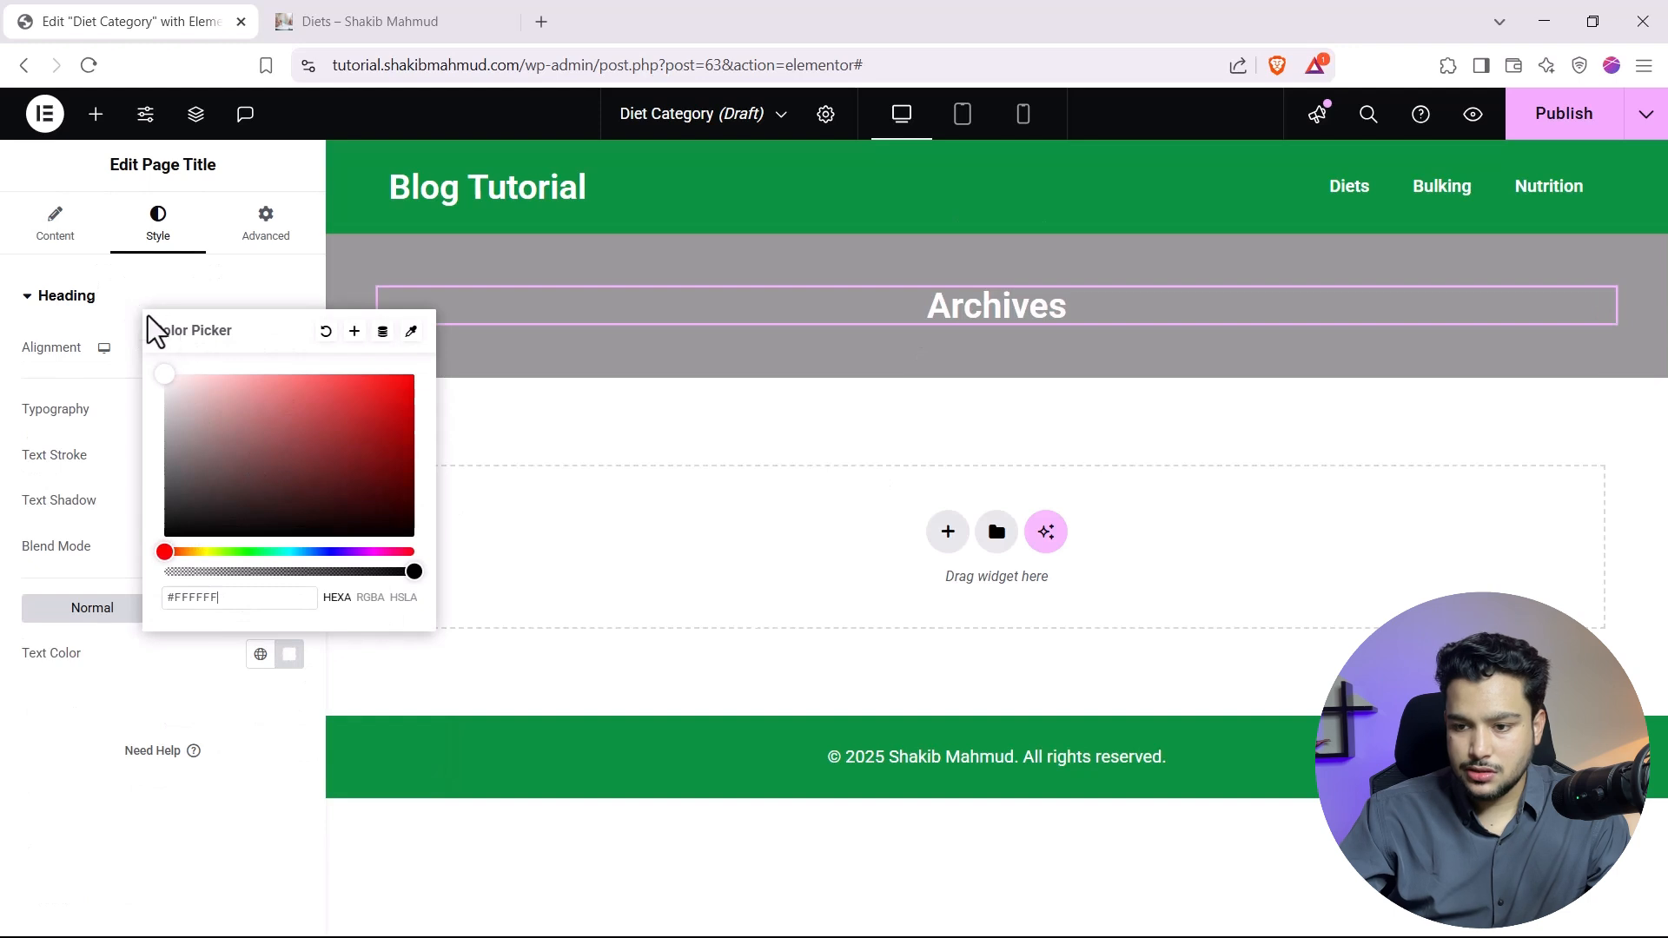
# Change the title container's background color to the dark grey #242424.
pyautogui.click(474, 361)
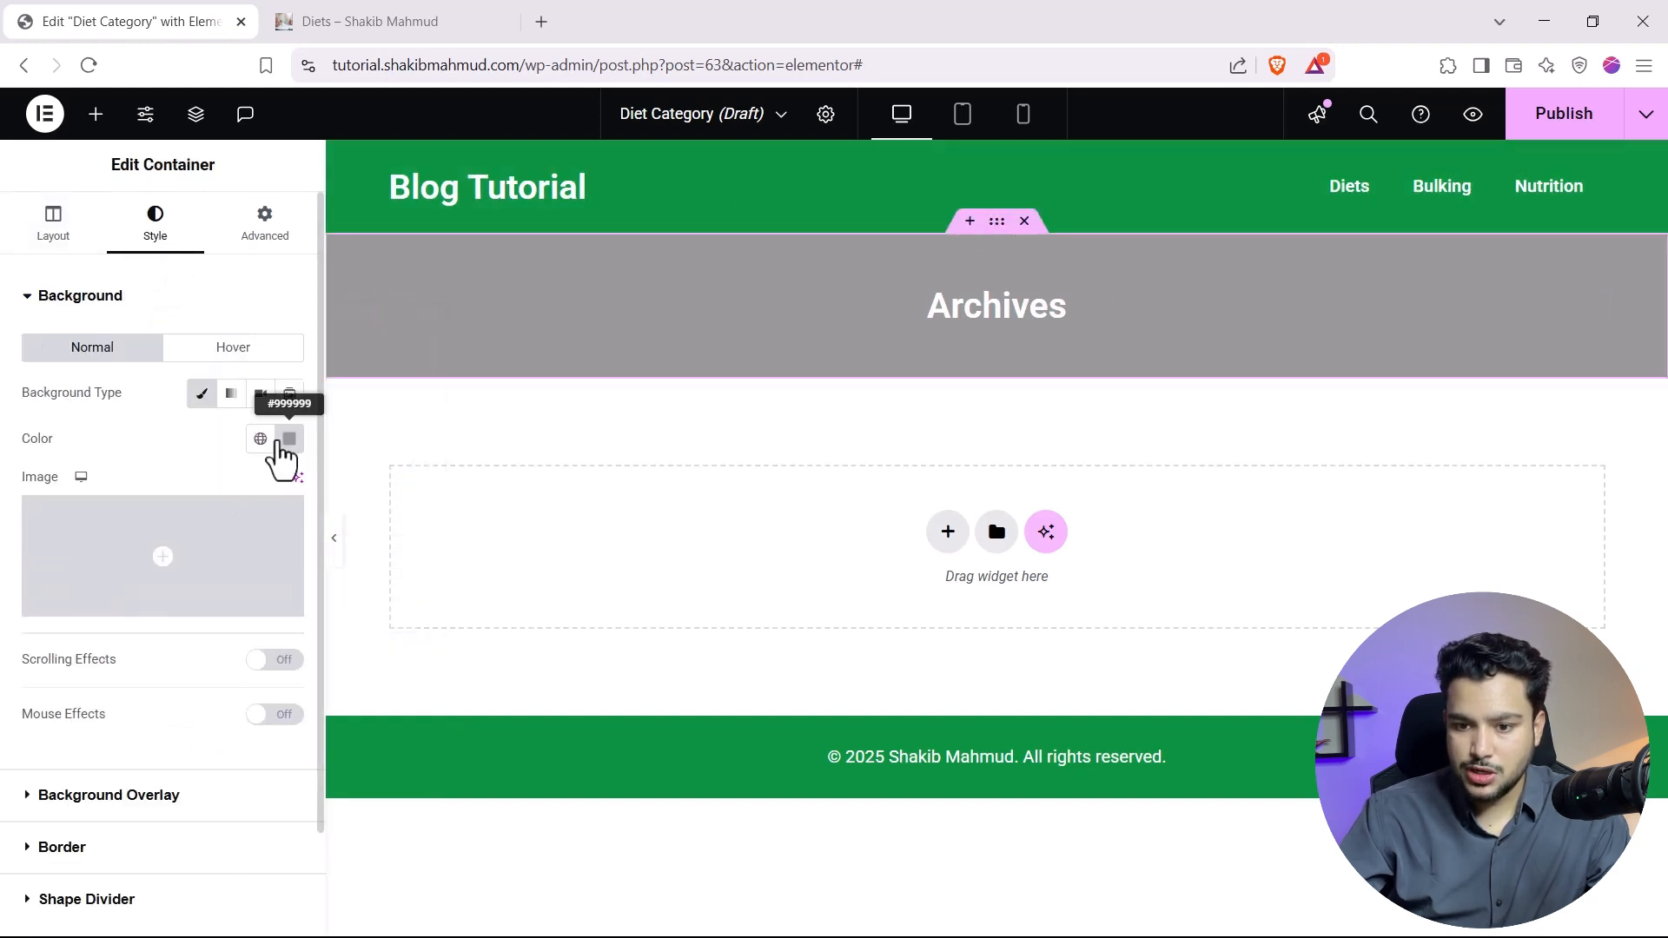
pyautogui.click(290, 439)
pyautogui.tripleClick(168, 752)
pyautogui.write('#000000')
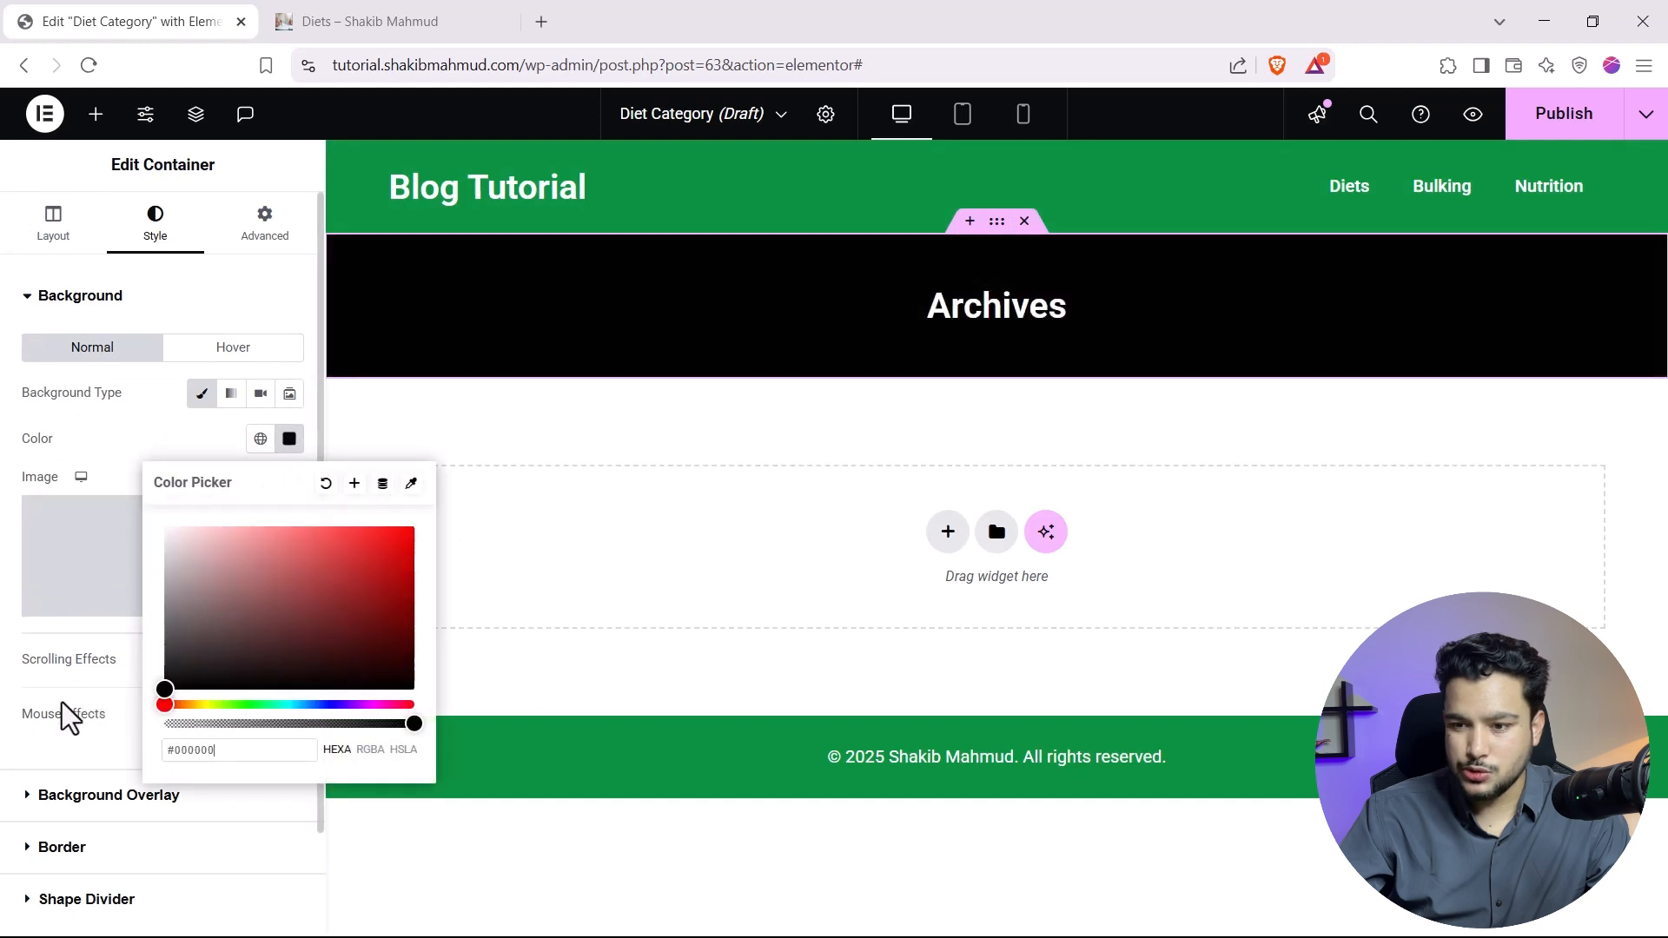
pyautogui.moveTo(61, 703); pyautogui.dragTo(45, 671)
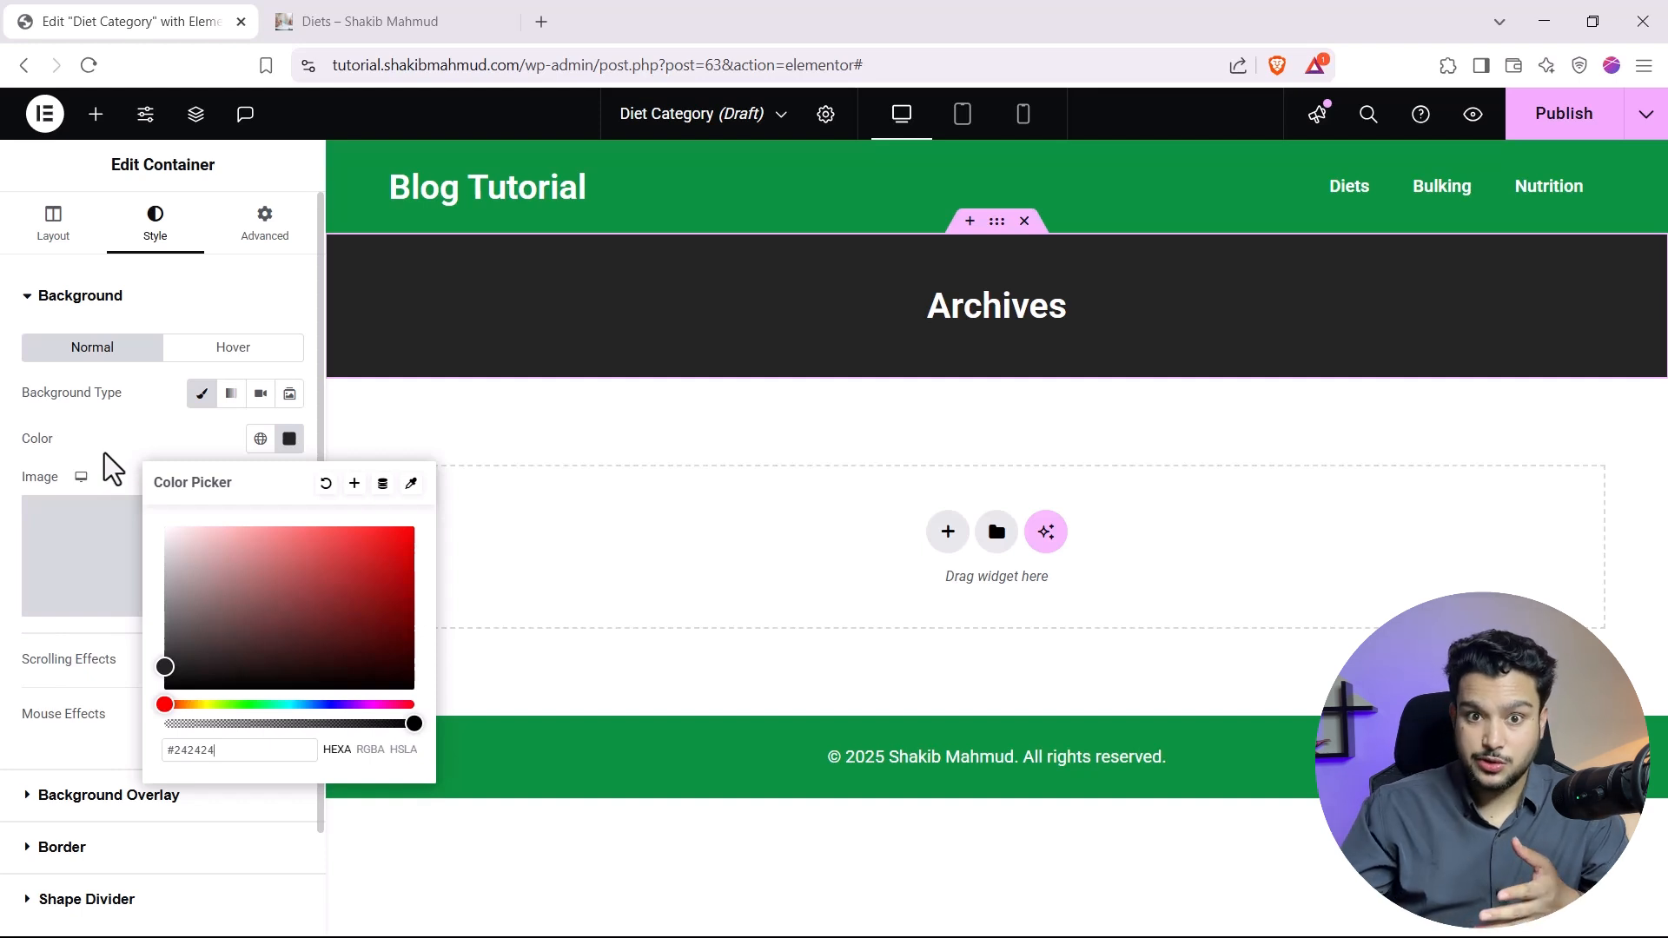
pyautogui.click(77, 441)
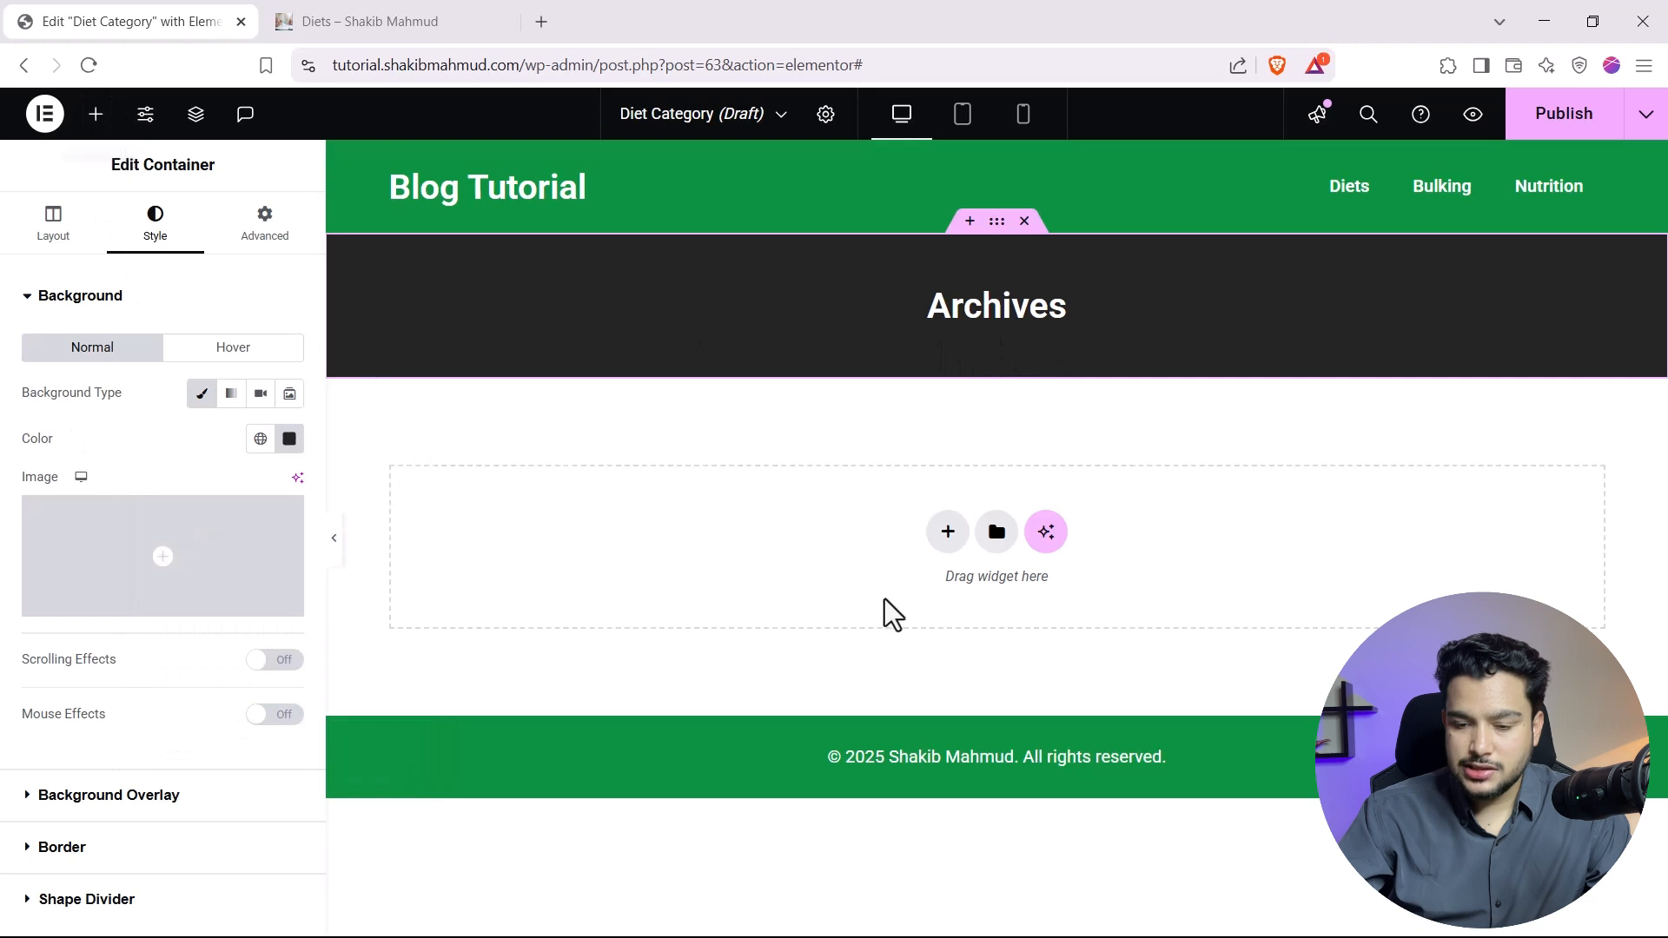
# Add a second Flexbox container with the single-column, downward structure below the title section.
pyautogui.click(948, 532)
pyautogui.click(941, 622)
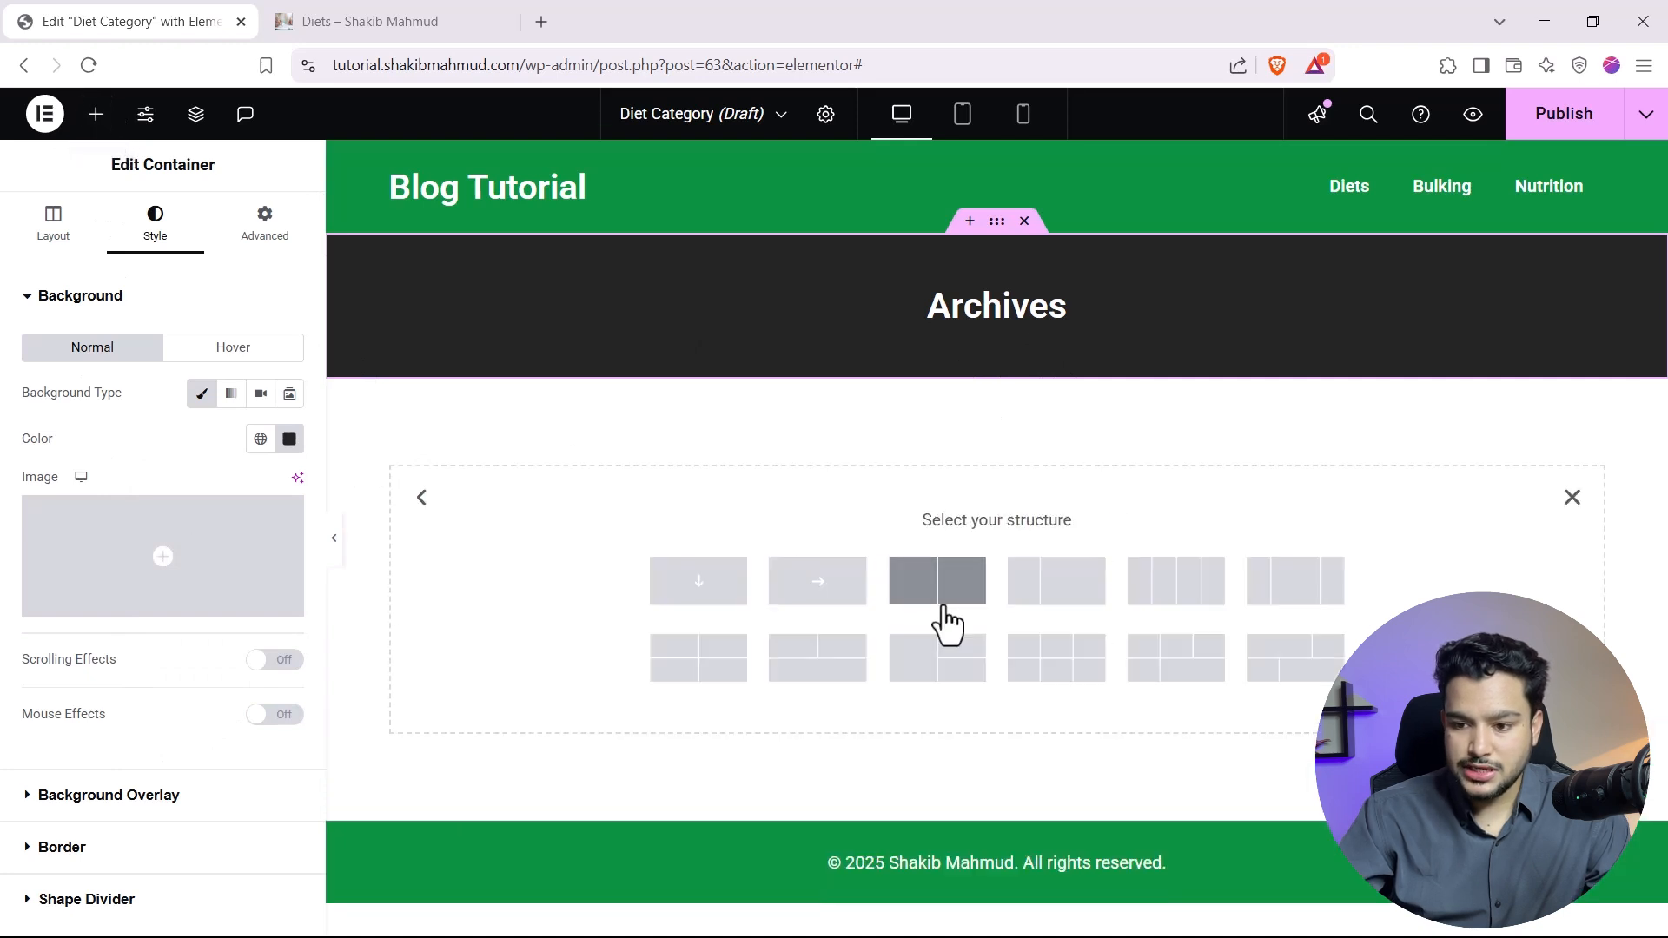
pyautogui.click(703, 584)
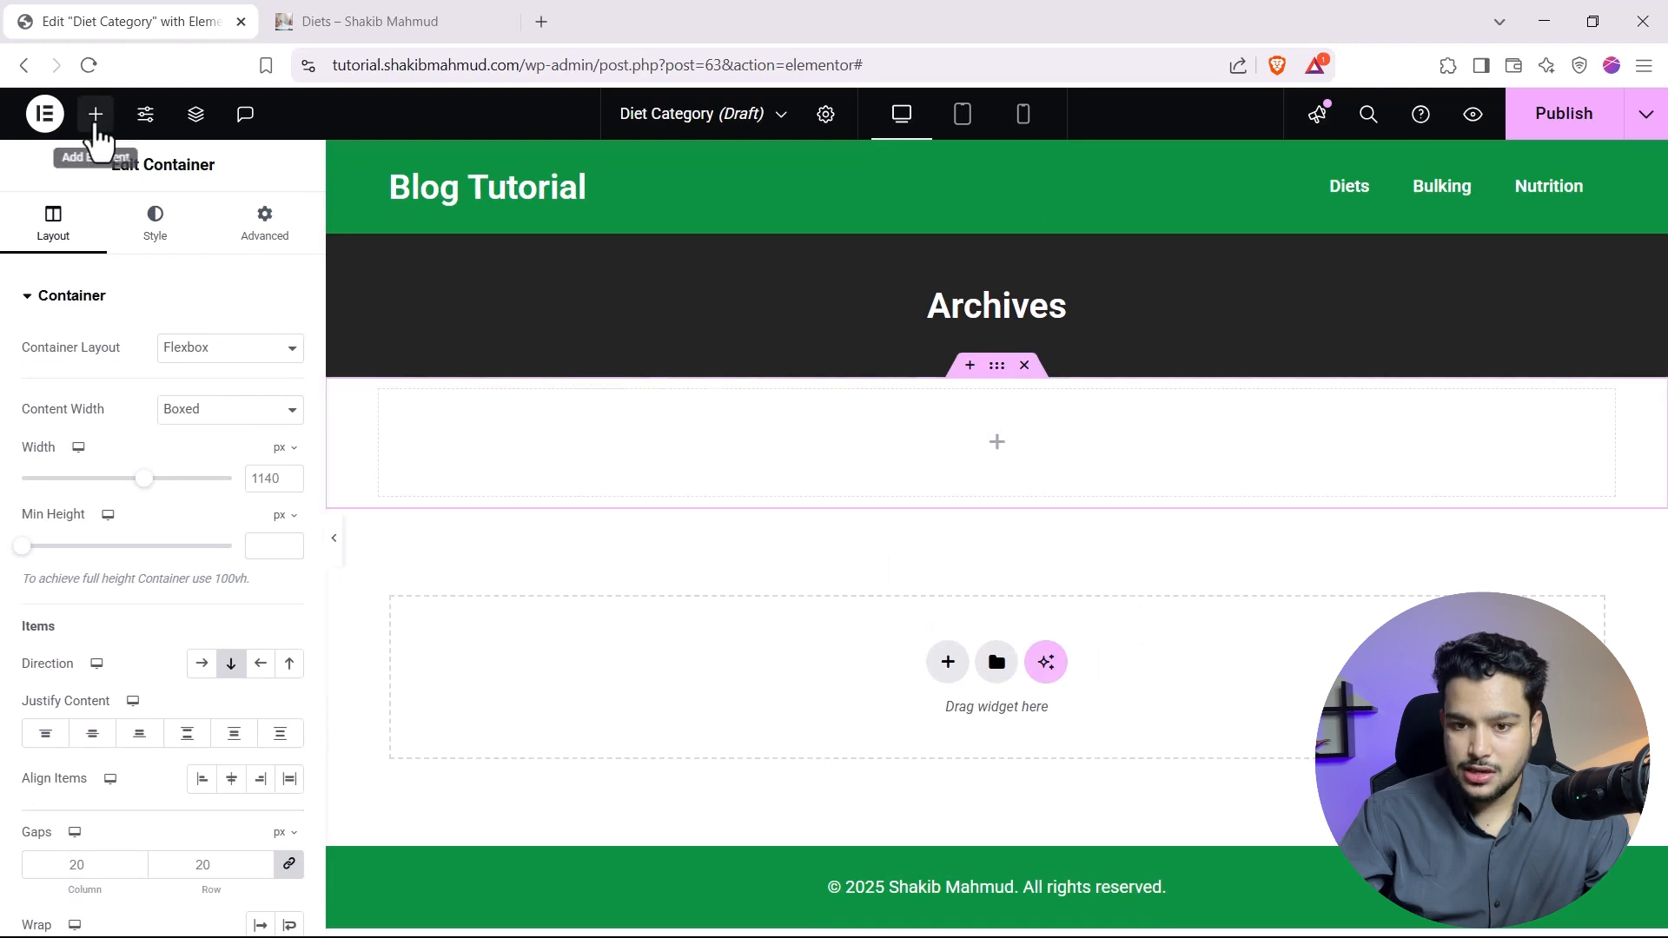
# Find the post widgets and place a Posts widget in the new empty container.
pyautogui.click(96, 114)
pyautogui.click(124, 264)
pyautogui.write('p')
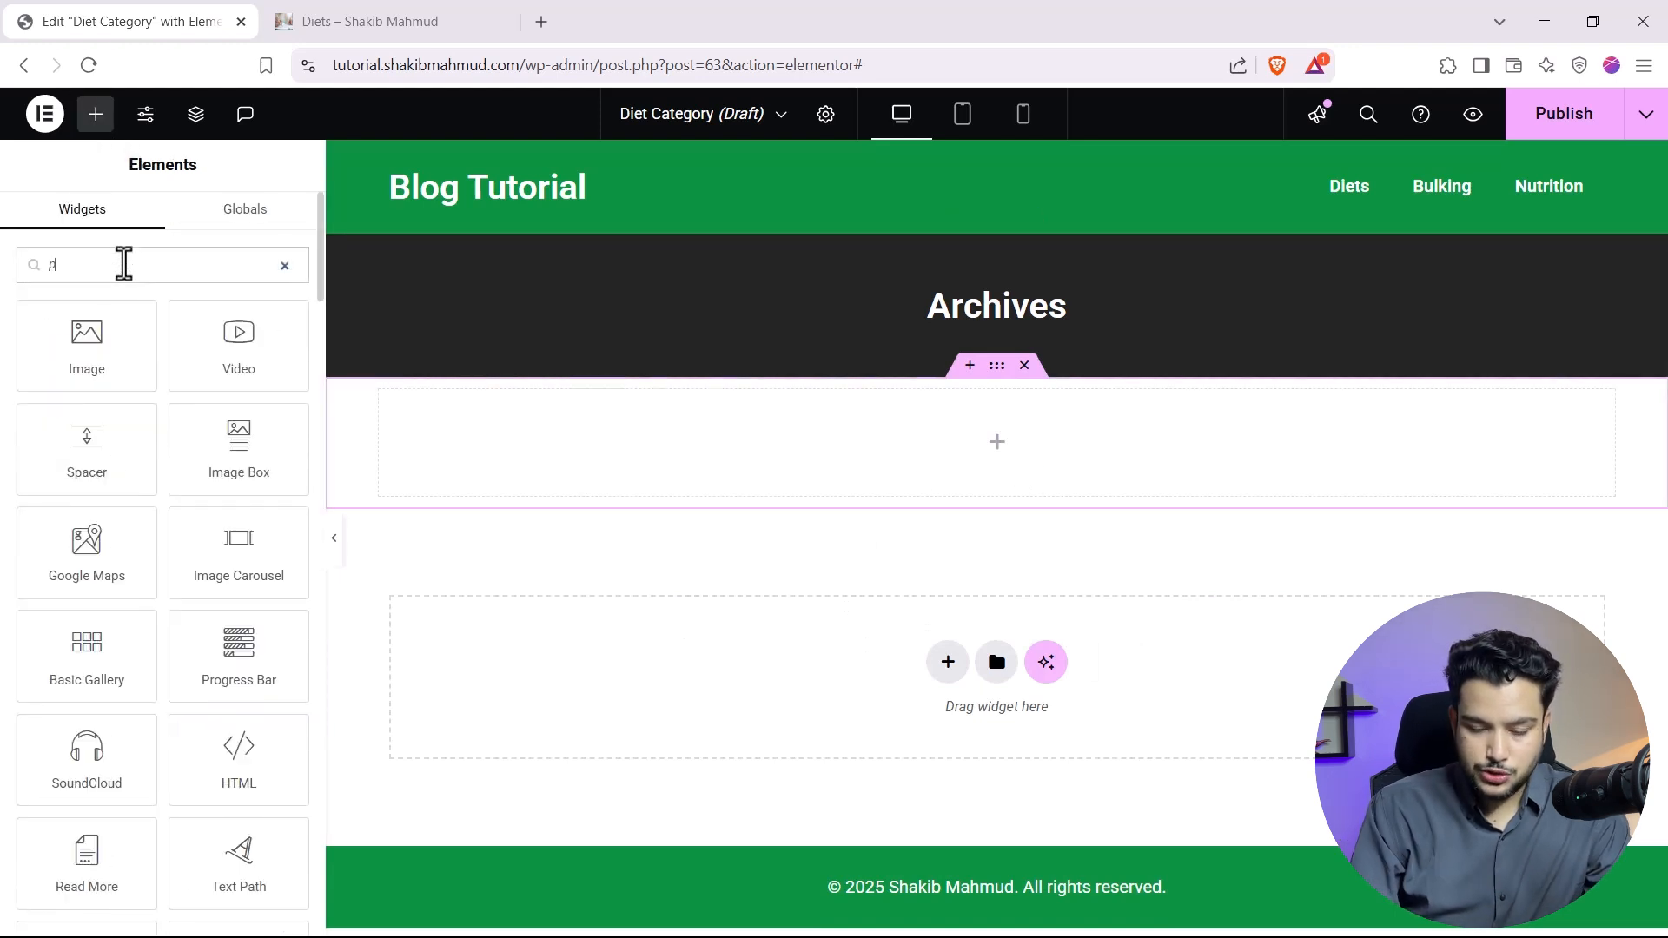
pyautogui.write('ost')
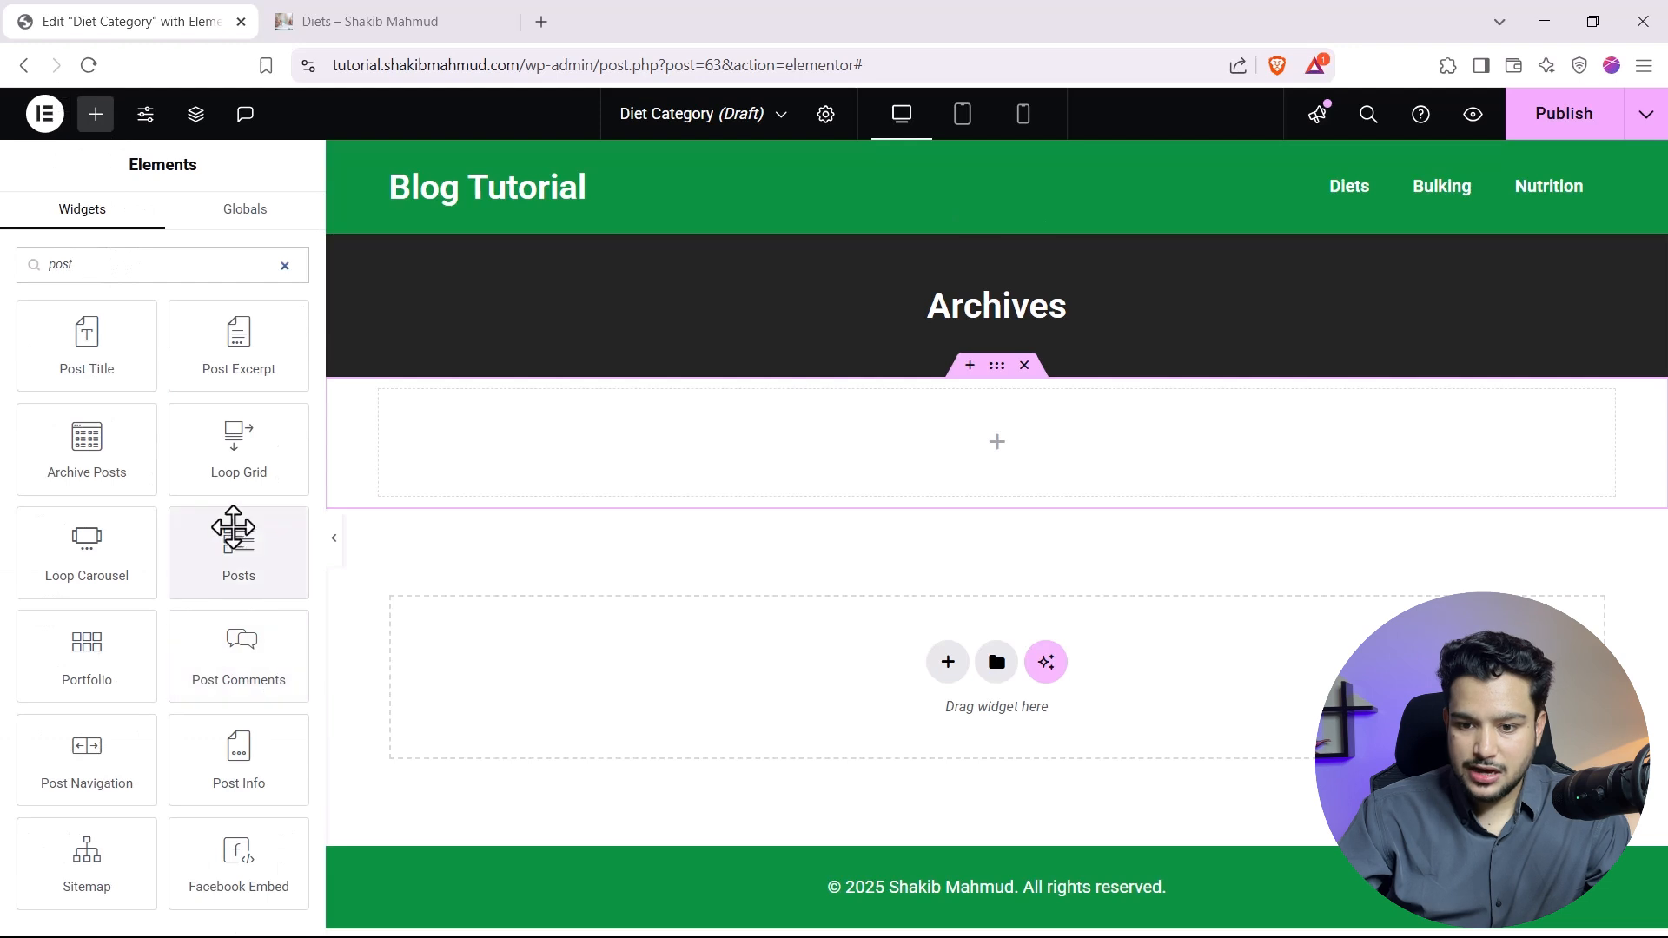
pyautogui.moveTo(241, 570); pyautogui.dragTo(943, 424)
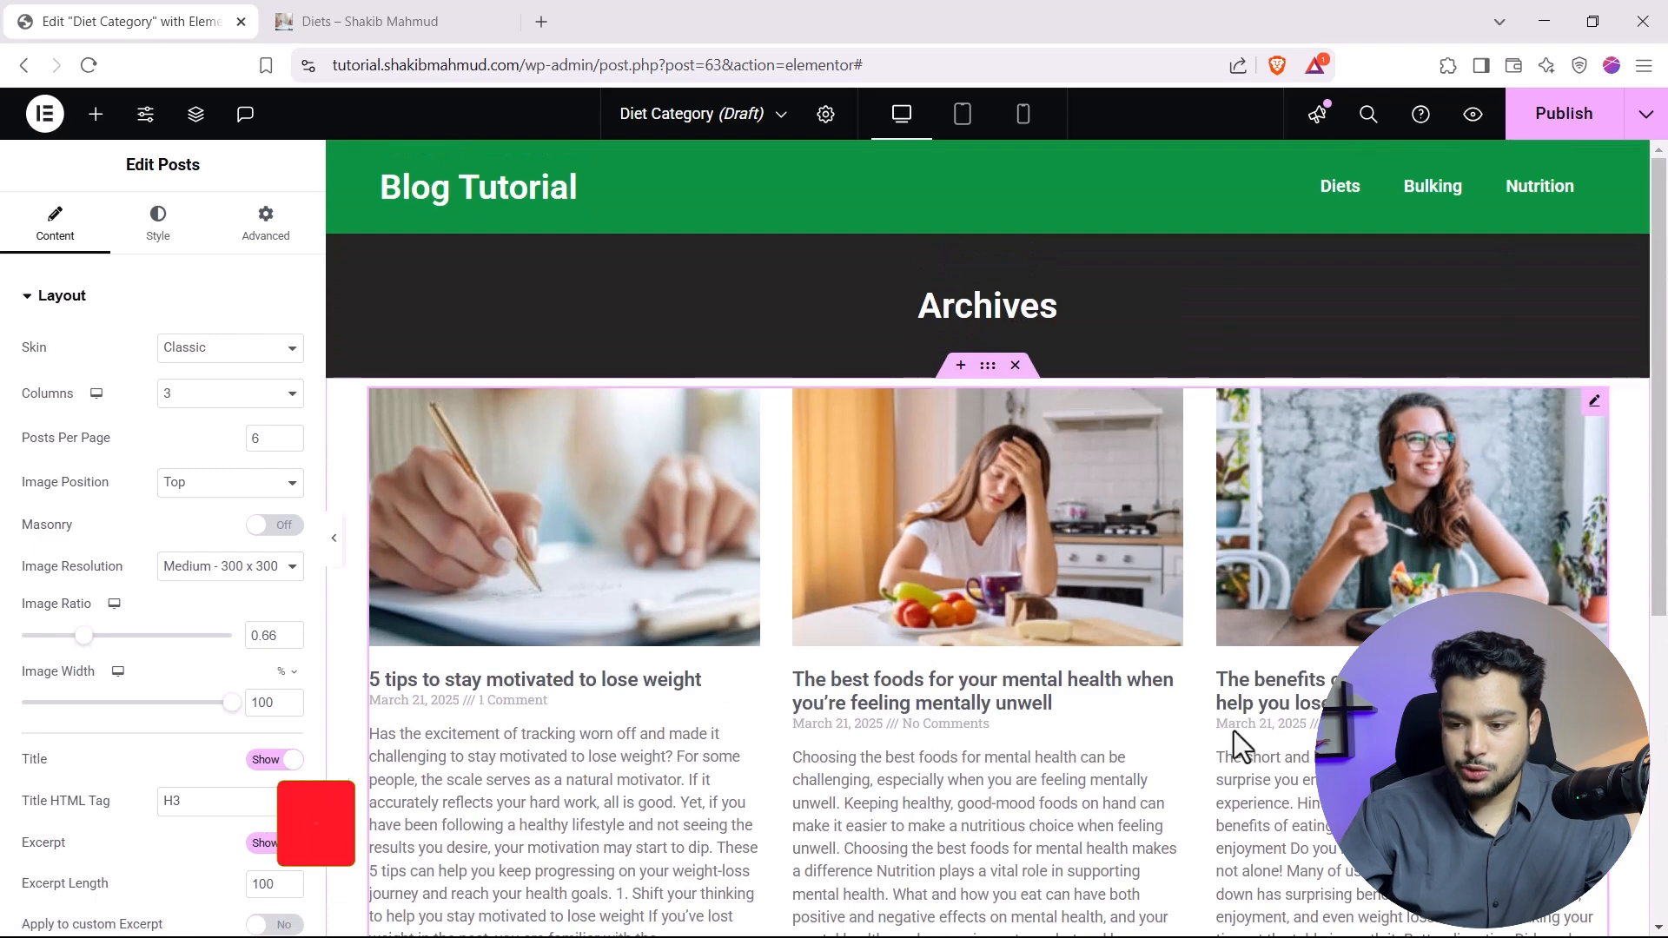
# Switch the Posts widget's skin to Cards and review the resulting post grid.
pyautogui.scroll(-1, 889, 663)
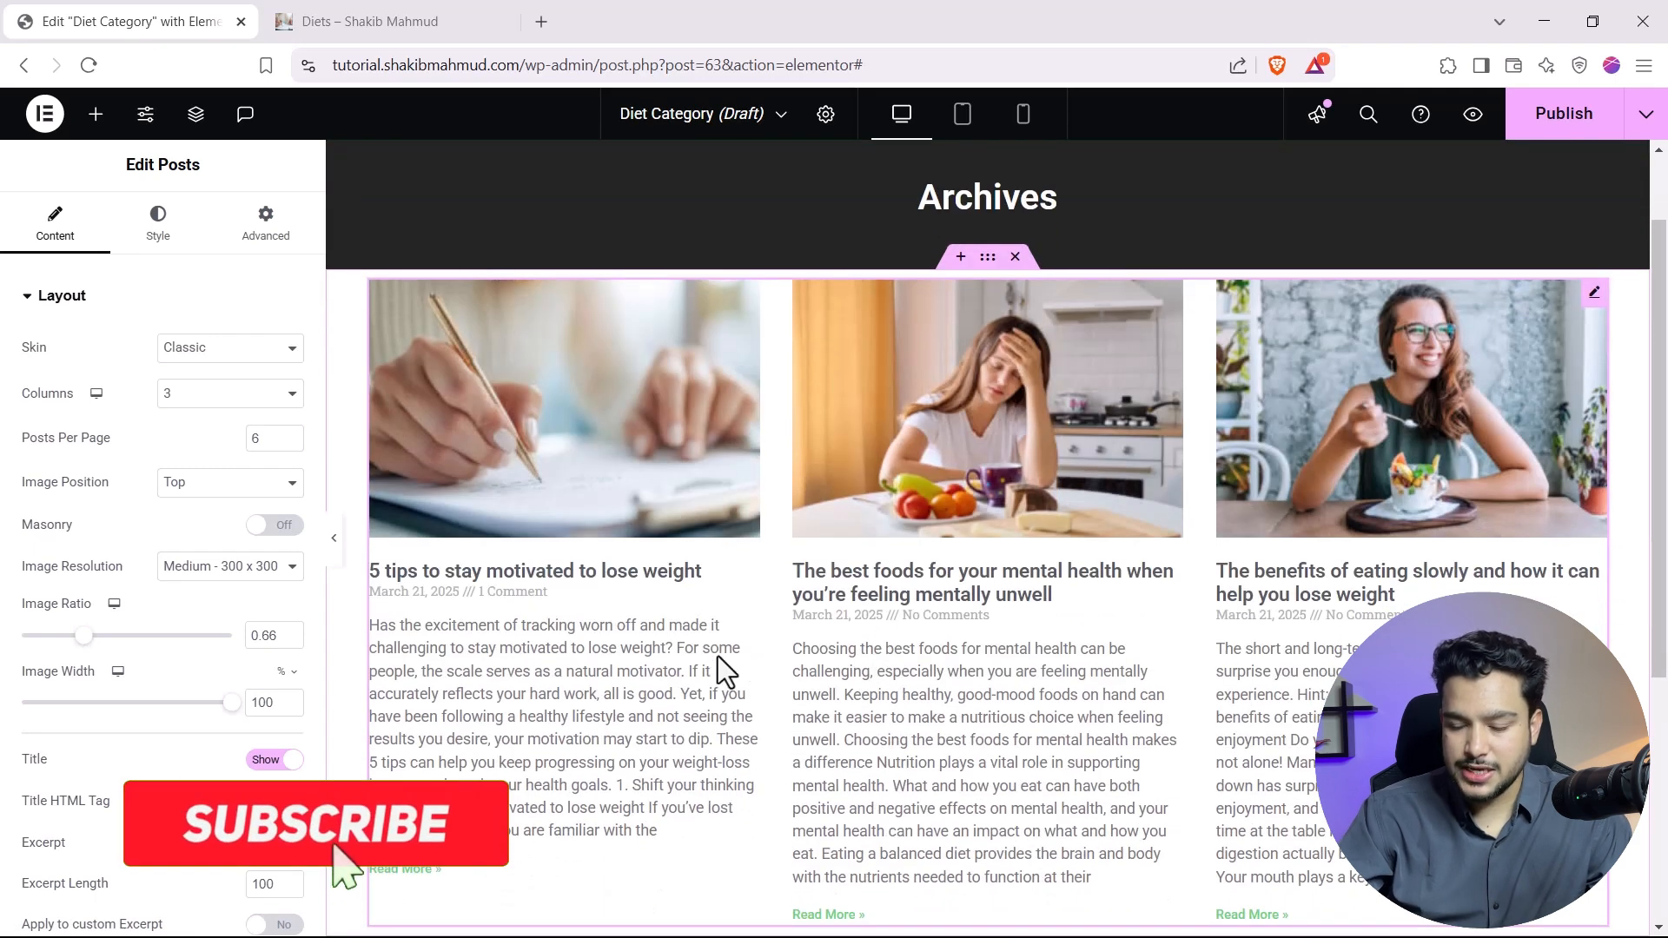
pyautogui.click(216, 352)
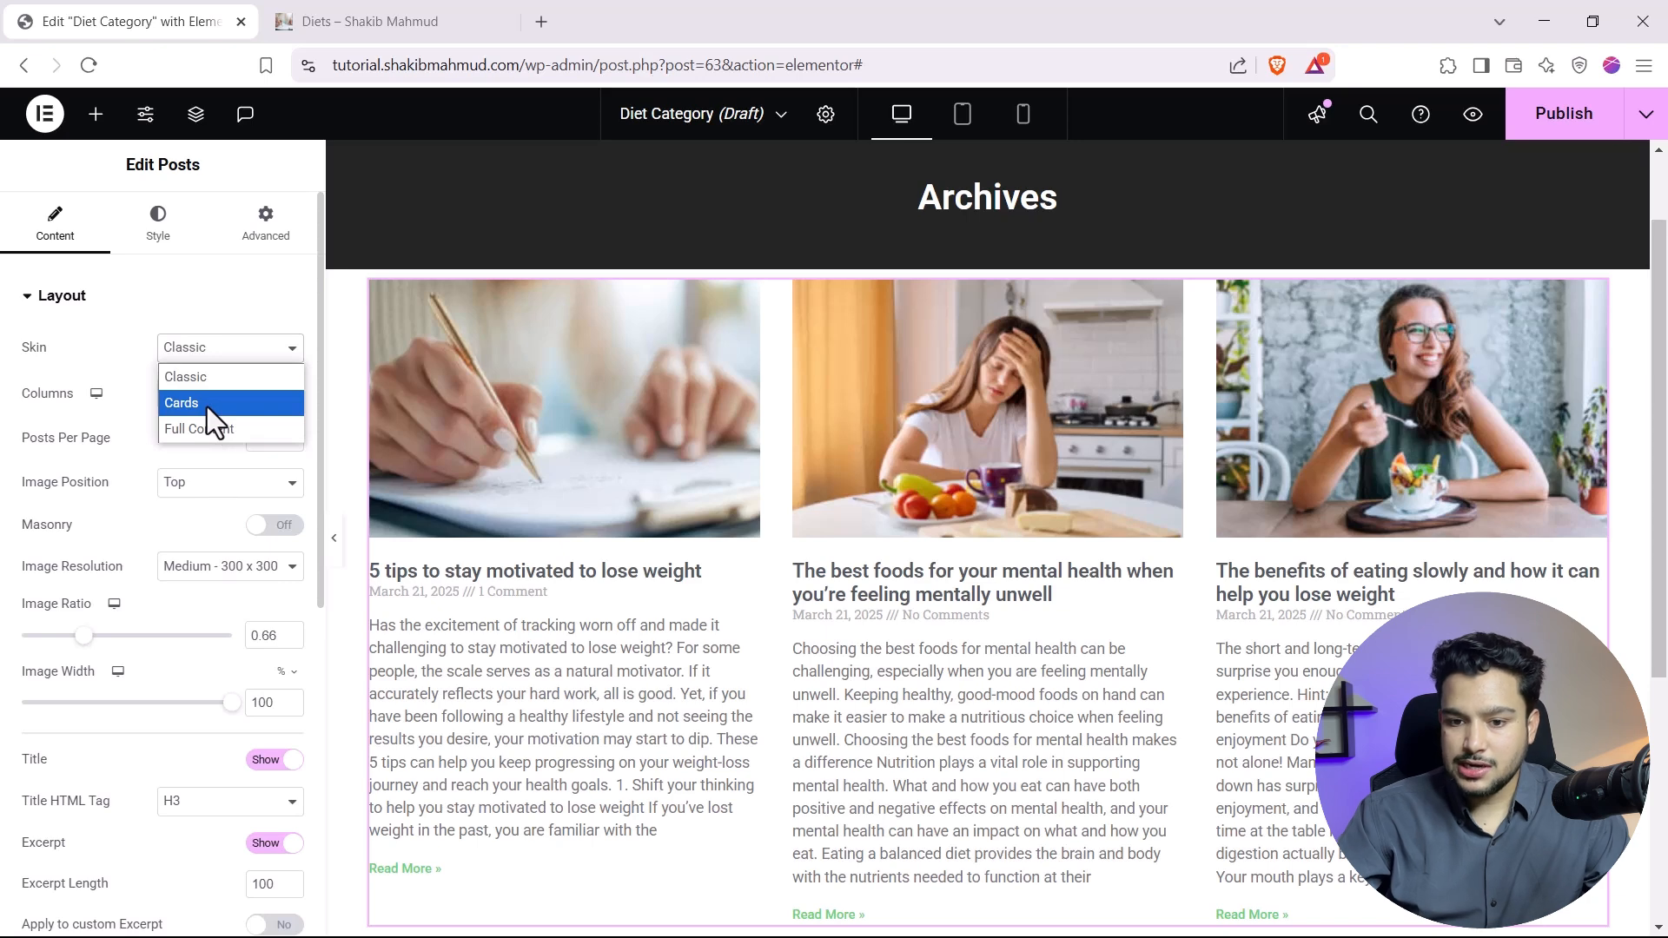
pyautogui.click(207, 407)
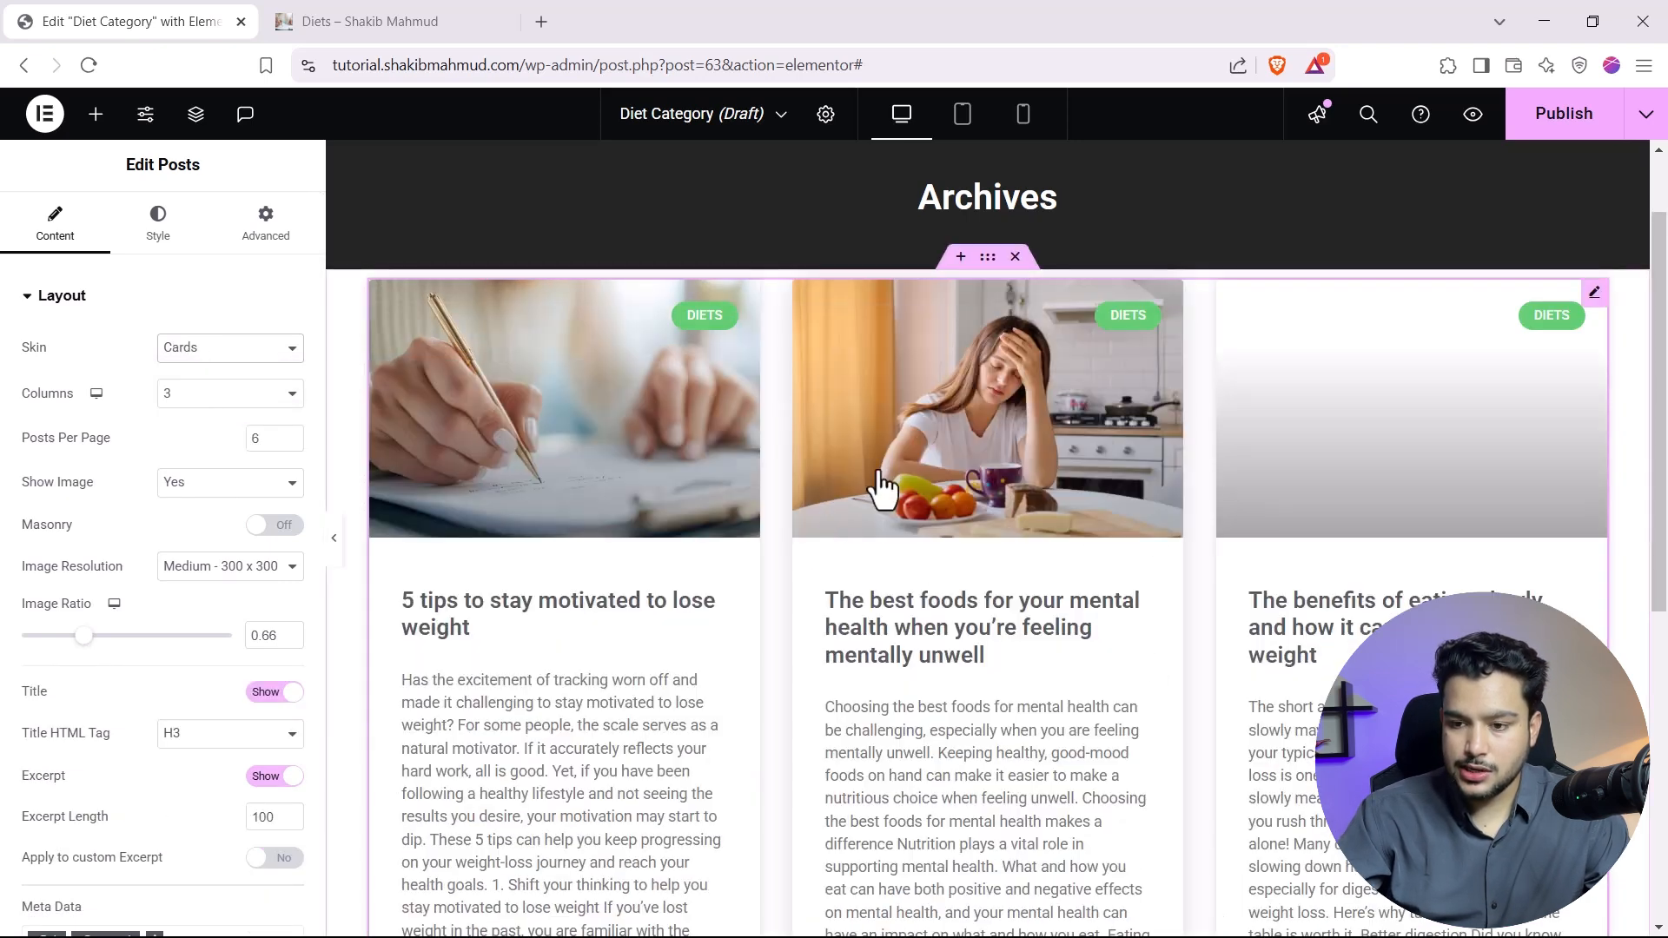
pyautogui.scroll(1, 1035, 690)
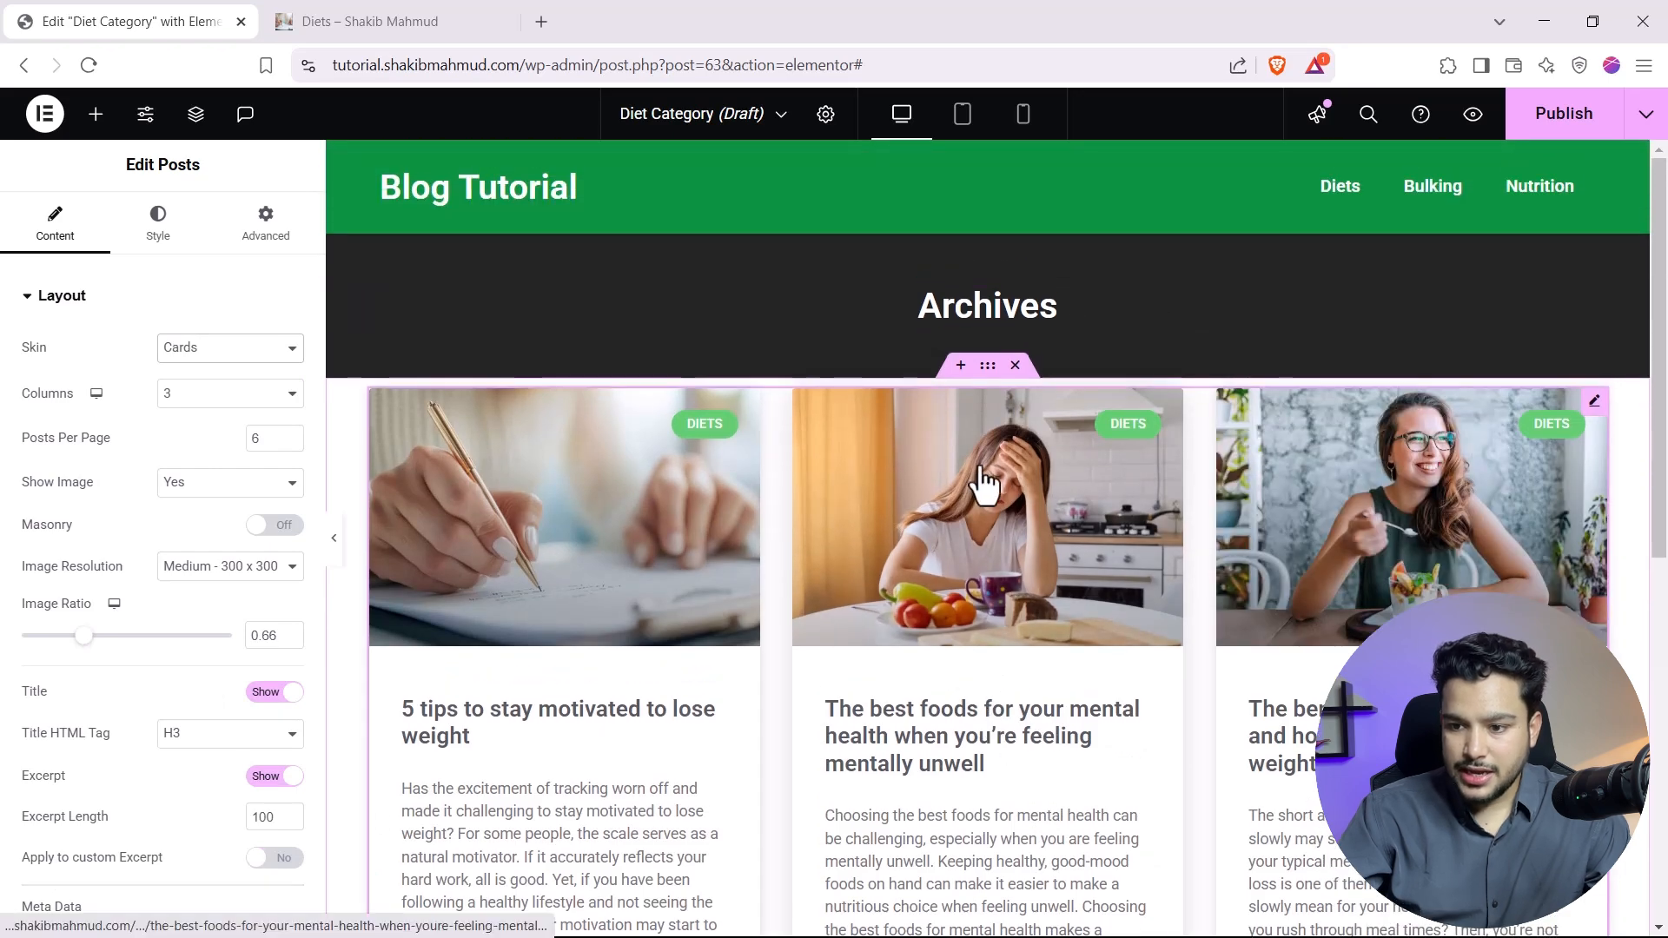
pyautogui.scroll(-2, 988, 652)
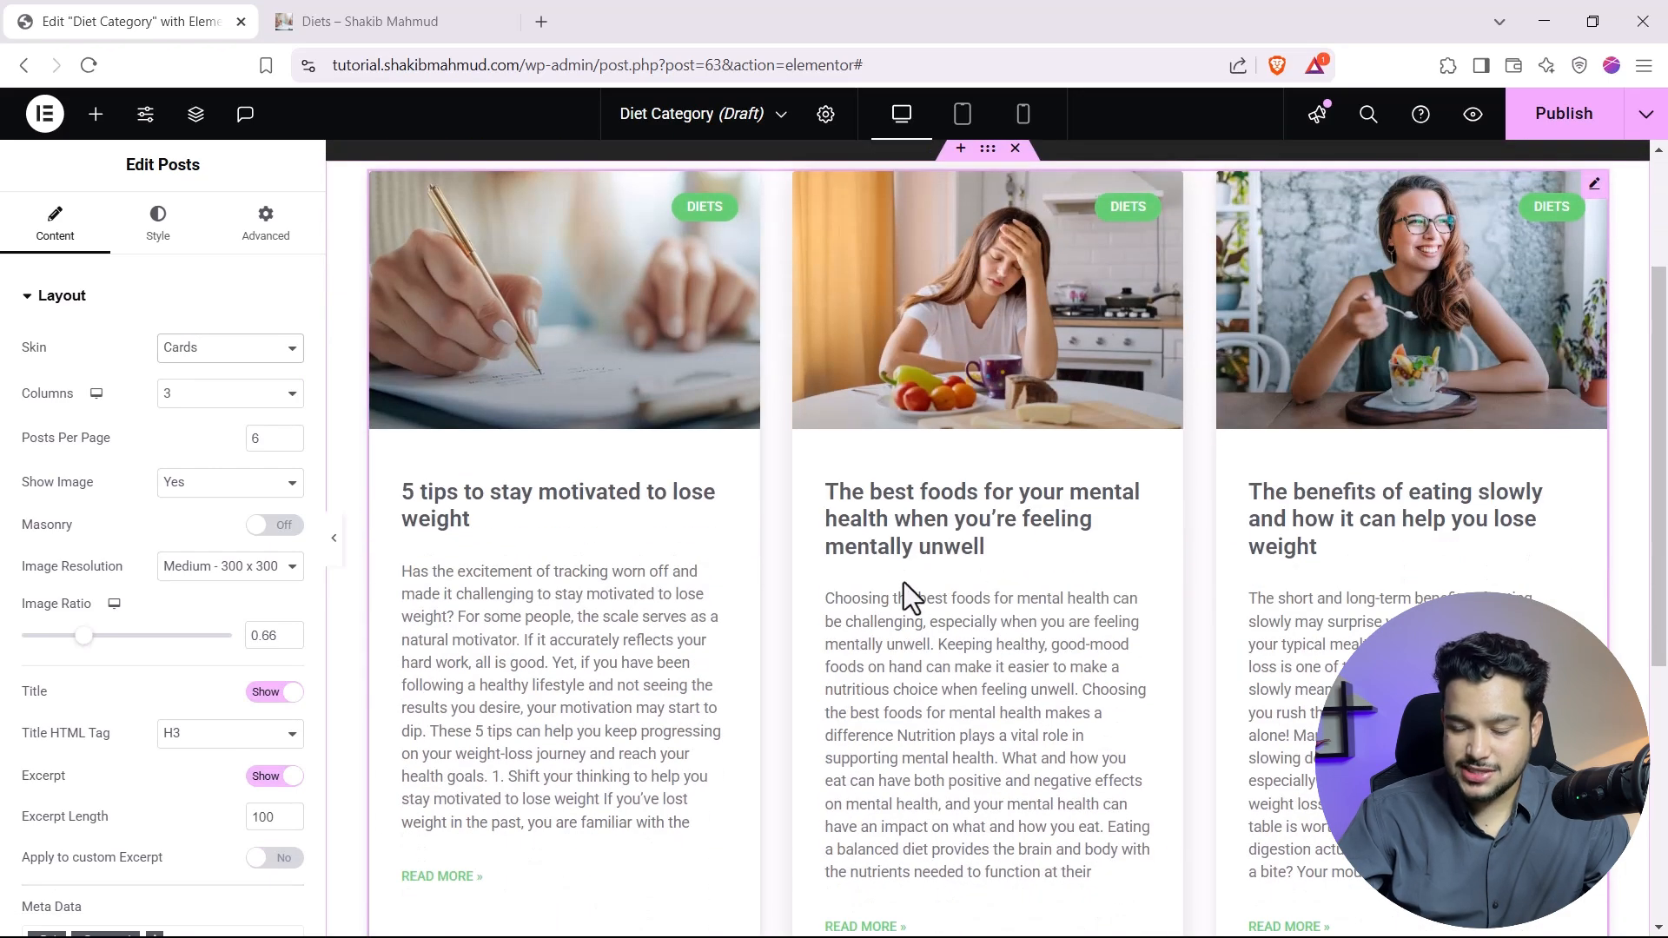
pyautogui.scroll(-2, 903, 591)
pyautogui.scroll(4, 950, 707)
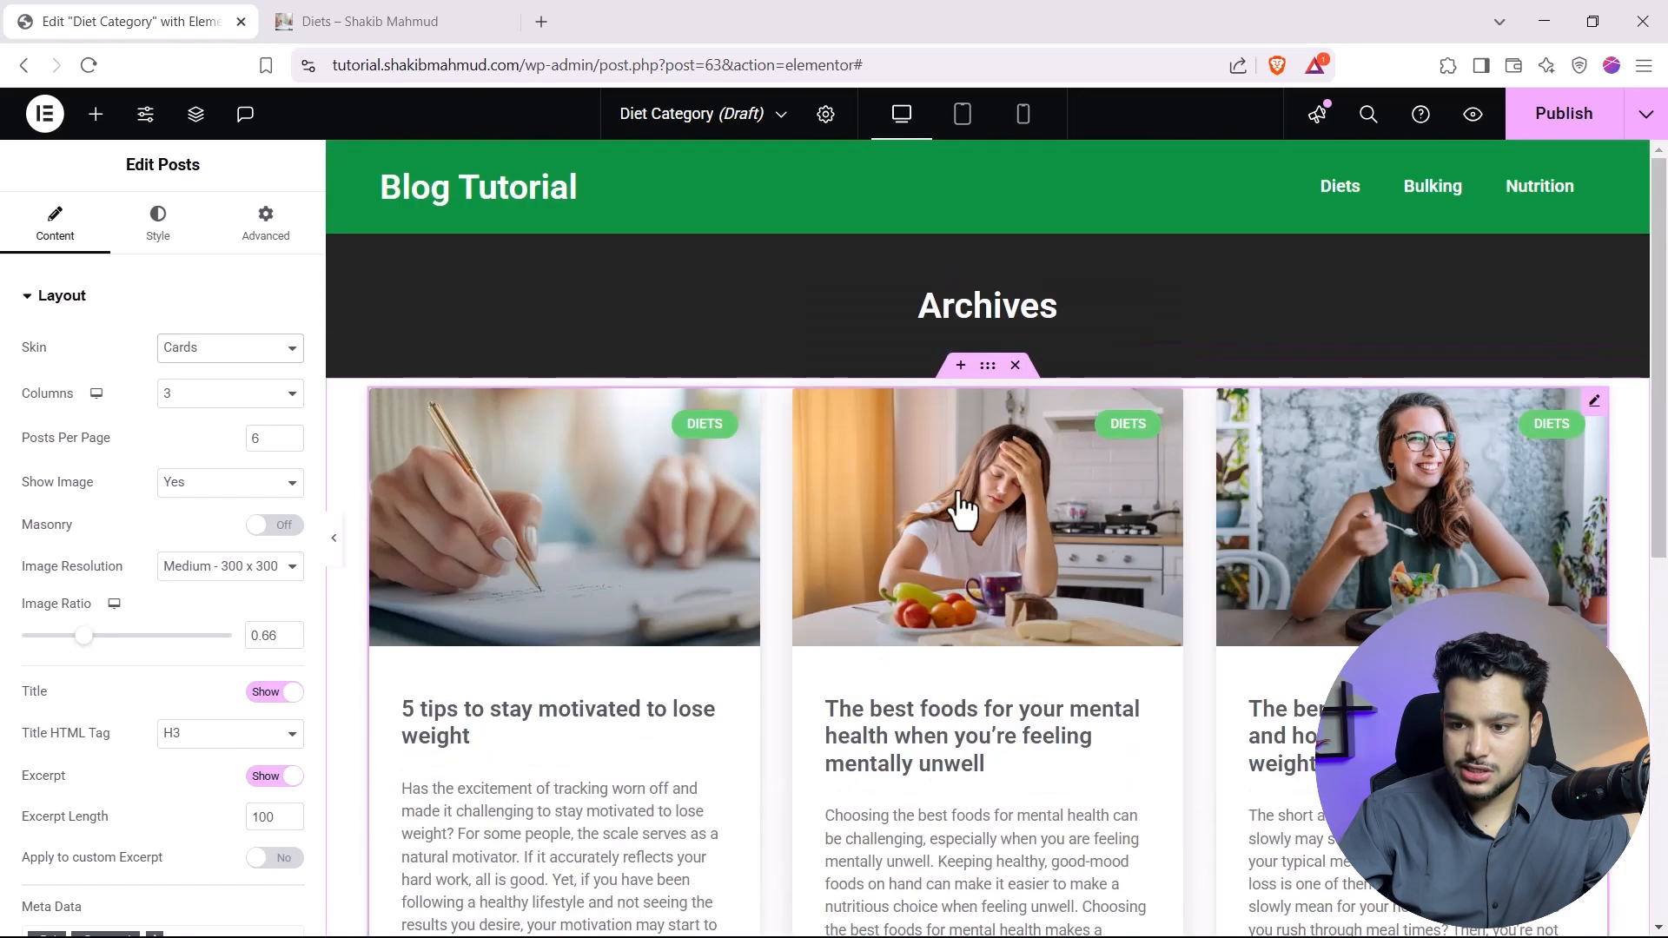
# Set the posts container's top padding to 50 px and its other sides to 0.
pyautogui.click(989, 368)
pyautogui.click(265, 224)
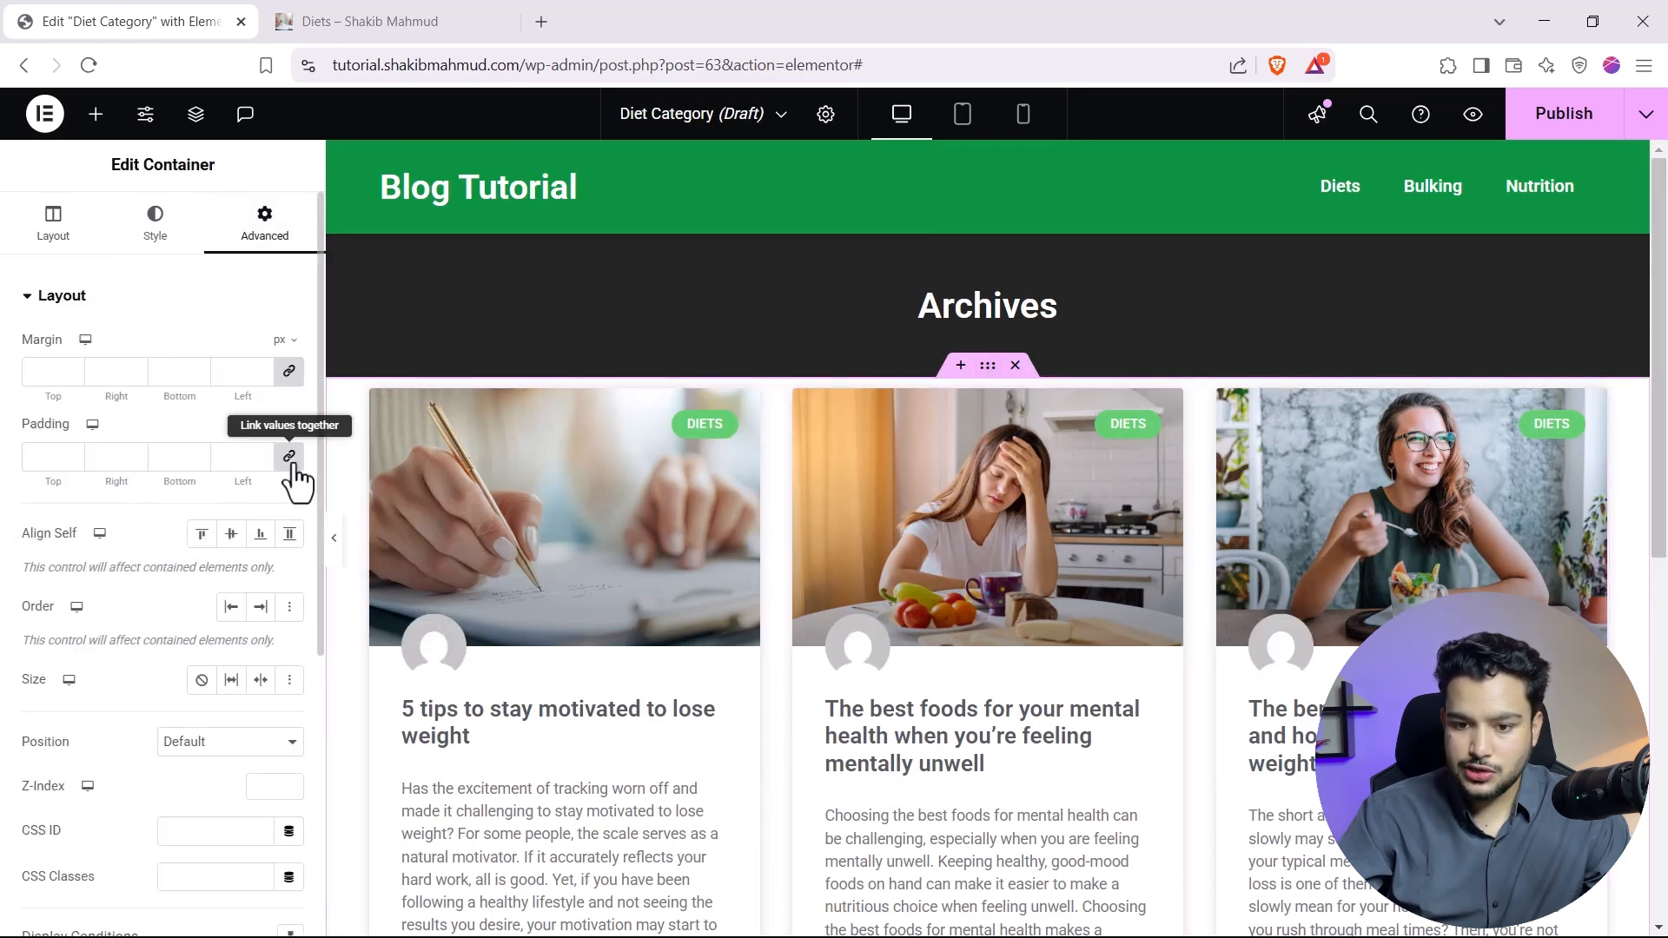
pyautogui.click(52, 457)
pyautogui.write('0')
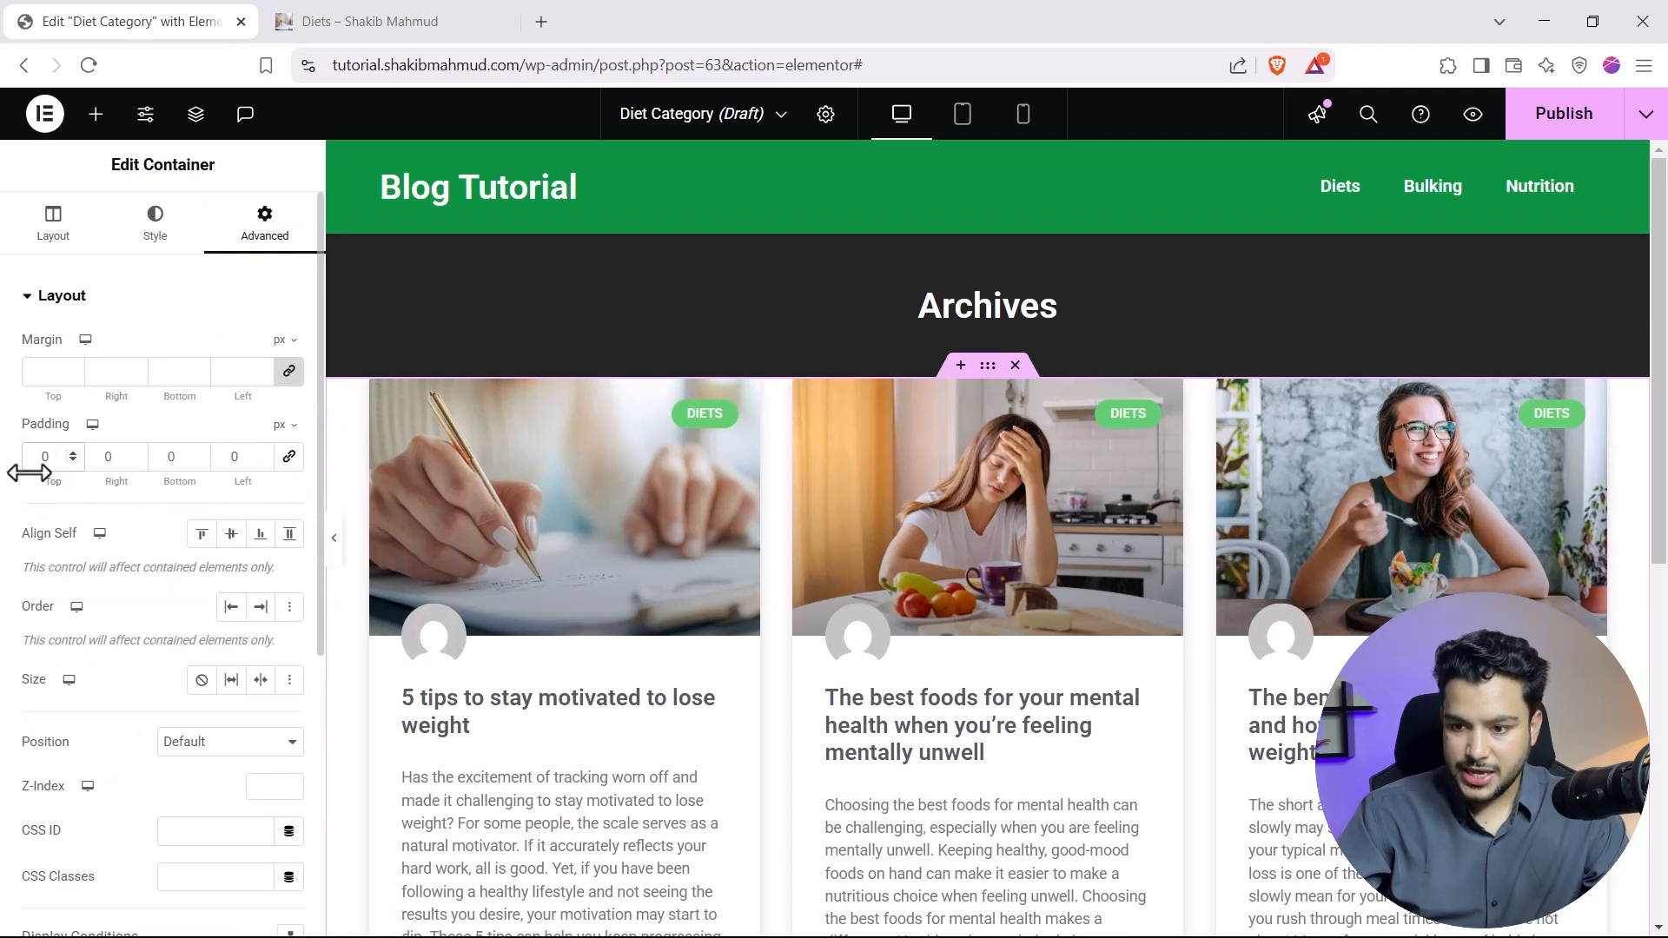
pyautogui.write('5')
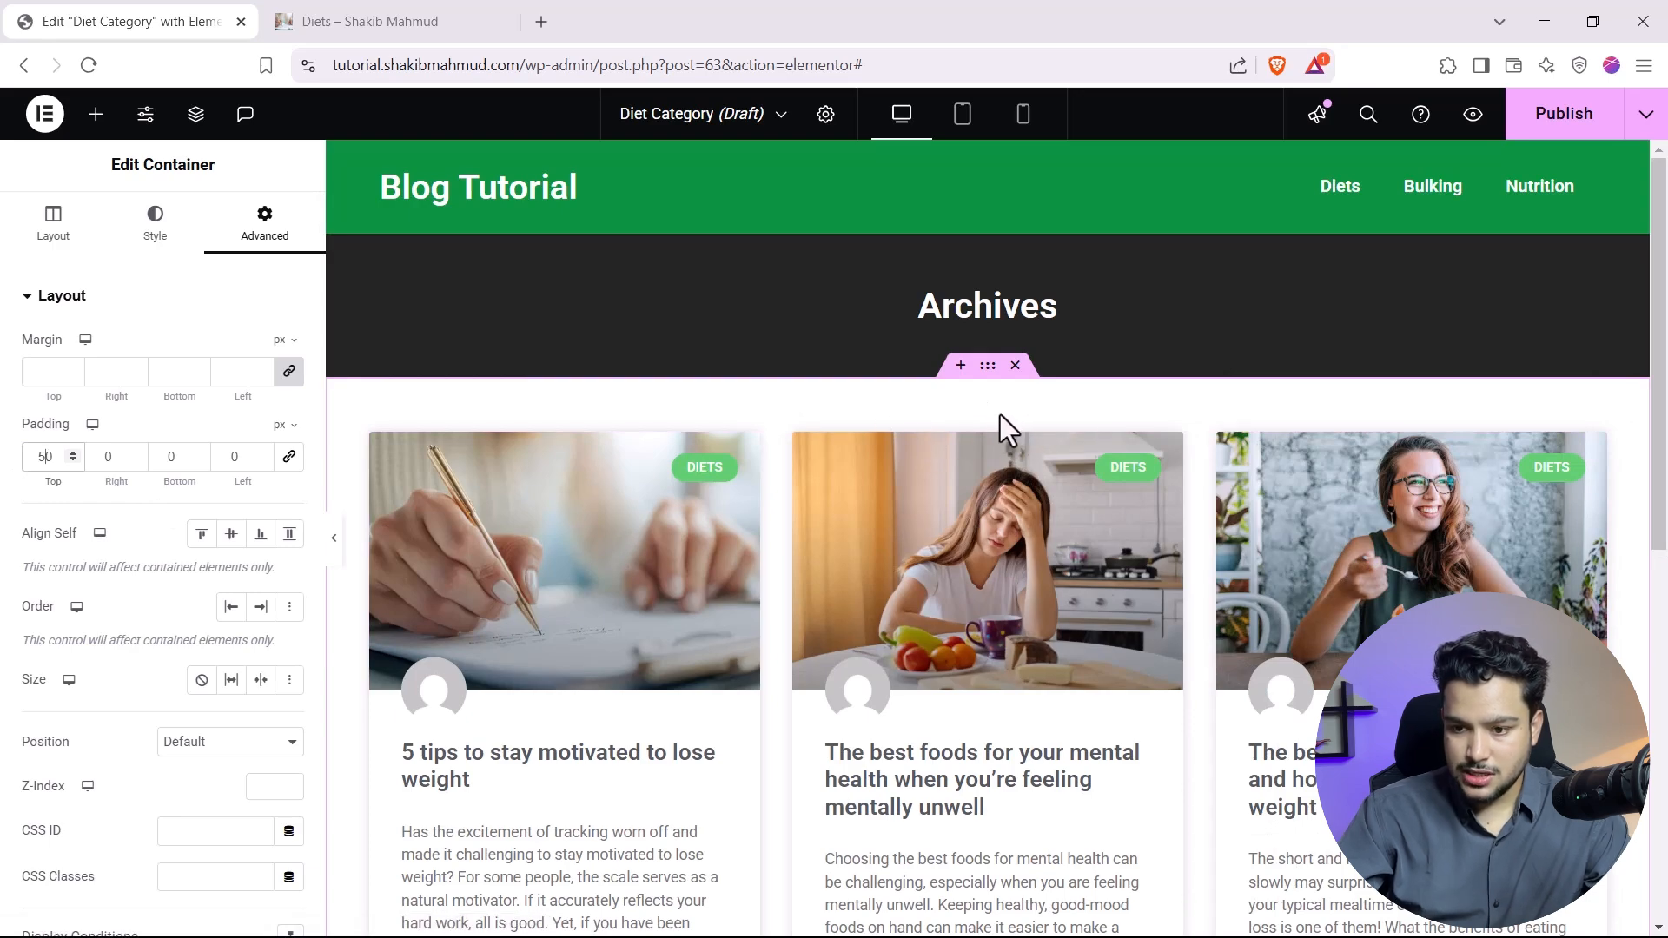
# Set the posts container's bottom padding to 80 px and preview the full-width page down to the footer.
pyautogui.scroll(-8, 1001, 414)
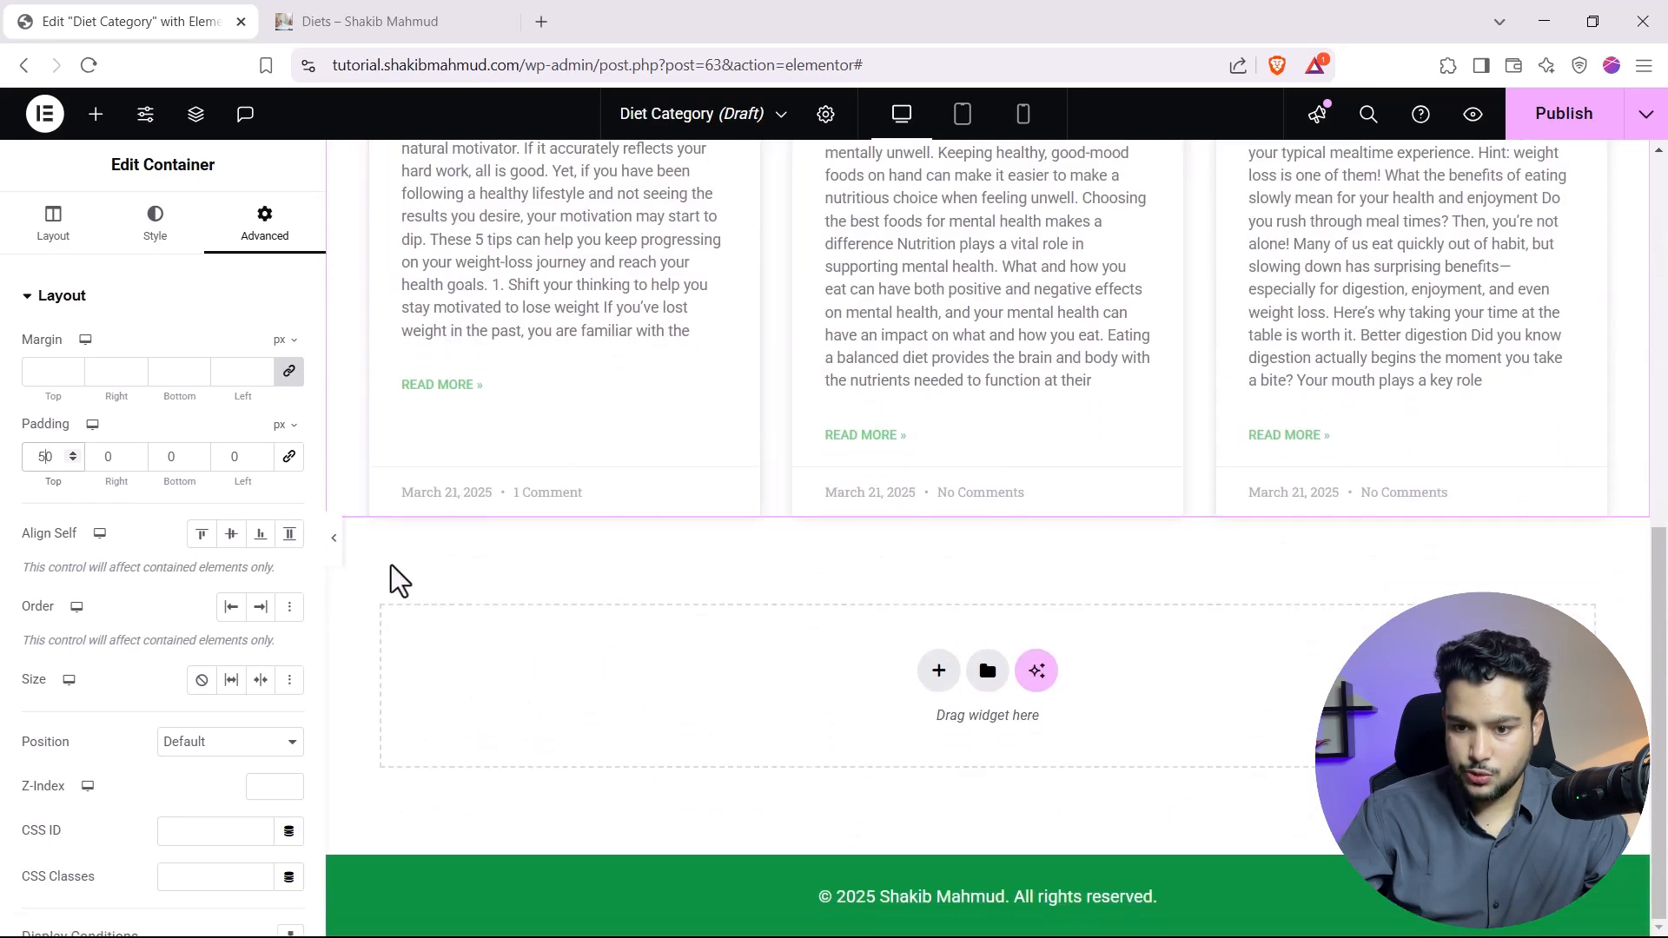
pyautogui.click(333, 552)
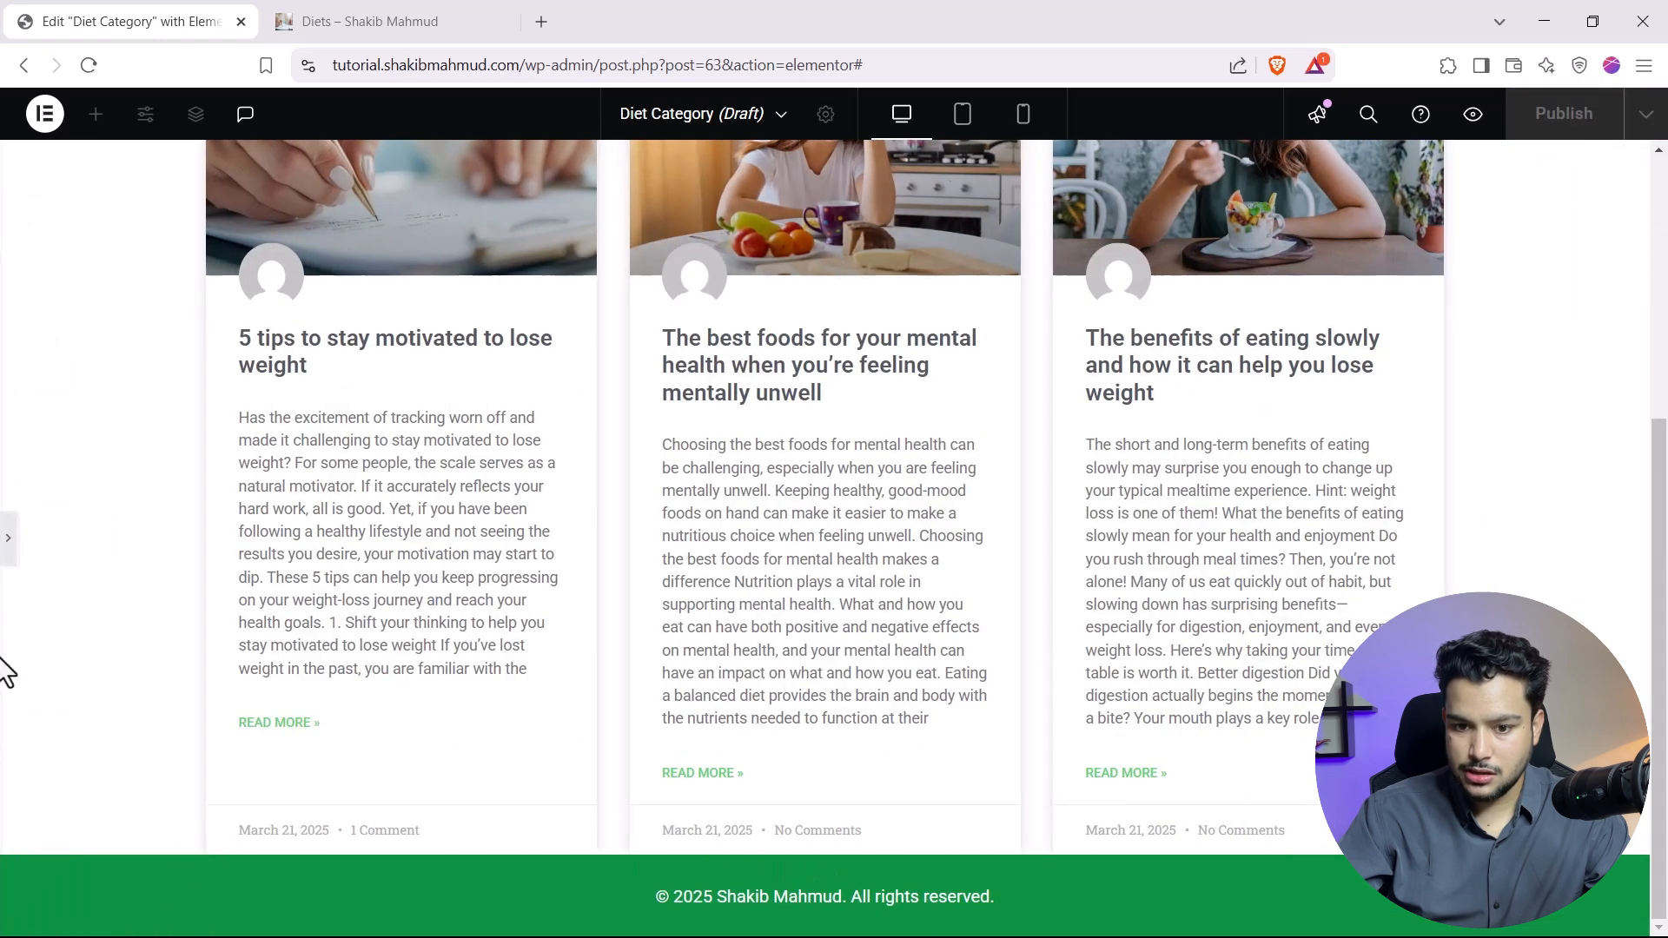
pyautogui.click(9, 539)
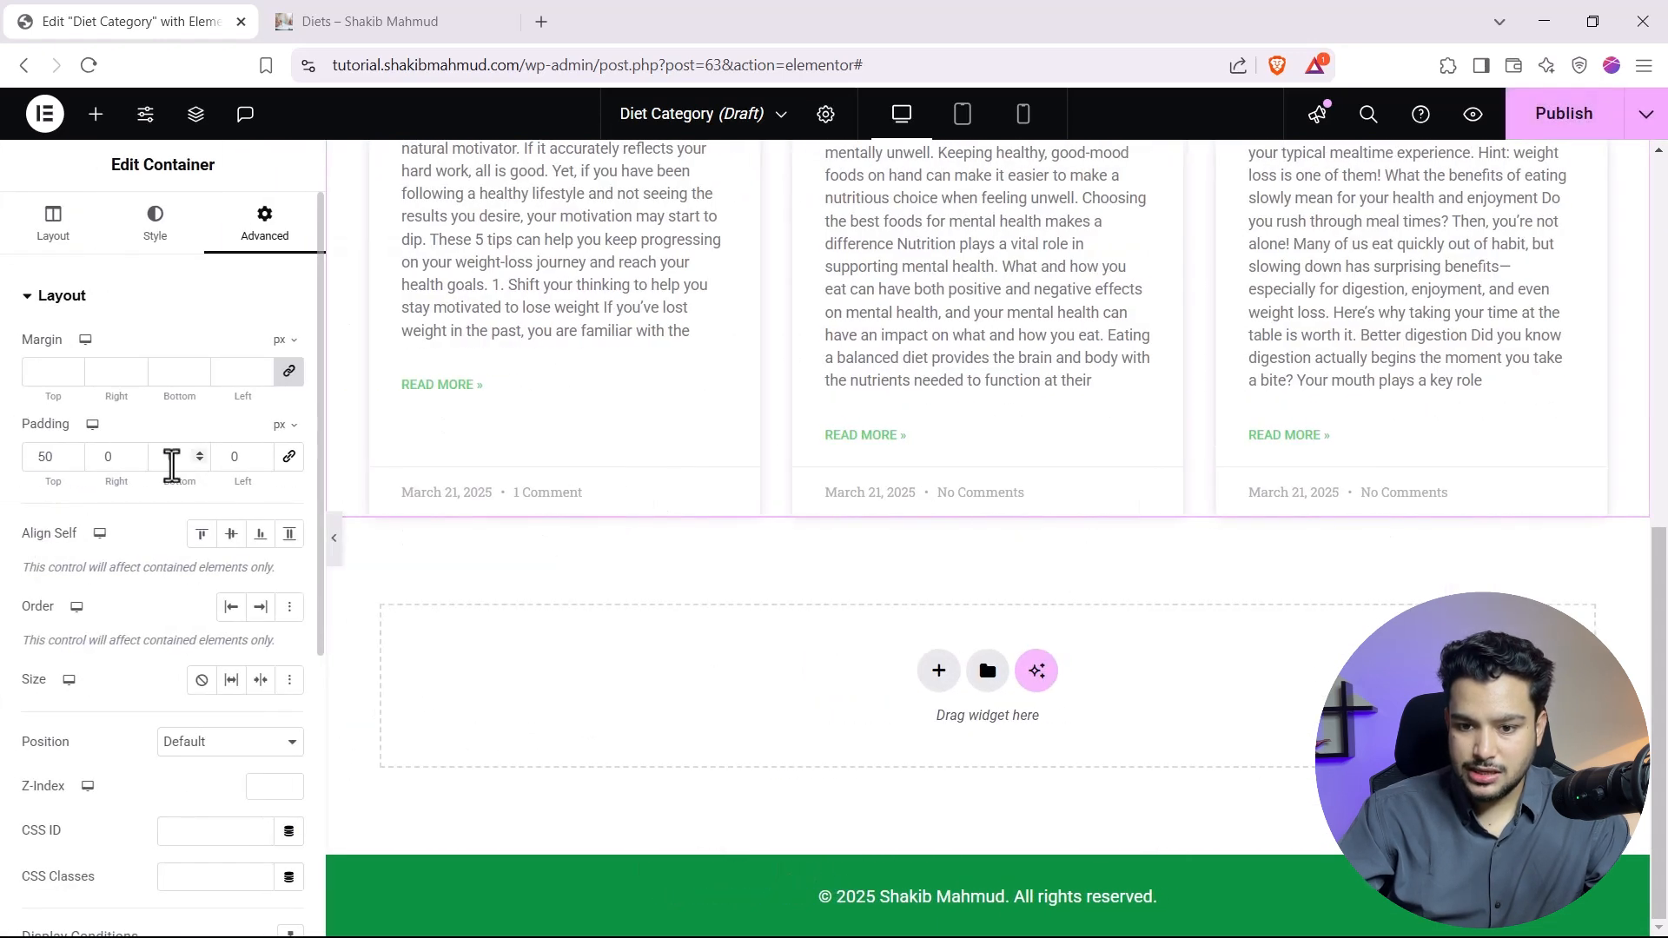
pyautogui.write('80')
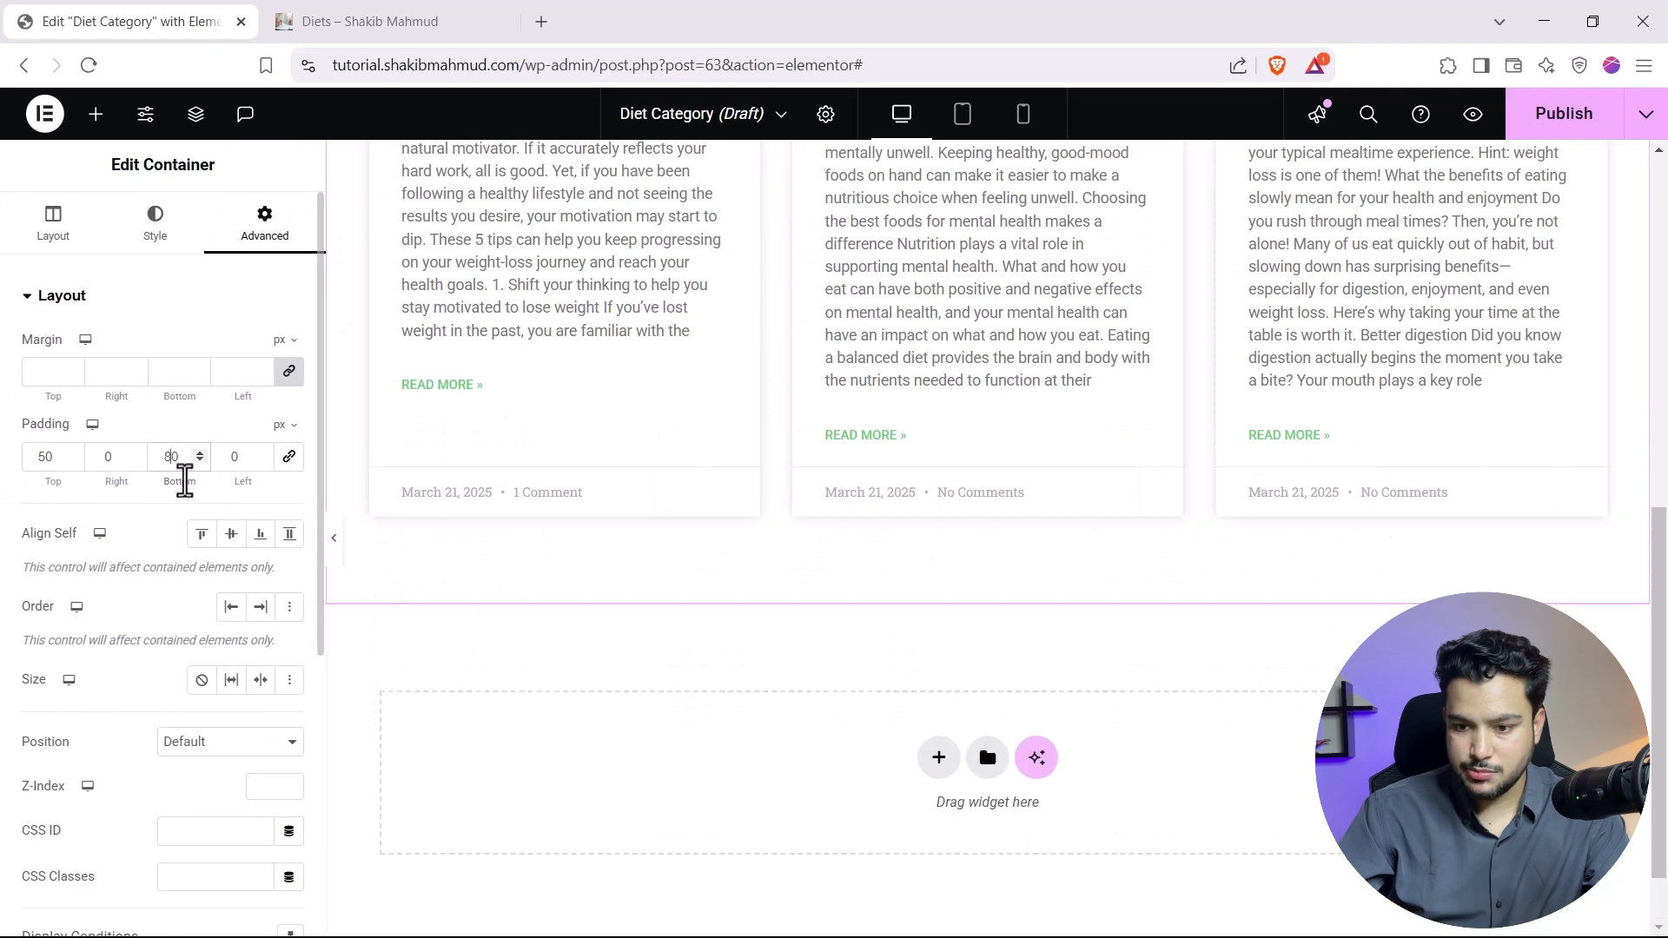
pyautogui.click(336, 550)
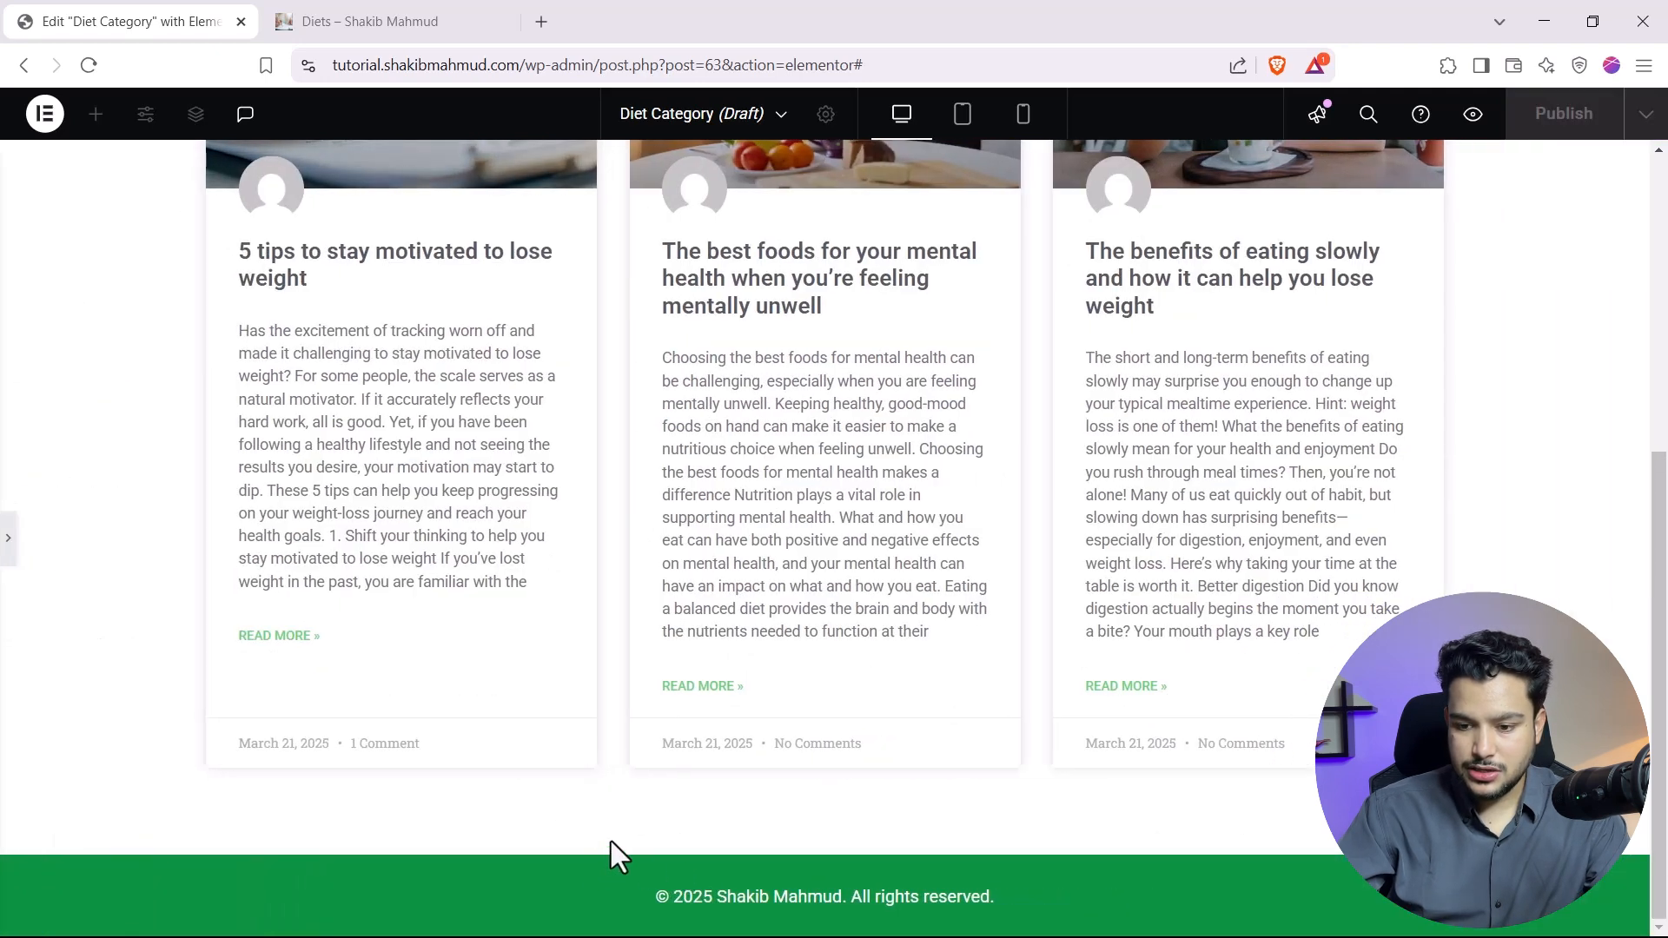
pyautogui.scroll(5, 615, 796)
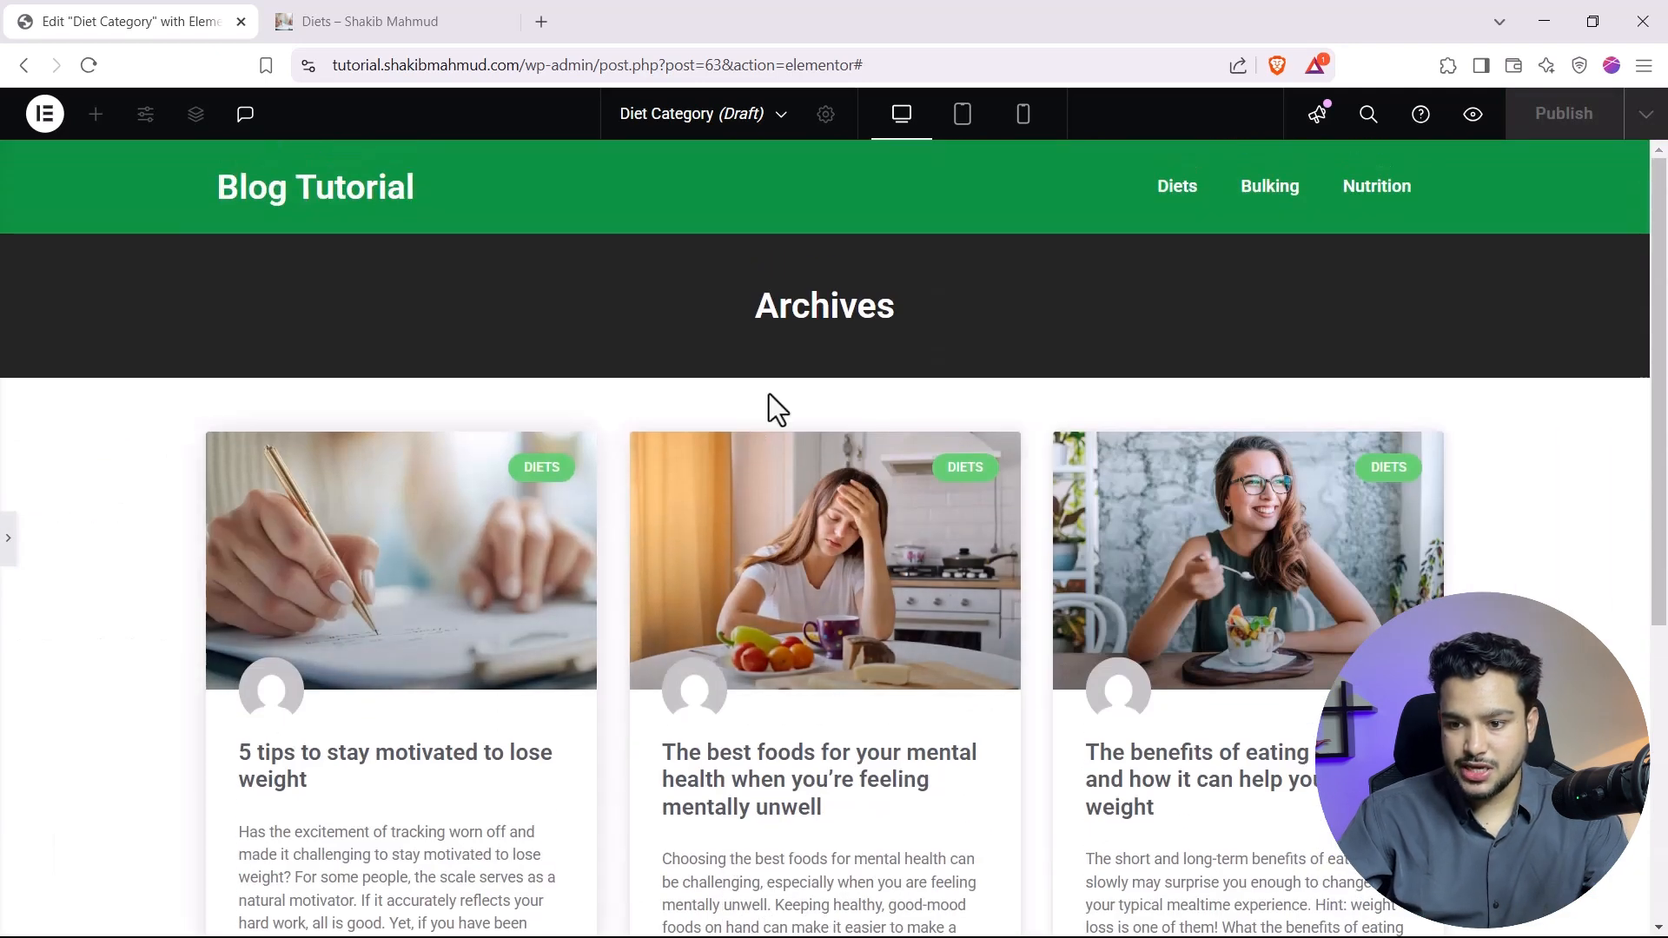
# Set the posts container's top padding to 80 px and preview the spacing around the card grid.
pyautogui.click(8, 539)
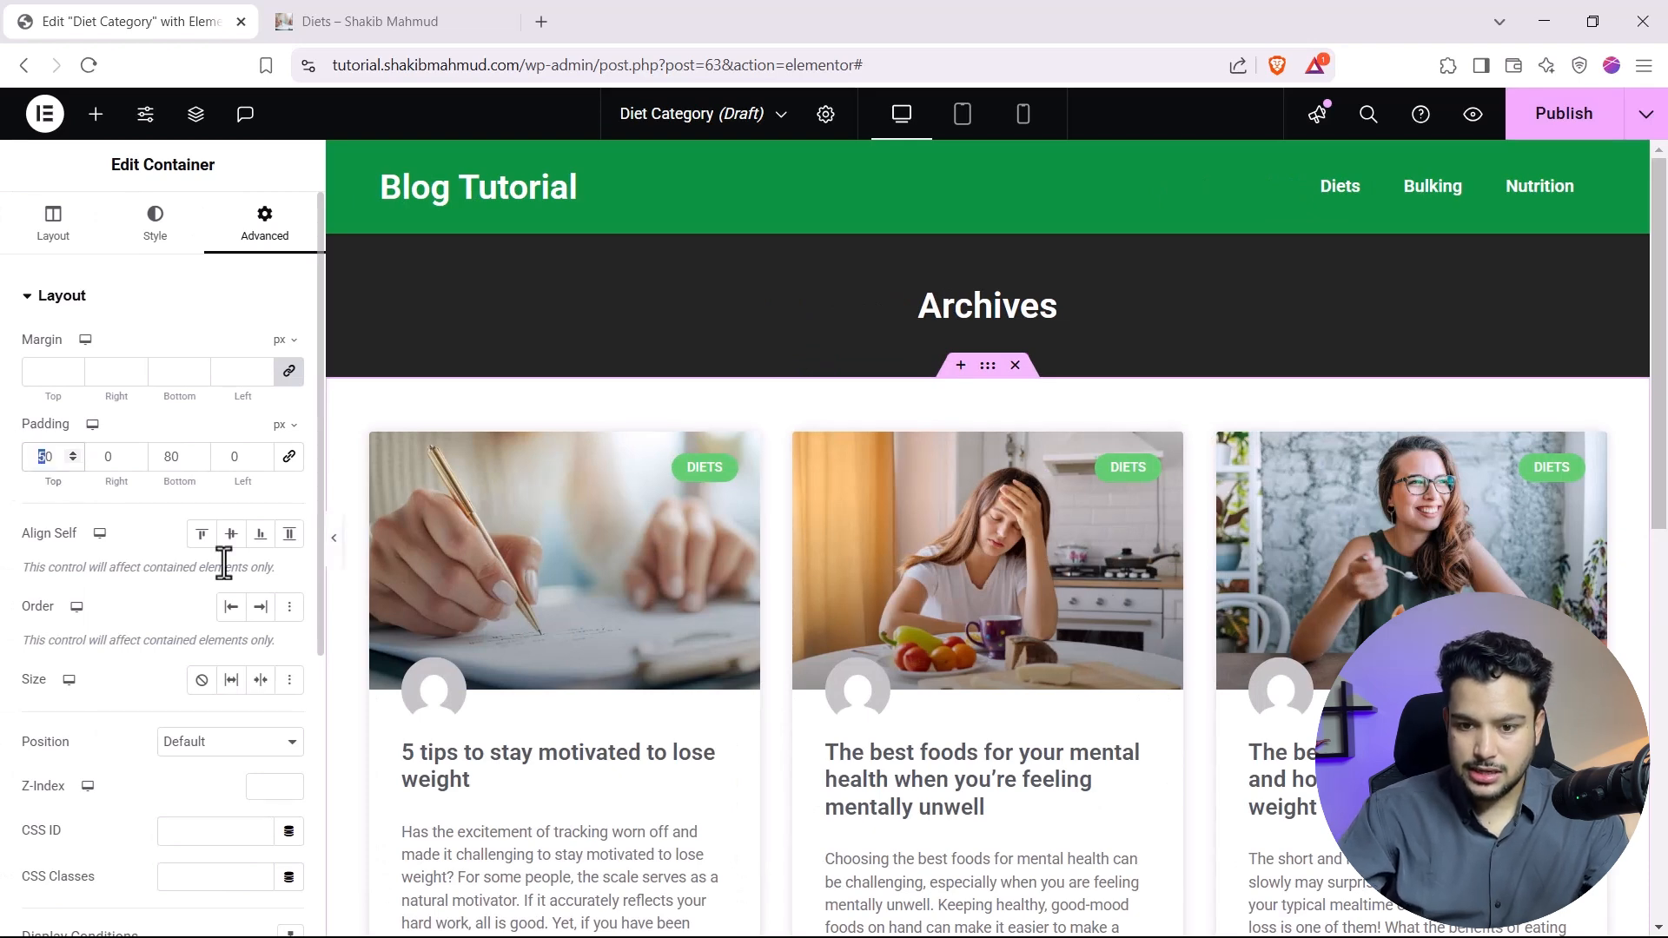
pyautogui.click(335, 551)
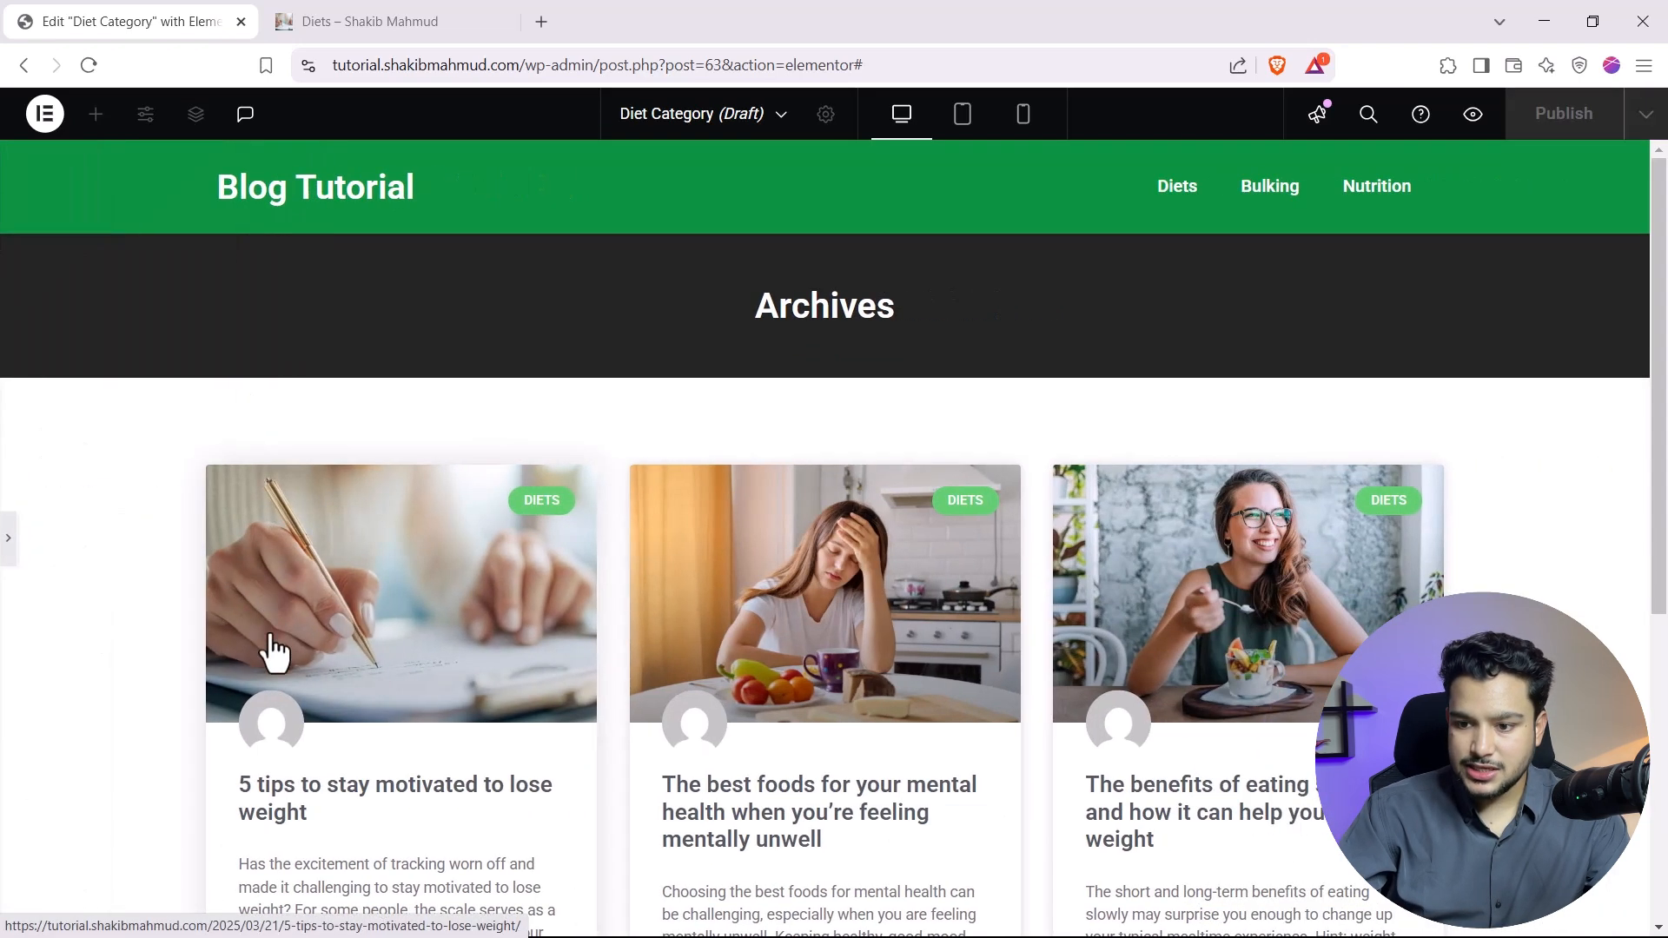
pyautogui.scroll(-4, 272, 547)
pyautogui.scroll(4, 570, 625)
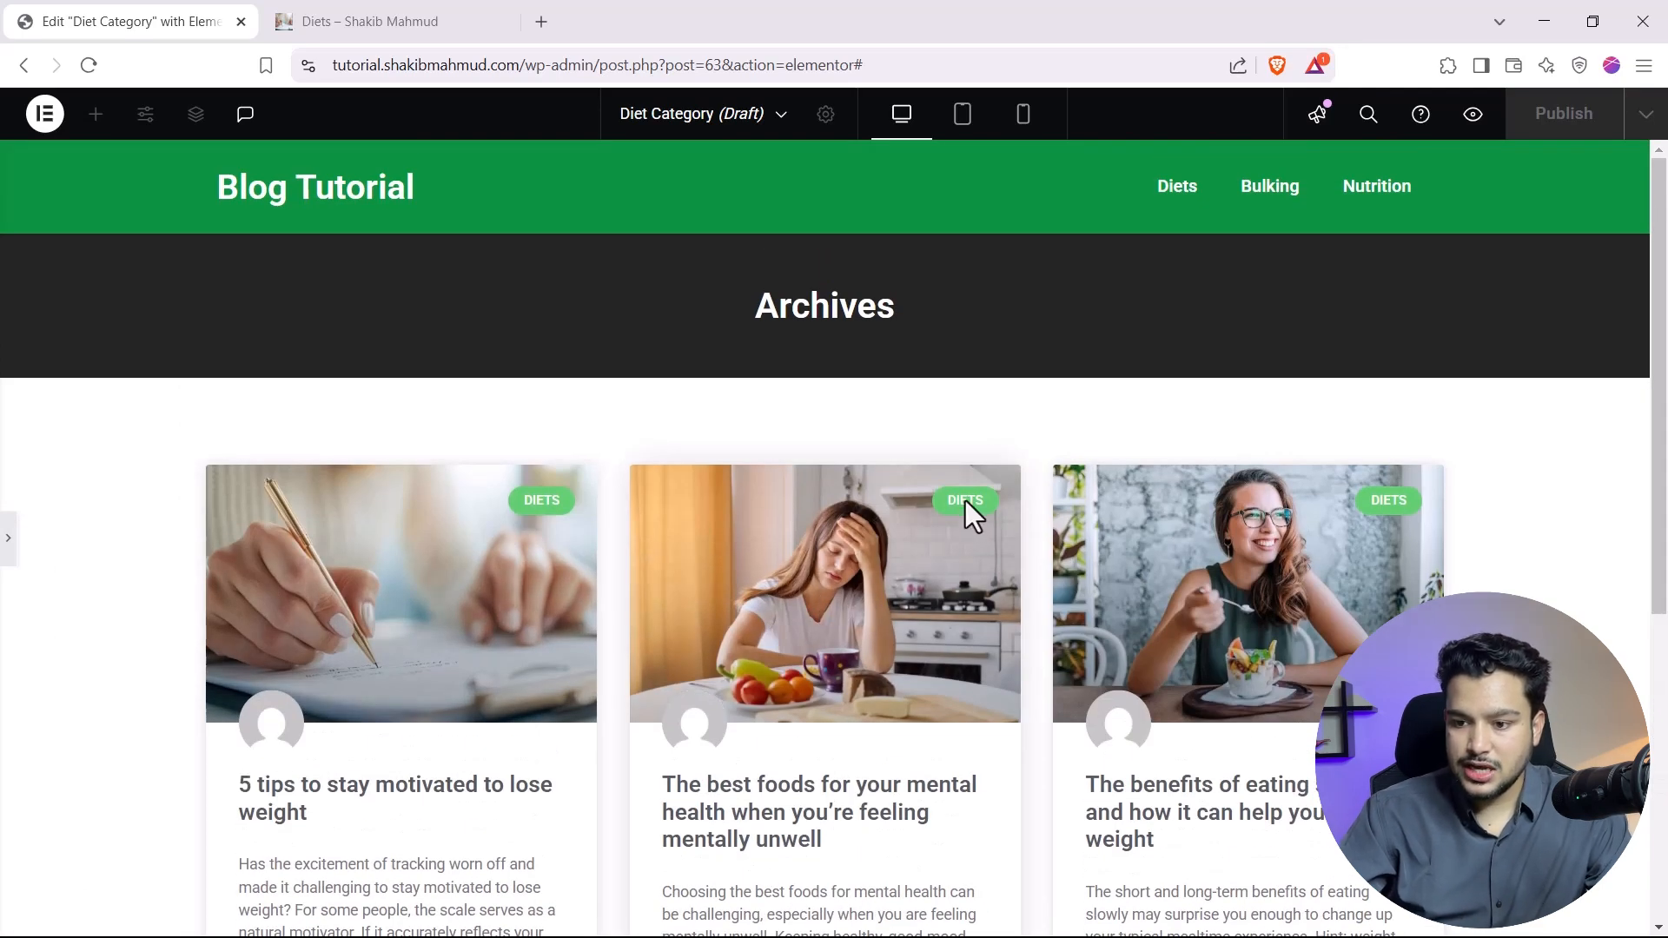
pyautogui.click(7, 543)
# Set the Posts widget's title typography size to 22 px in its content styling.
pyautogui.scroll(-5, 557, 765)
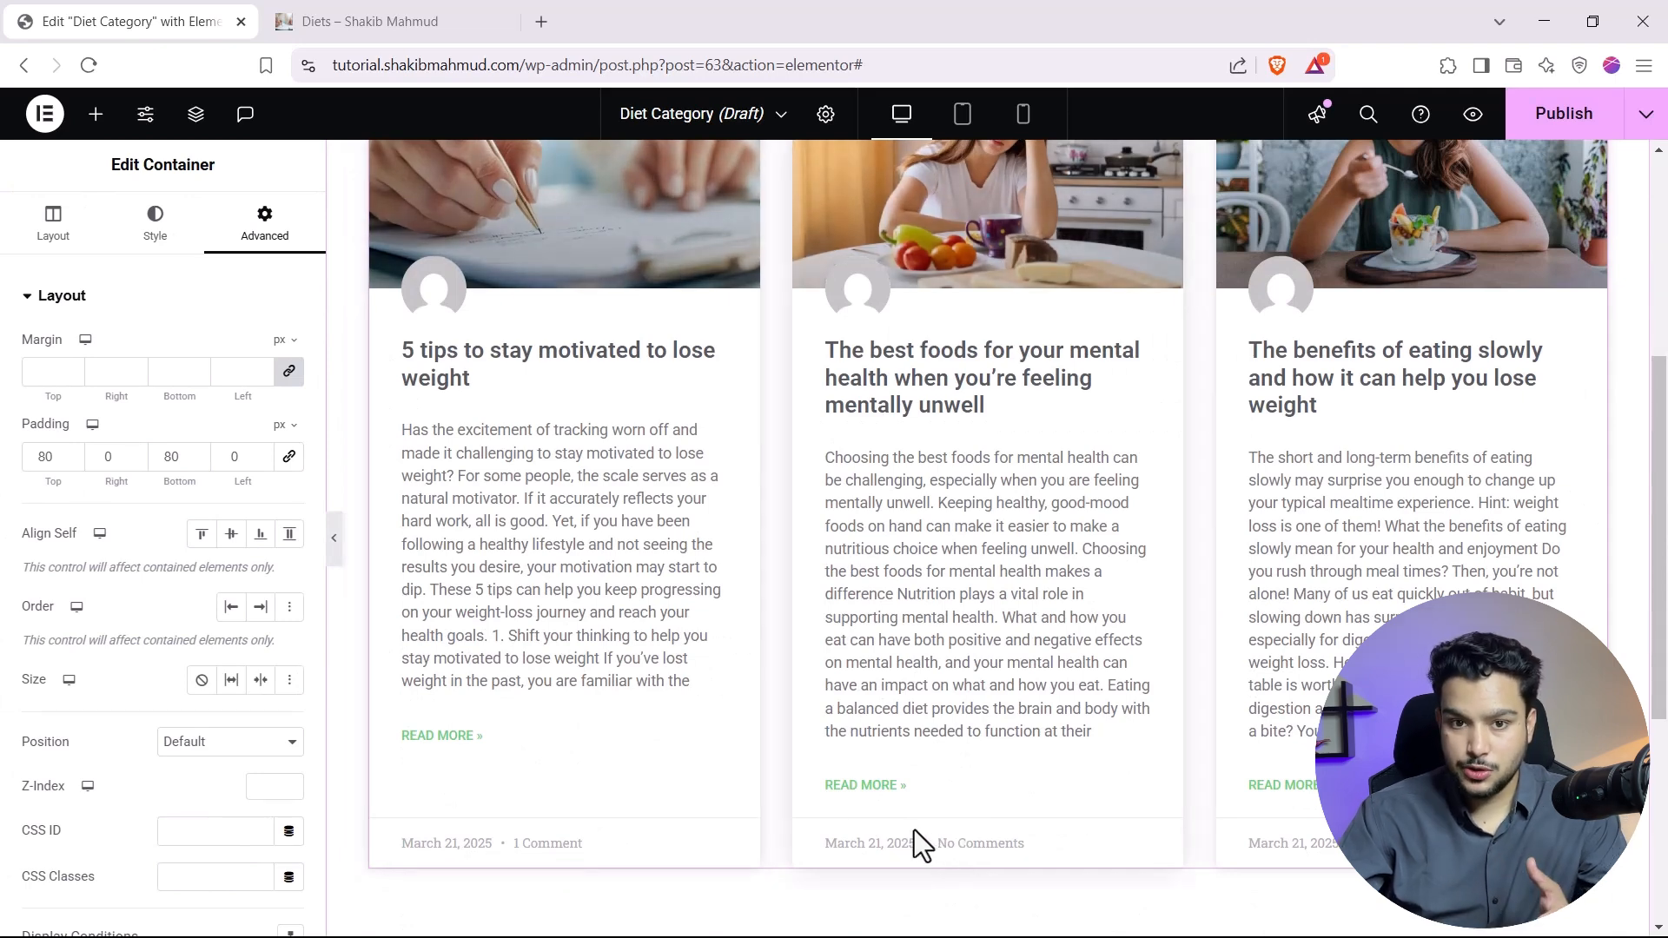
pyautogui.scroll(3, 955, 643)
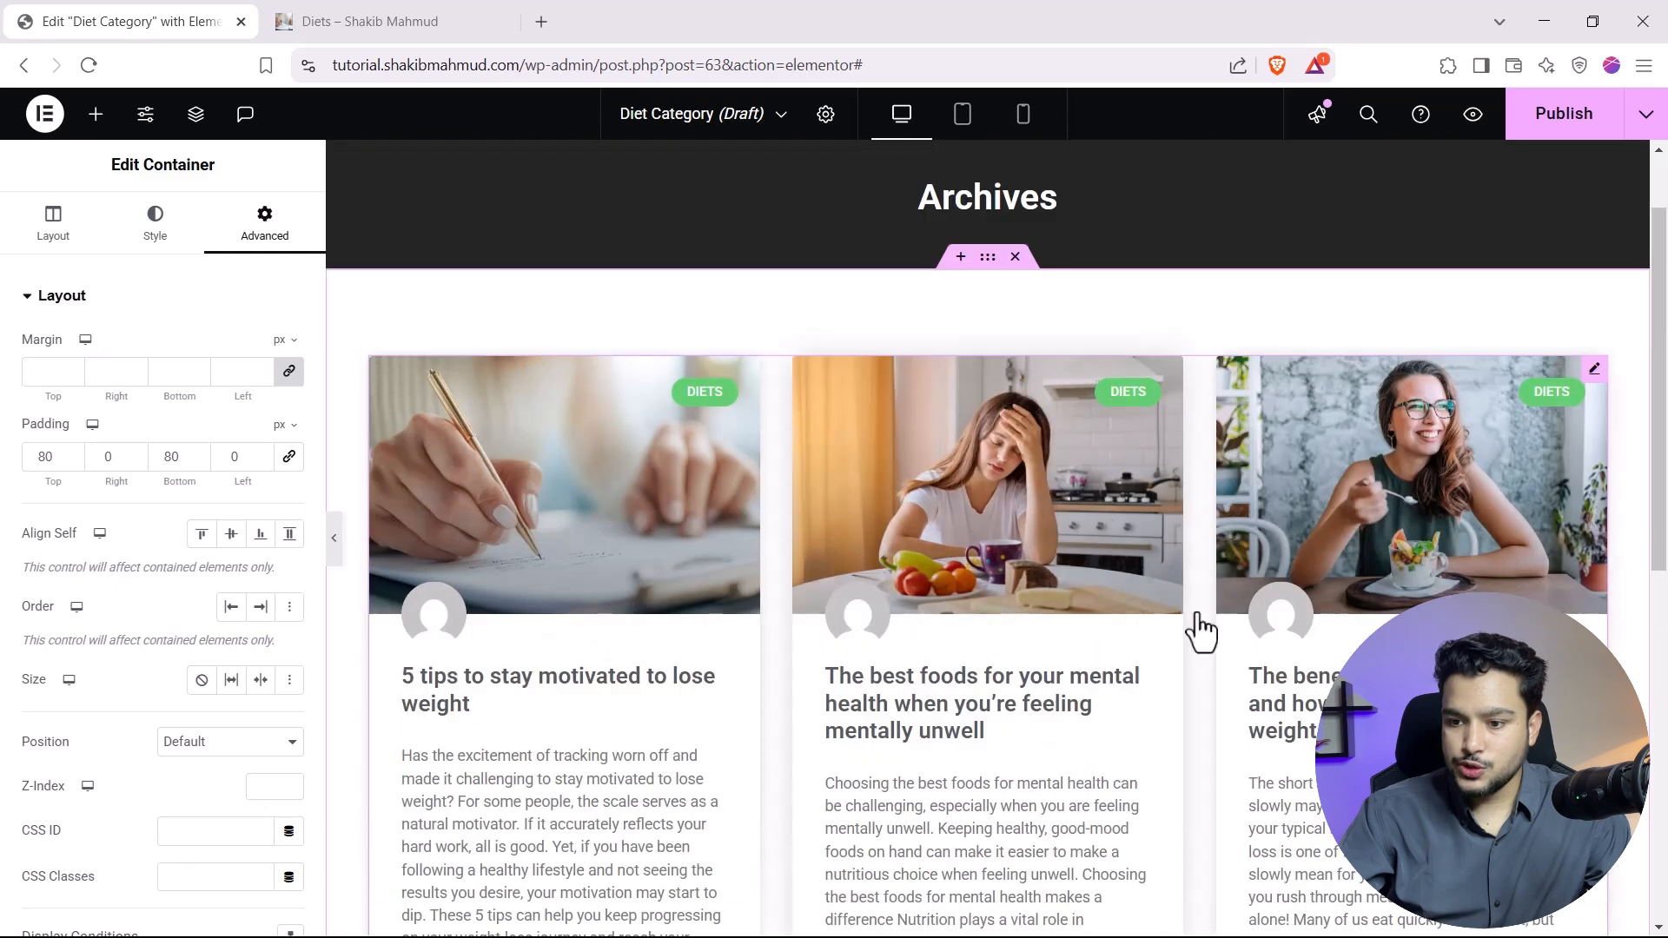
pyautogui.scroll(-2, 864, 687)
pyautogui.scroll(3, 1201, 509)
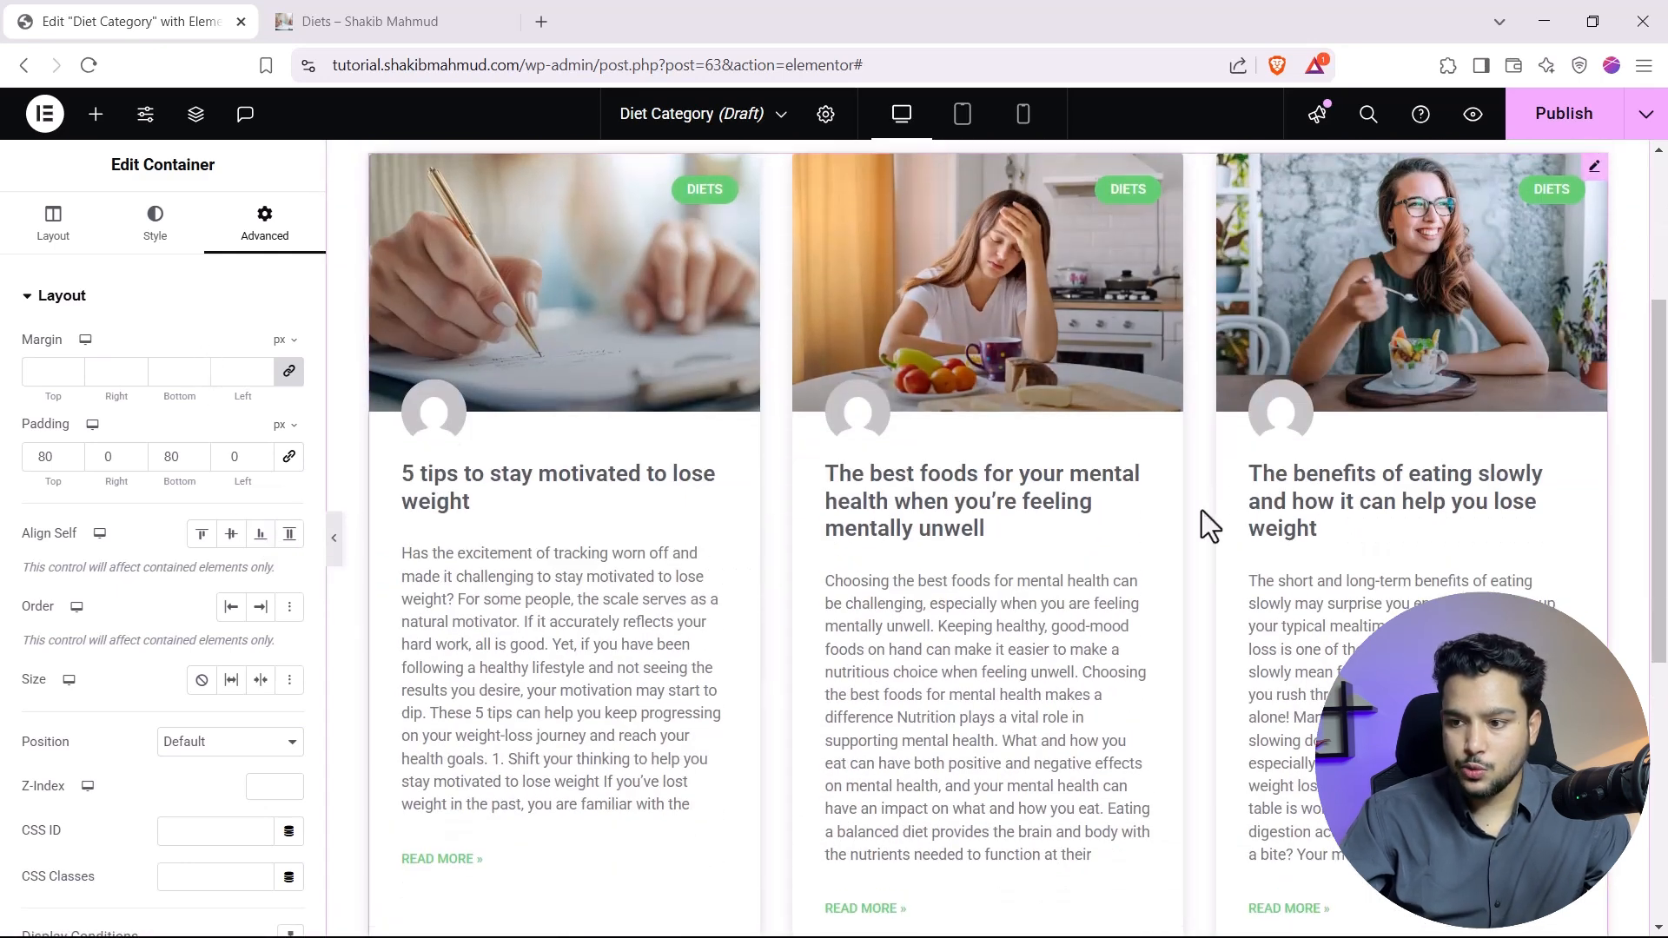
pyautogui.click(1594, 372)
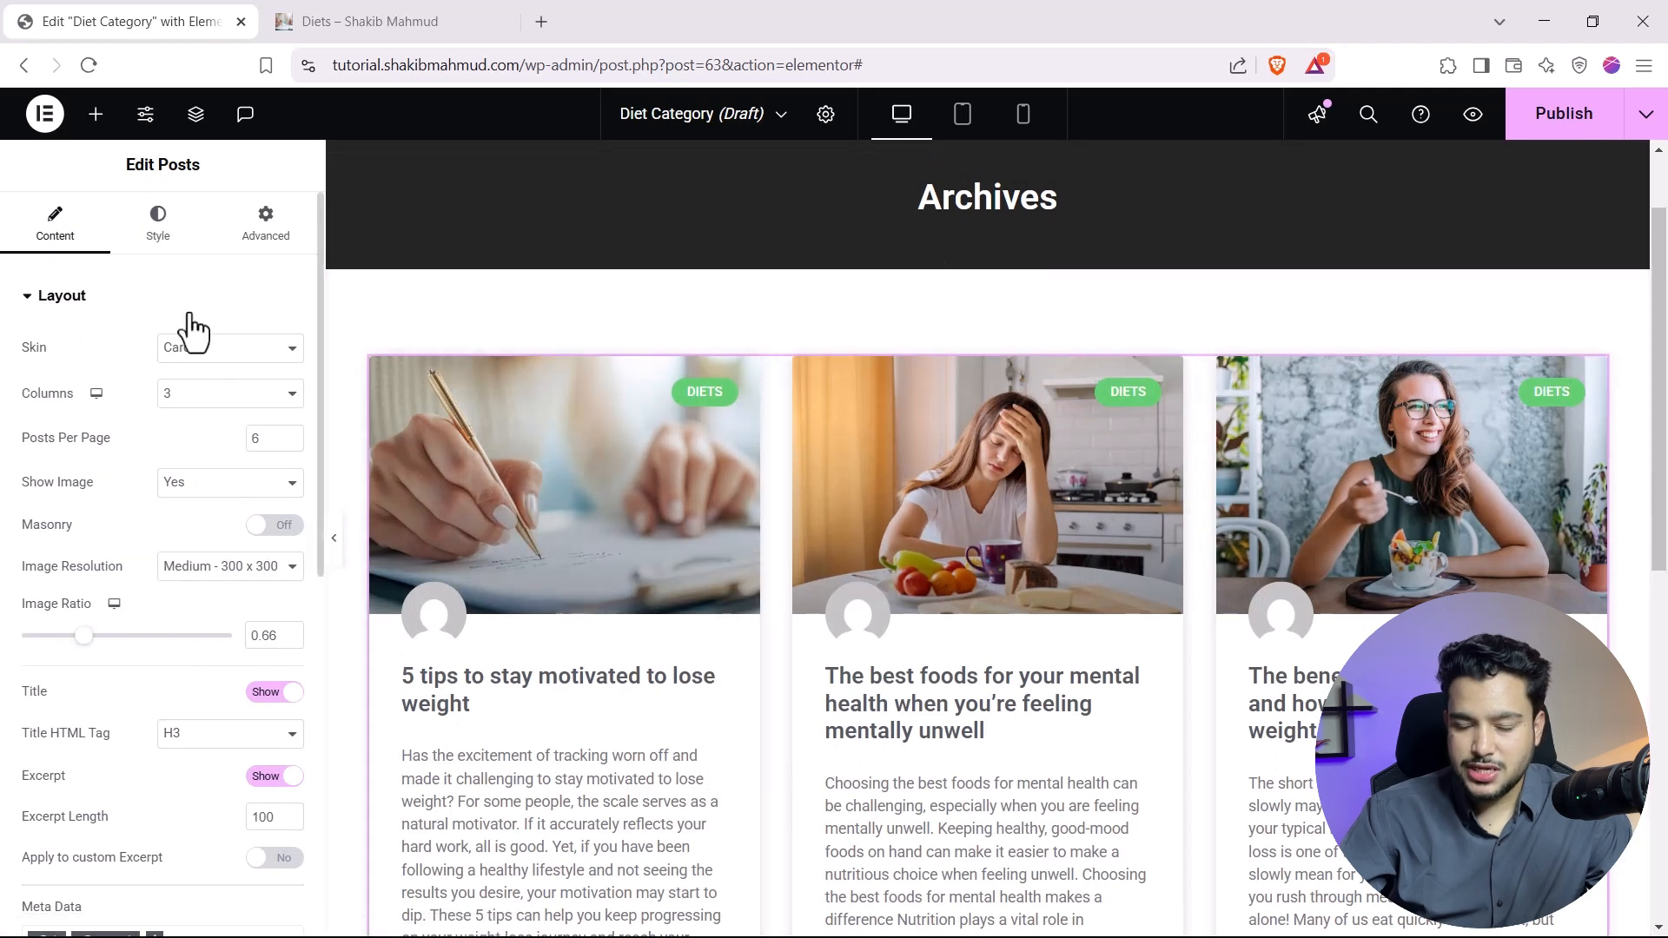
pyautogui.click(165, 236)
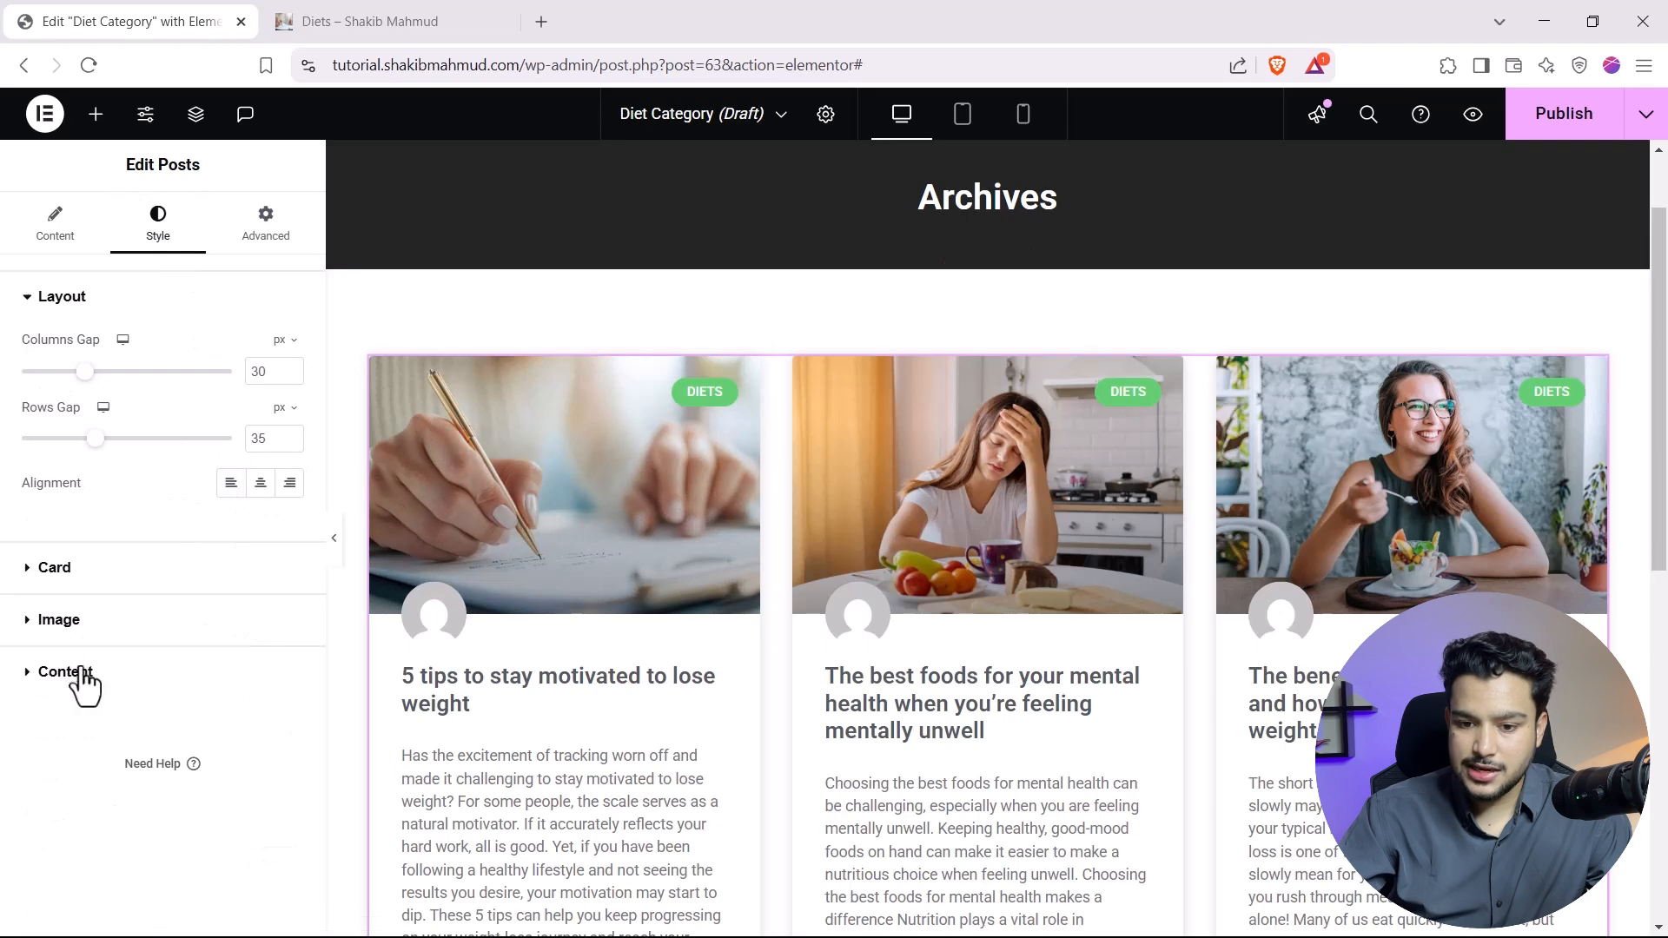
pyautogui.click(131, 677)
pyautogui.scroll(-1, 139, 618)
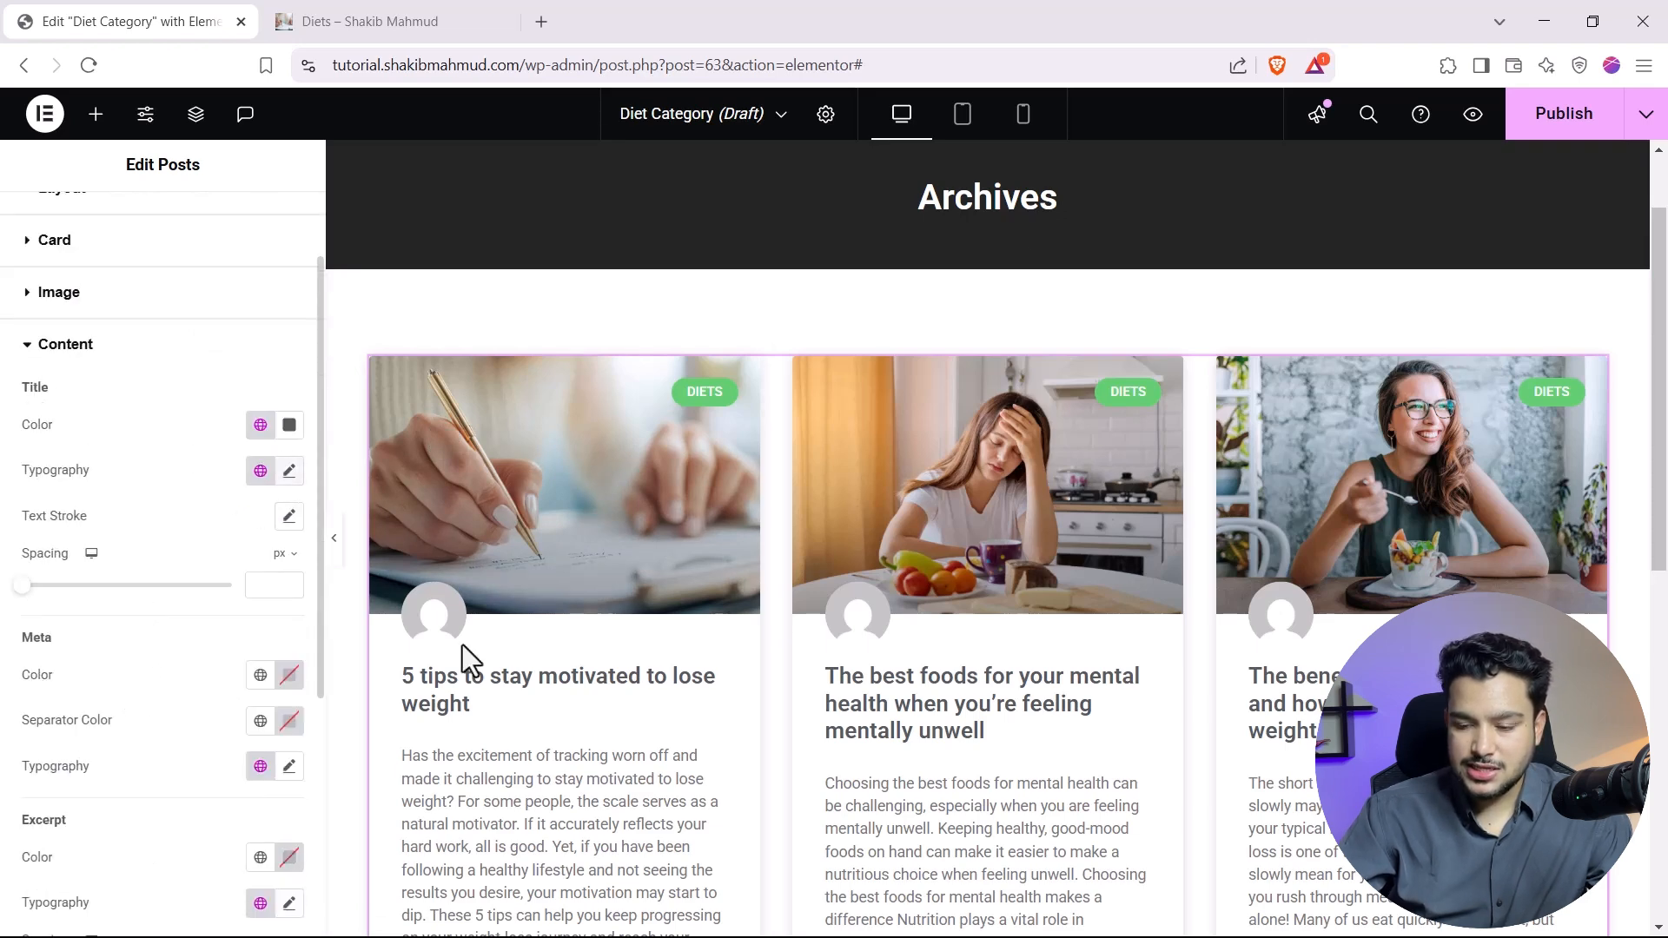
pyautogui.scroll(-1, 462, 644)
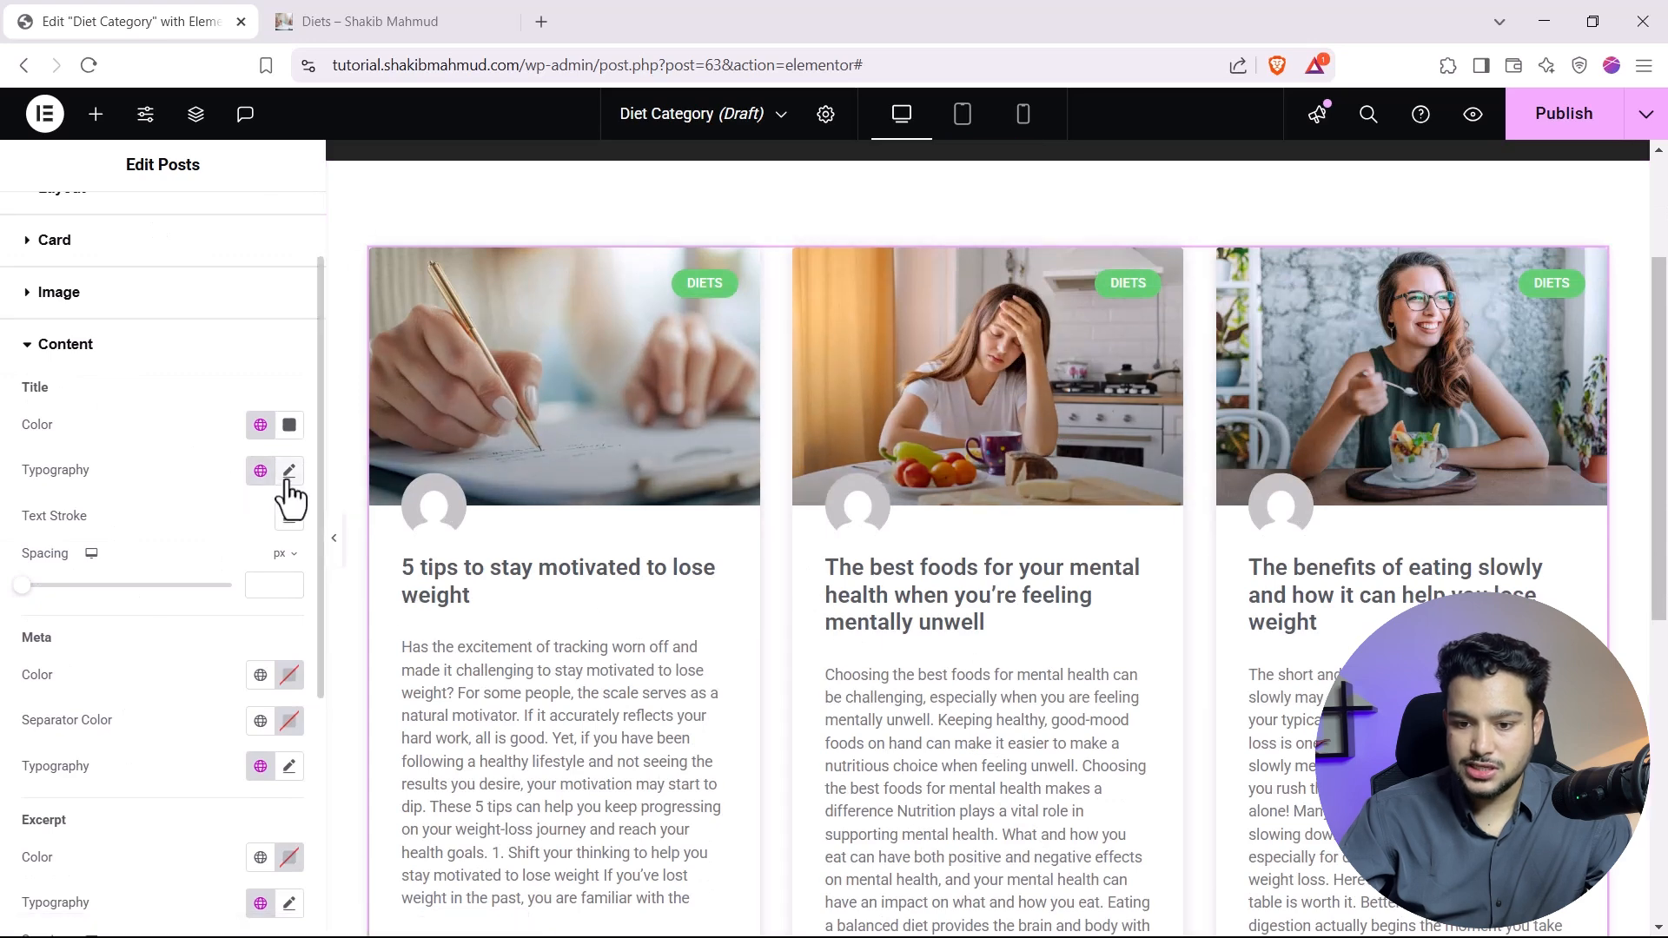
pyautogui.click(290, 472)
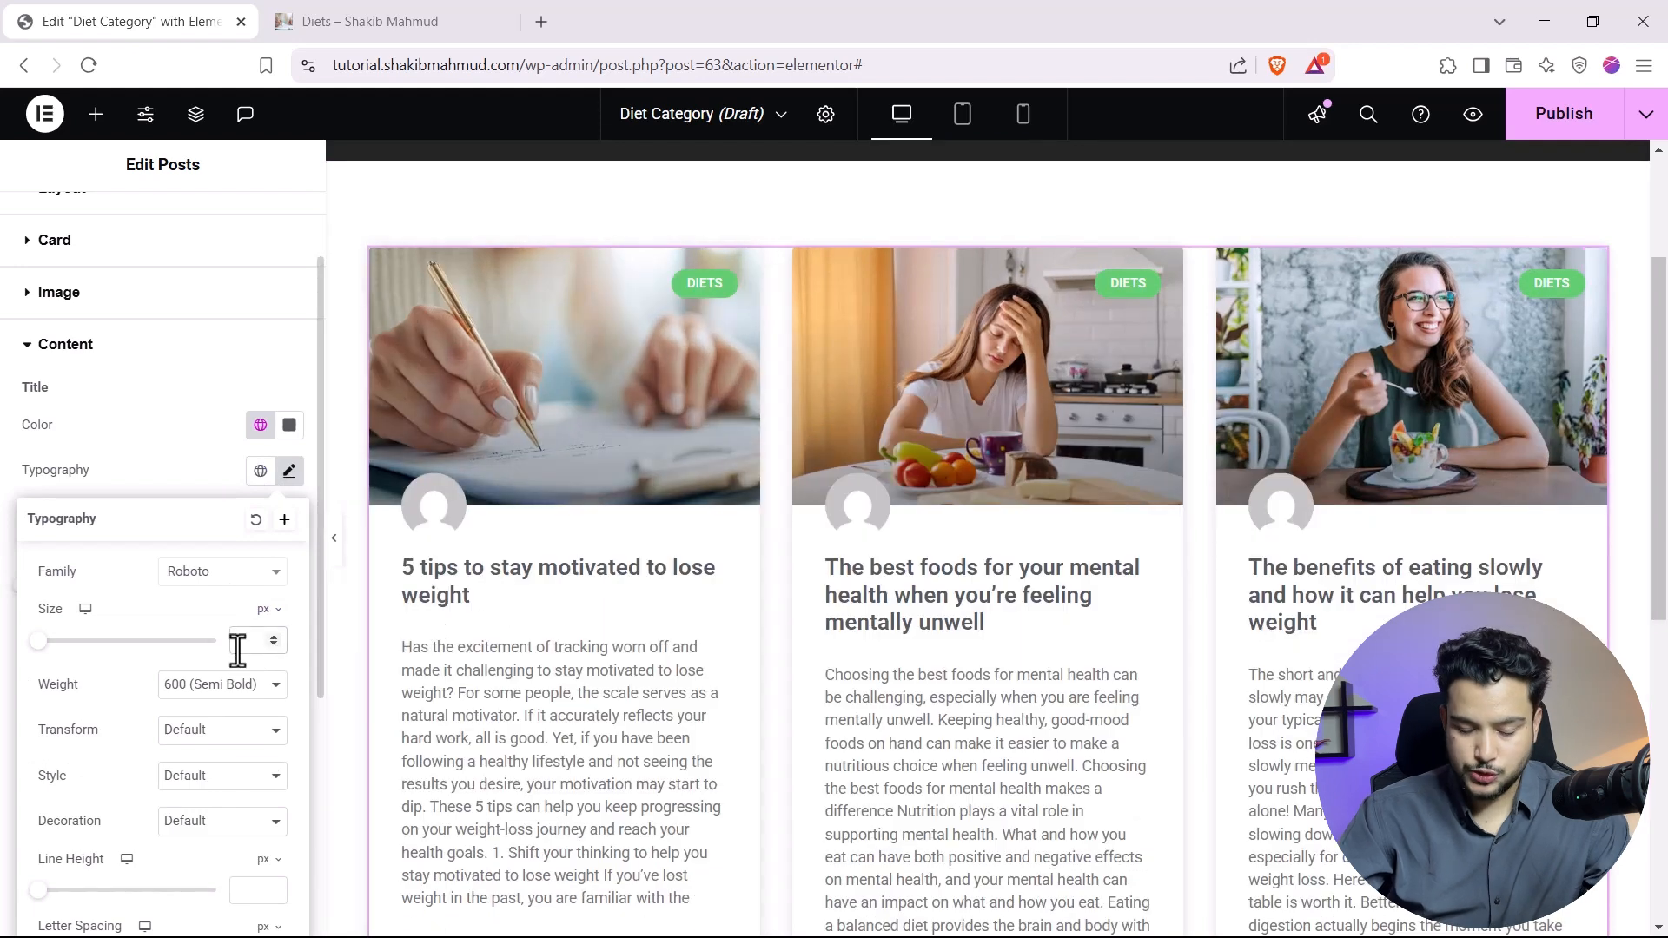
pyautogui.write('22')
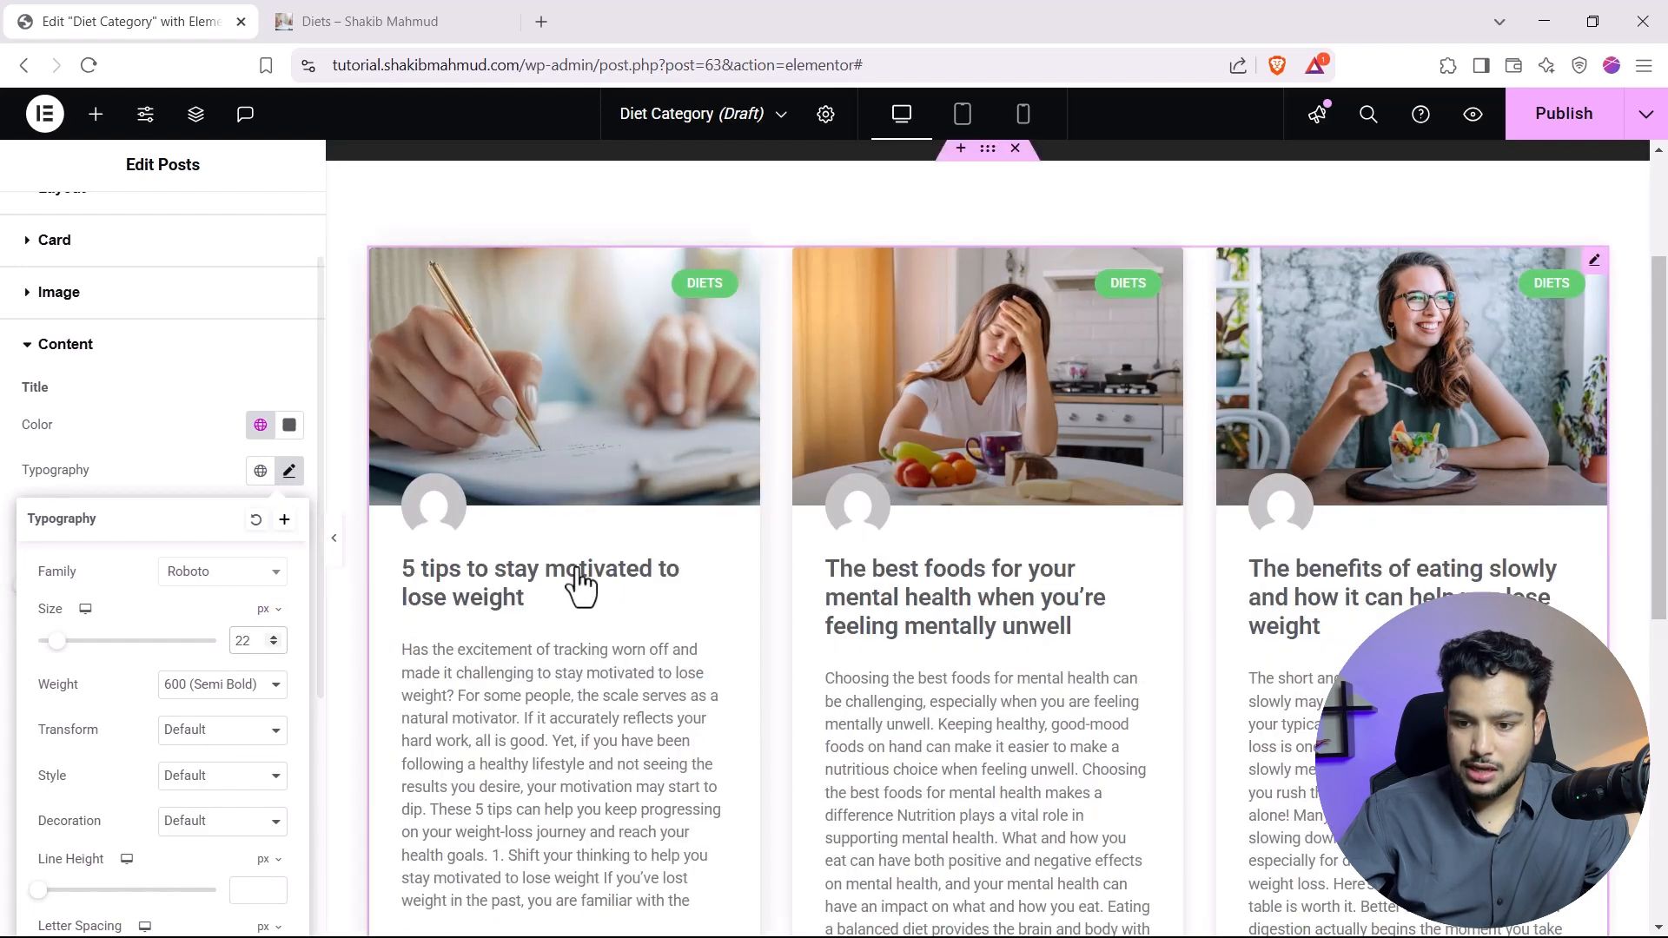
# Try larger post title sizes up to 29 px and return the size to 22 px.
pyautogui.click(275, 639)
pyautogui.click(275, 639)
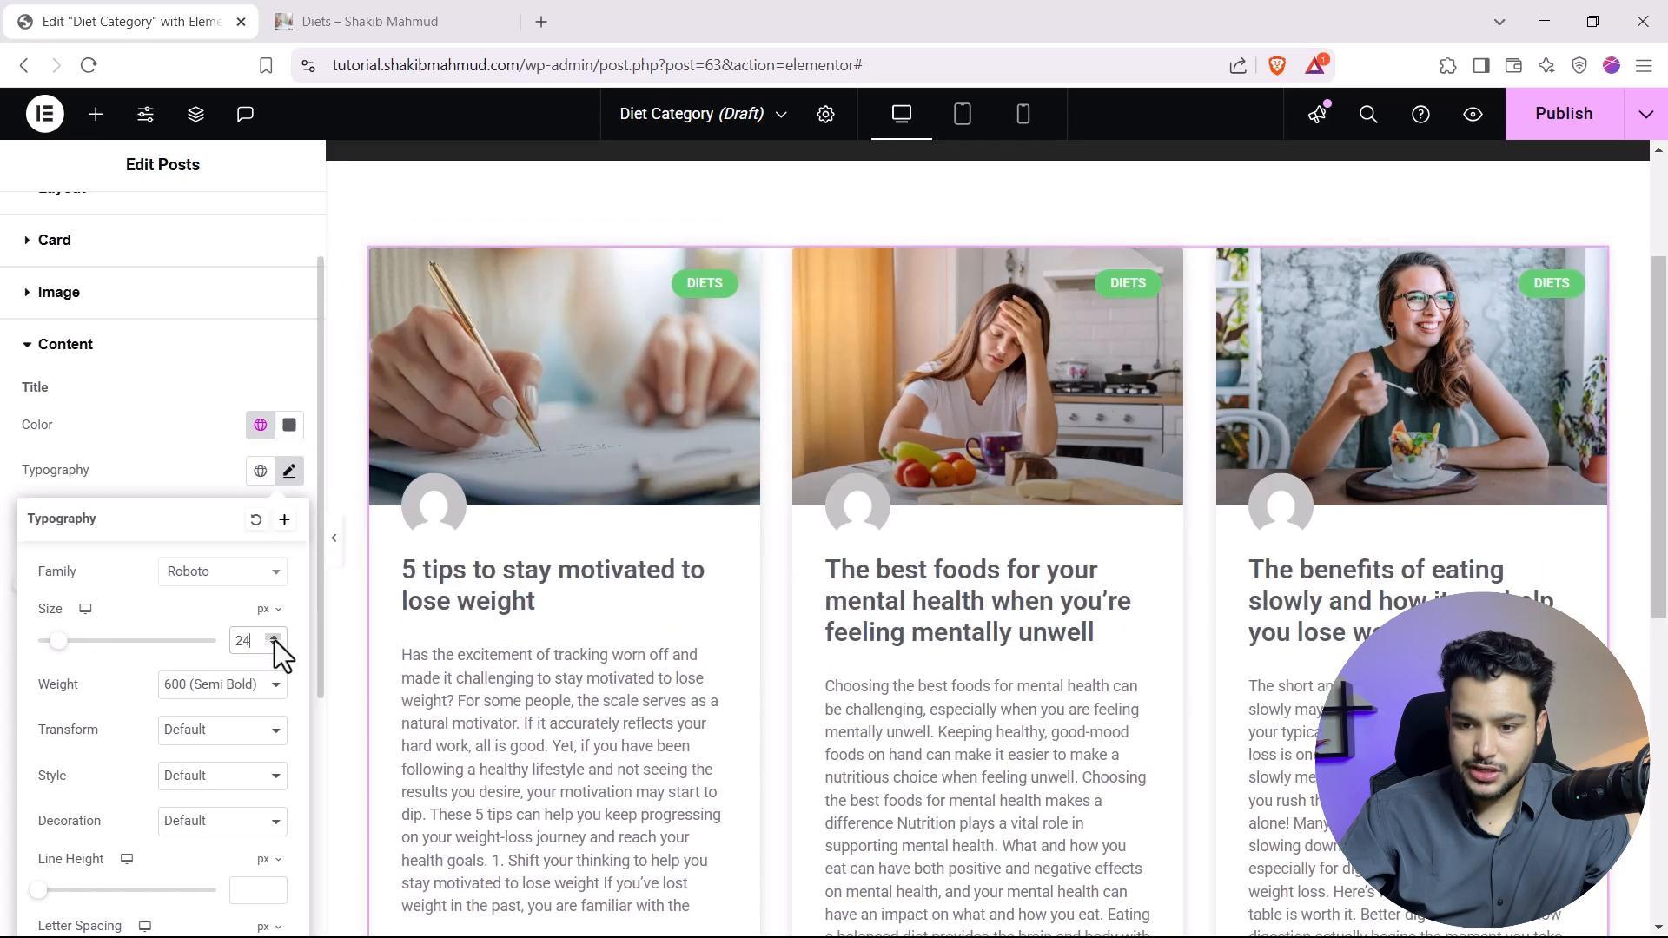
pyautogui.click(274, 639)
pyautogui.click(275, 639)
pyautogui.click(275, 640)
pyautogui.click(275, 639)
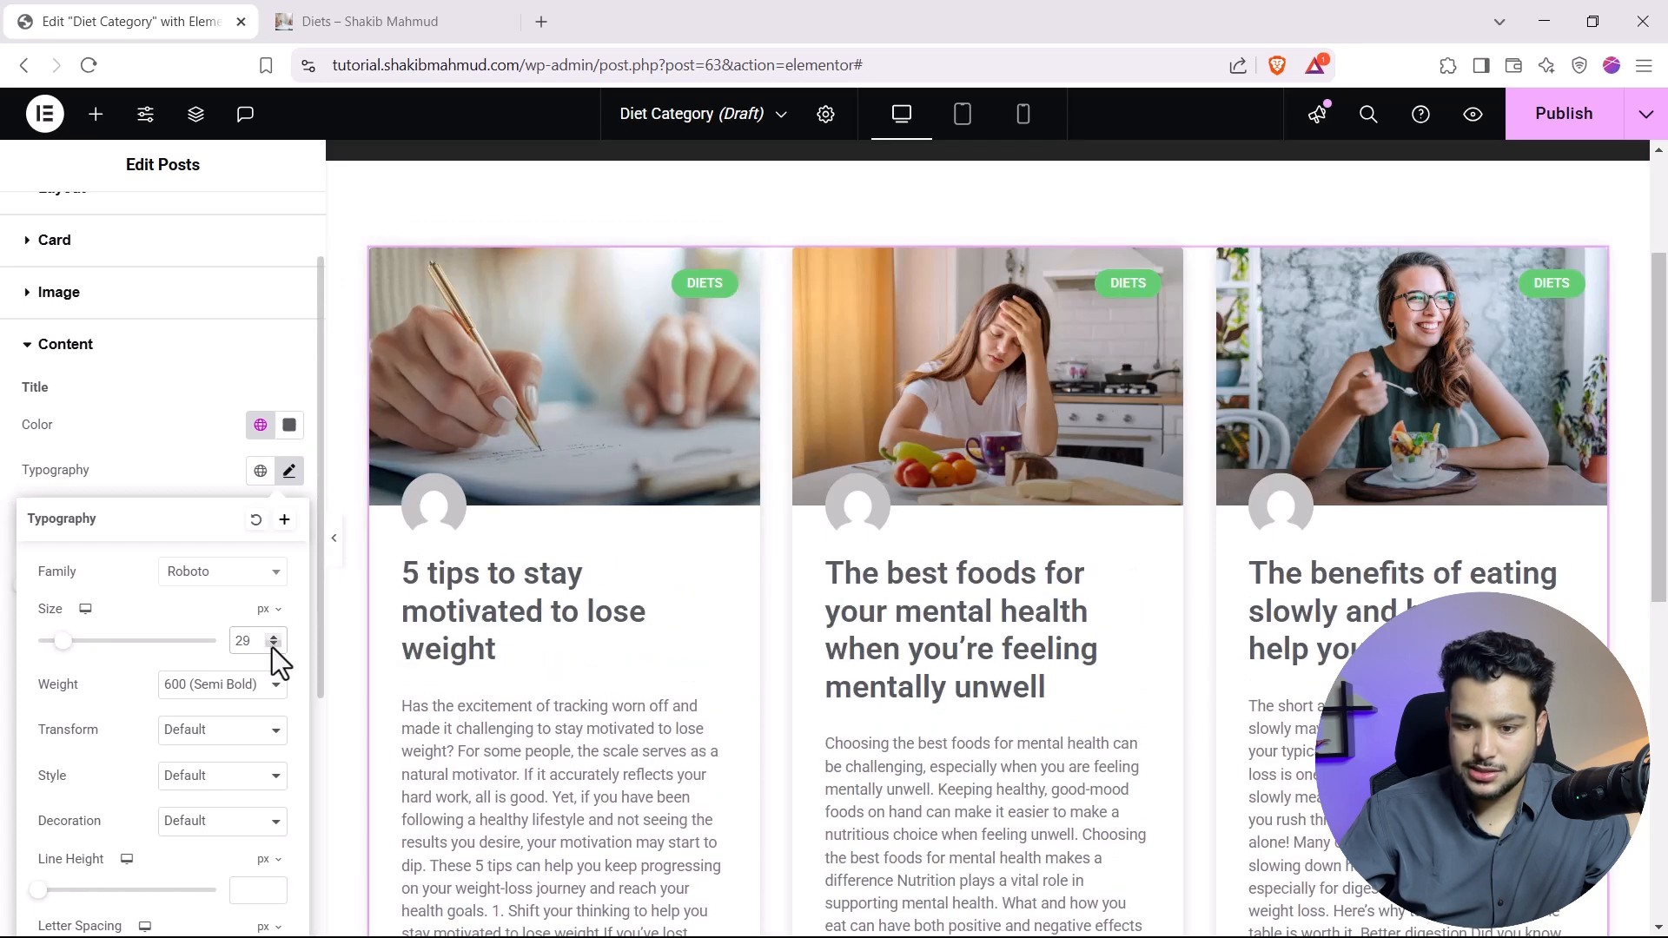
pyautogui.click(273, 648)
pyautogui.click(272, 648)
pyautogui.click(273, 648)
pyautogui.click(273, 648)
pyautogui.click(273, 648)
pyautogui.click(273, 648)
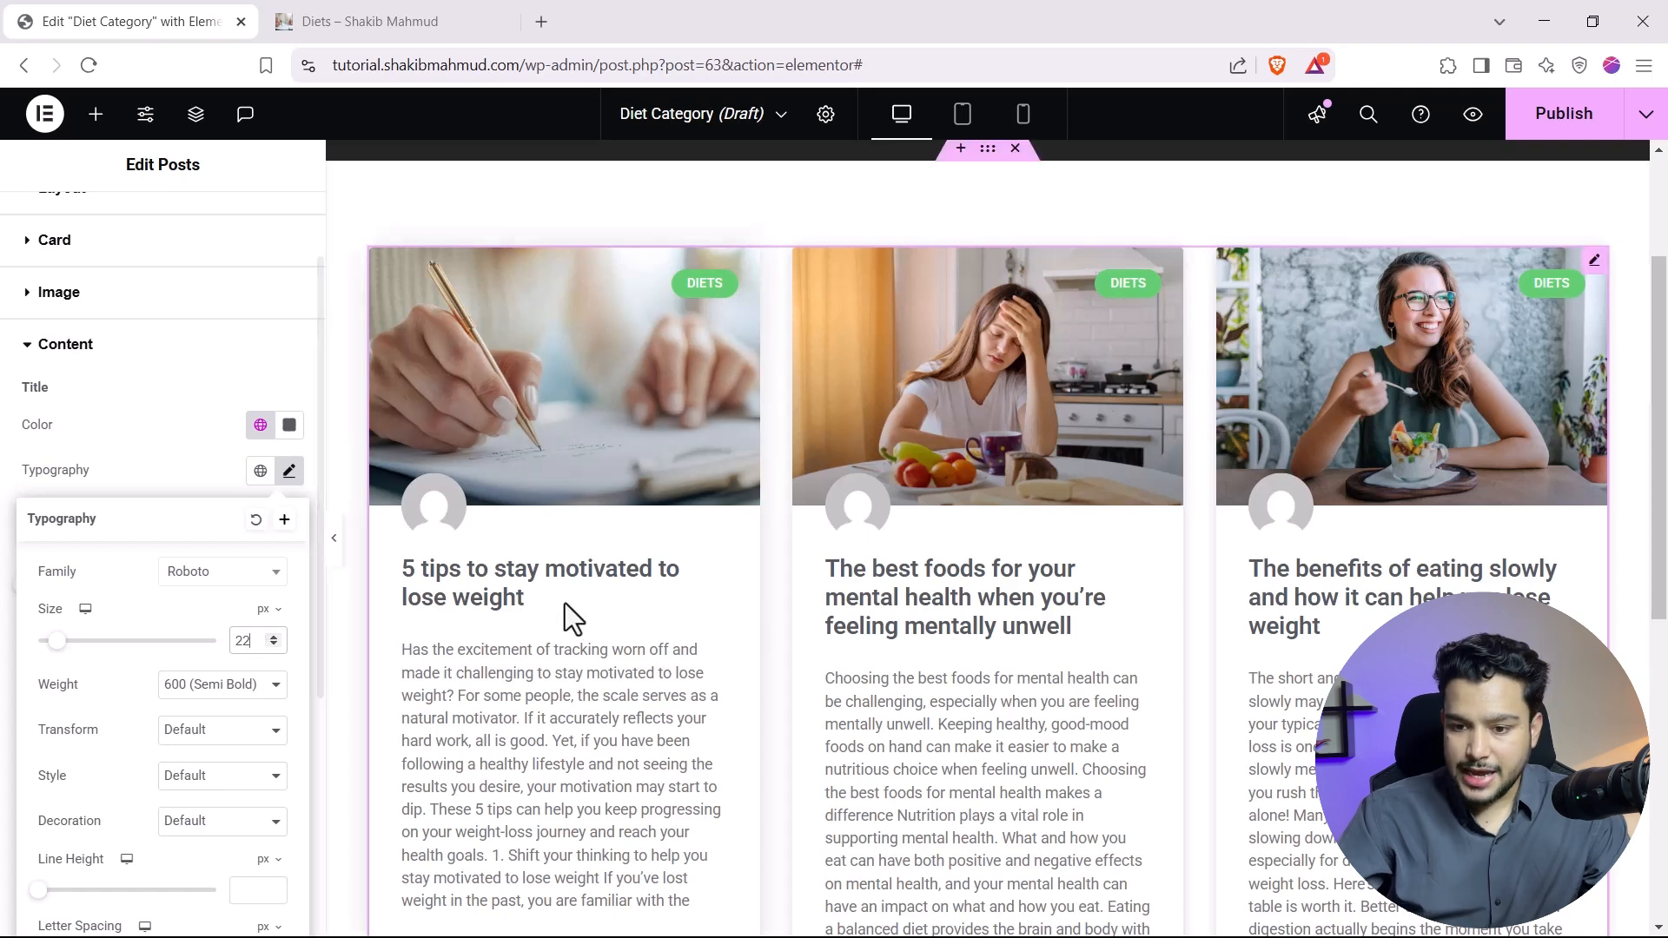
# Try the 400 (Normal) weight on the post titles and settle on 700 (Bold).
pyautogui.click(185, 686)
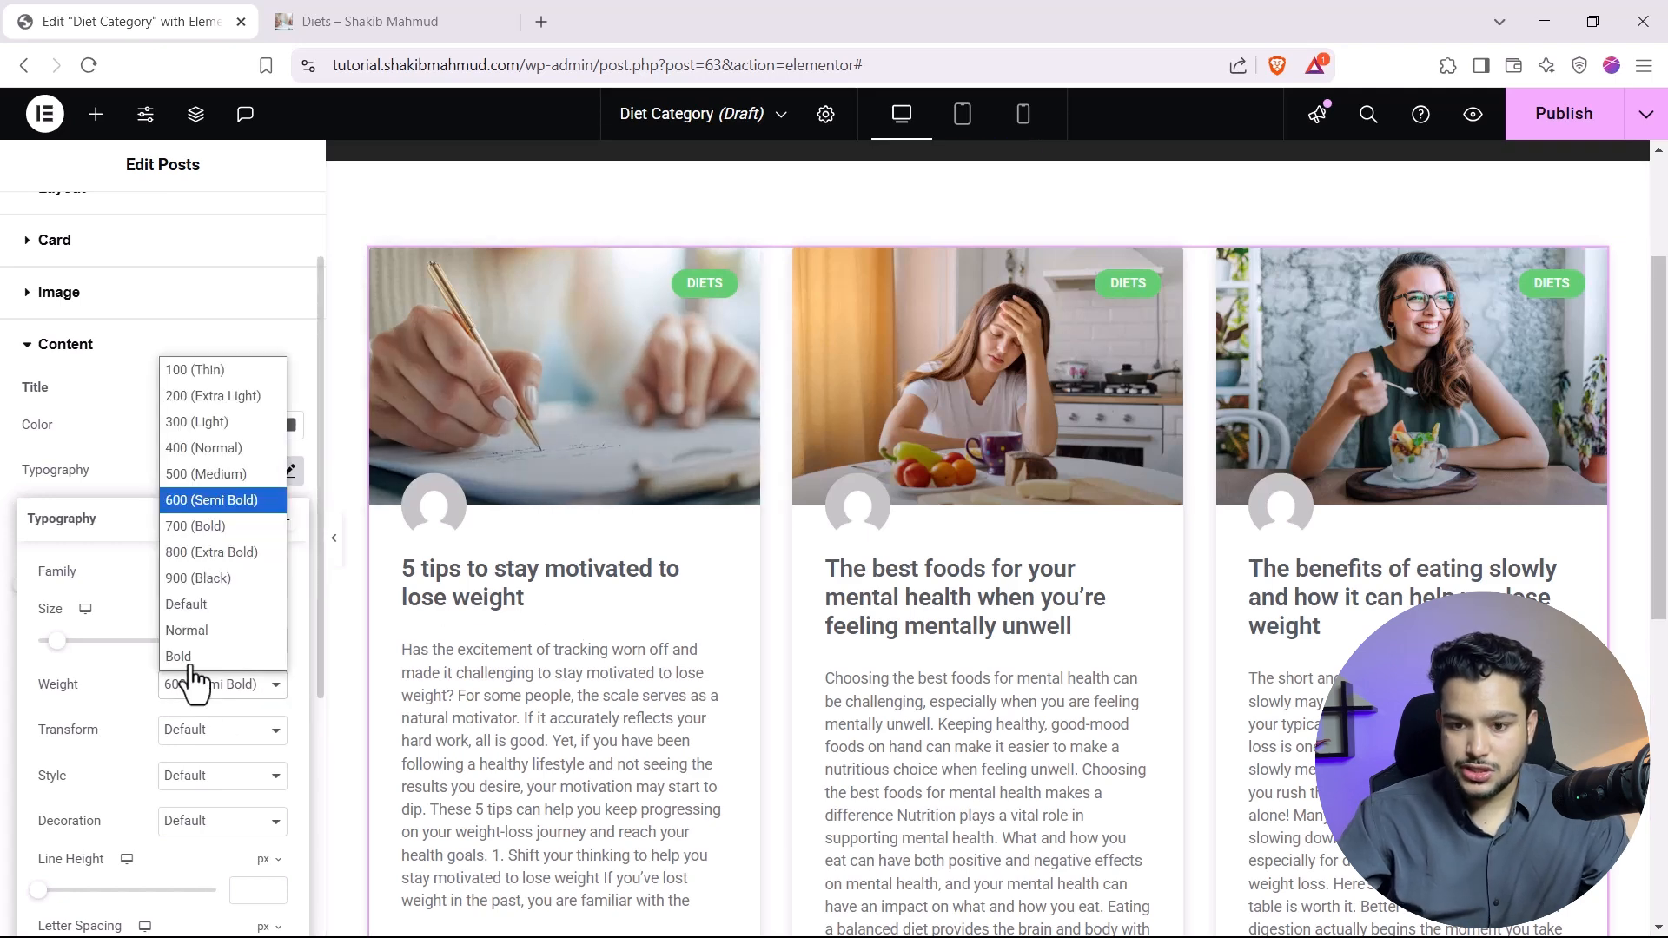
pyautogui.click(175, 447)
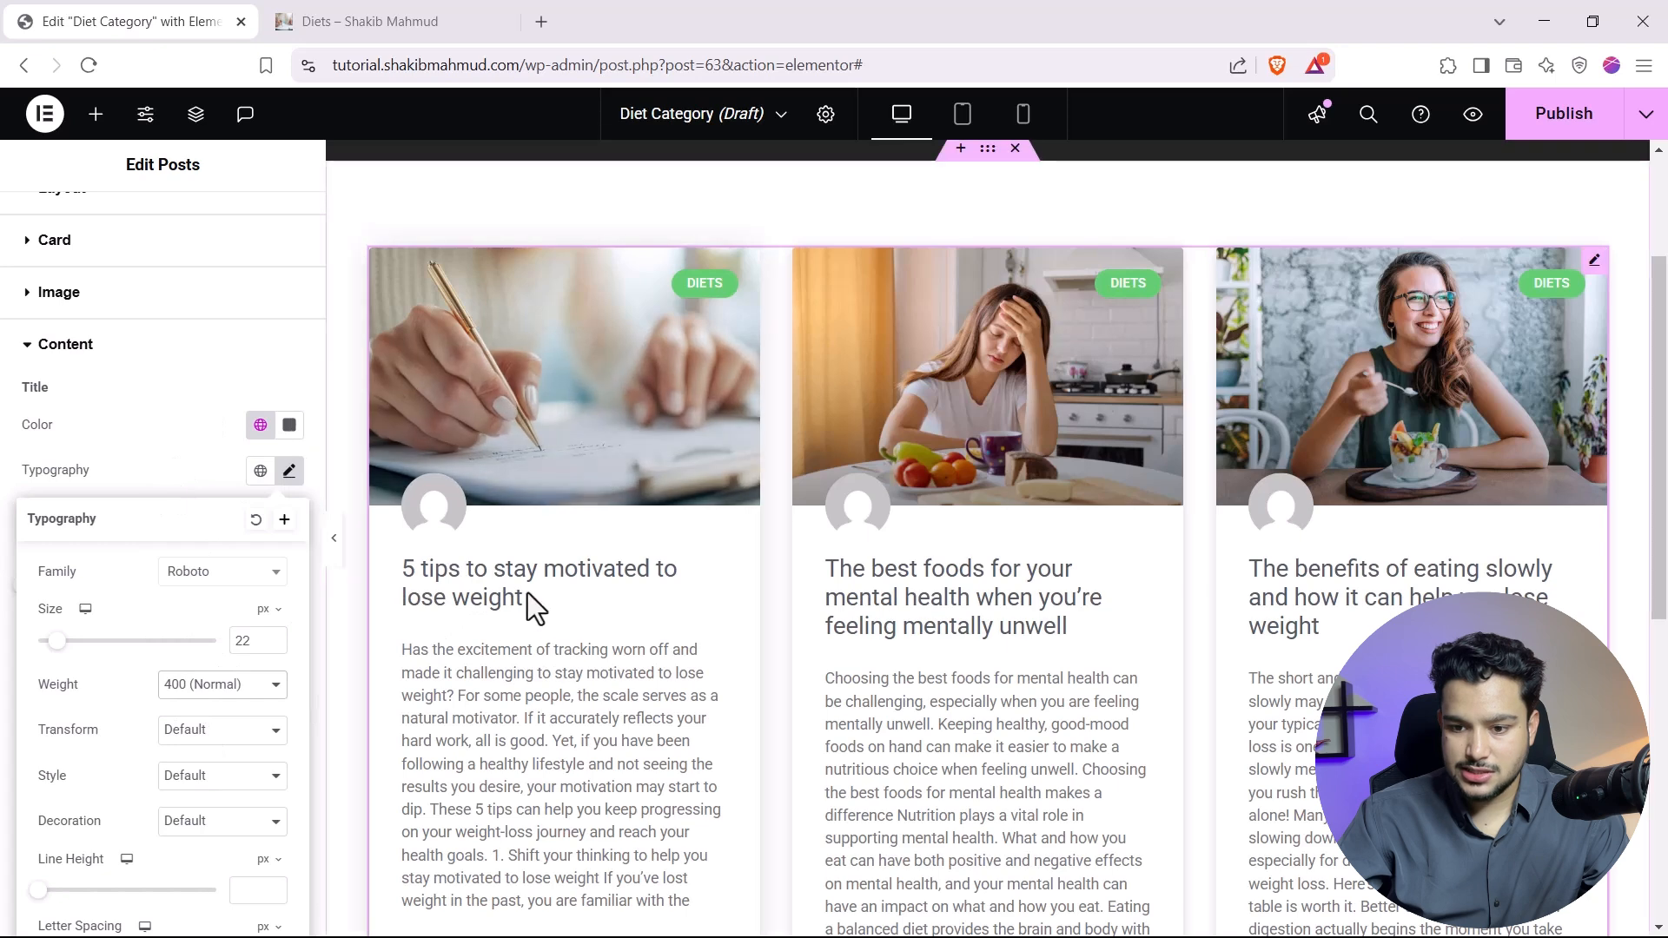
pyautogui.click(269, 682)
pyautogui.click(203, 549)
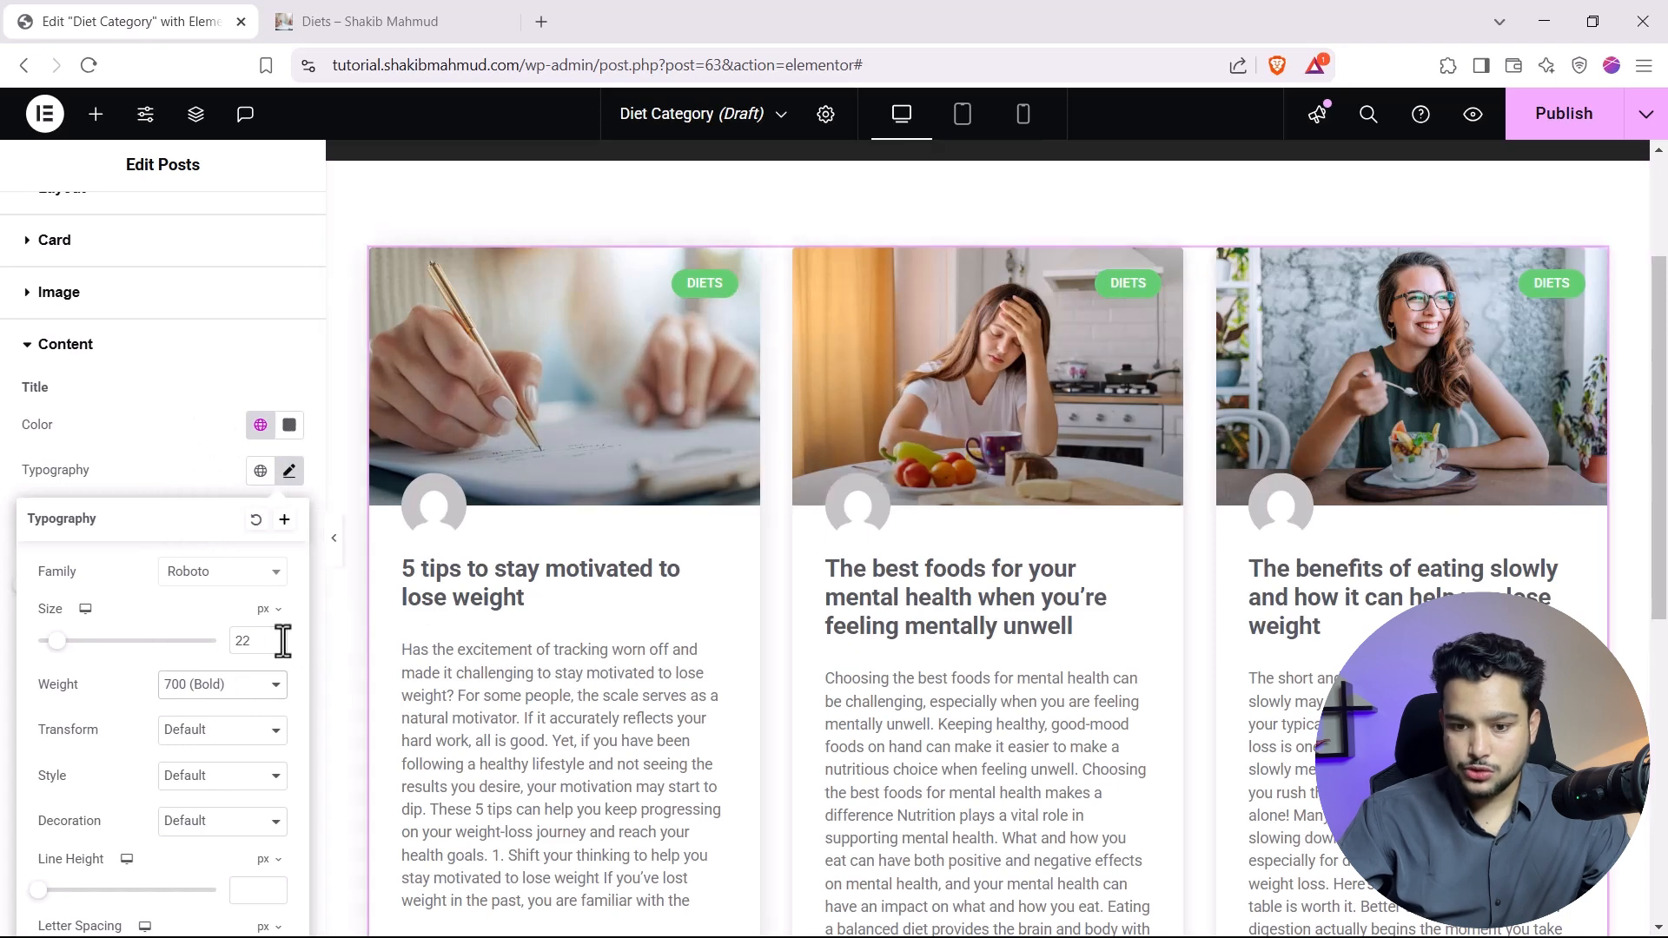
# Set the post title line height to 28 px and close the typography settings.
pyautogui.scroll(-2, 269, 660)
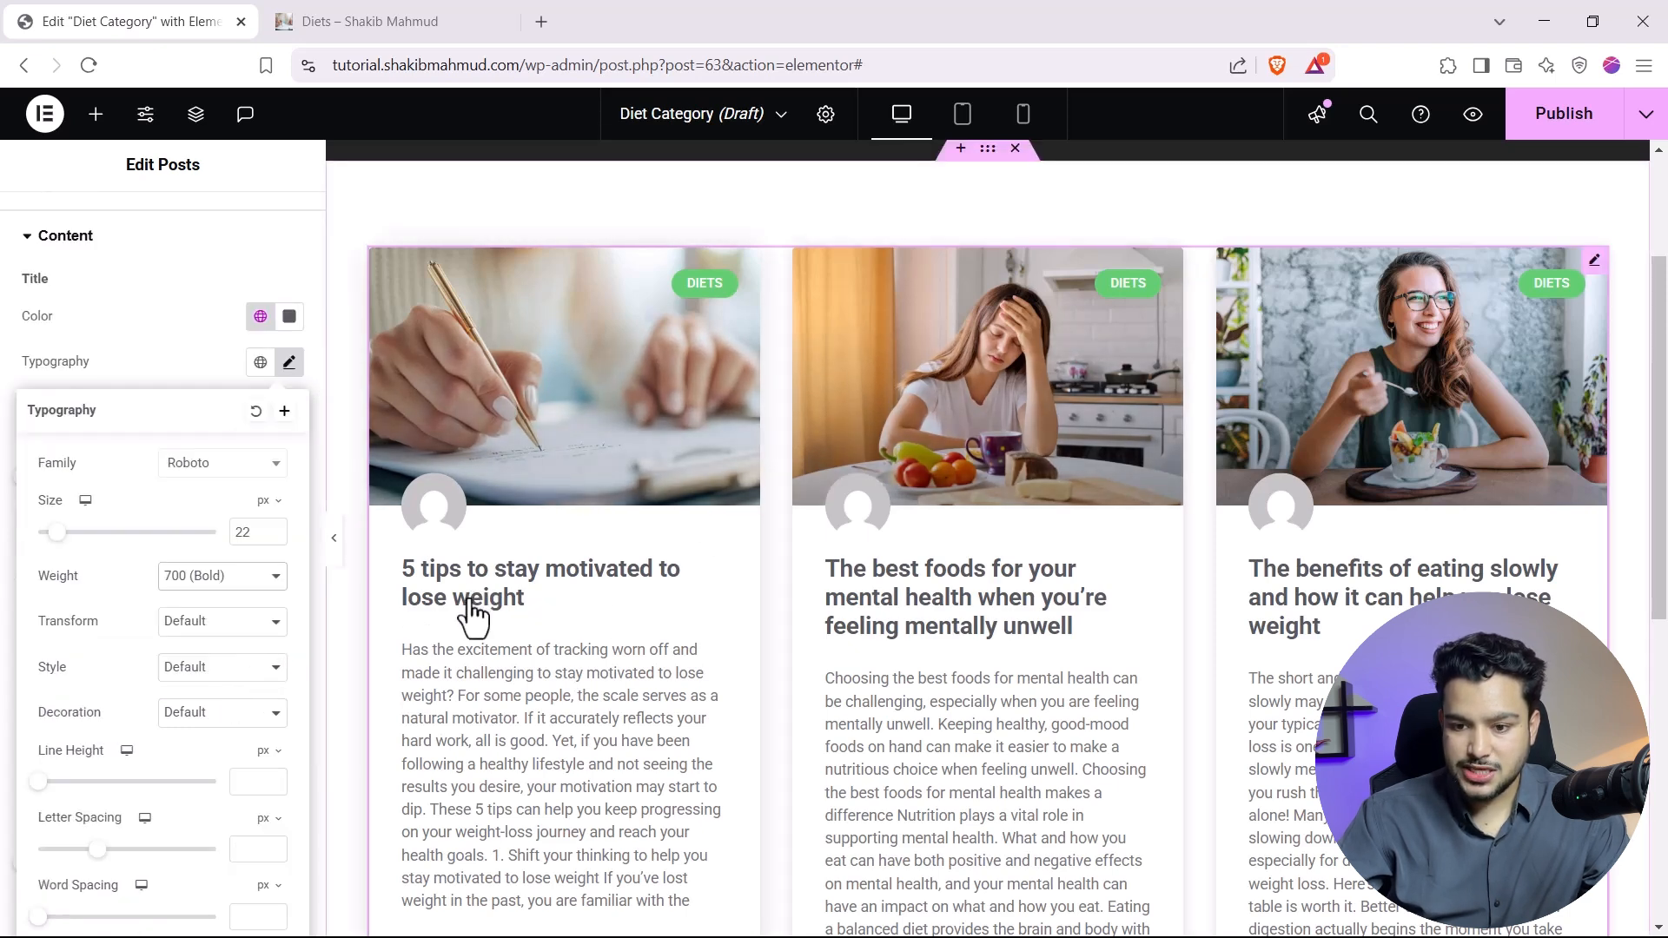
pyautogui.moveTo(39, 783); pyautogui.dragTo(86, 785)
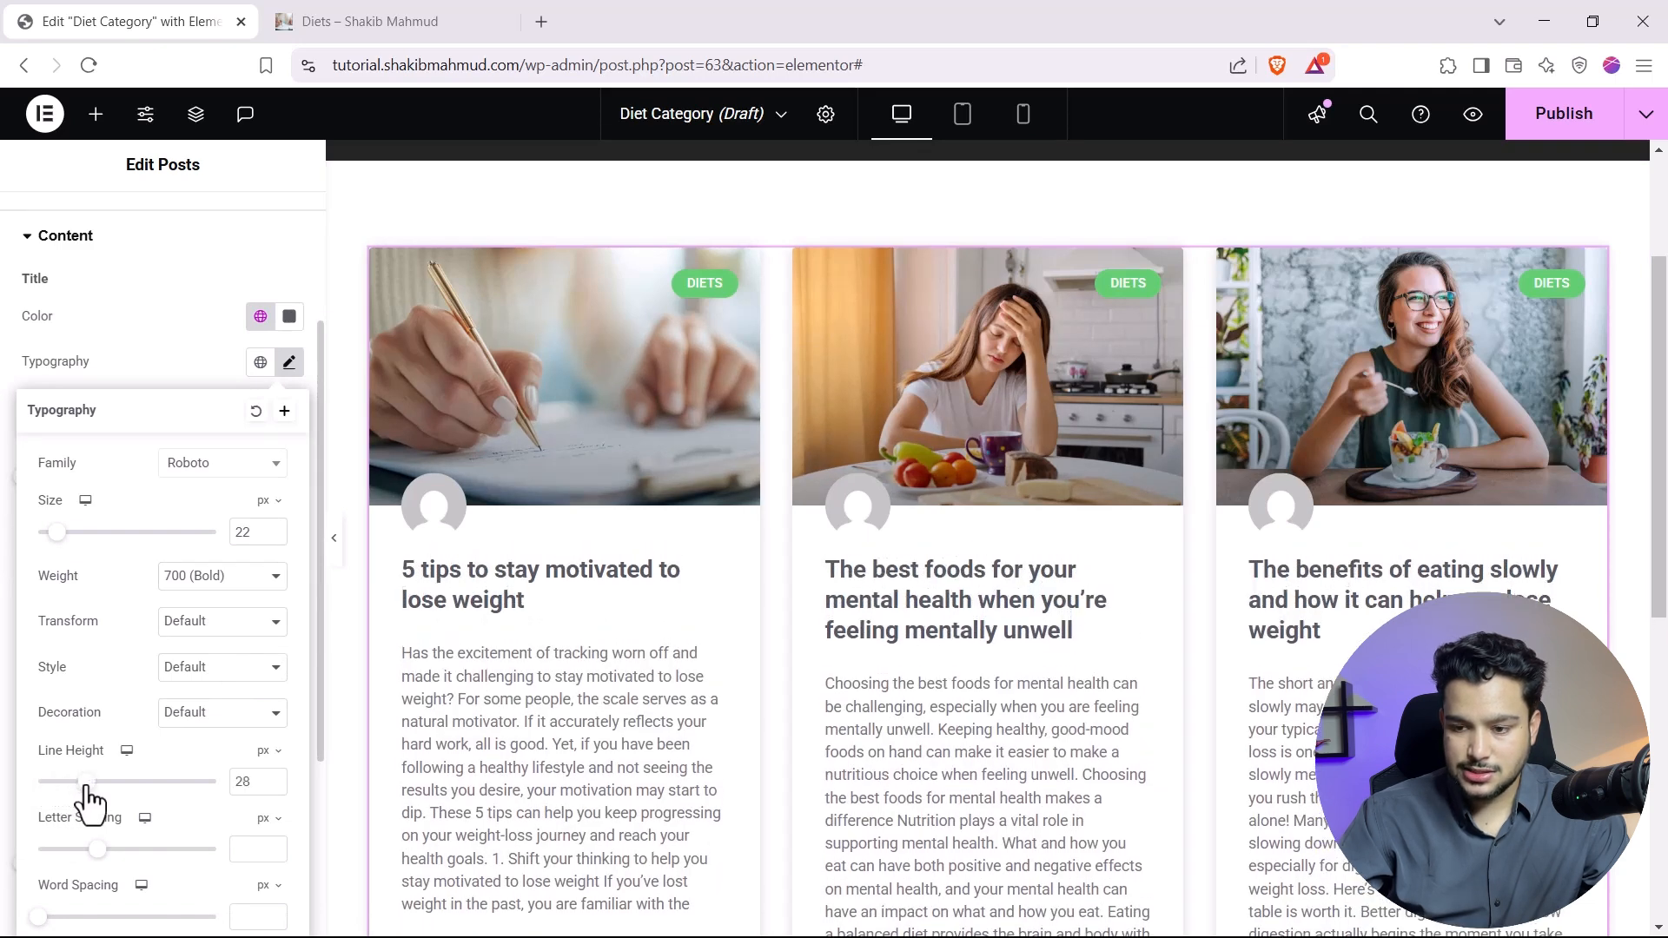
pyautogui.scroll(-1, 188, 791)
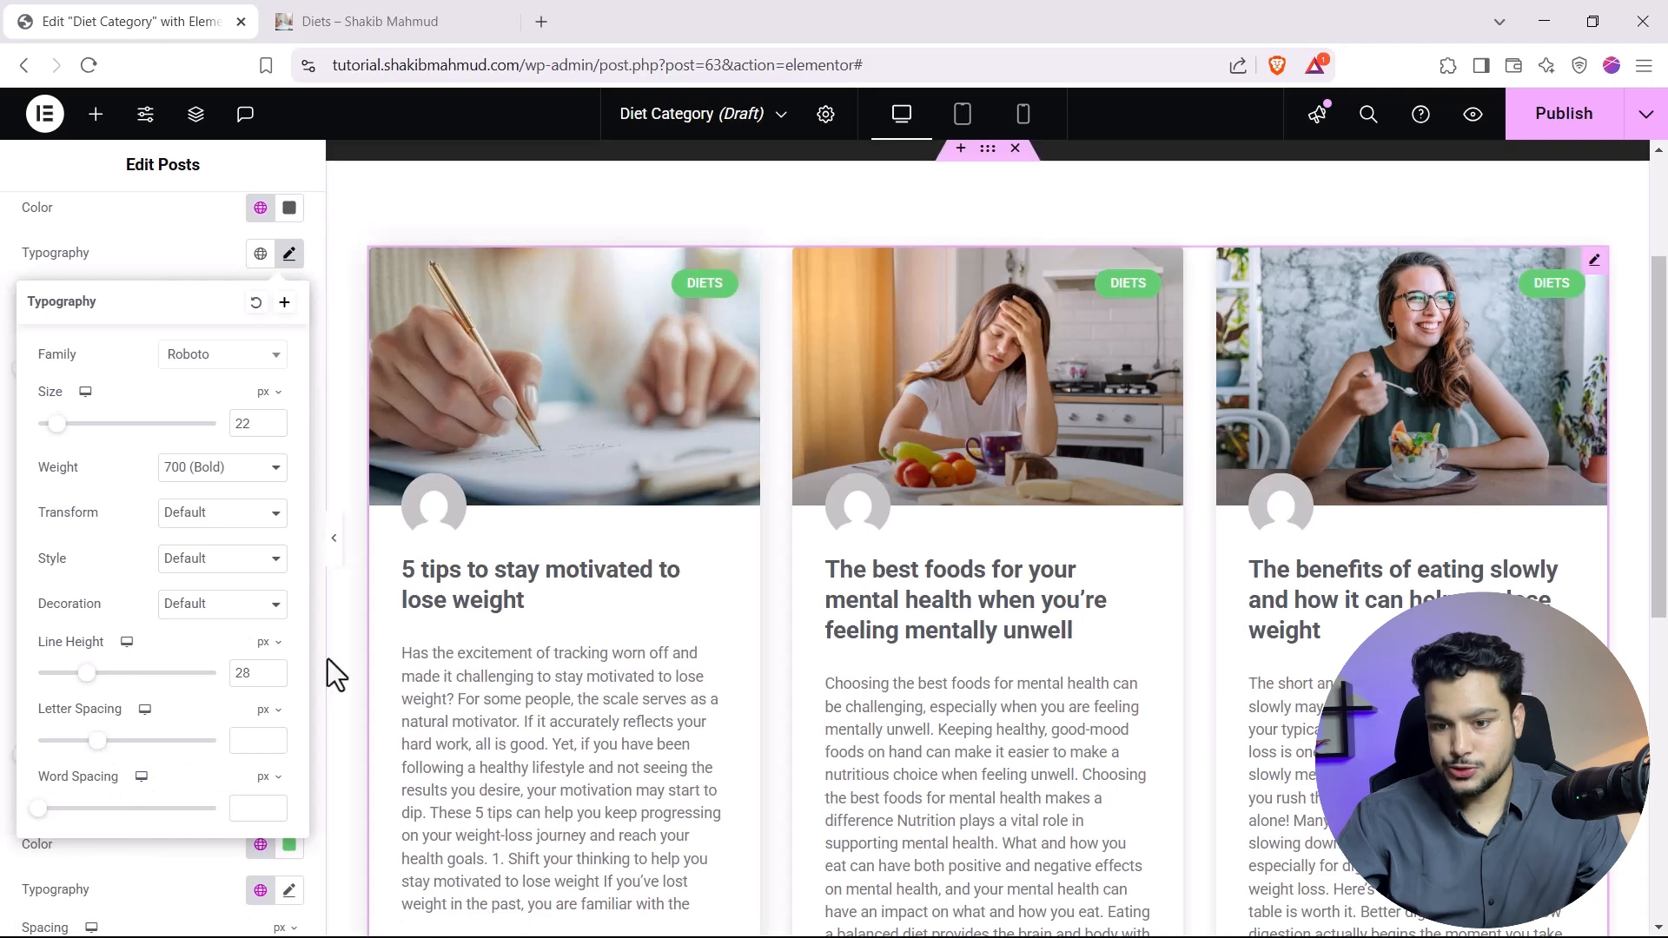
pyautogui.click(143, 862)
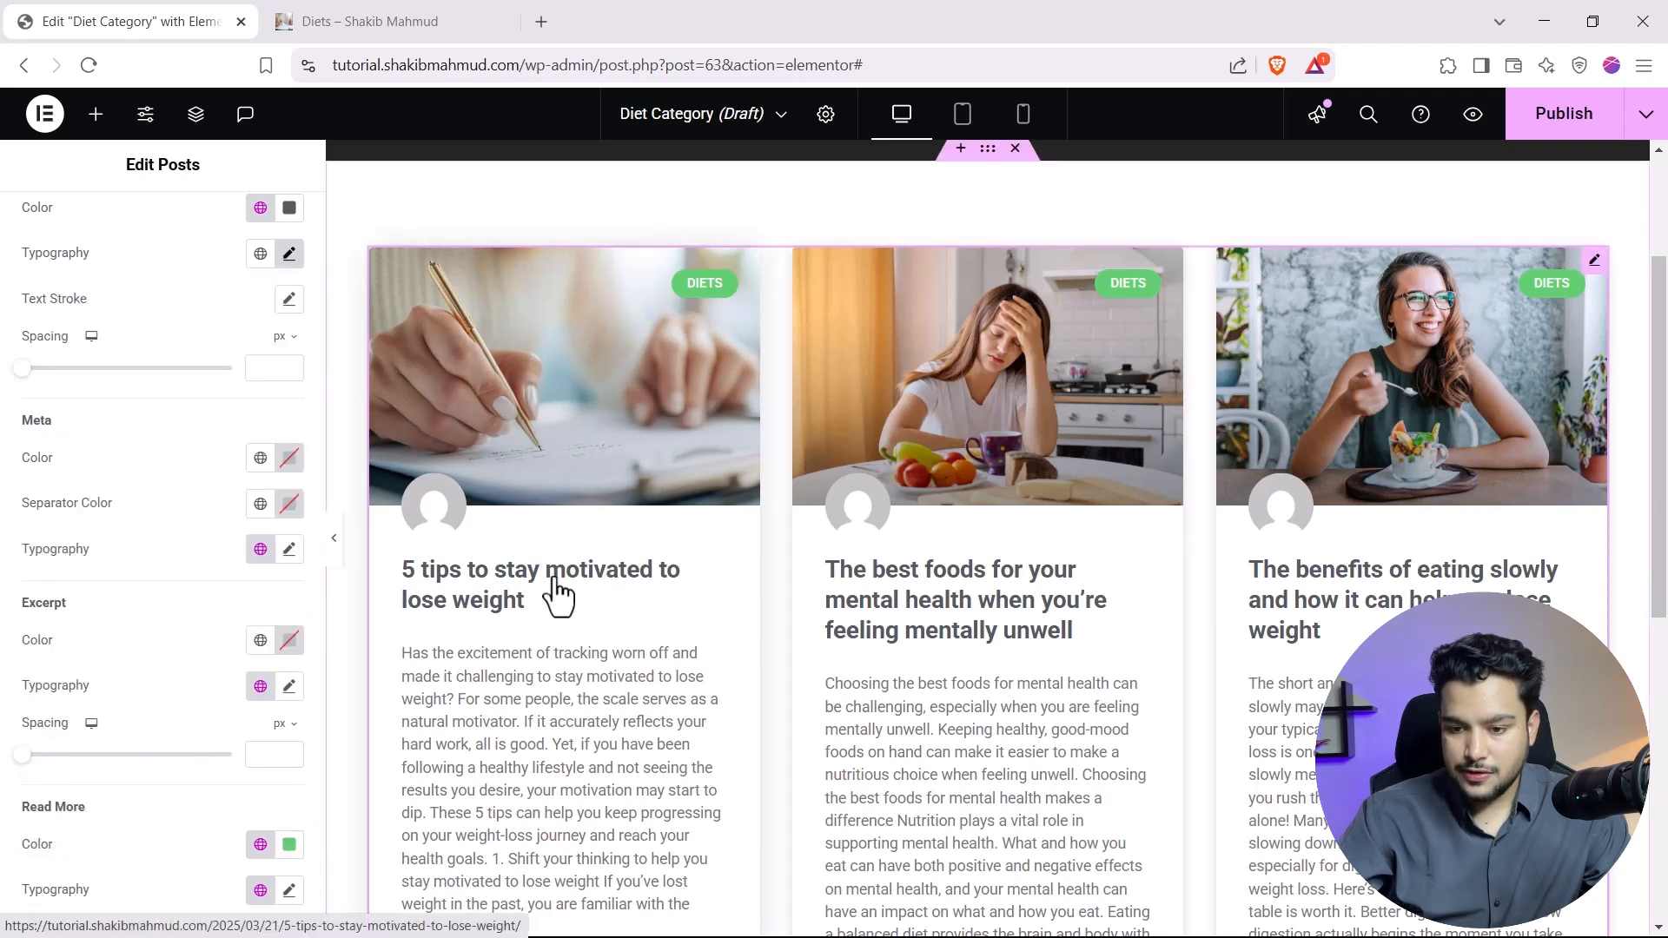
# Change the post title color to black, #000000.
pyautogui.scroll(2, 117, 482)
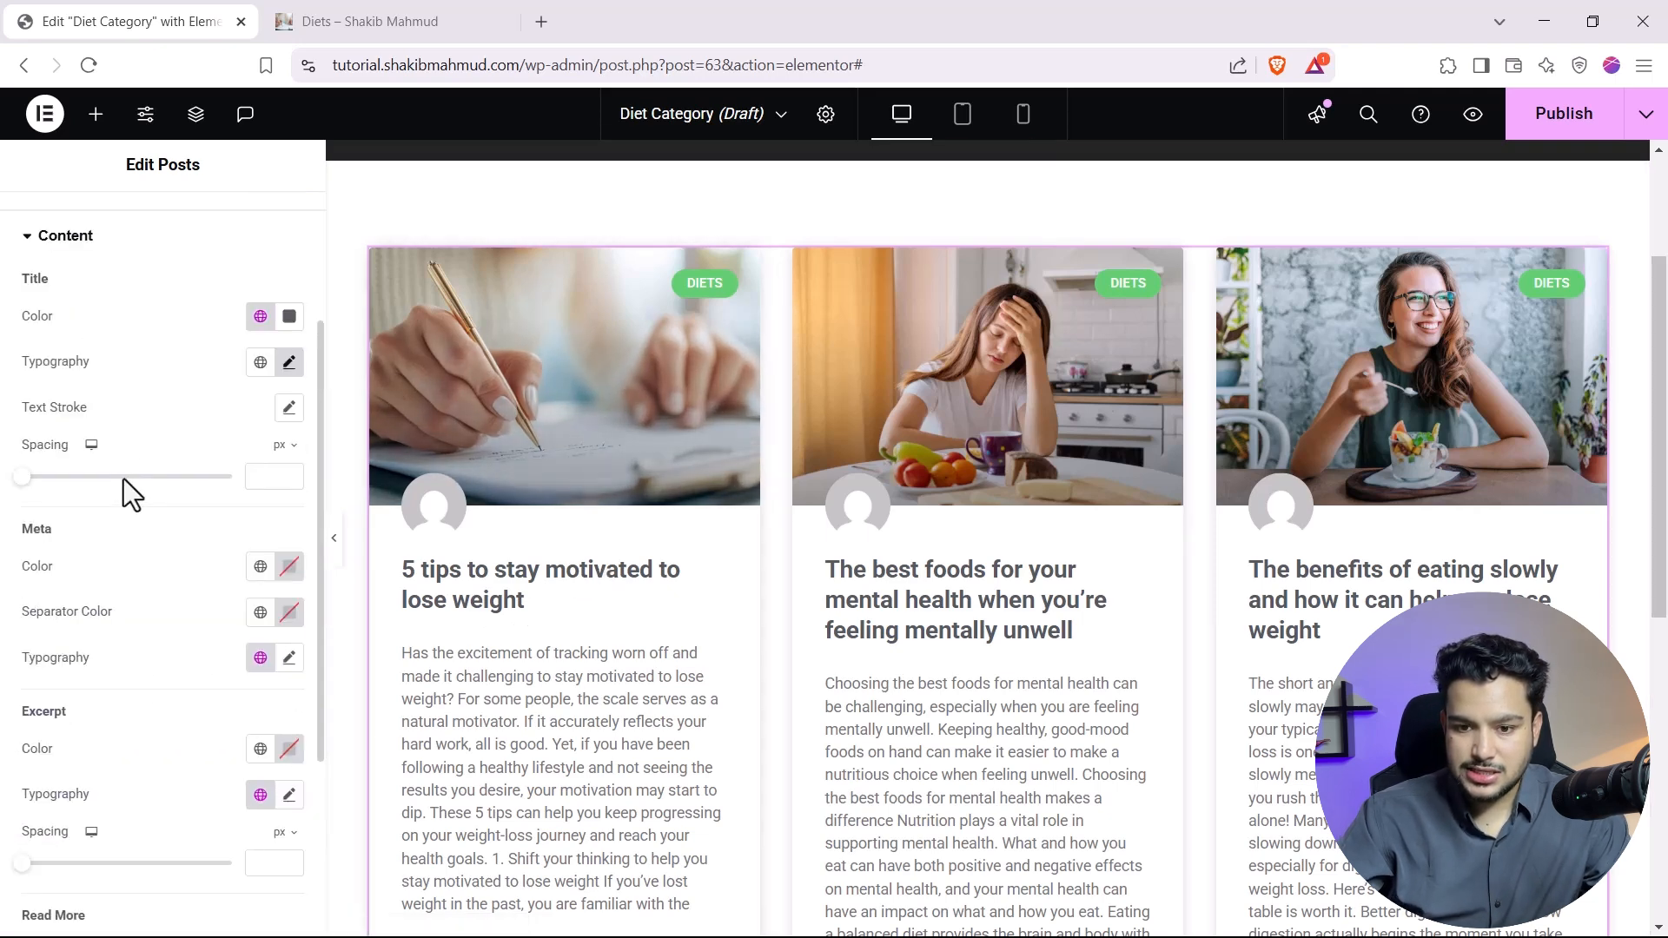
pyautogui.click(287, 322)
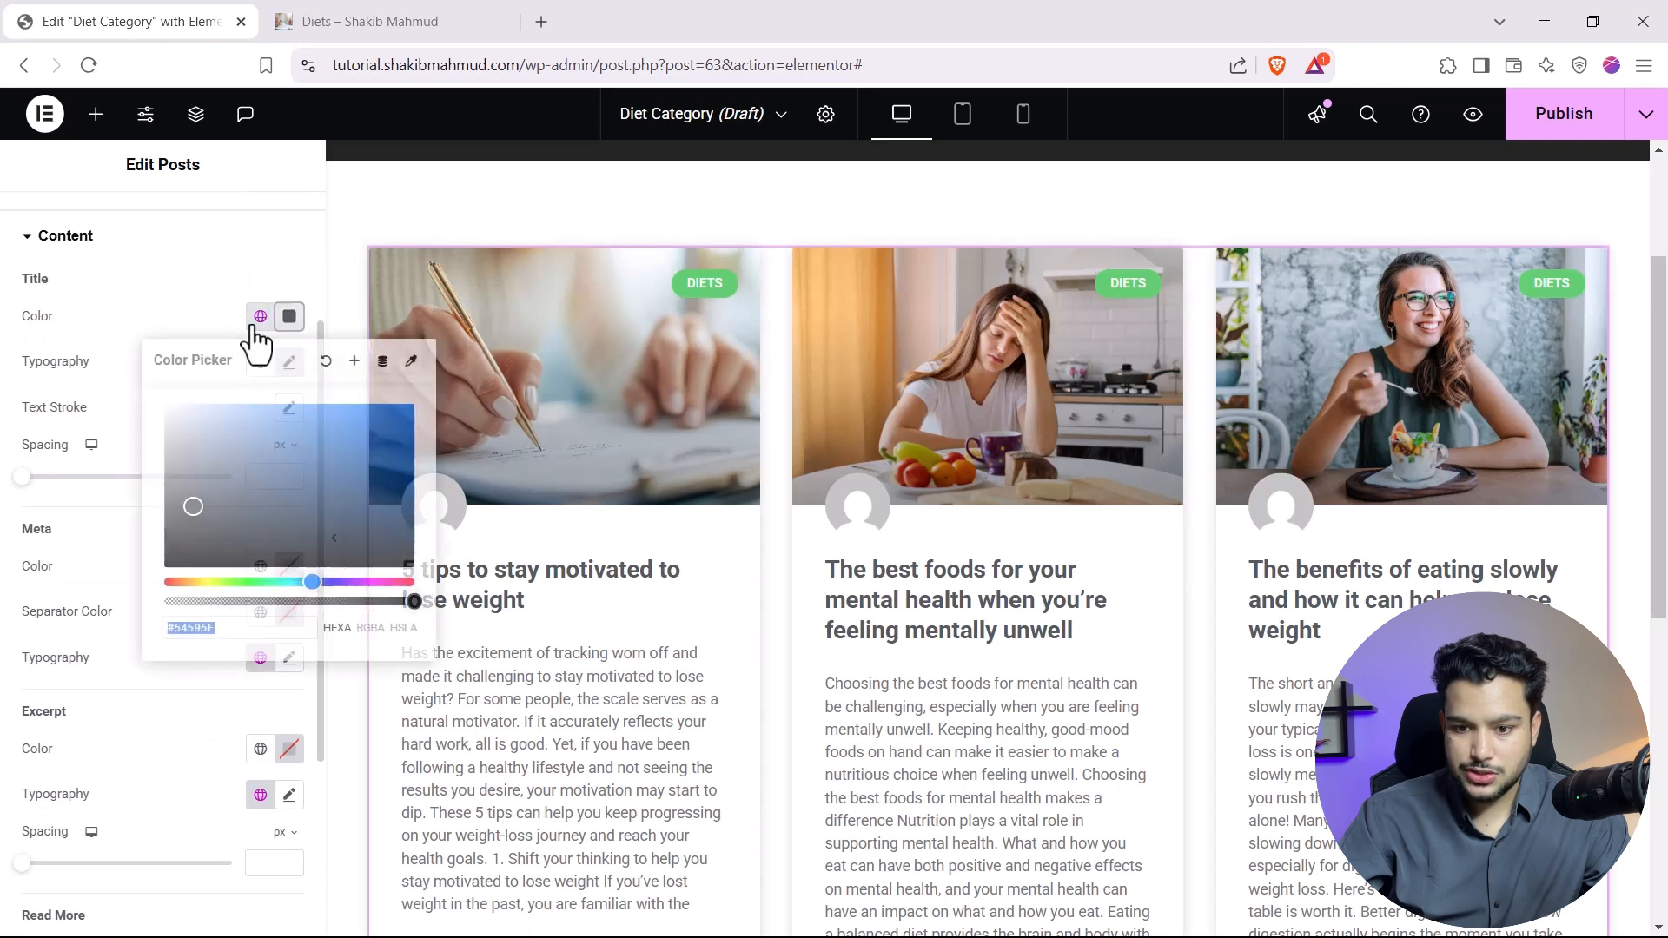
pyautogui.moveTo(212, 544); pyautogui.dragTo(129, 597)
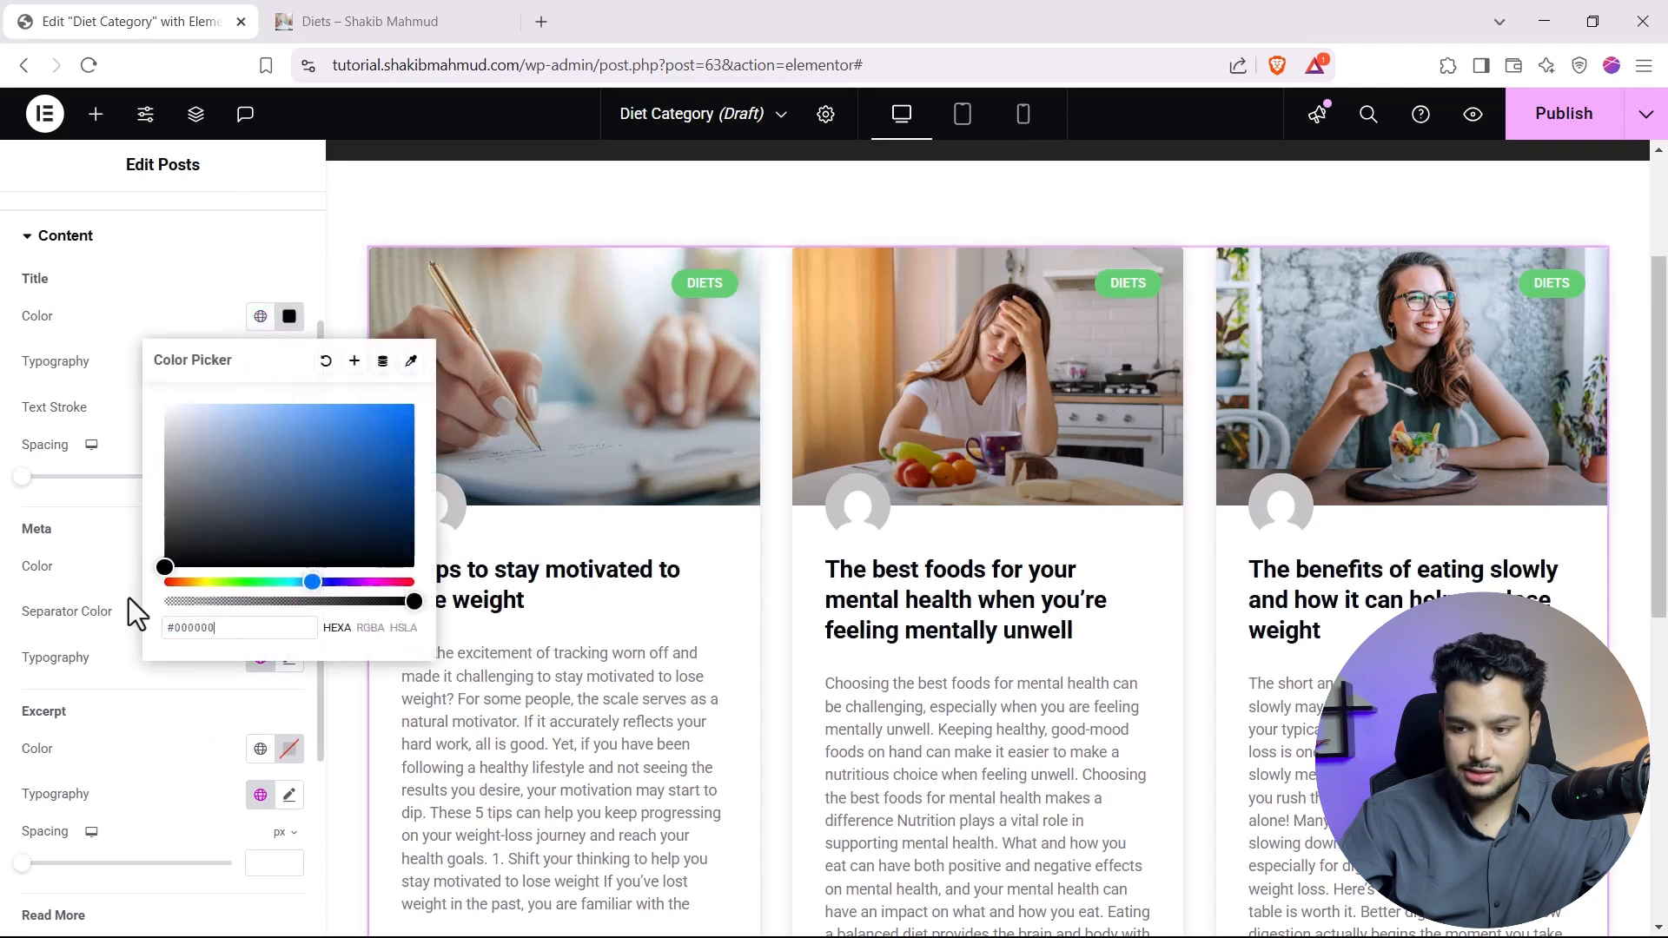
pyautogui.click(123, 691)
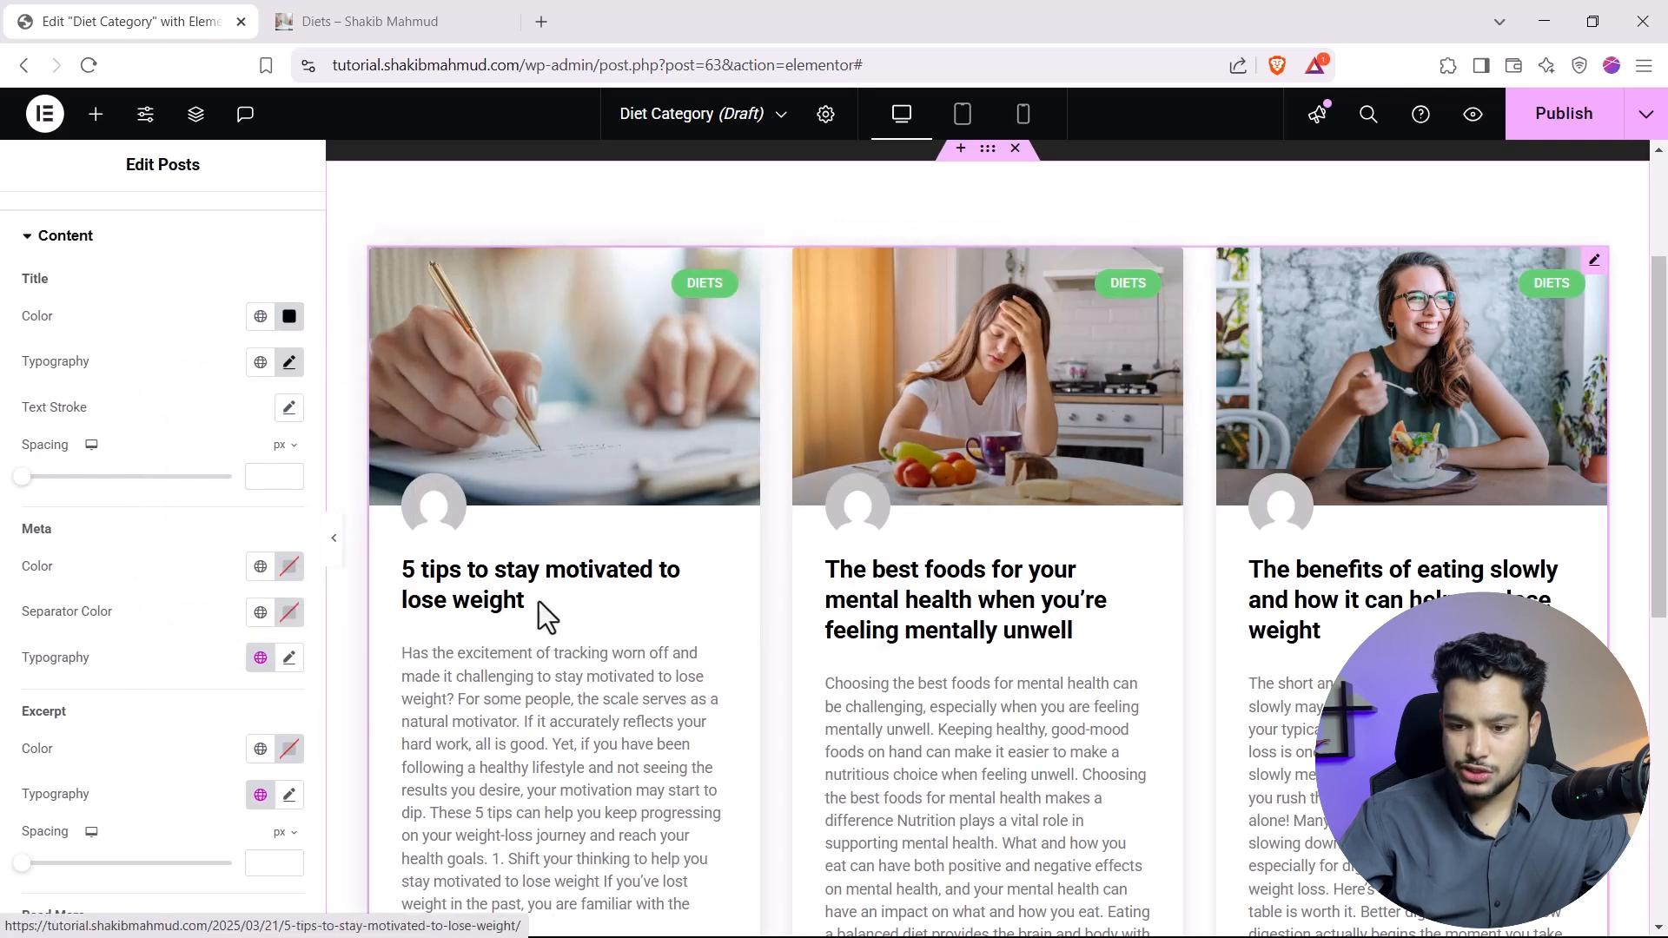
# Change the post excerpt color to near-black, #0E0E0E.
pyautogui.scroll(-1, 481, 649)
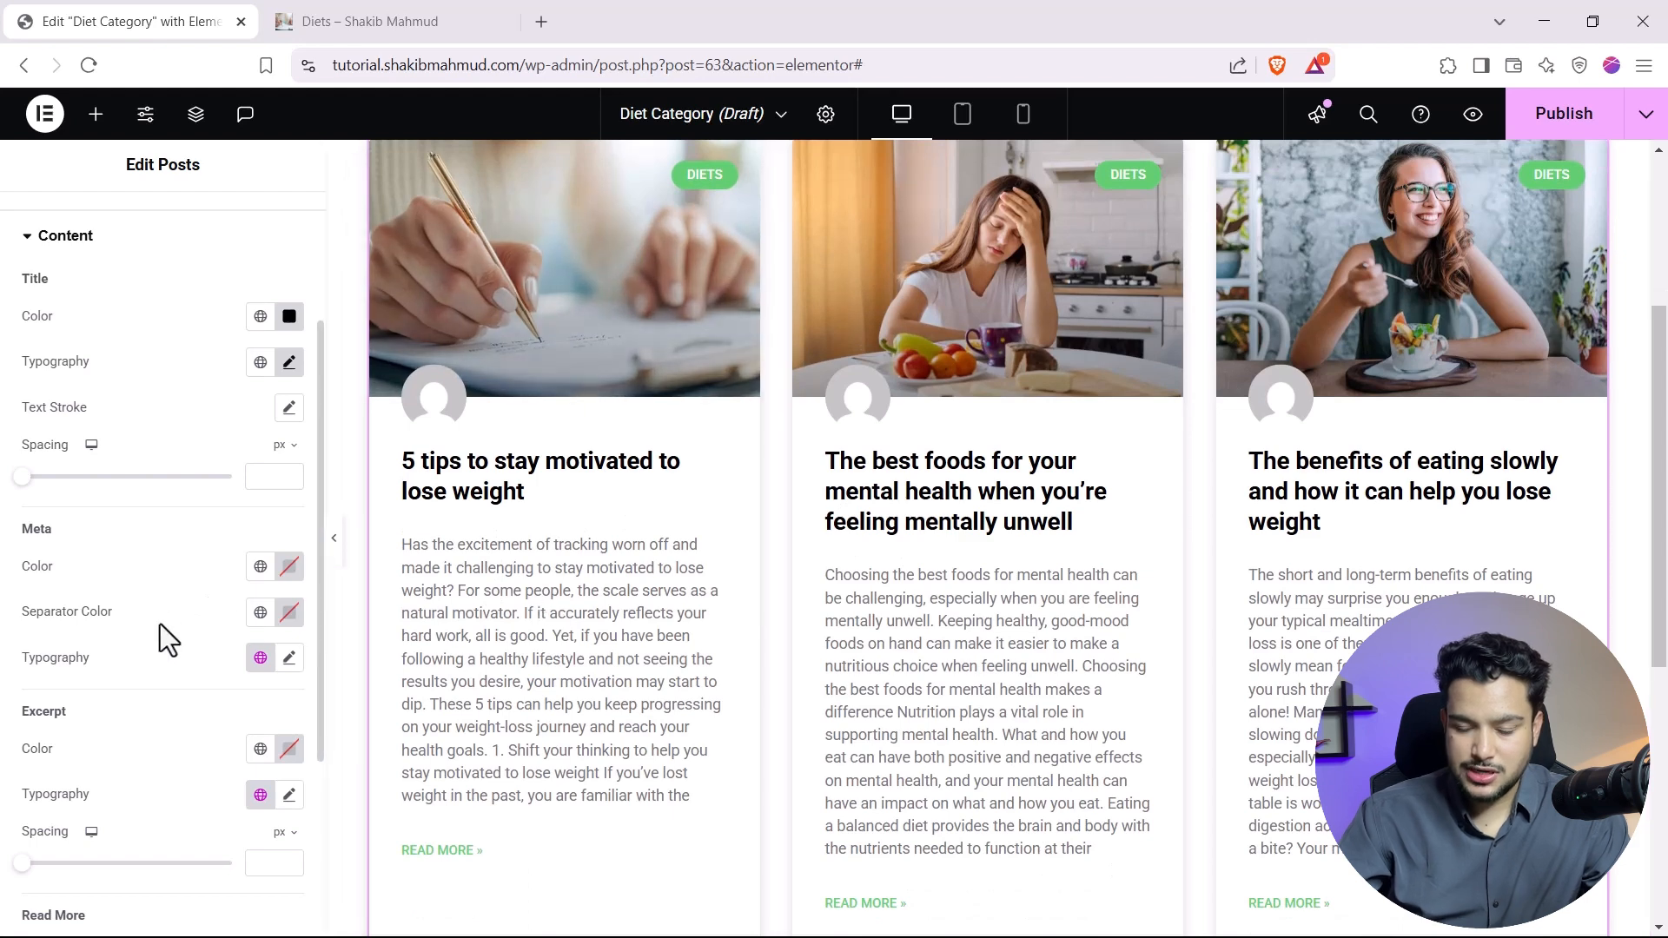
pyautogui.scroll(-1, 106, 658)
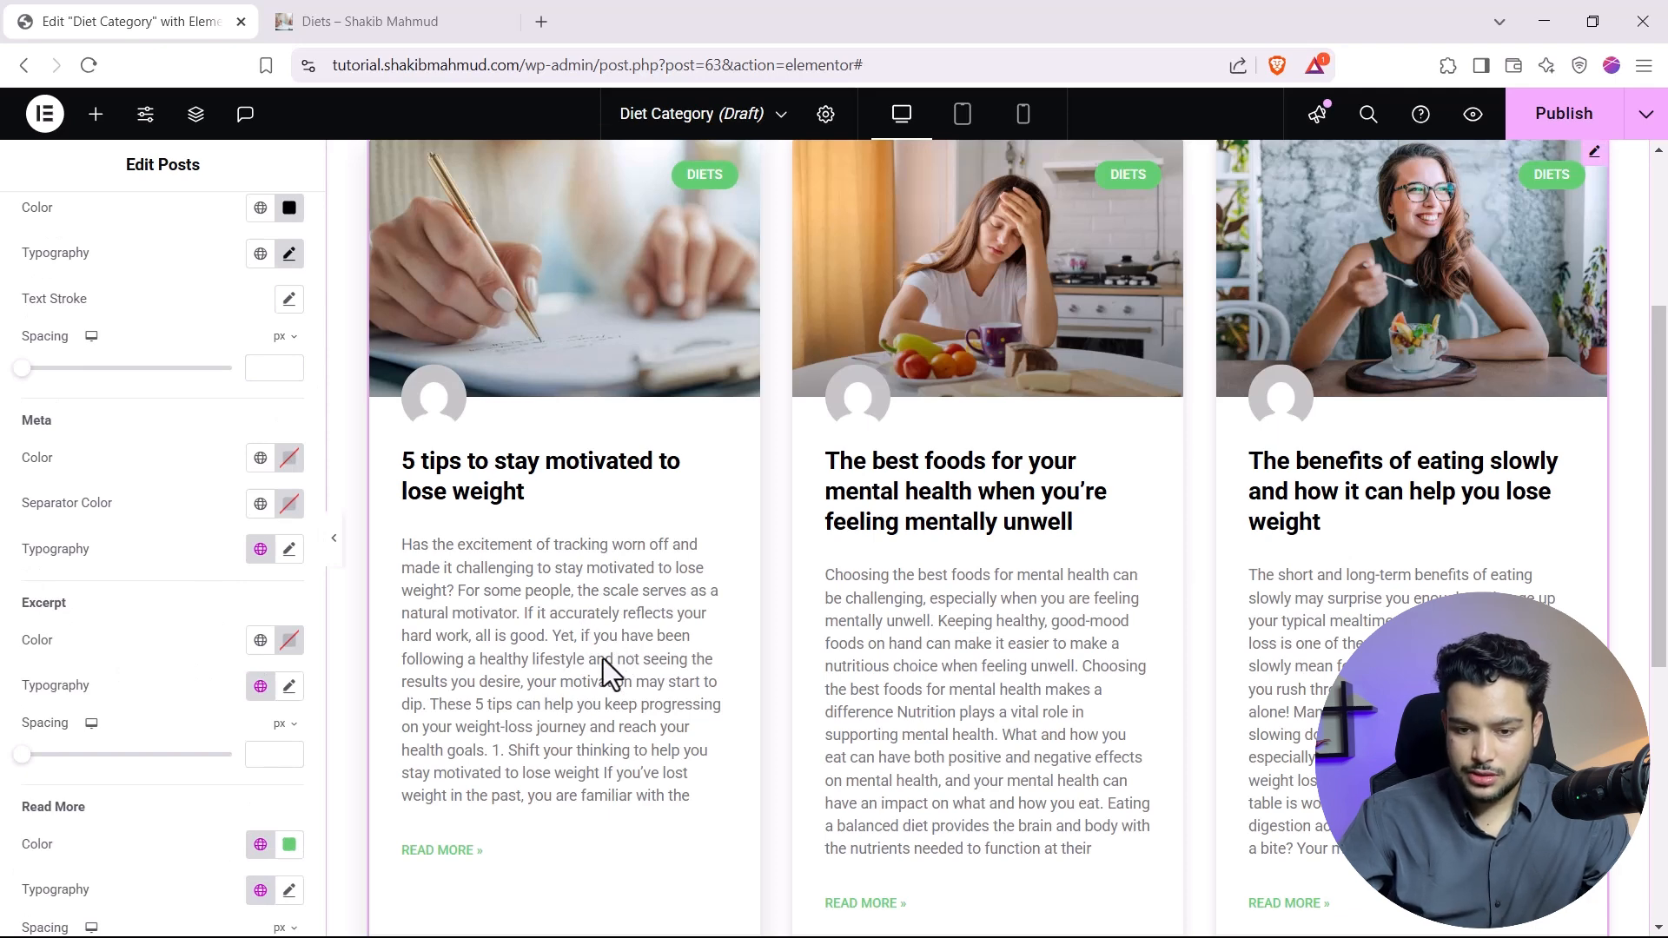
pyautogui.click(289, 641)
pyautogui.moveTo(233, 487)
pyautogui.mouseDown()
pyautogui.moveTo(194, 473)
pyautogui.moveTo(116, 542)
pyautogui.mouseUp()
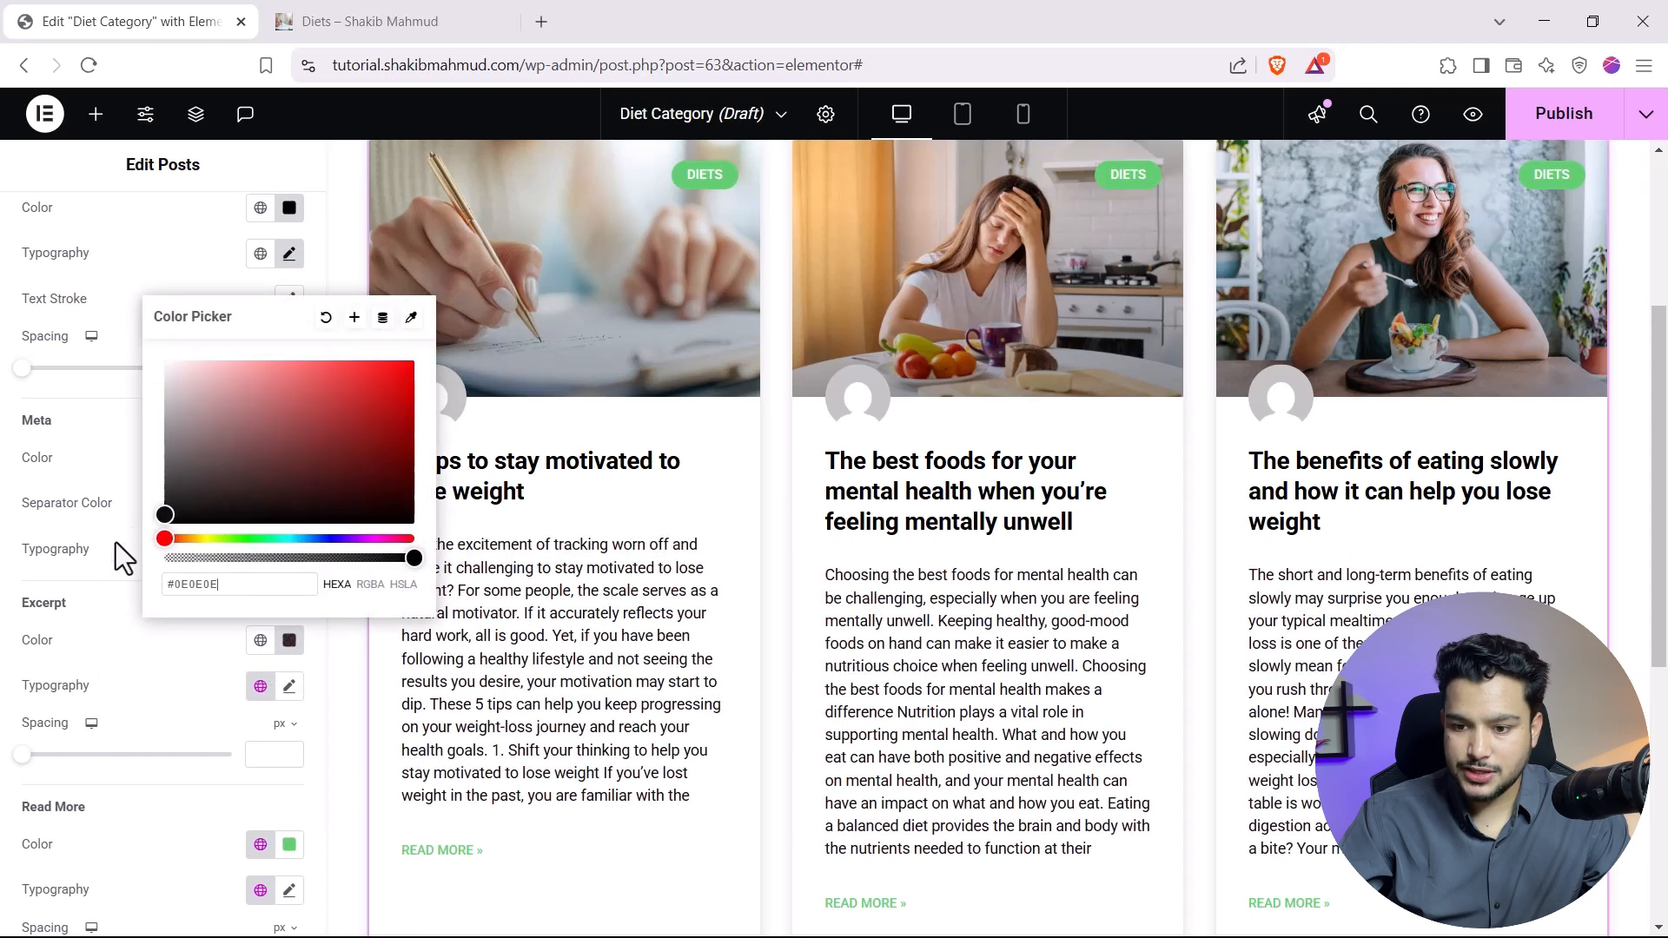
# Try an 18 px font size for the post excerpts and reduce it to 16 px.
pyautogui.click(153, 688)
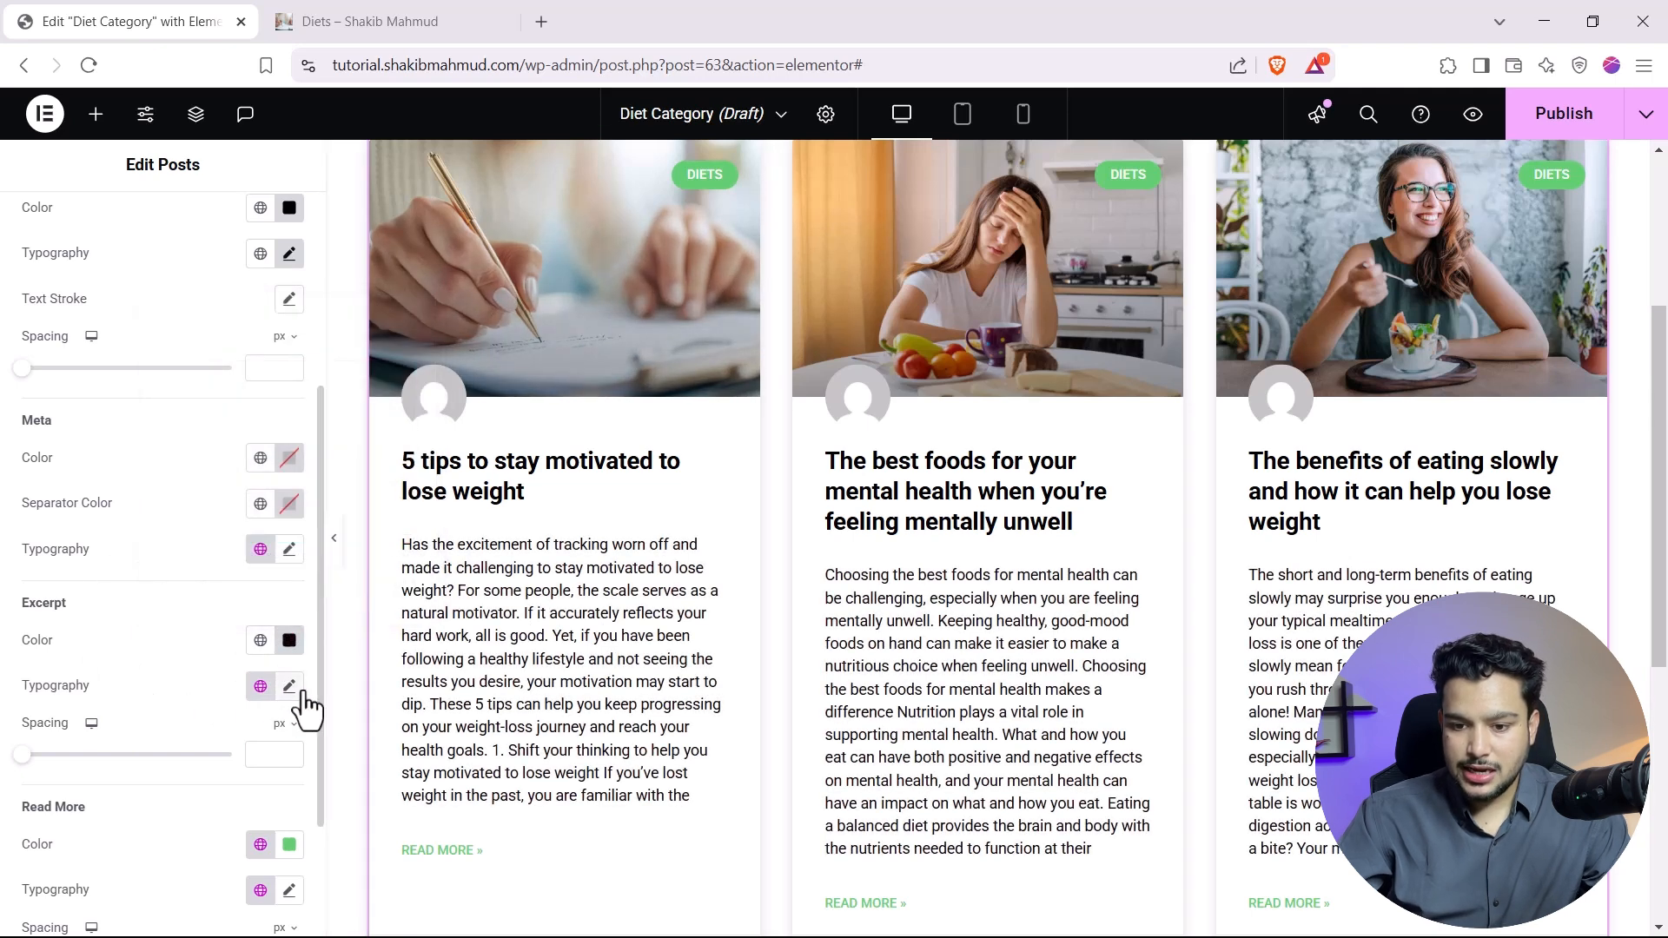
pyautogui.click(290, 686)
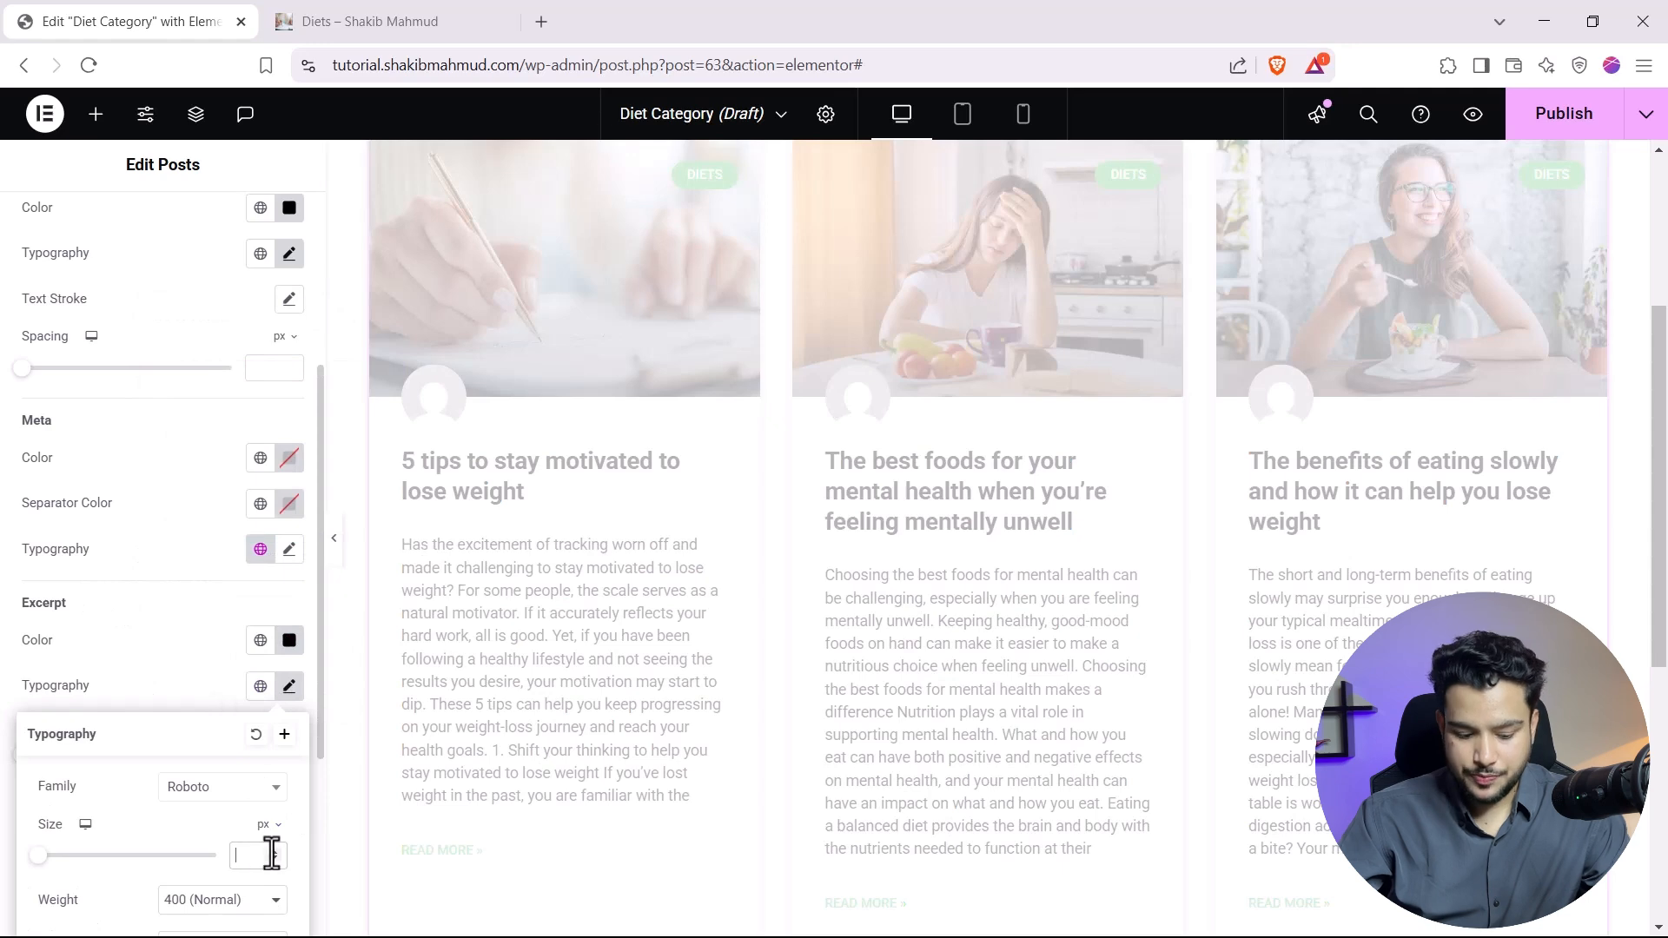
pyautogui.write('2')
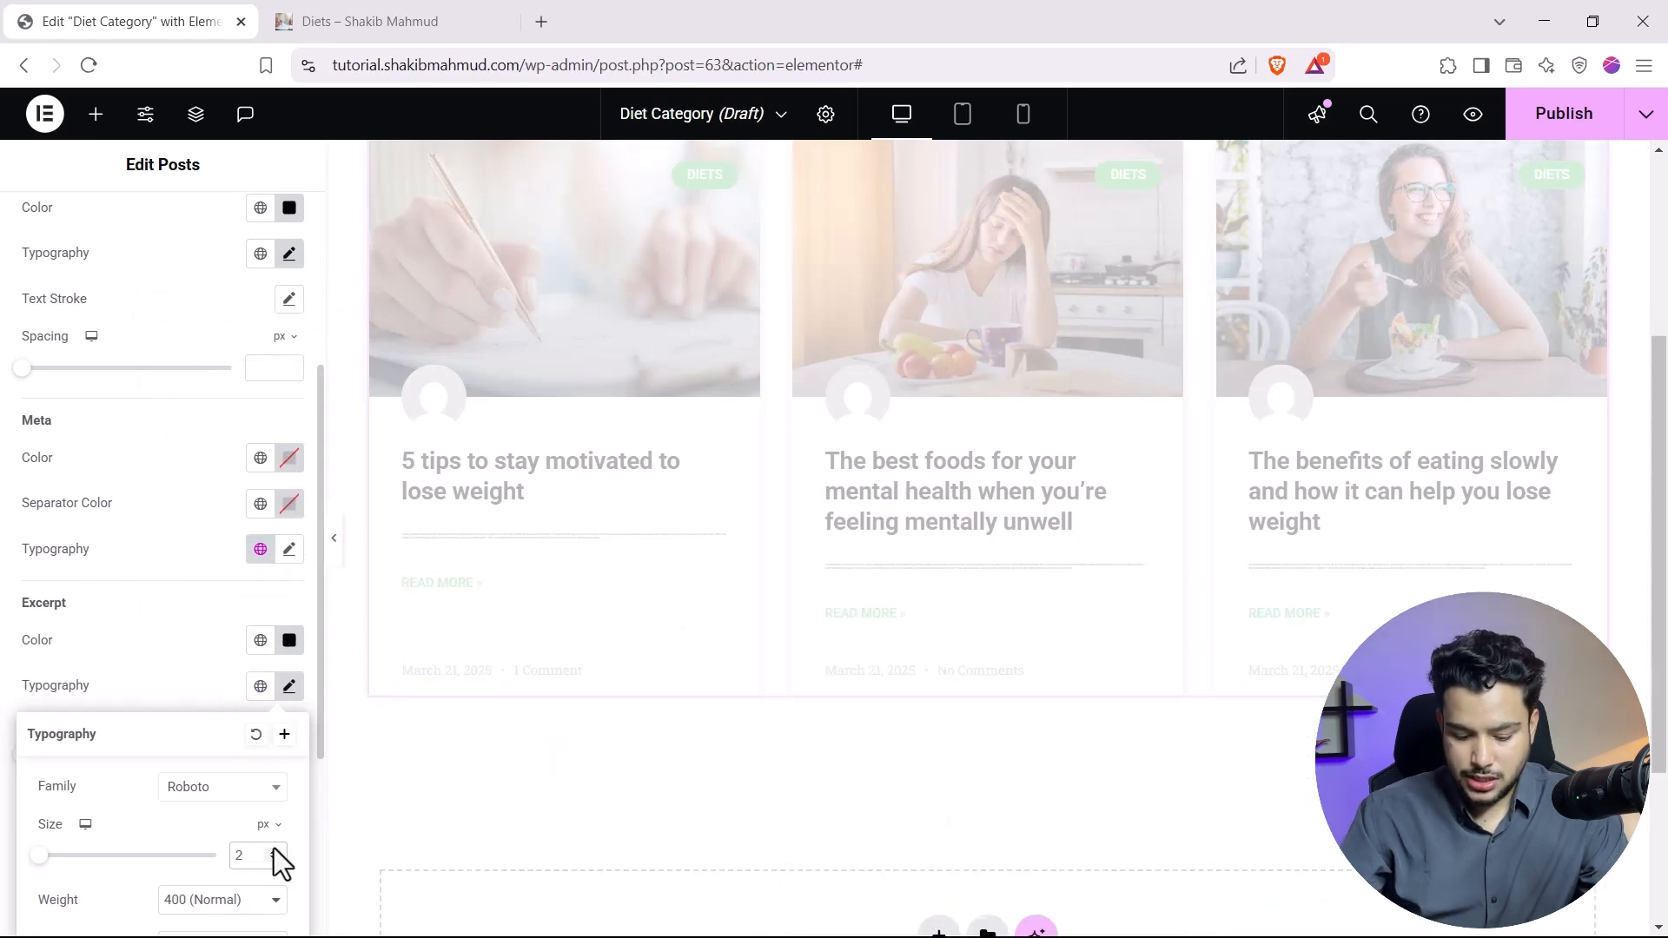
pyautogui.press('BackSpace')
pyautogui.write('18')
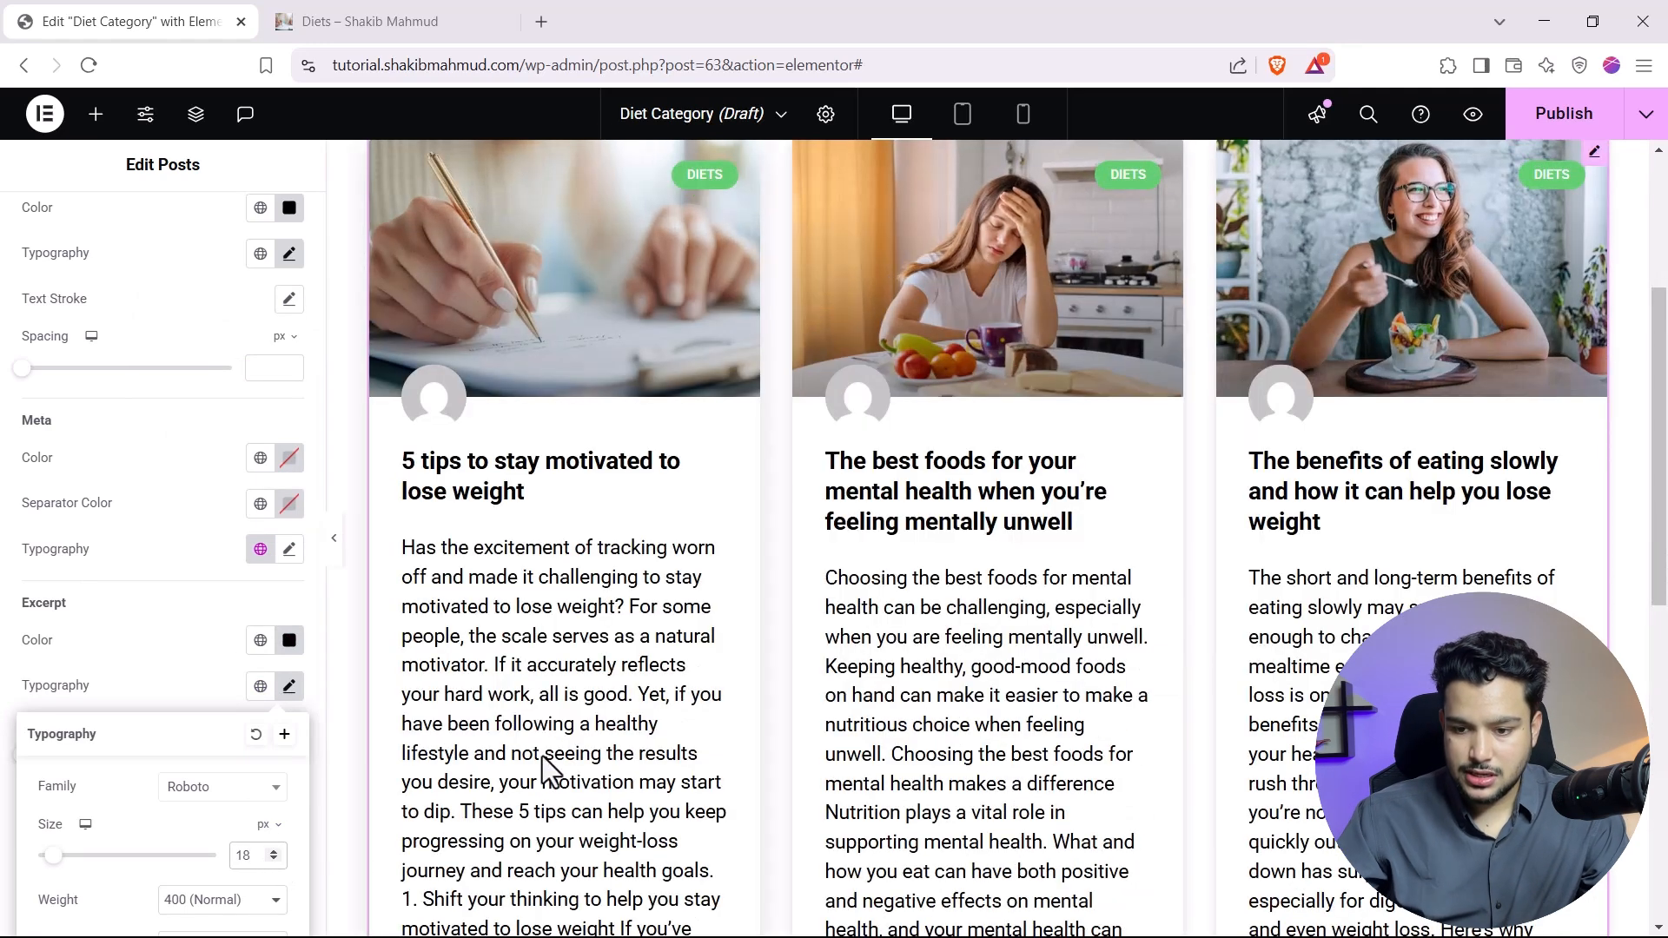
pyautogui.scroll(-3, 252, 847)
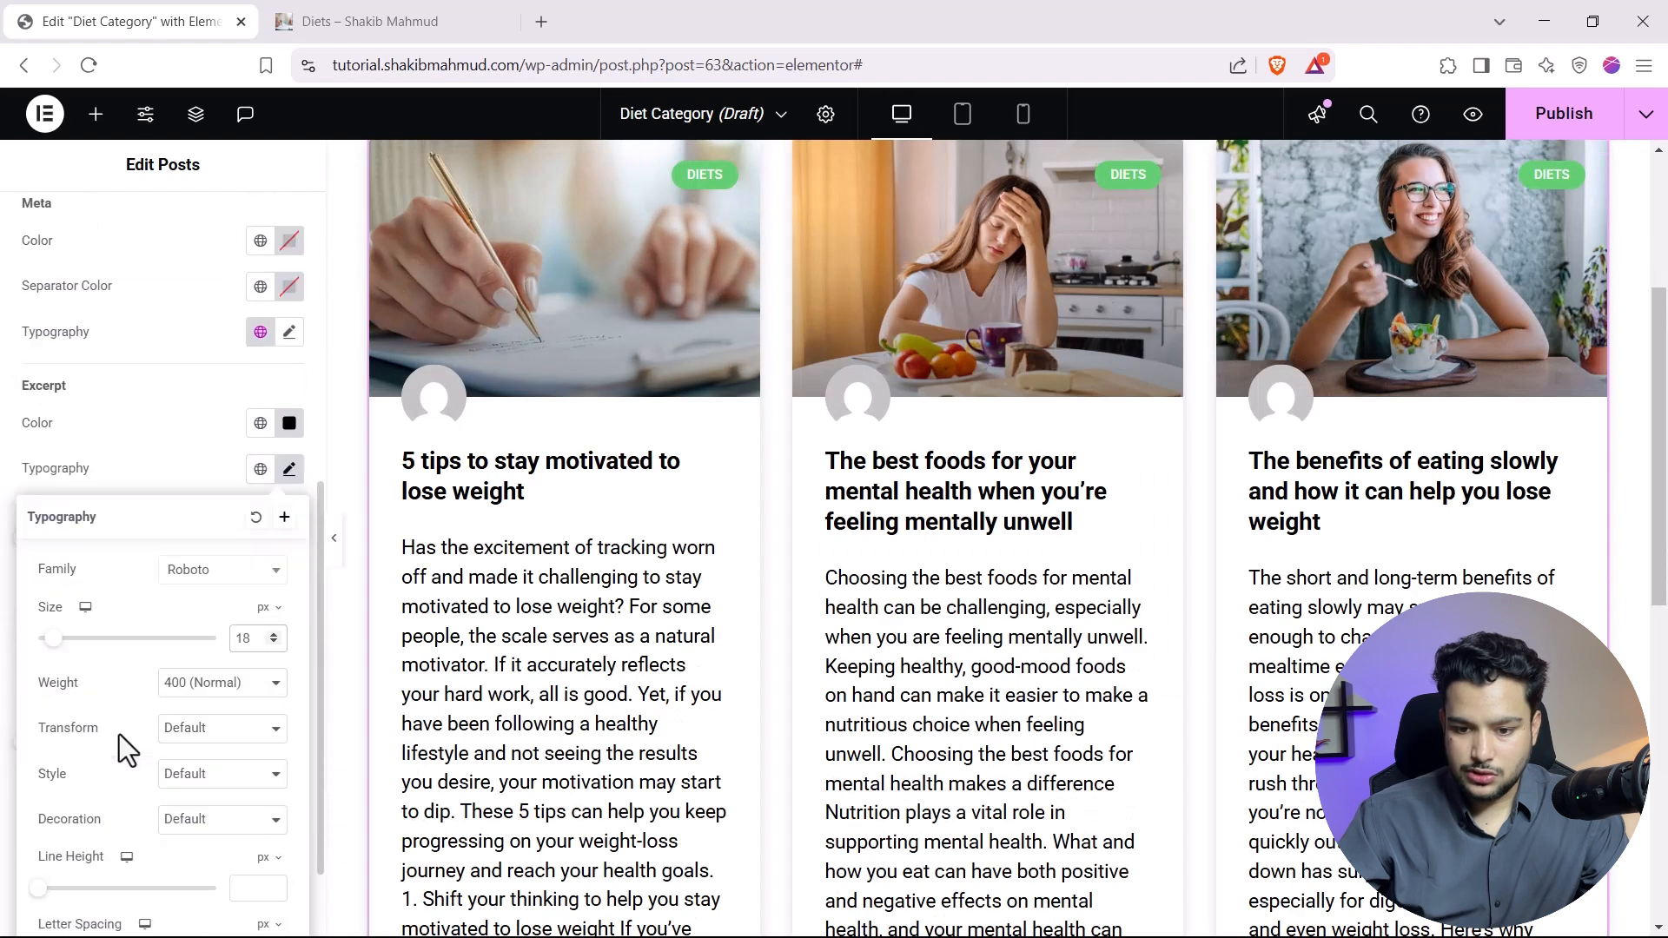
pyautogui.click(274, 643)
pyautogui.click(274, 643)
pyautogui.scroll(-2, 1063, 746)
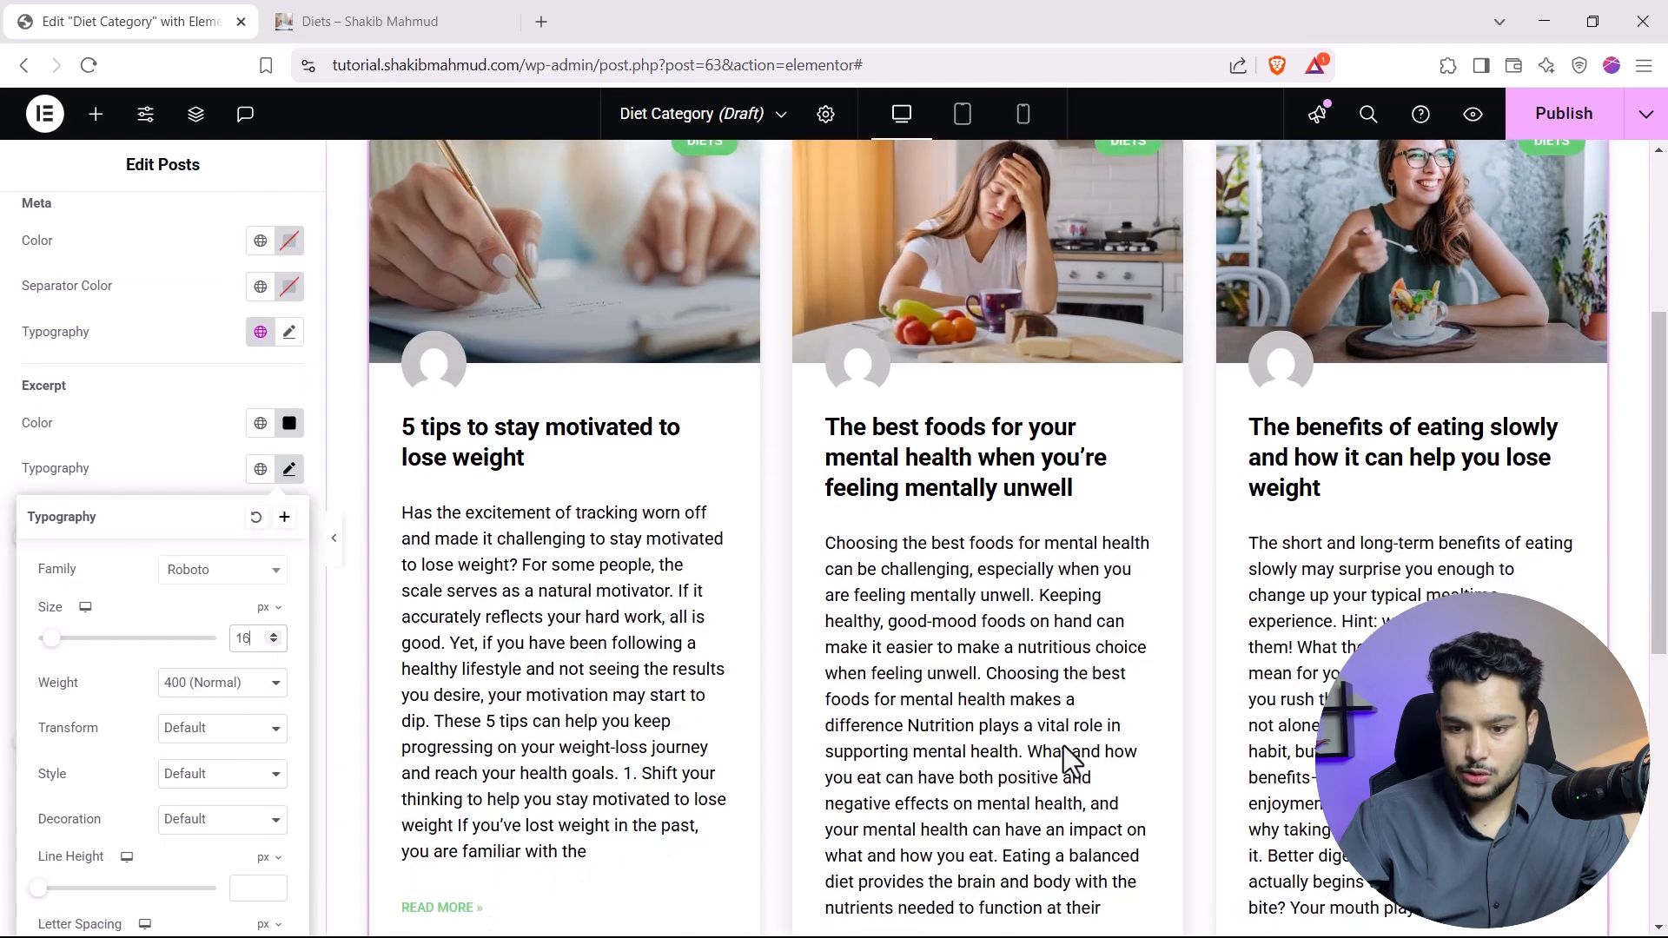
# Check the excerpt's font weight options, keep 400 (Normal), and close the typography settings.
pyautogui.click(215, 687)
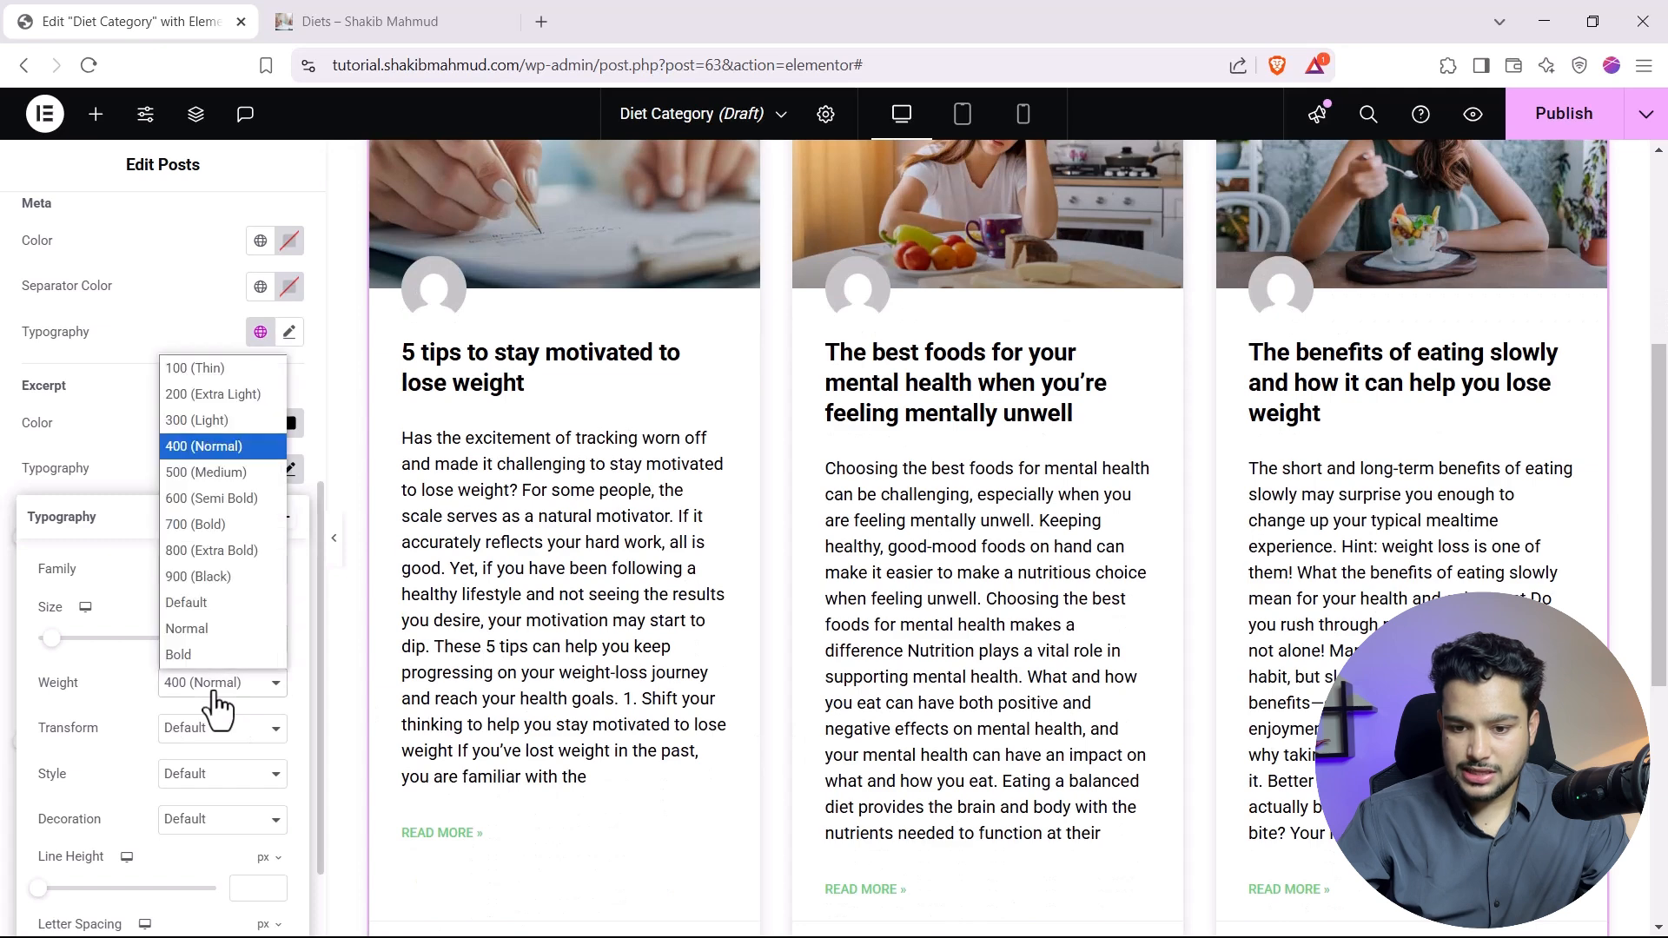
pyautogui.click(103, 709)
pyautogui.scroll(-2, 103, 709)
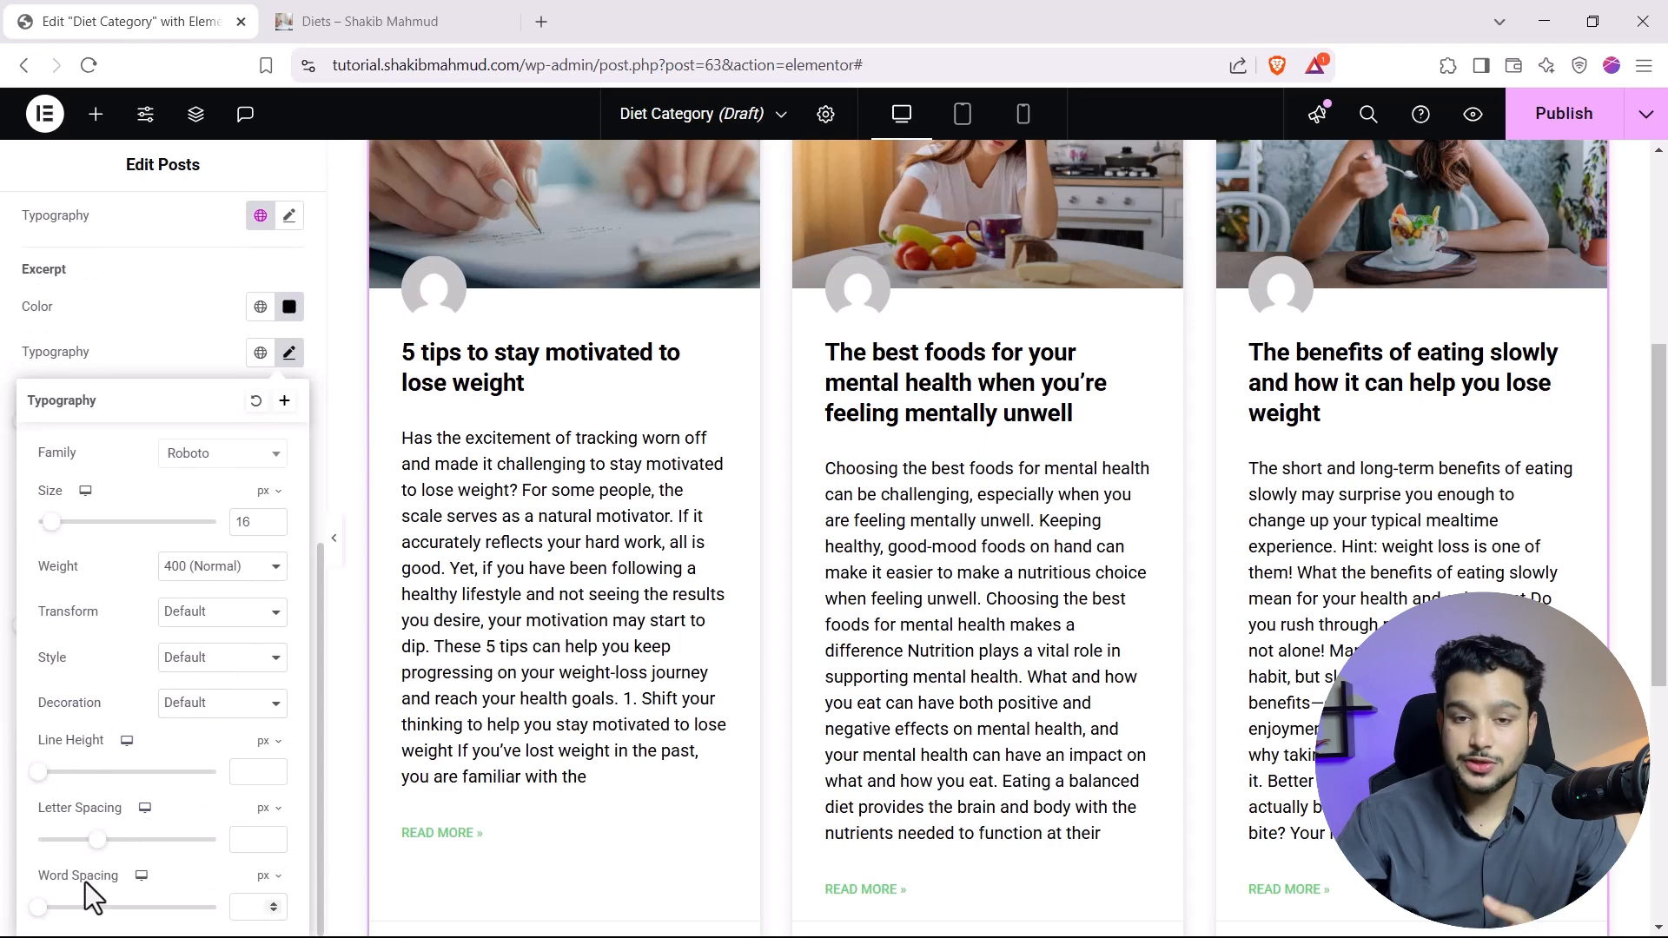
pyautogui.click(87, 344)
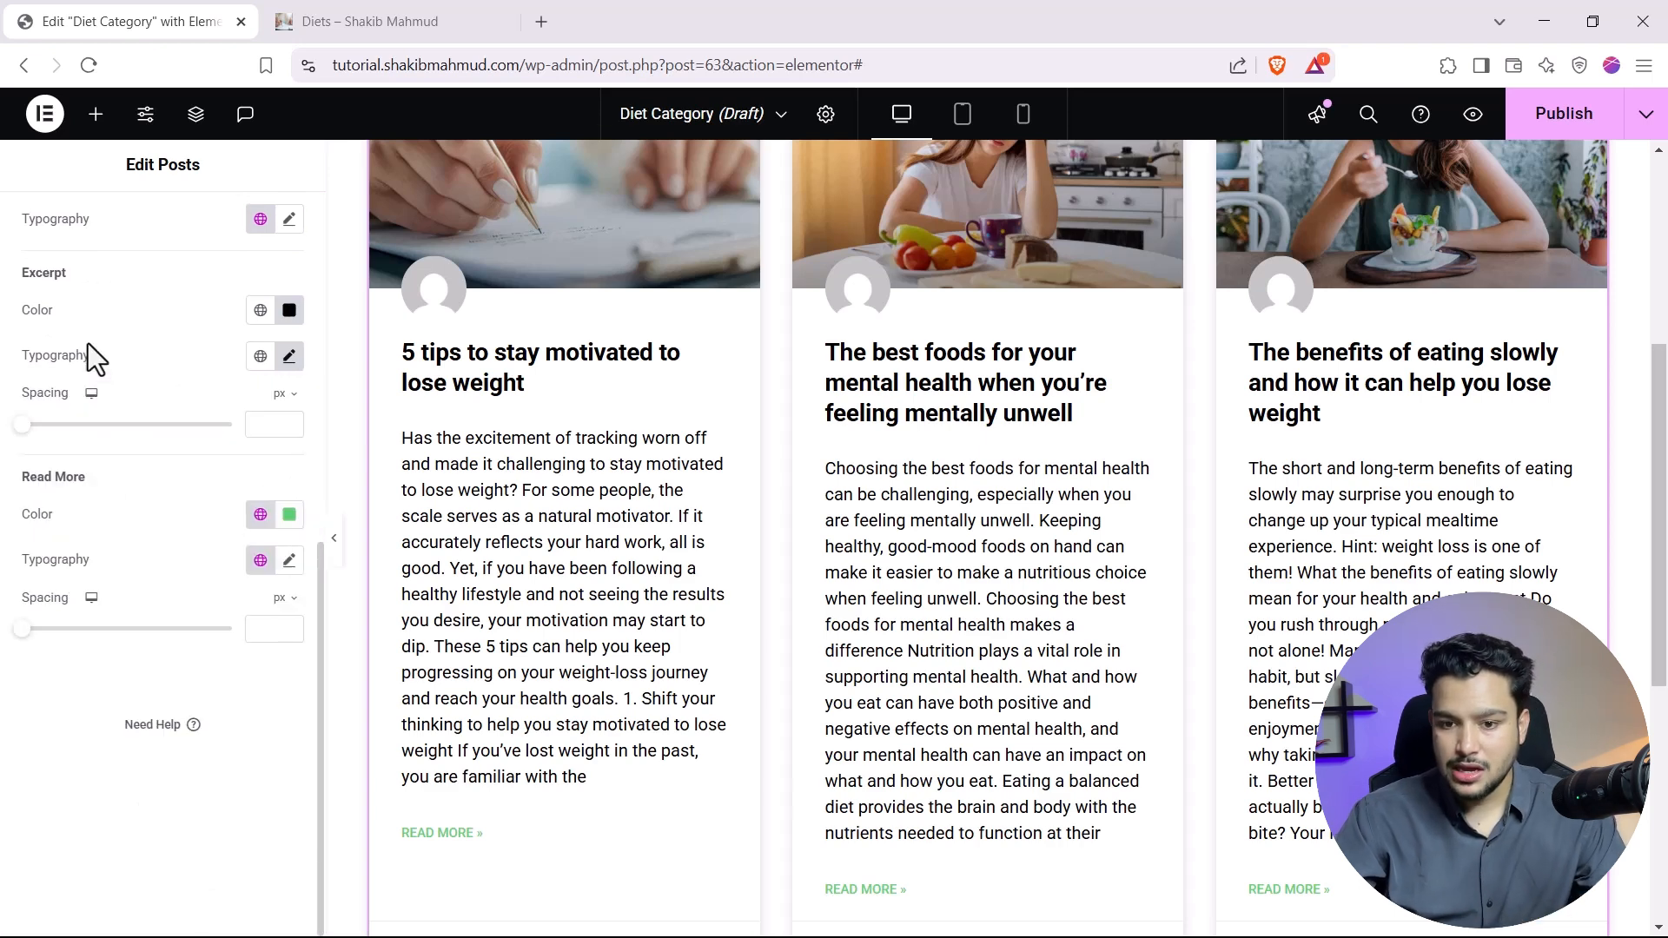
# Change the Read More link color to black by darkening it in the color picker.
pyautogui.scroll(-1, 567, 832)
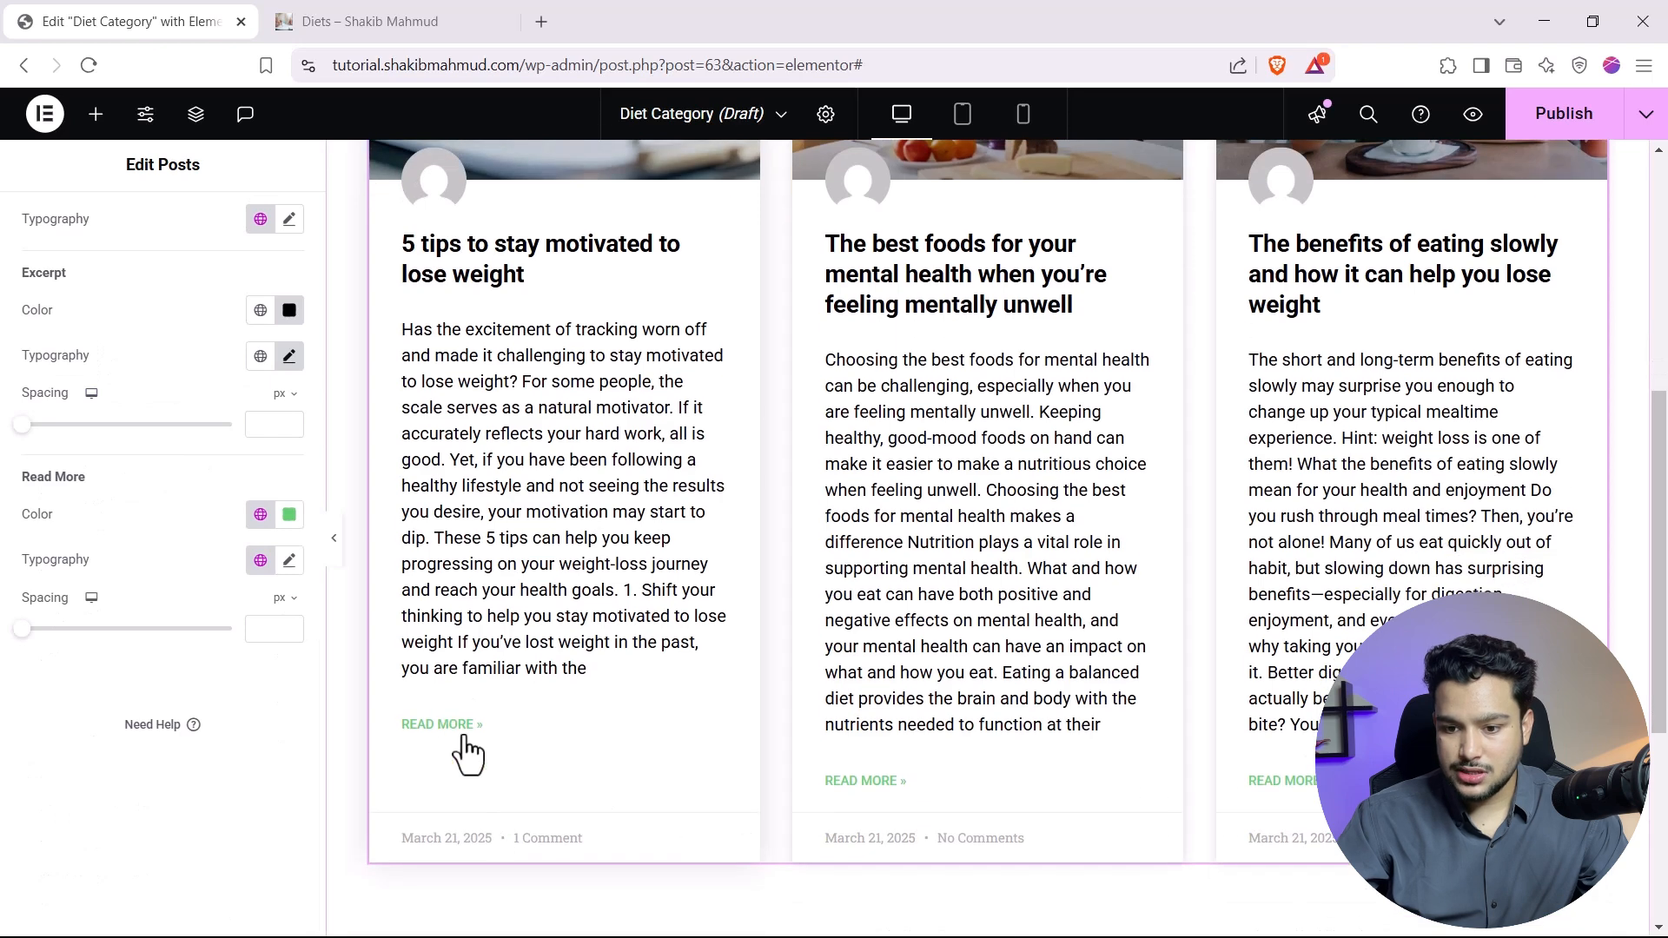
pyautogui.click(289, 514)
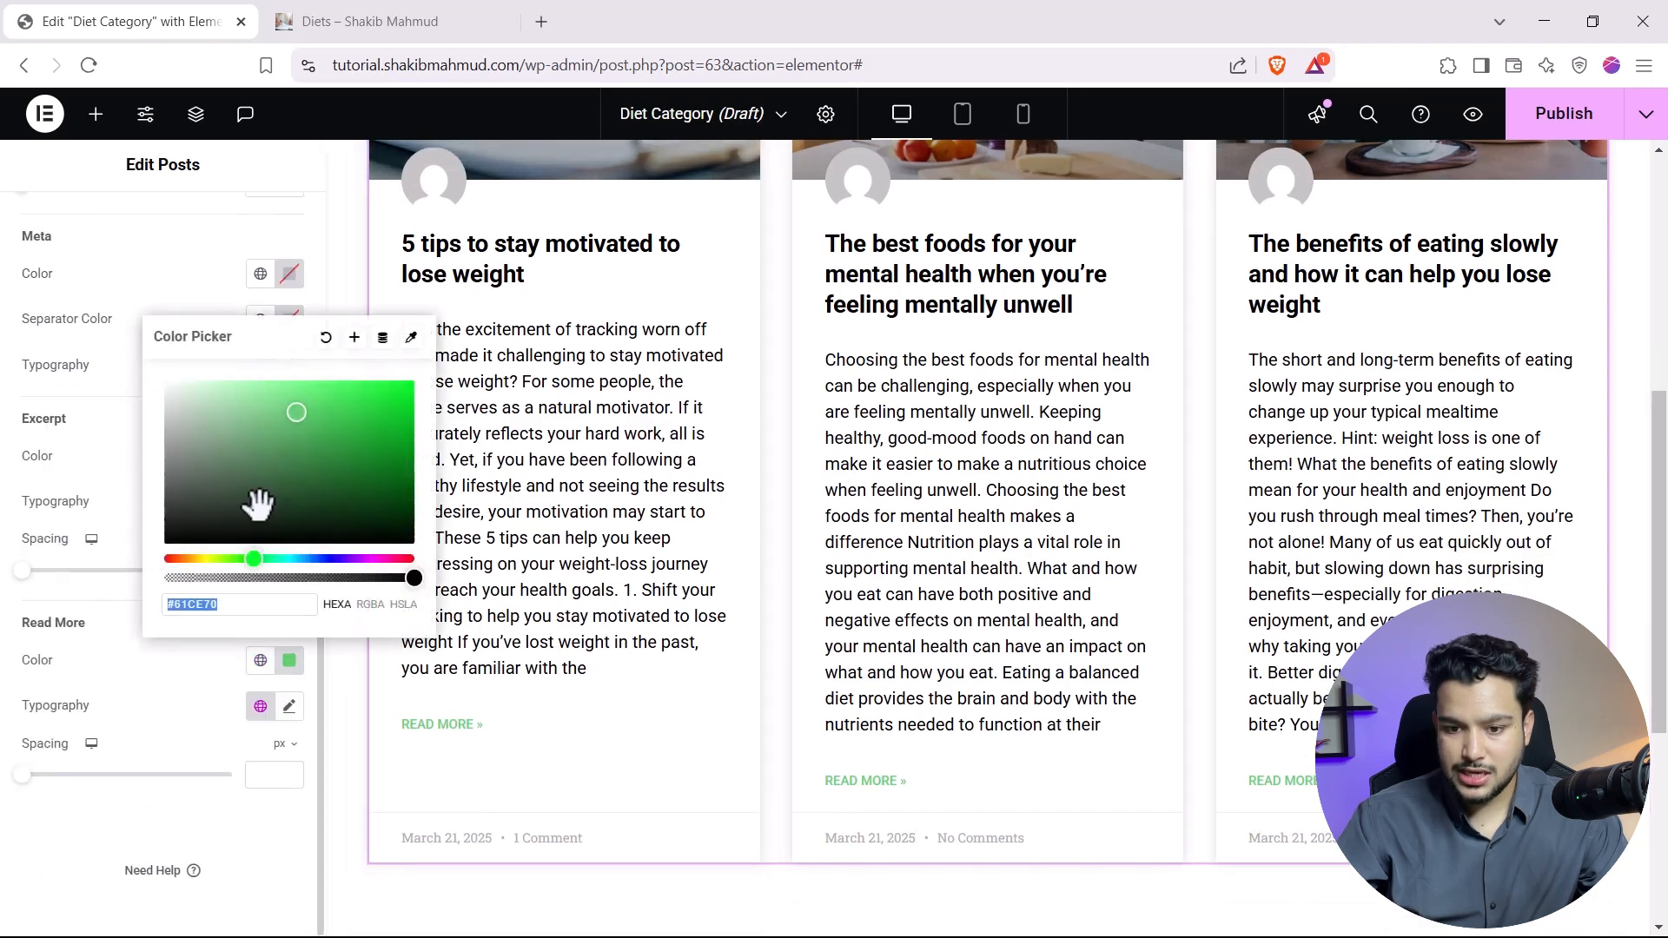
pyautogui.moveTo(253, 503); pyautogui.dragTo(139, 609)
pyautogui.click(115, 695)
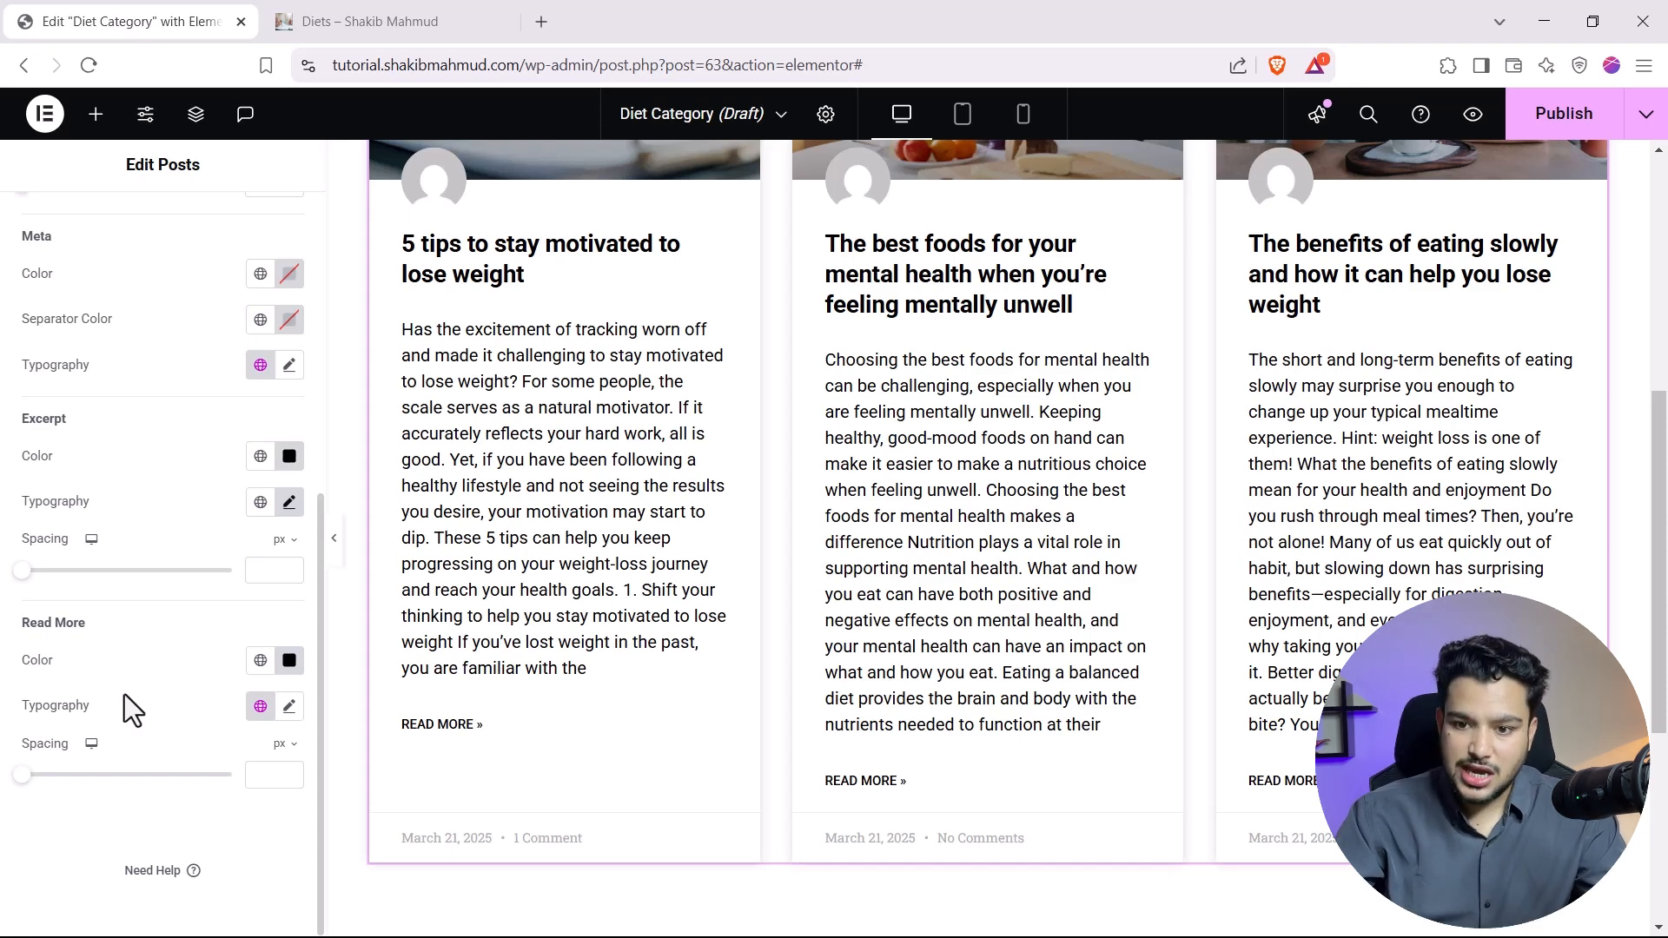
# Search the web for "red color hex code" in a new browser tab and copy the code #FF0000.
pyautogui.hotkey('ctrl', 't')
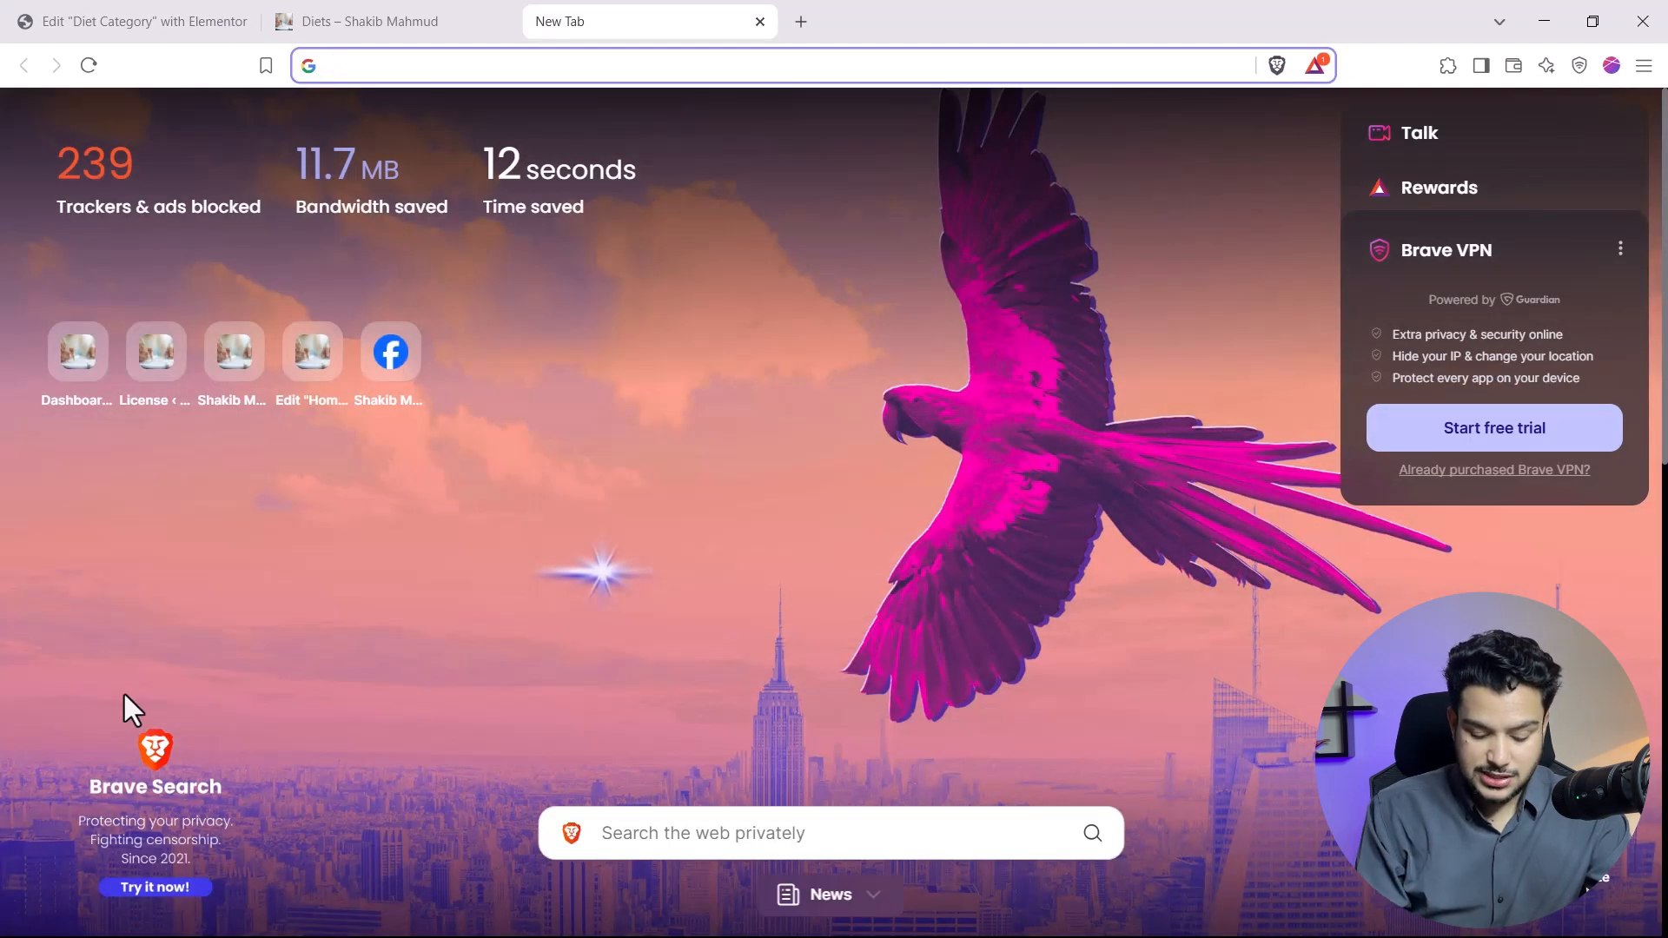
pyautogui.write('e')
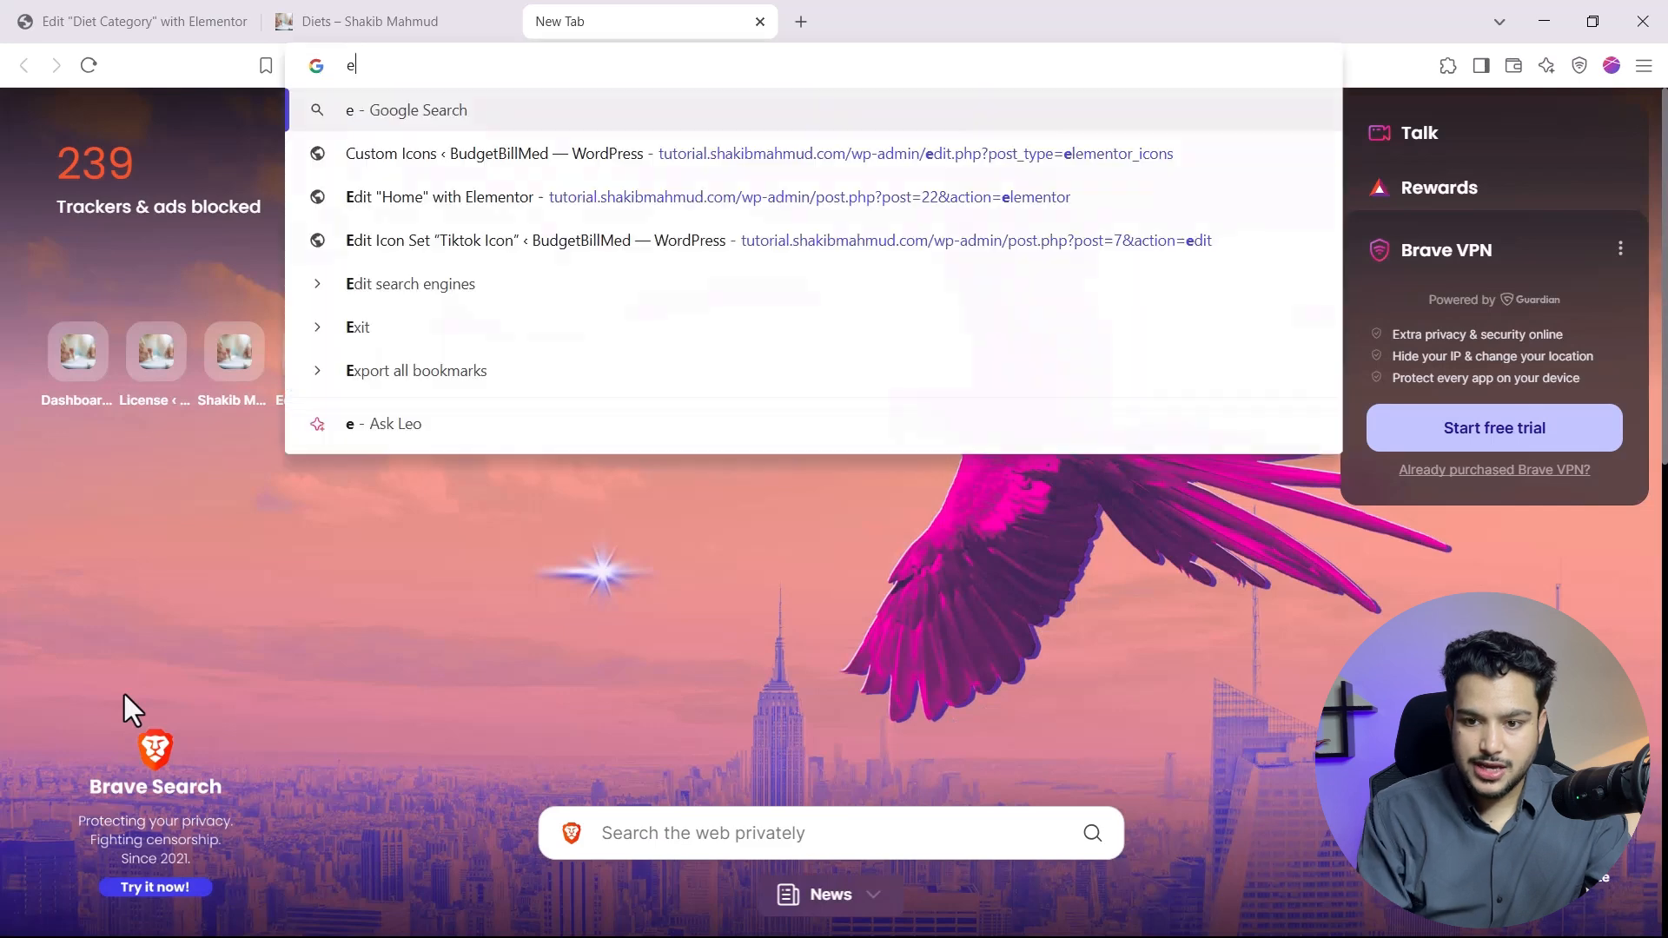
pyautogui.press('BackSpace')
pyautogui.write('red colorhe')
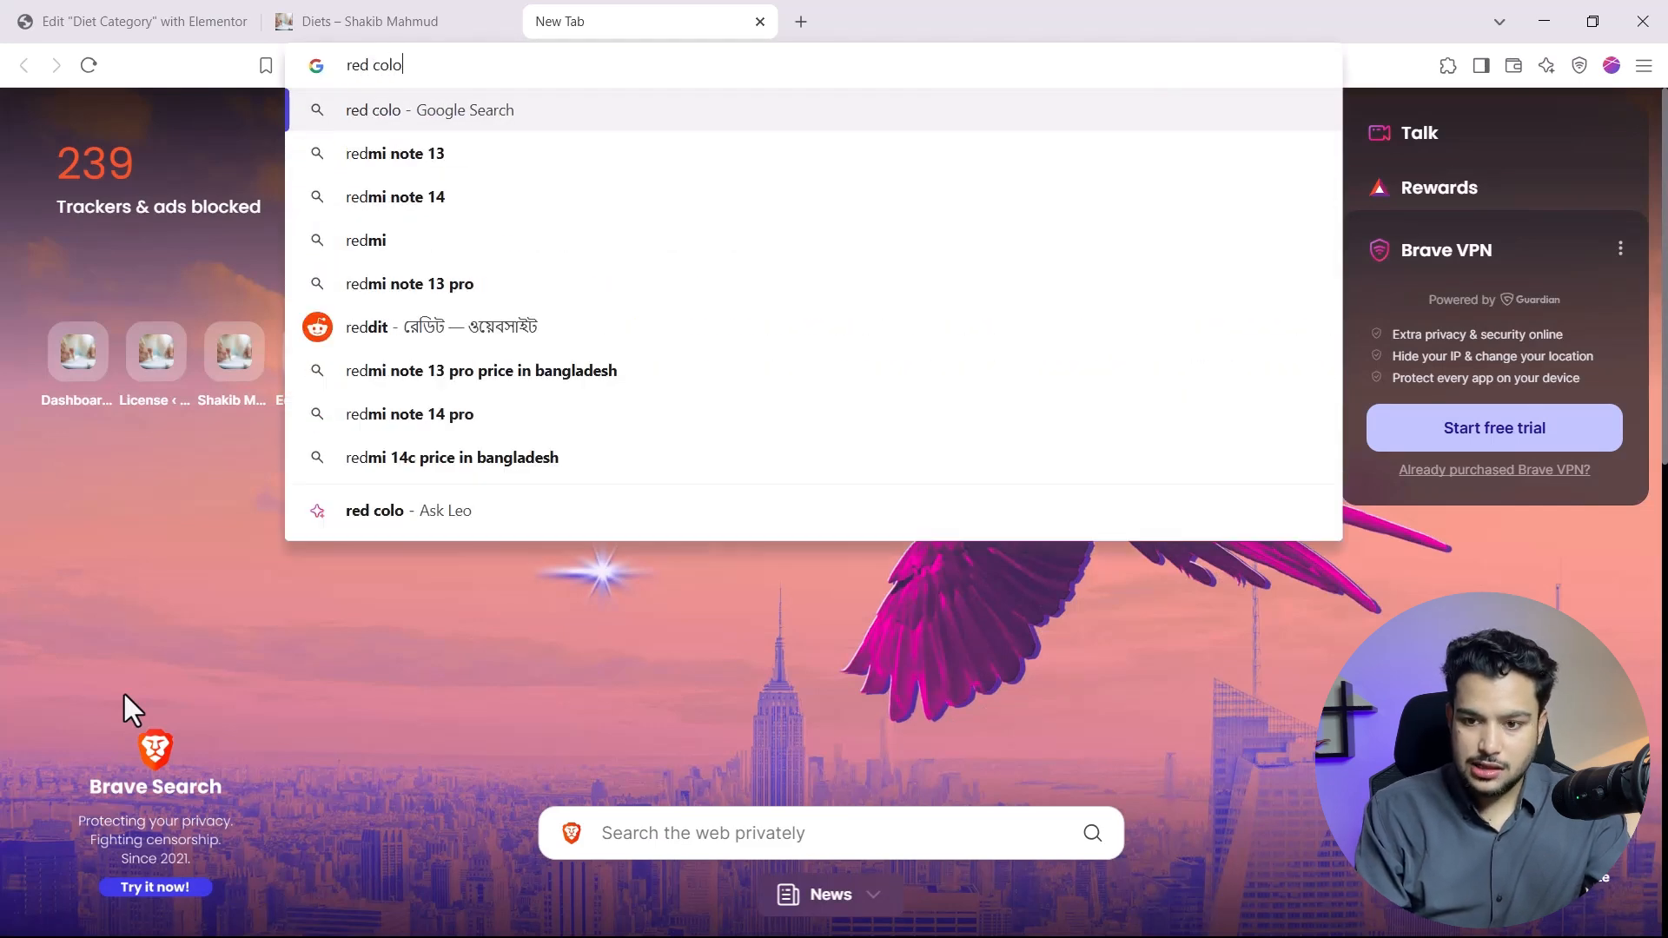
pyautogui.press('BackSpace')
pyautogui.press('BackSpace')
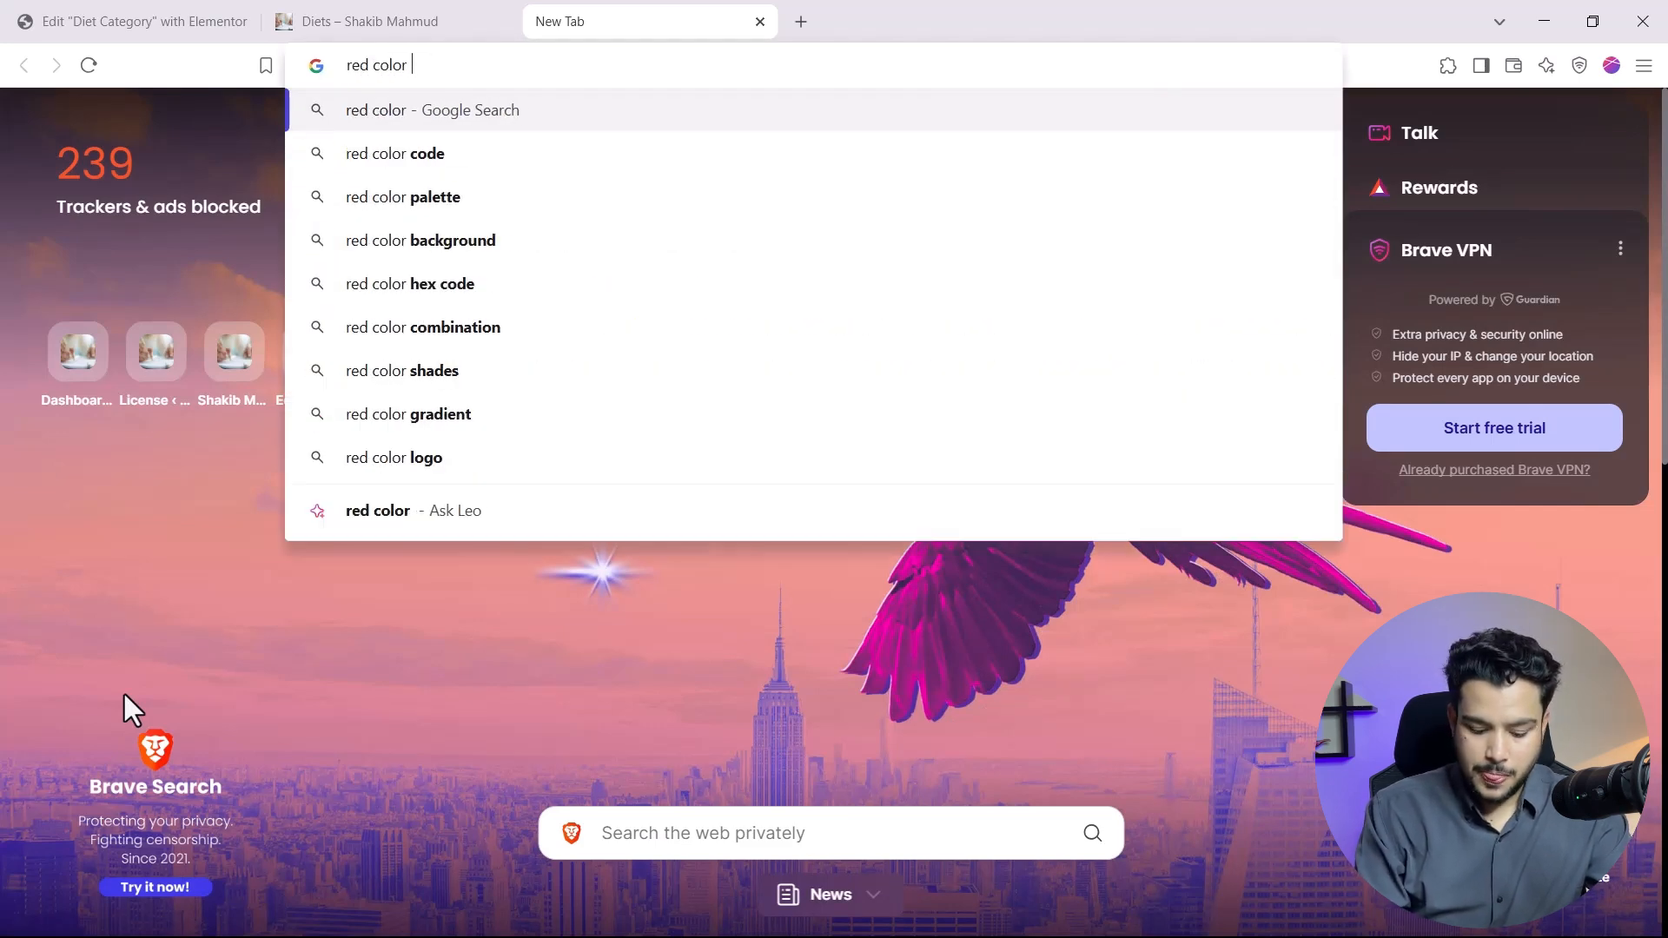
pyautogui.write('hex cod')
pyautogui.press('Return')
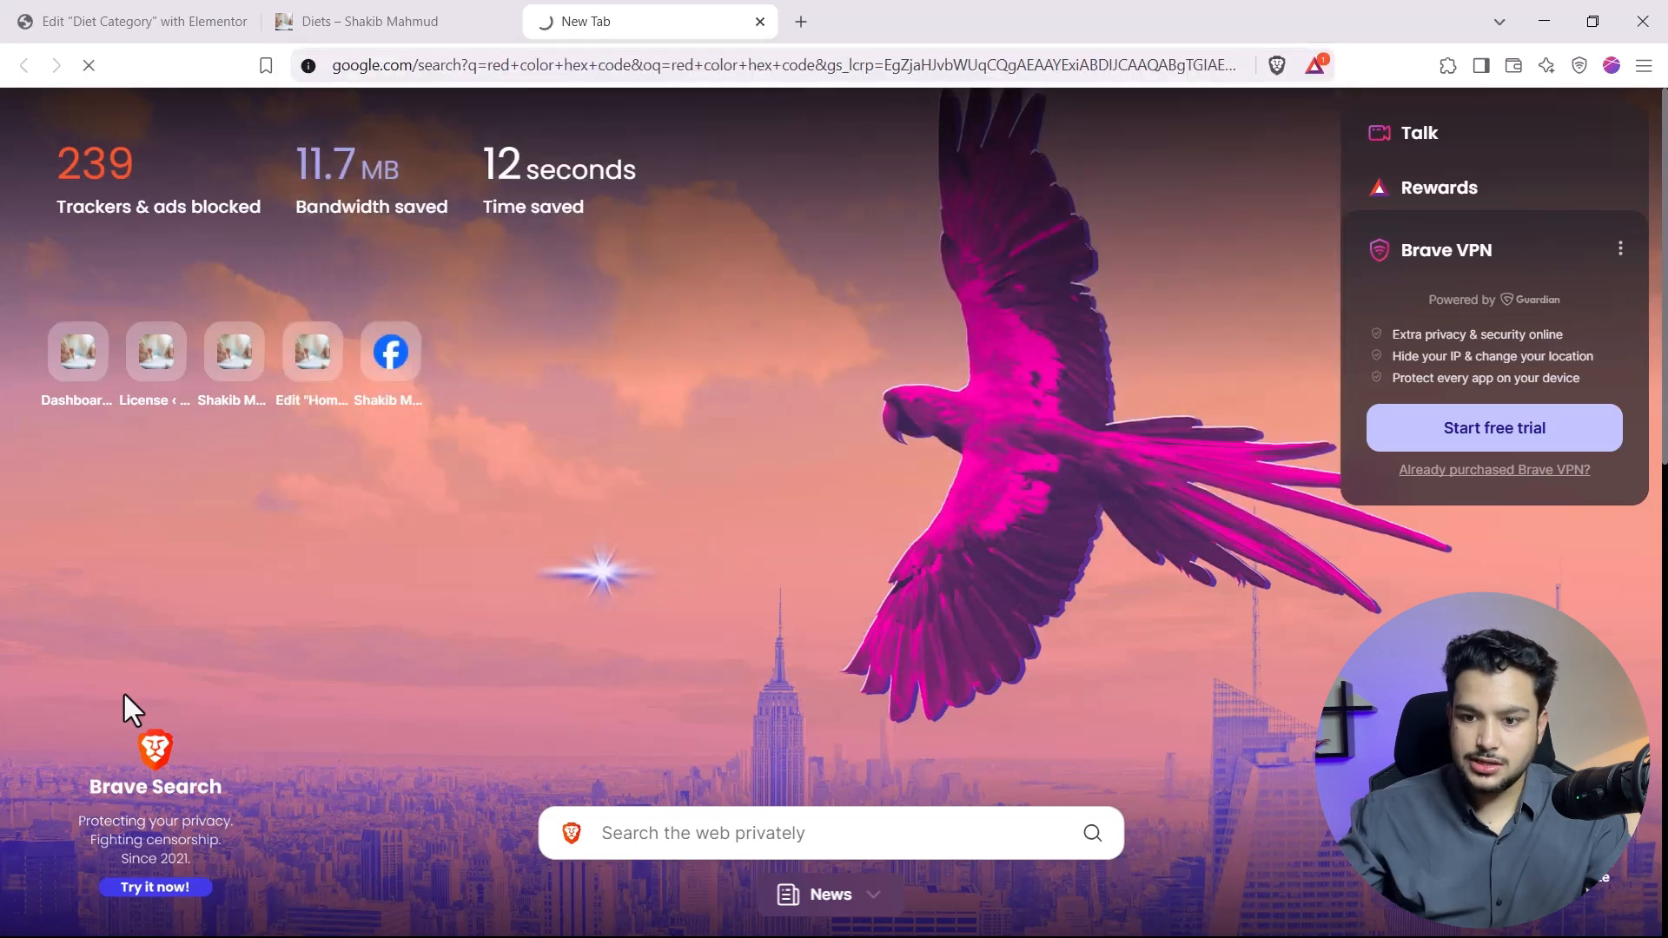
pyautogui.tripleClick(274, 272)
pyautogui.hotkey('ctrl', 'c')
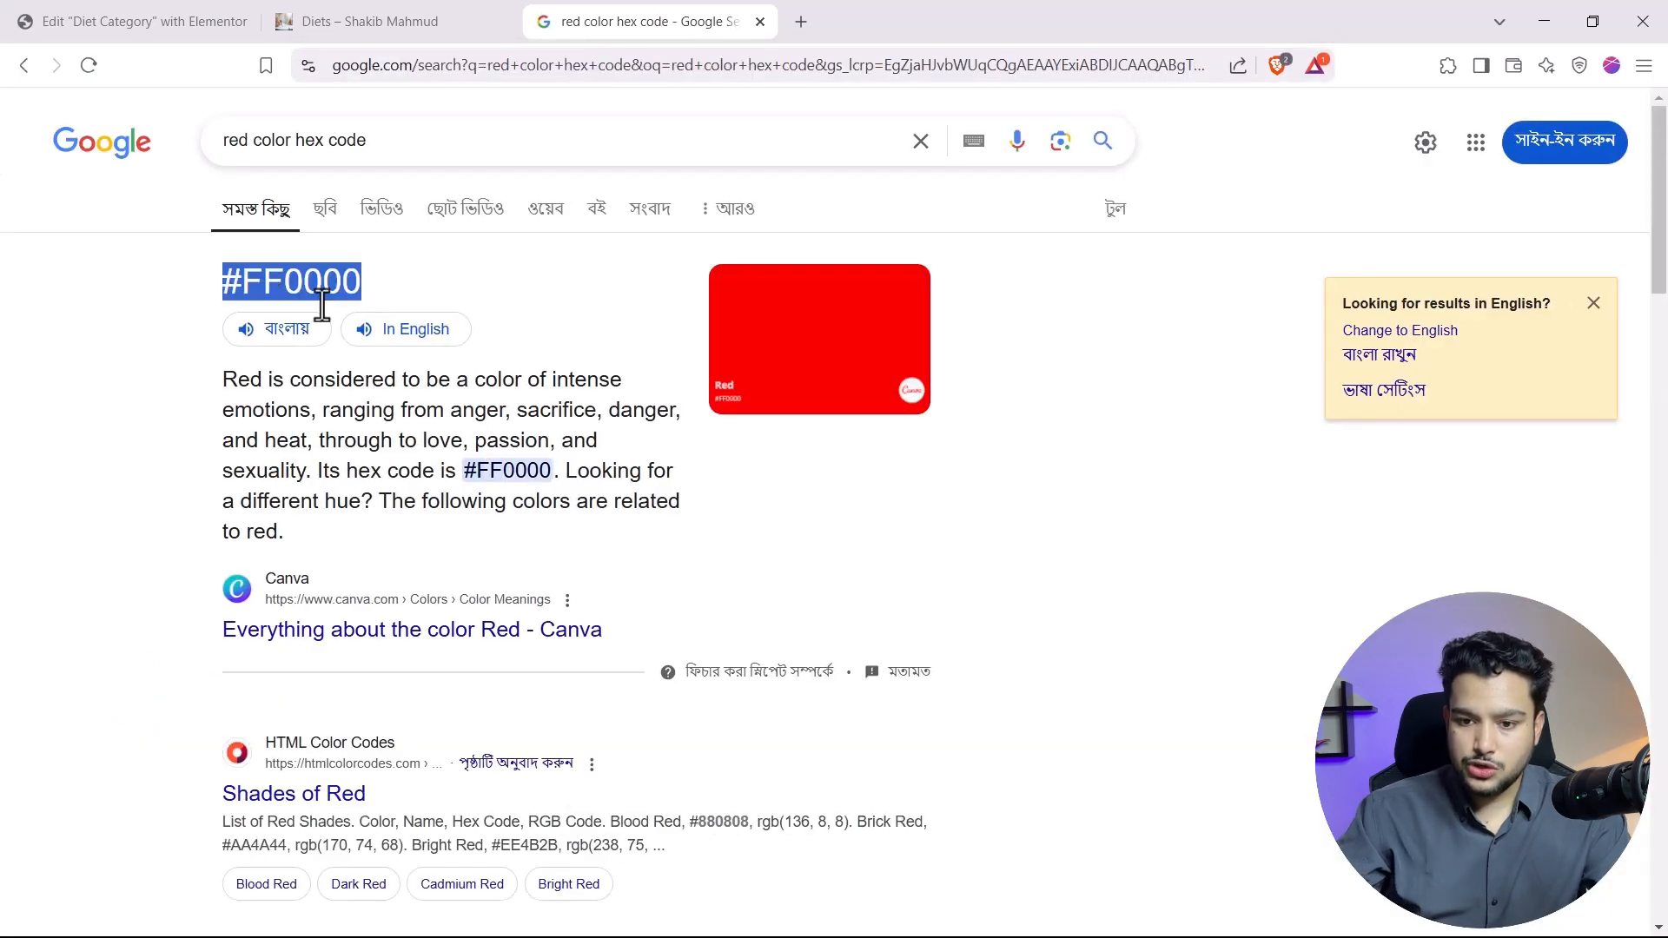
# Switch back to the Elementor editor and set the Read More link color to red, #FF0000.
pyautogui.click(405, 9)
pyautogui.click(219, 25)
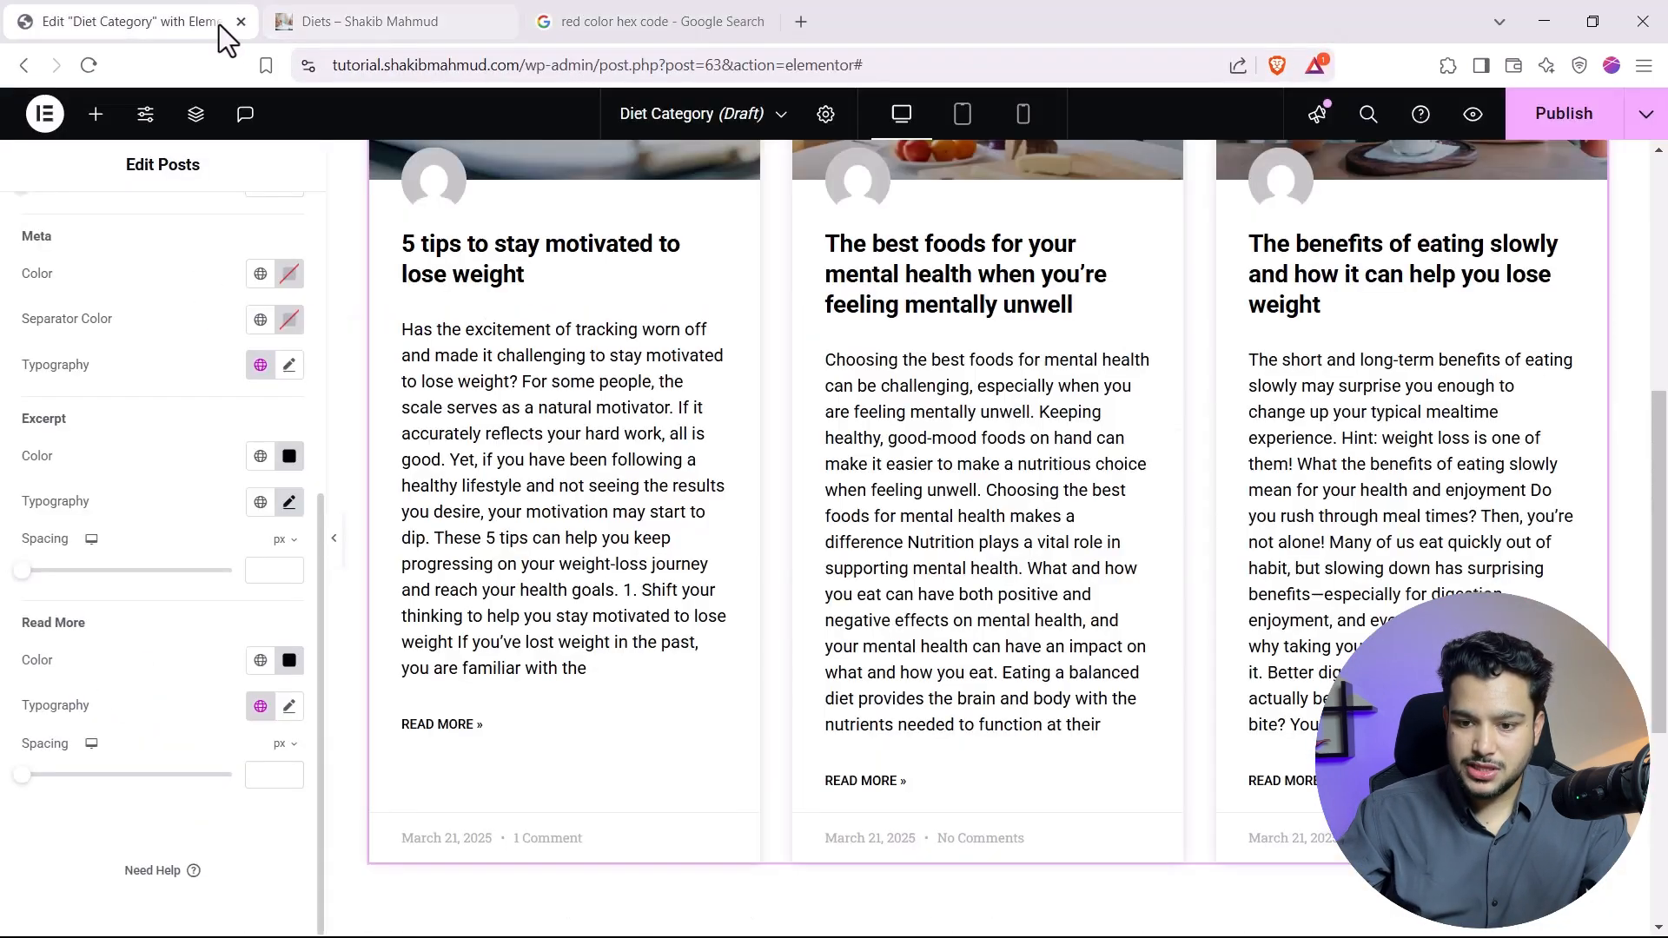
pyautogui.click(290, 660)
pyautogui.hotkey('ctrl', 'v')
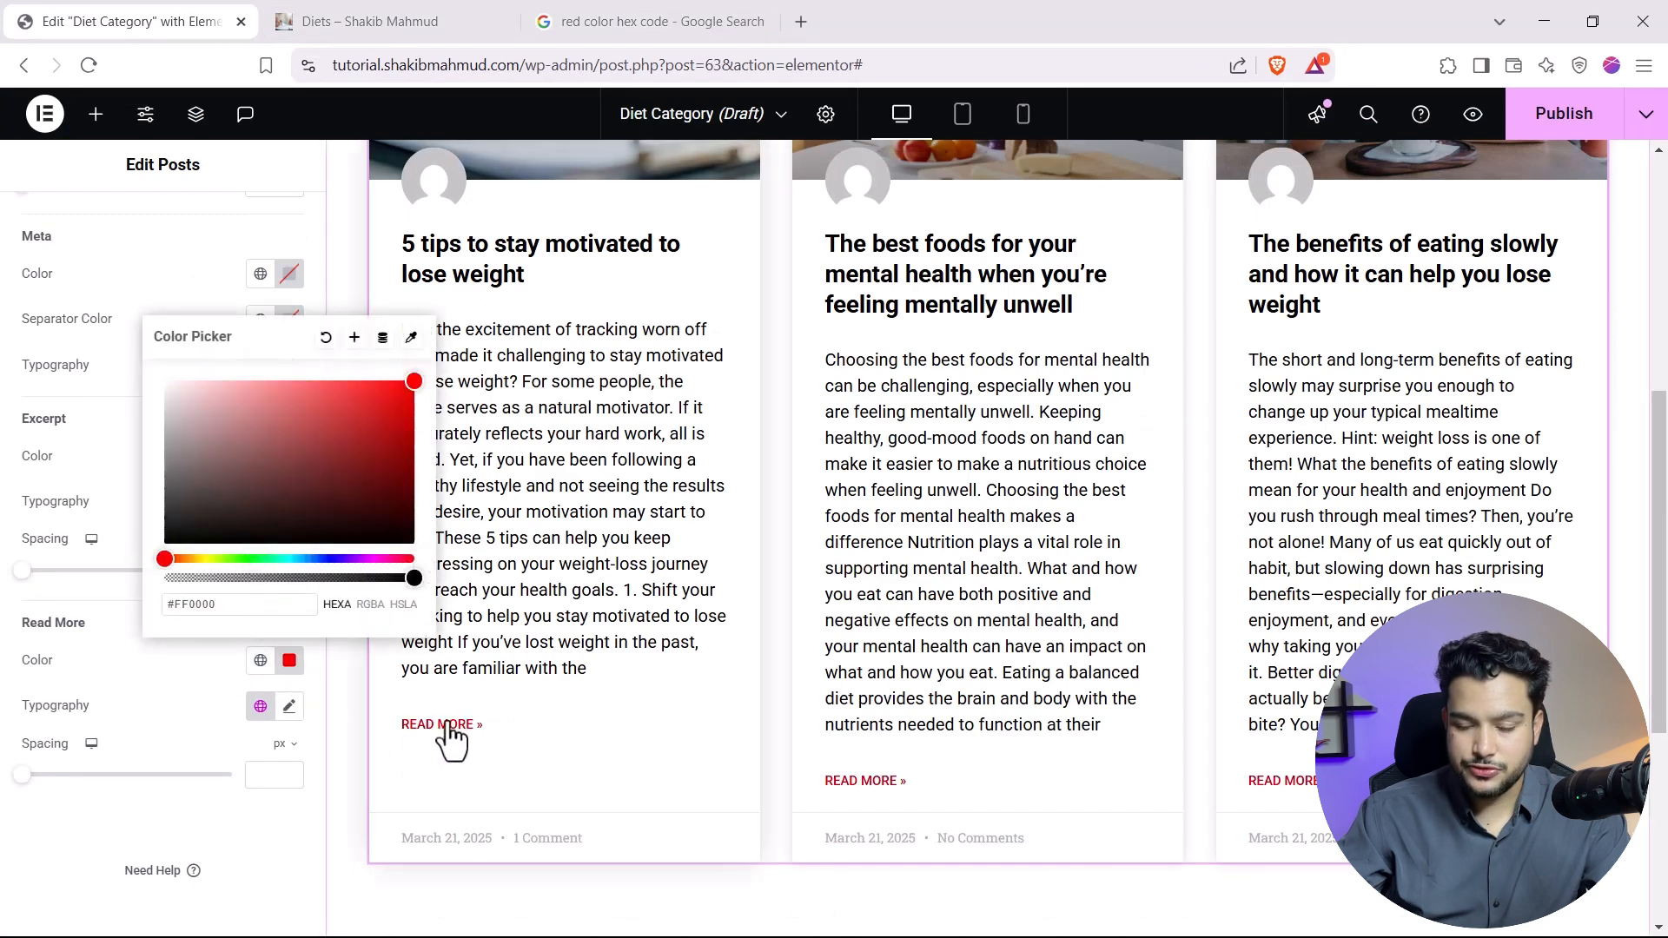
pyautogui.click(148, 660)
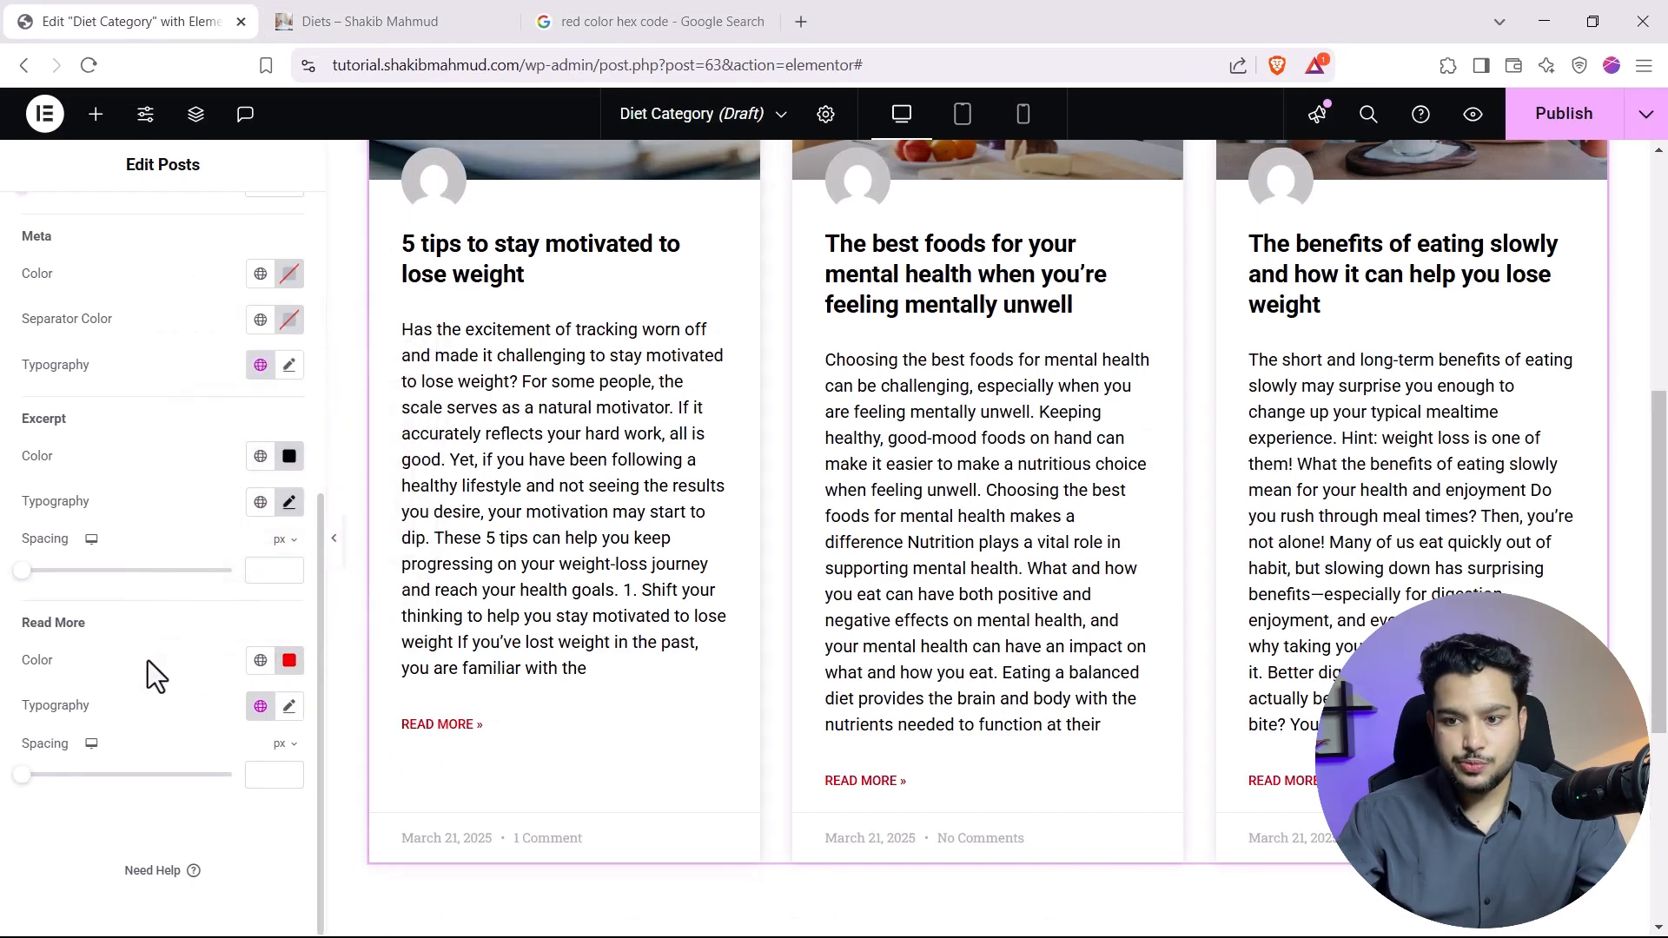
# Switch to the Google results, search for "blue color hex code" instead, and copy the code #0000ff.
pyautogui.click(663, 21)
pyautogui.doubleClick(248, 139)
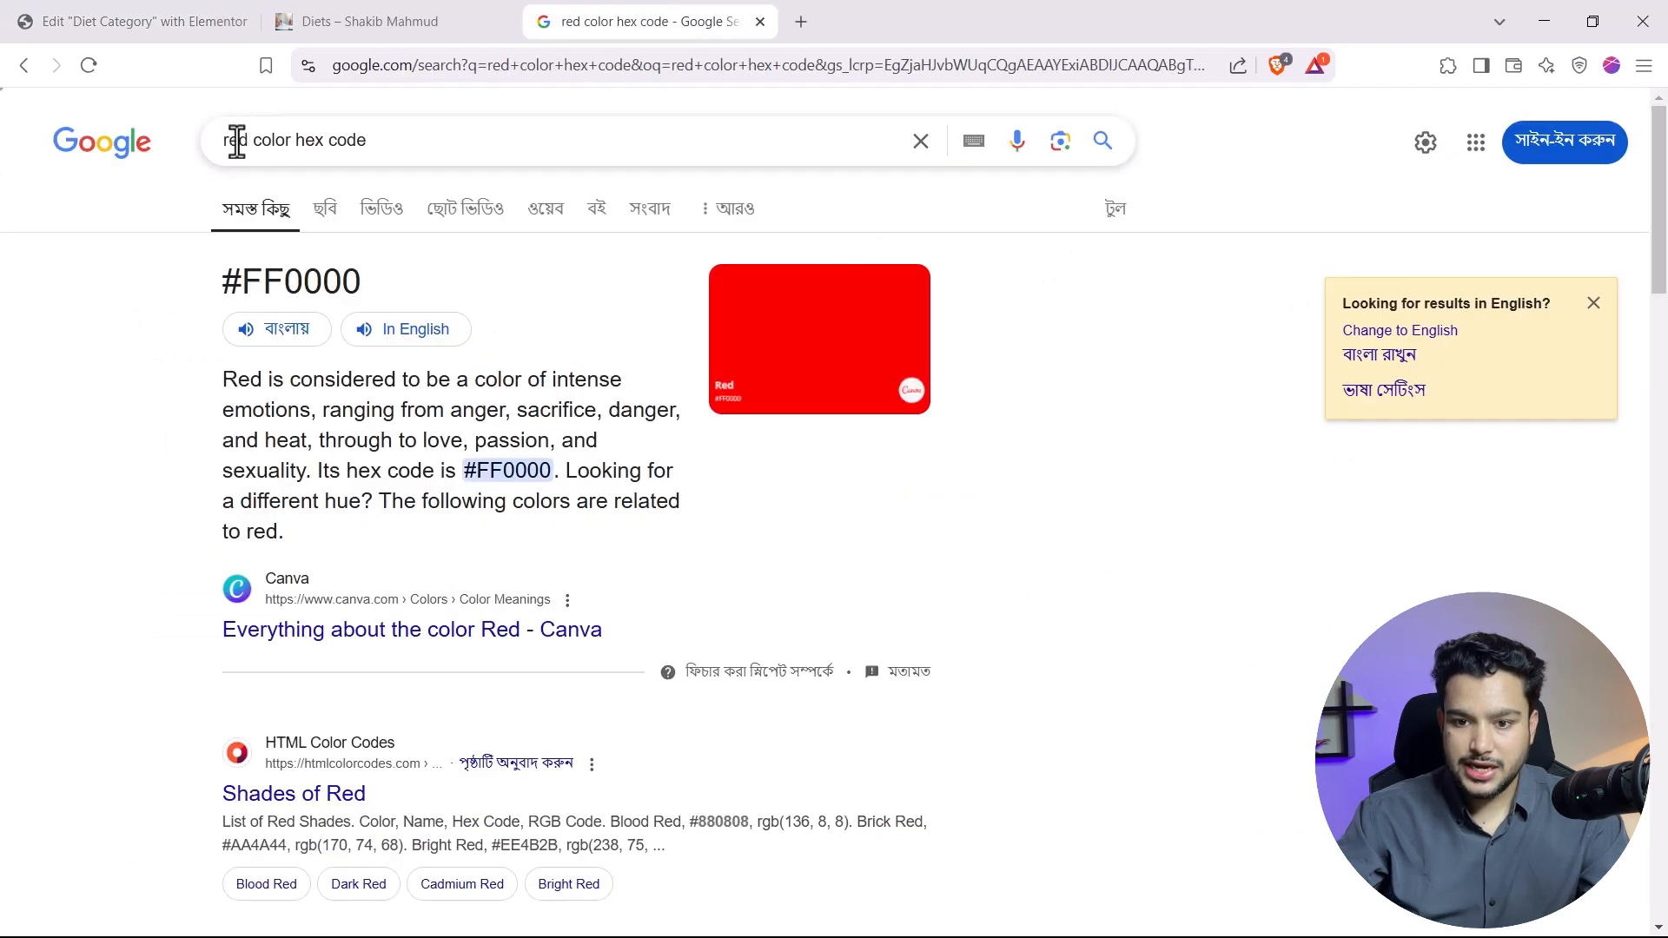
pyautogui.write('blue')
pyautogui.press('Return')
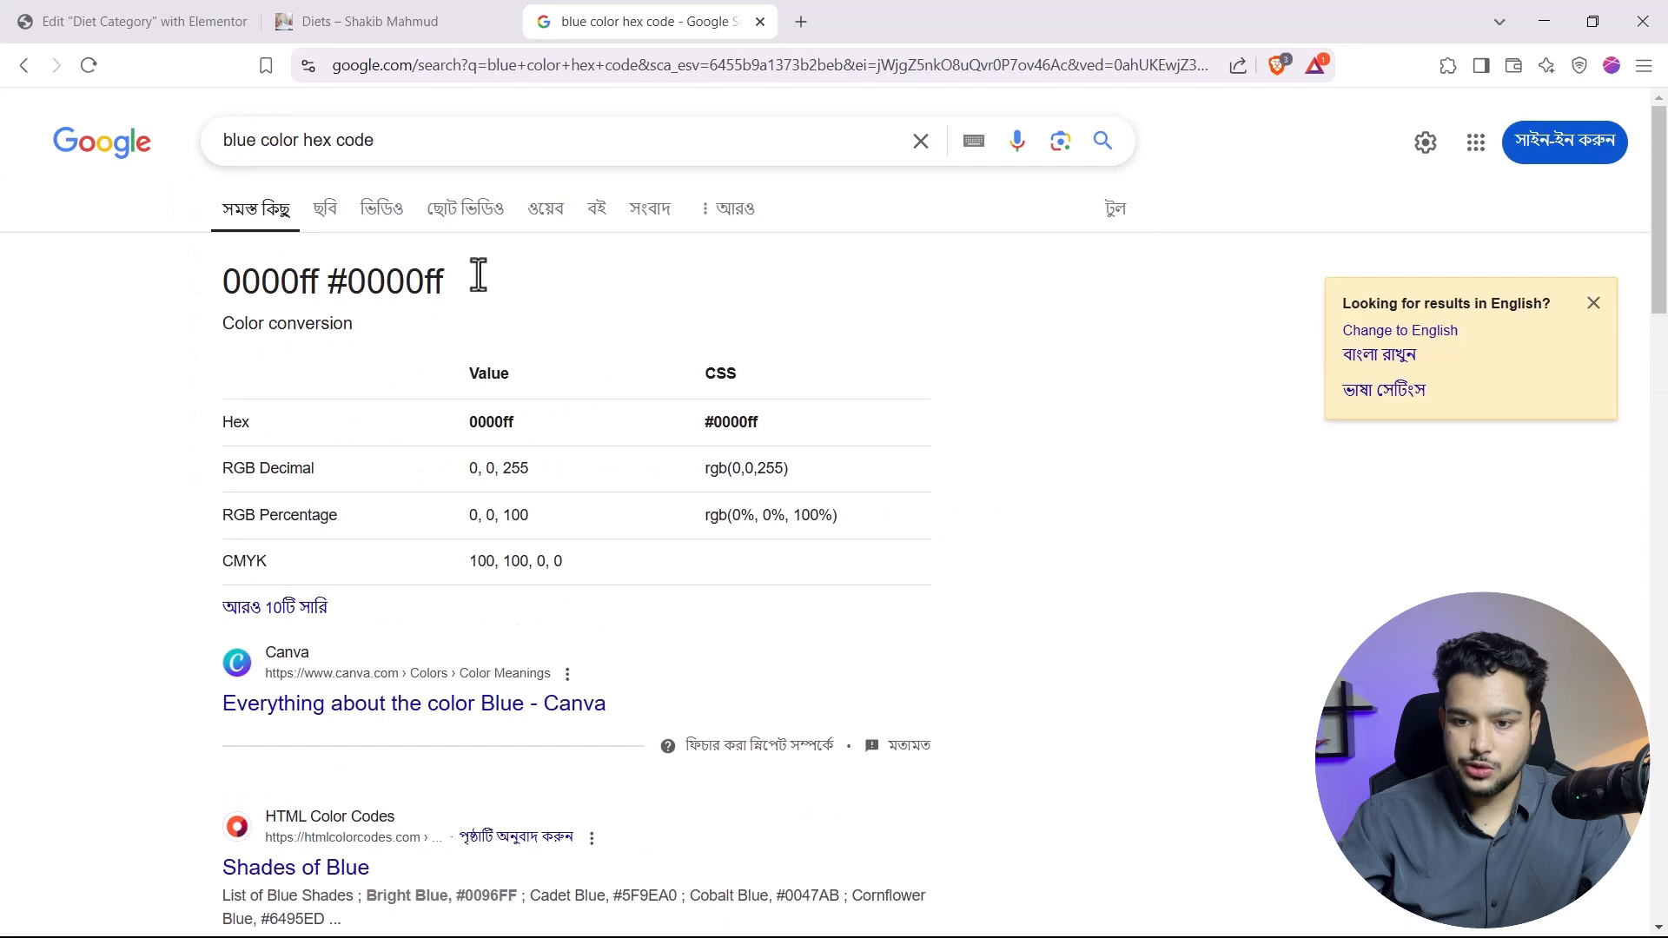
pyautogui.doubleClick(478, 276)
pyautogui.hotkey('ctrl', 'c')
# Return to the Elementor editor and set the Read More link color to blue, #0000ff.
pyautogui.click(373, 21)
pyautogui.click(148, 19)
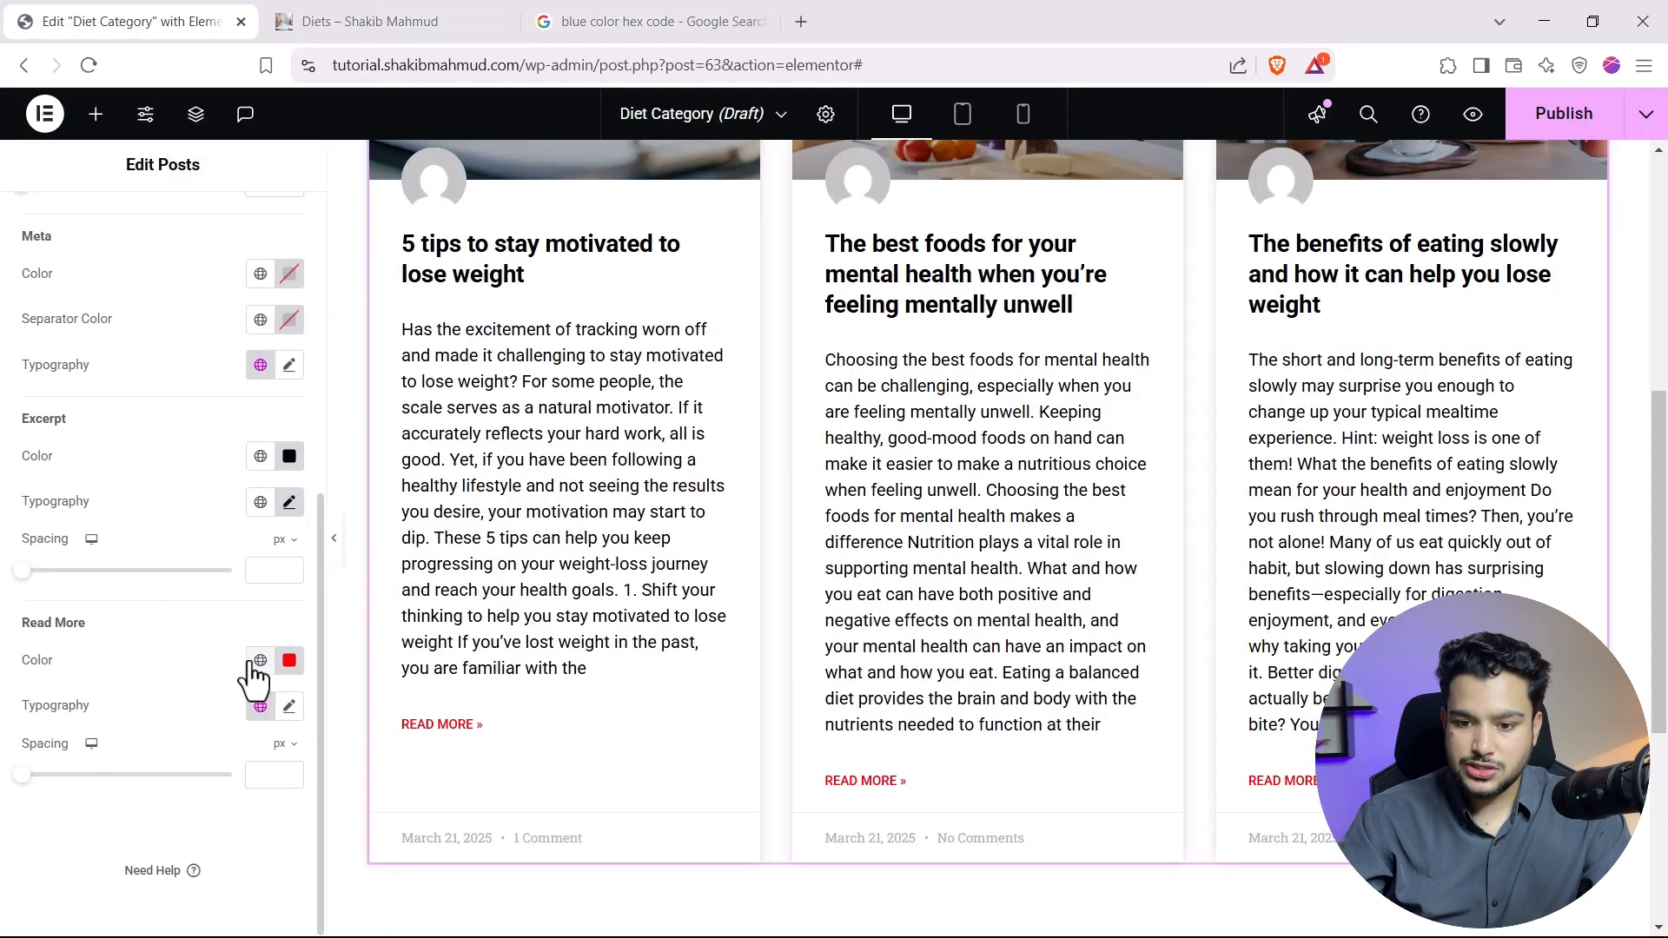
pyautogui.click(289, 660)
pyautogui.tripleClick(195, 604)
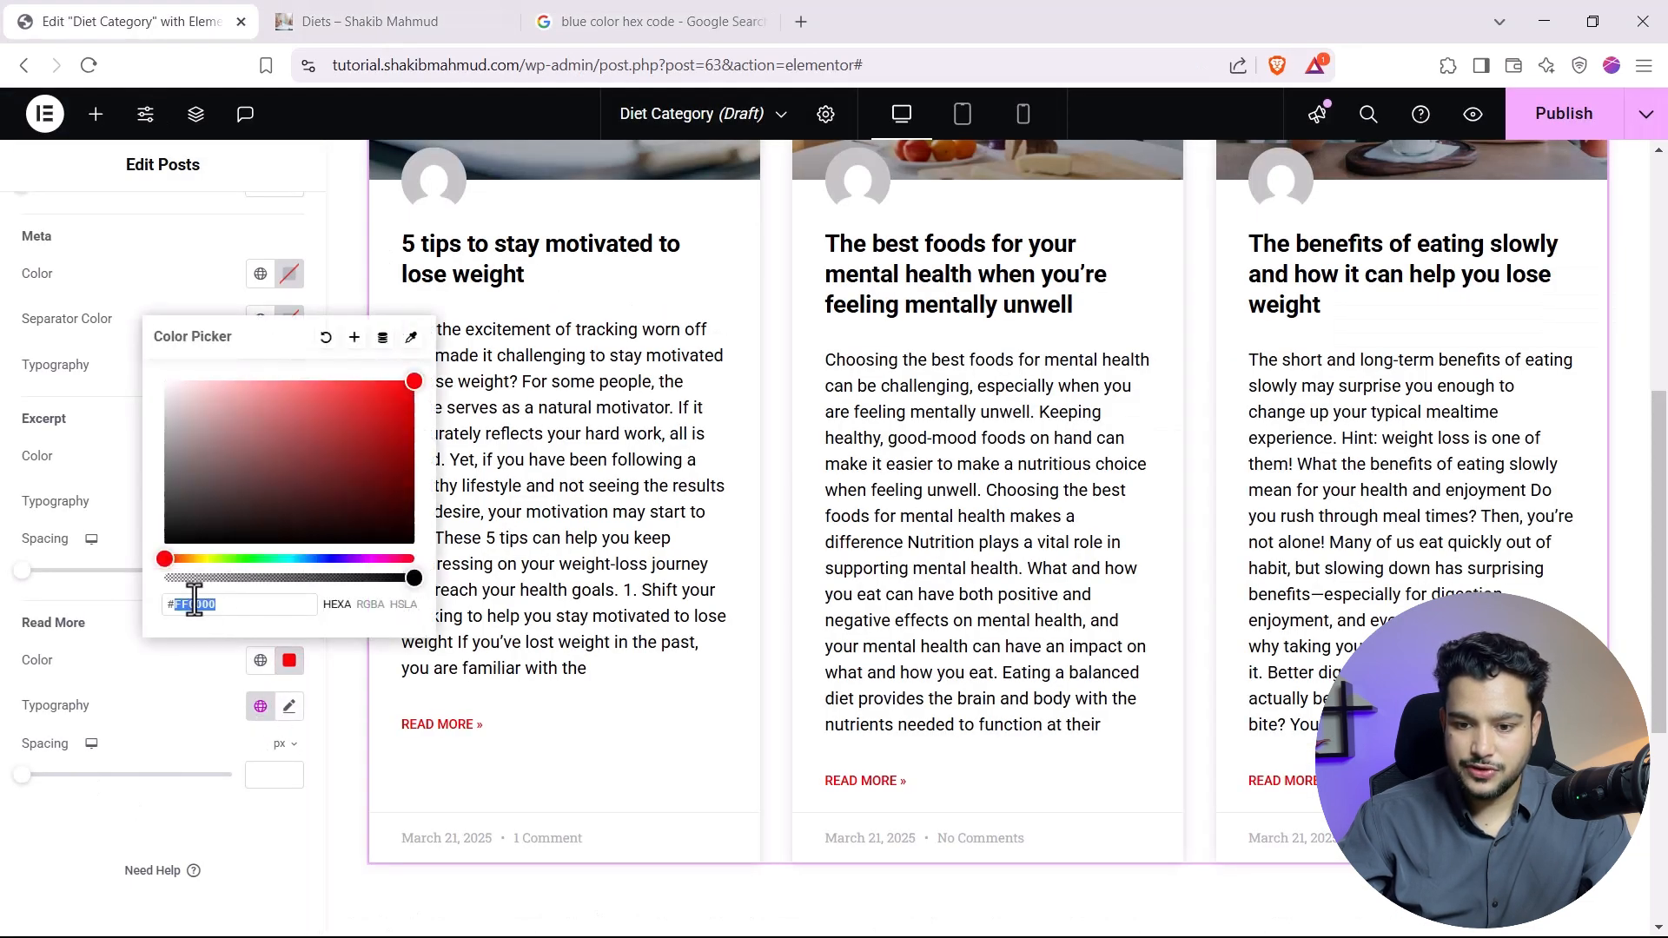
pyautogui.hotkey('ctrl', 'v')
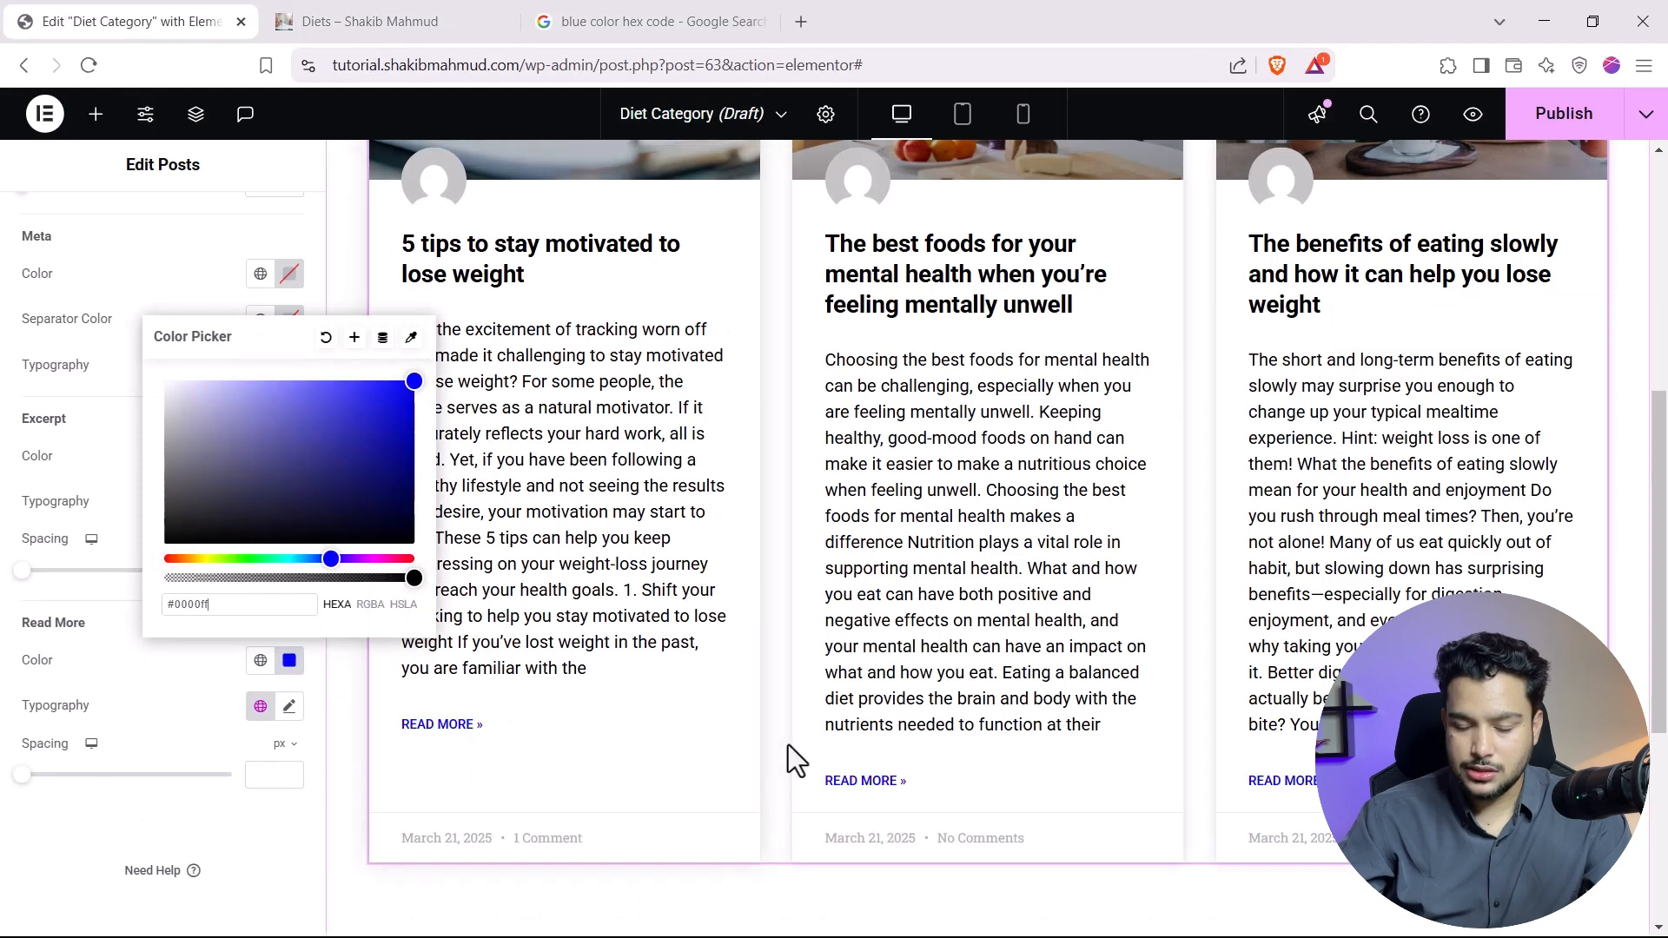
pyautogui.click(169, 688)
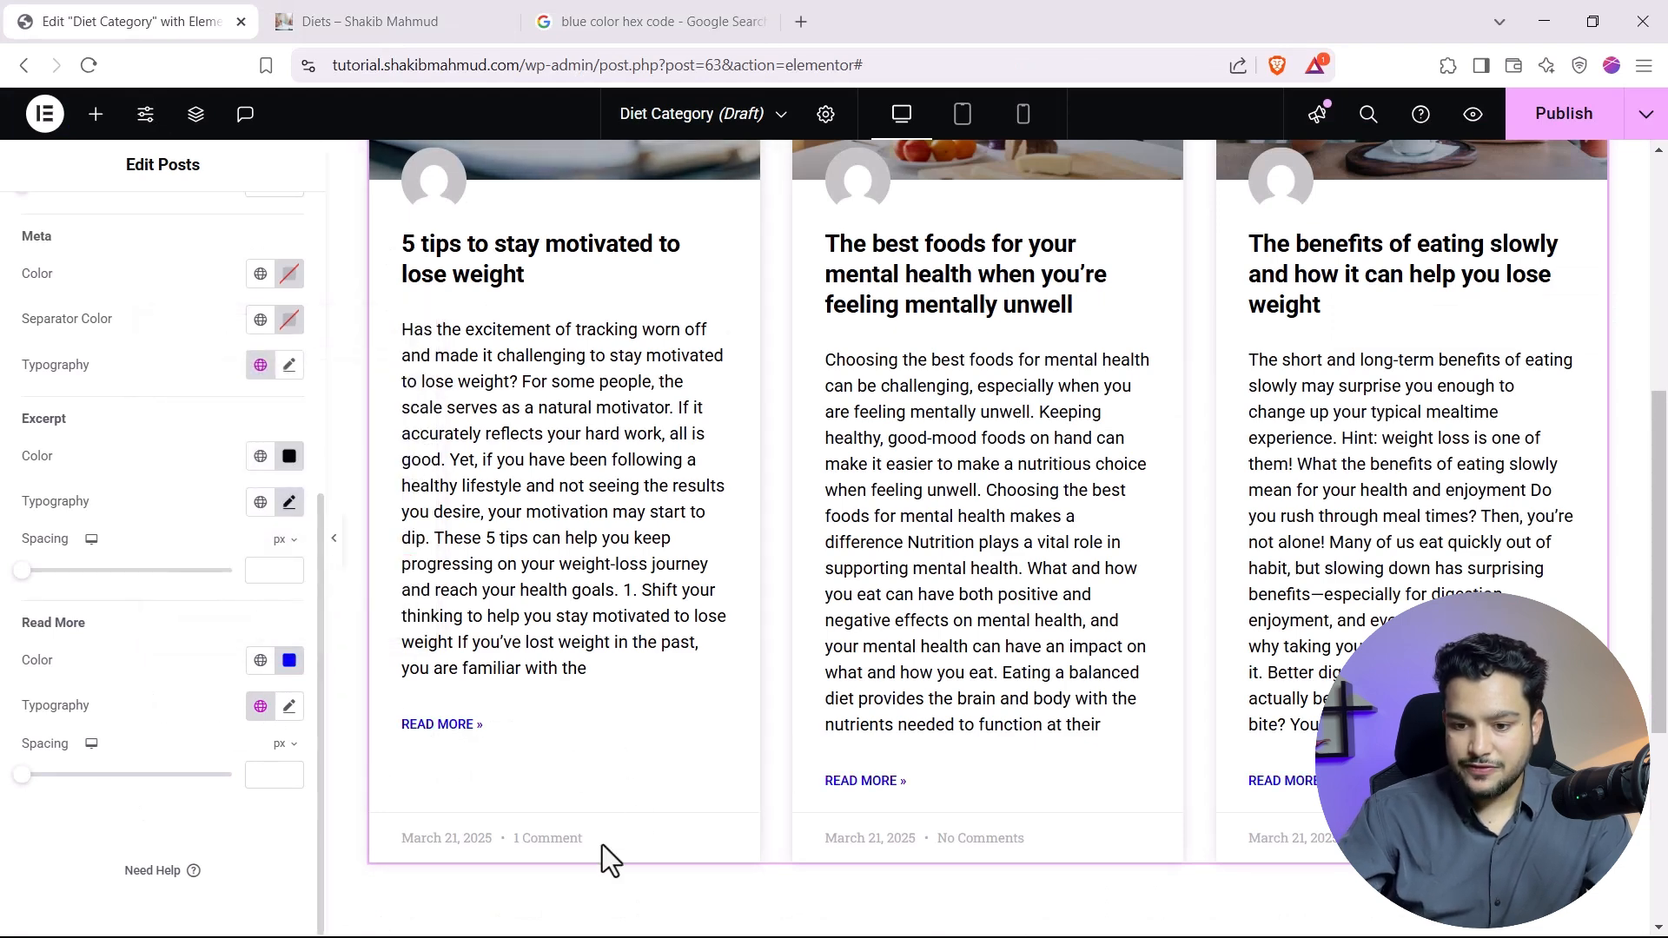
# Look over the styled post cards and the widget's title, meta, excerpt and Read More style settings.
pyautogui.scroll(-3, 502, 702)
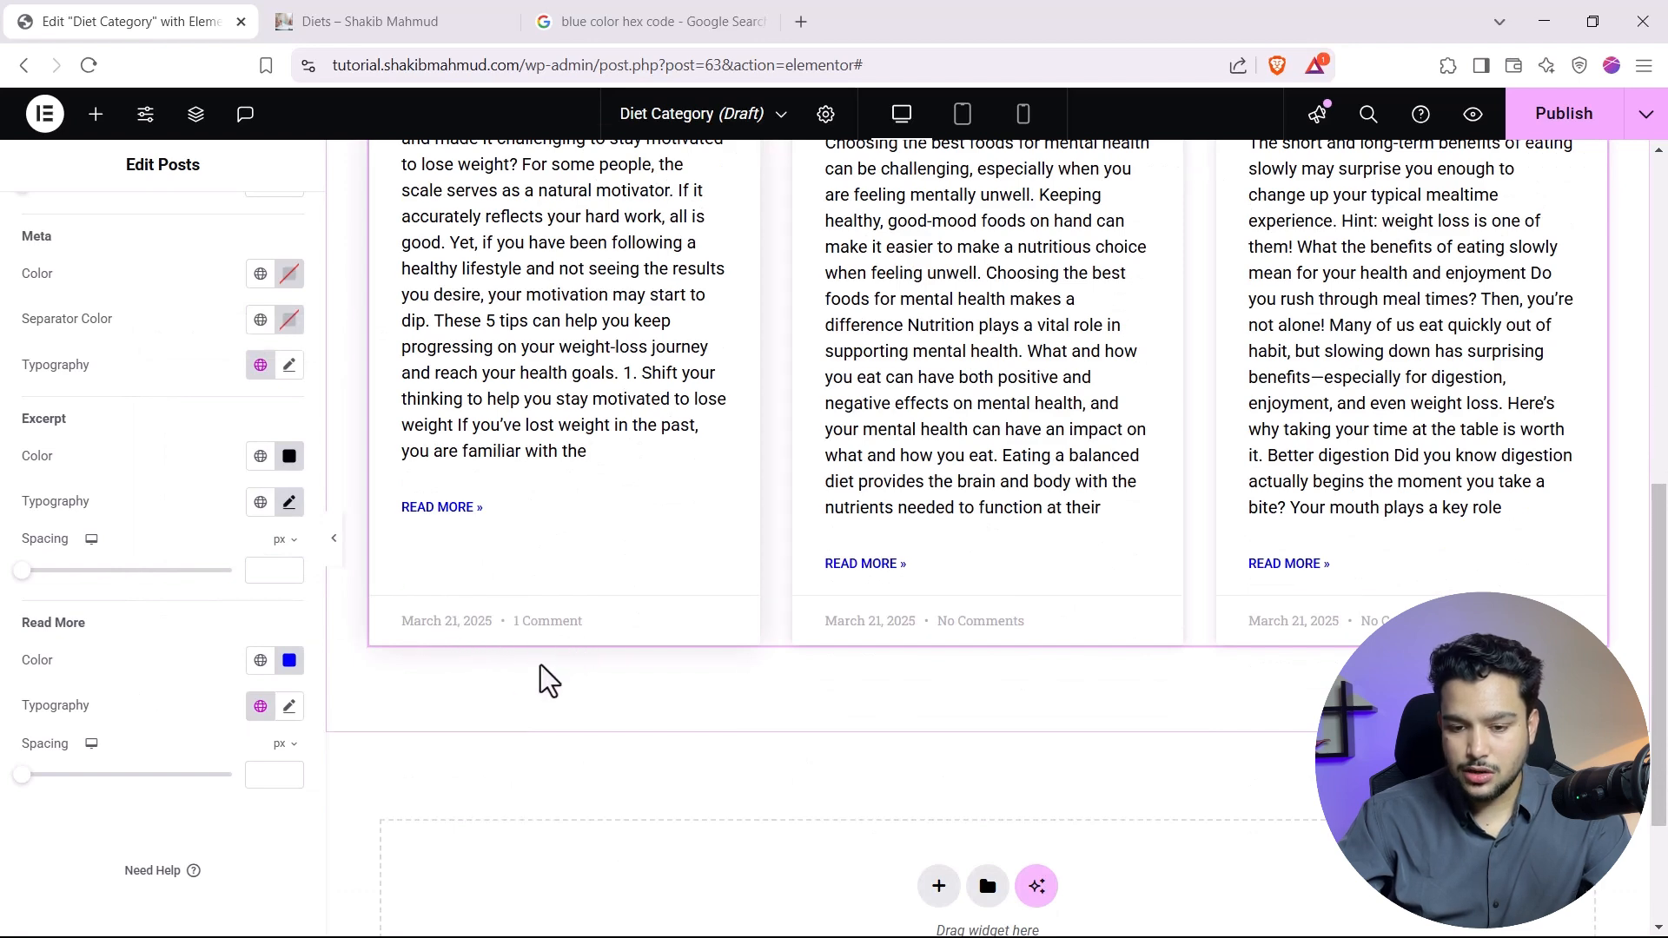
pyautogui.scroll(5, 93, 696)
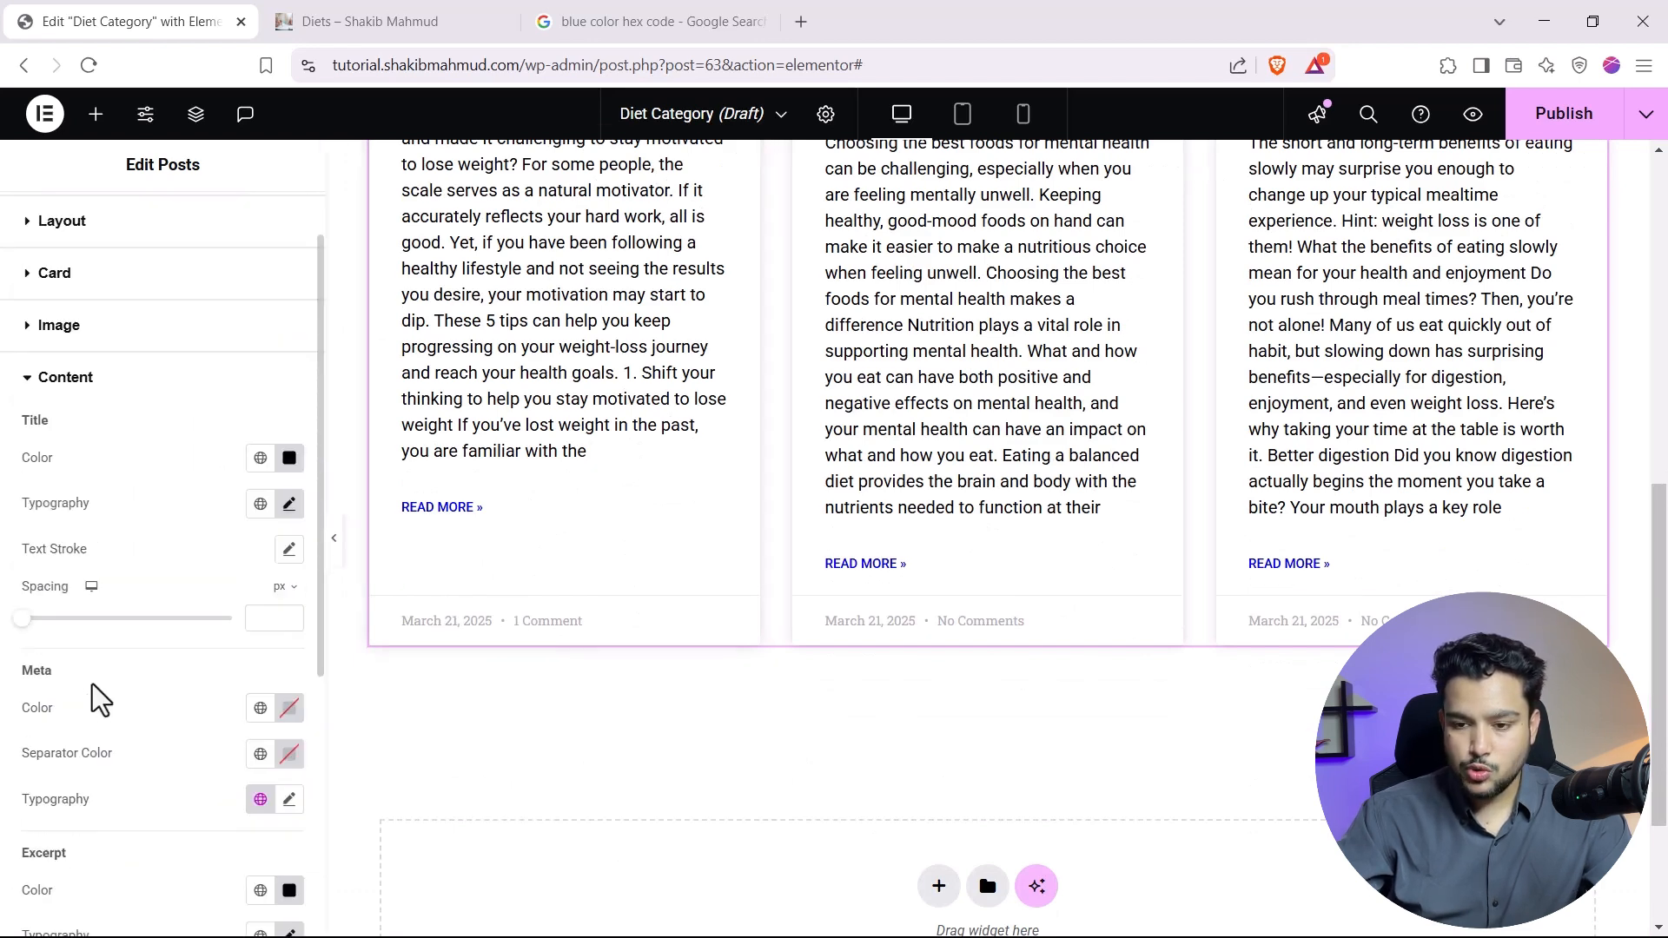
pyautogui.scroll(1, 100, 700)
pyautogui.scroll(3, 707, 599)
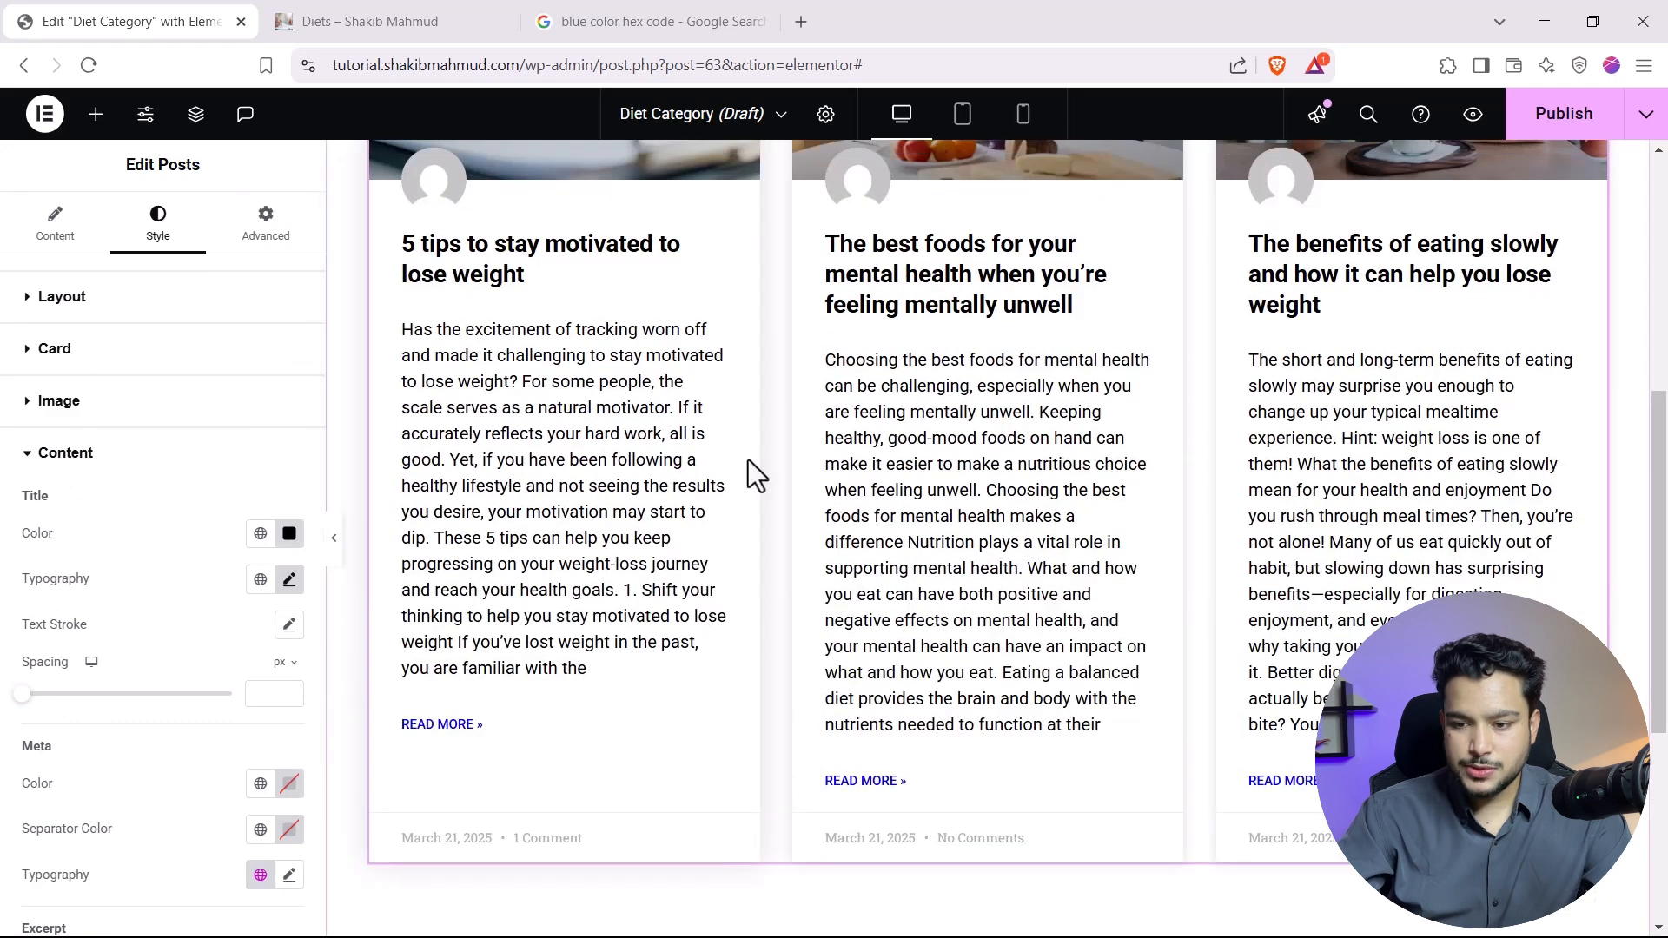
pyautogui.scroll(1, 938, 465)
pyautogui.scroll(3, 1564, 295)
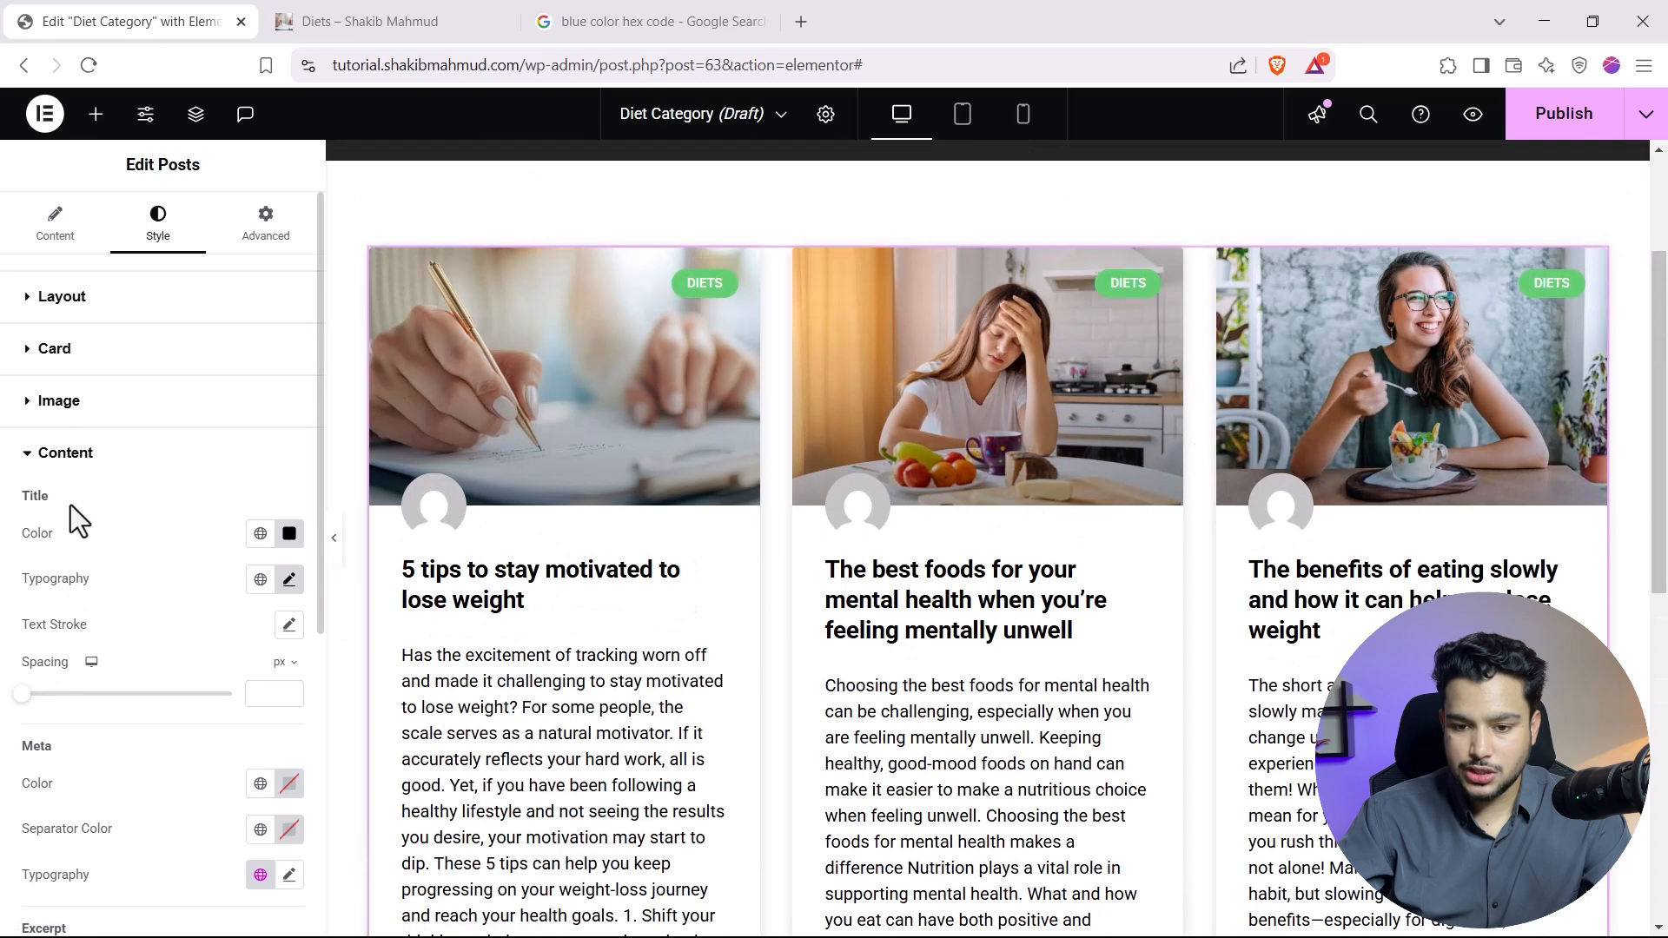
pyautogui.scroll(-5, 71, 506)
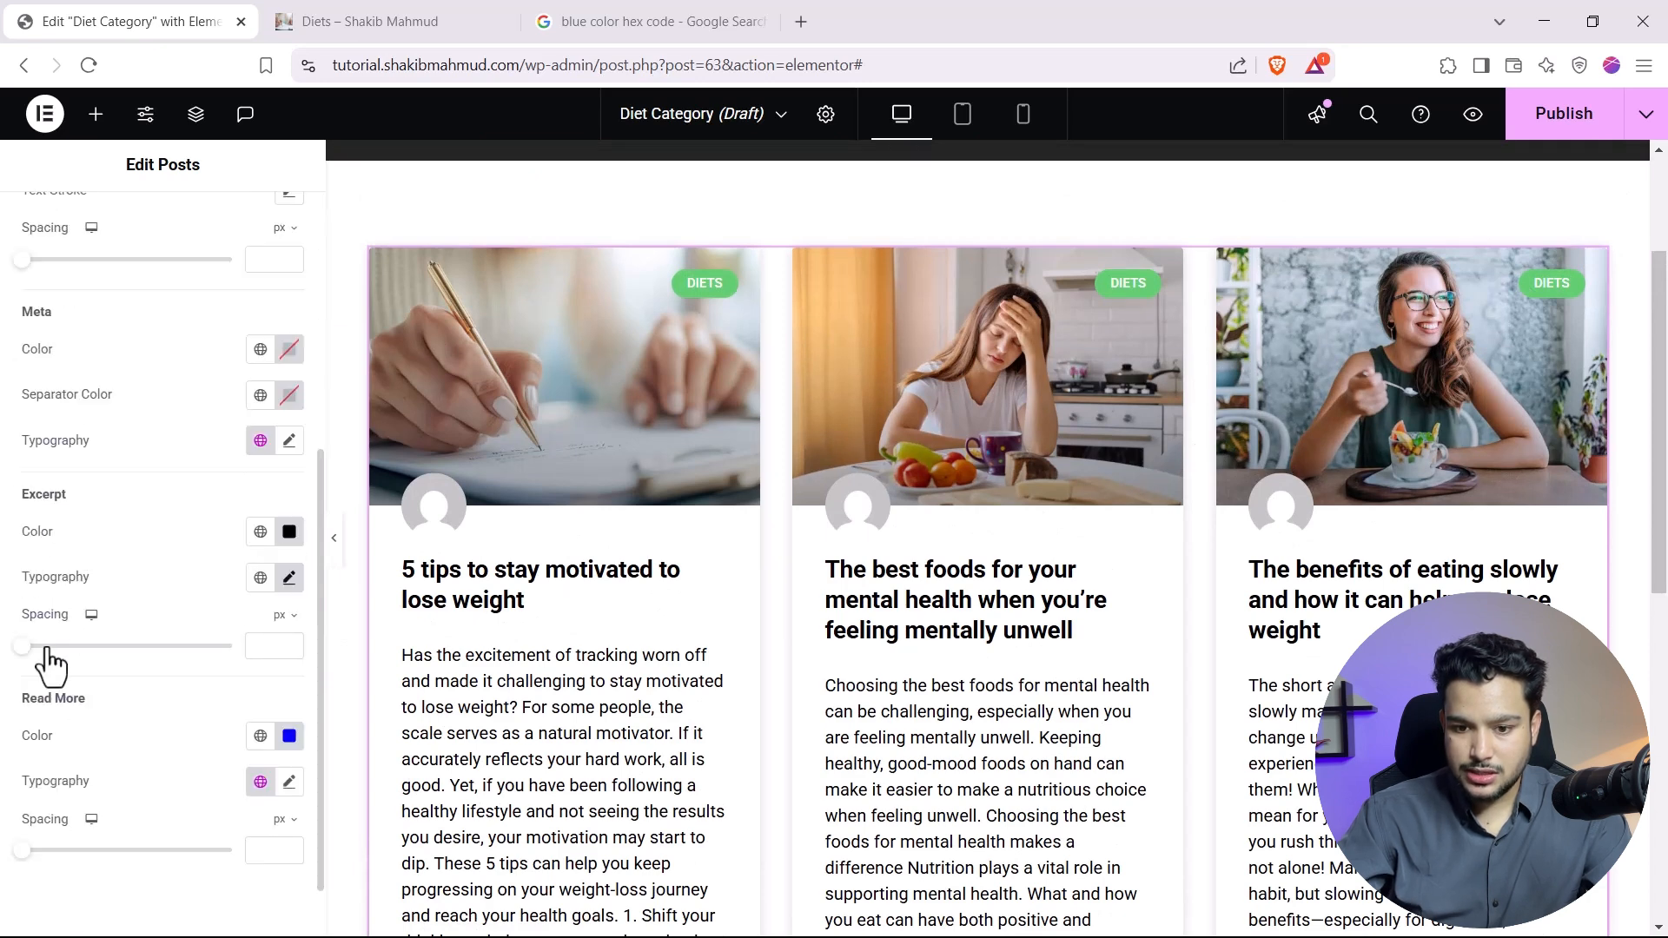
pyautogui.scroll(5, 84, 608)
# Find the excerpt options in the Posts widget's content settings by searching for "exce", and set the excerpt length to 1400.
pyautogui.click(55, 224)
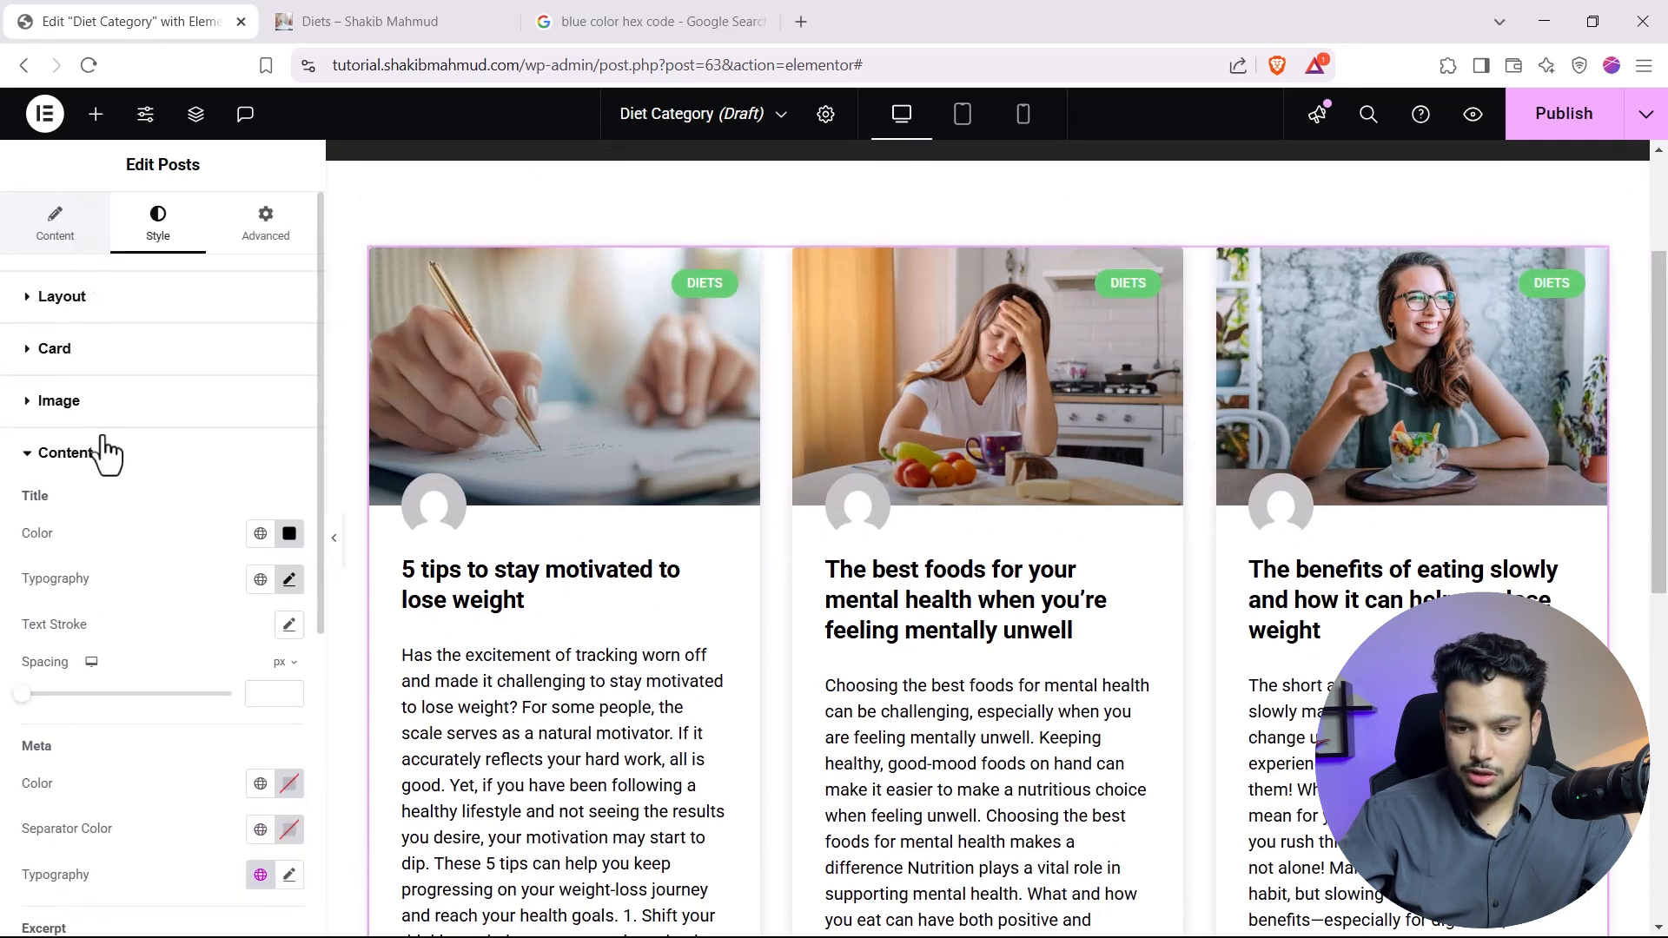
pyautogui.scroll(-7, 186, 717)
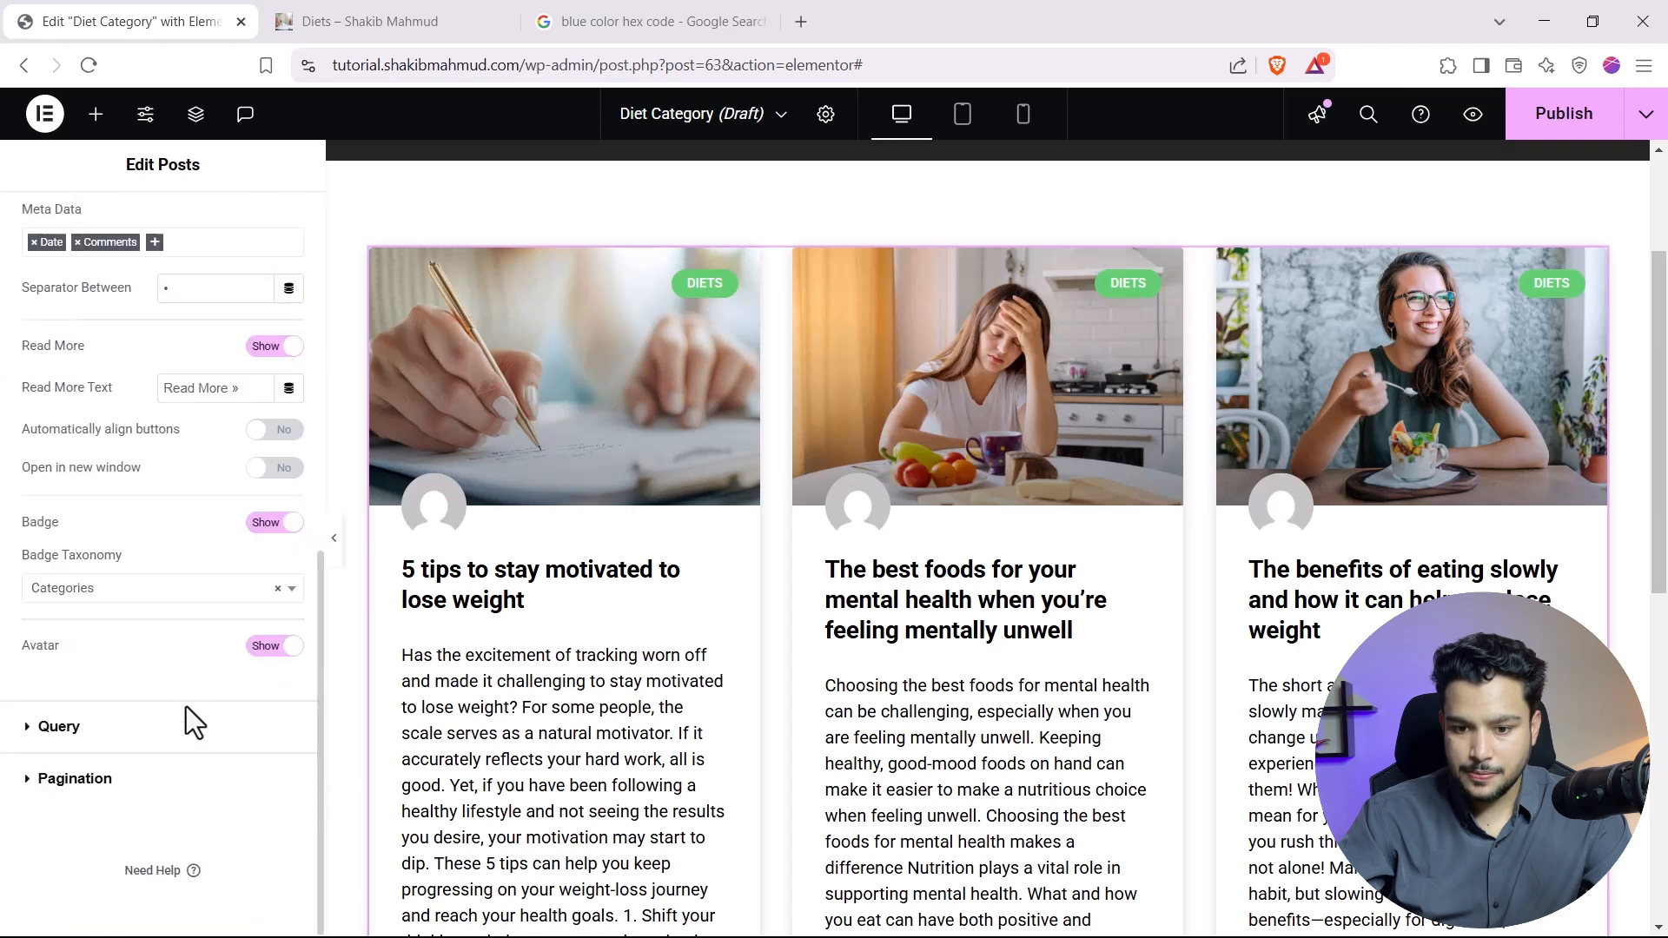
pyautogui.scroll(4, 185, 710)
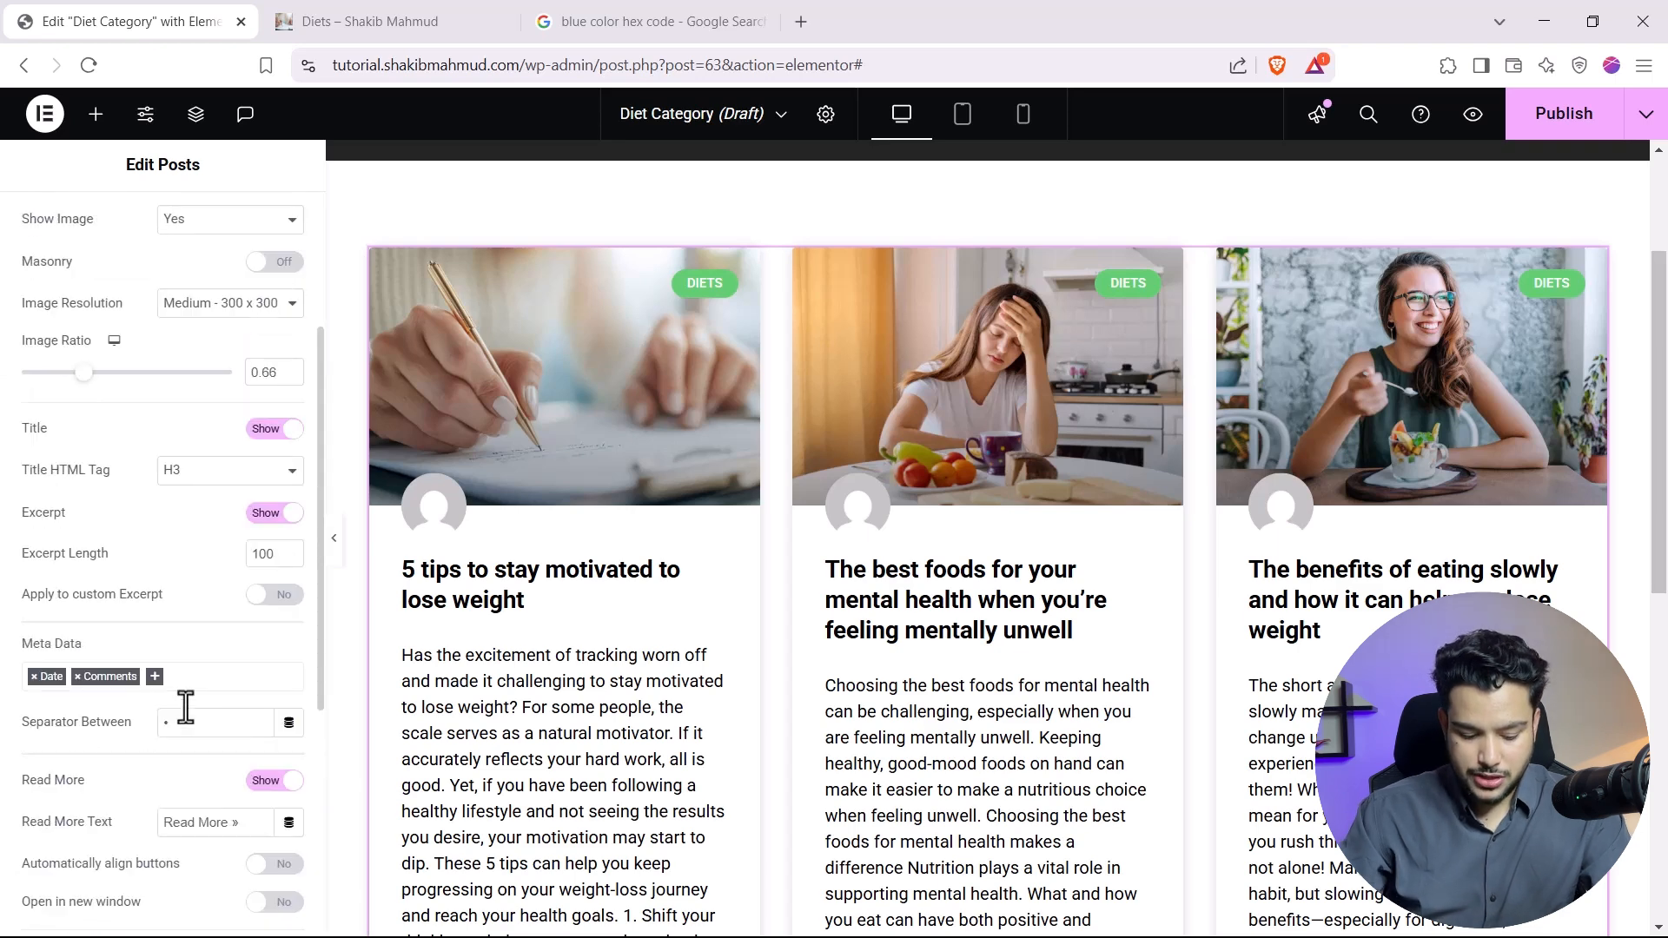
pyautogui.hotkey('ctrl', 'f')
pyautogui.write('exce')
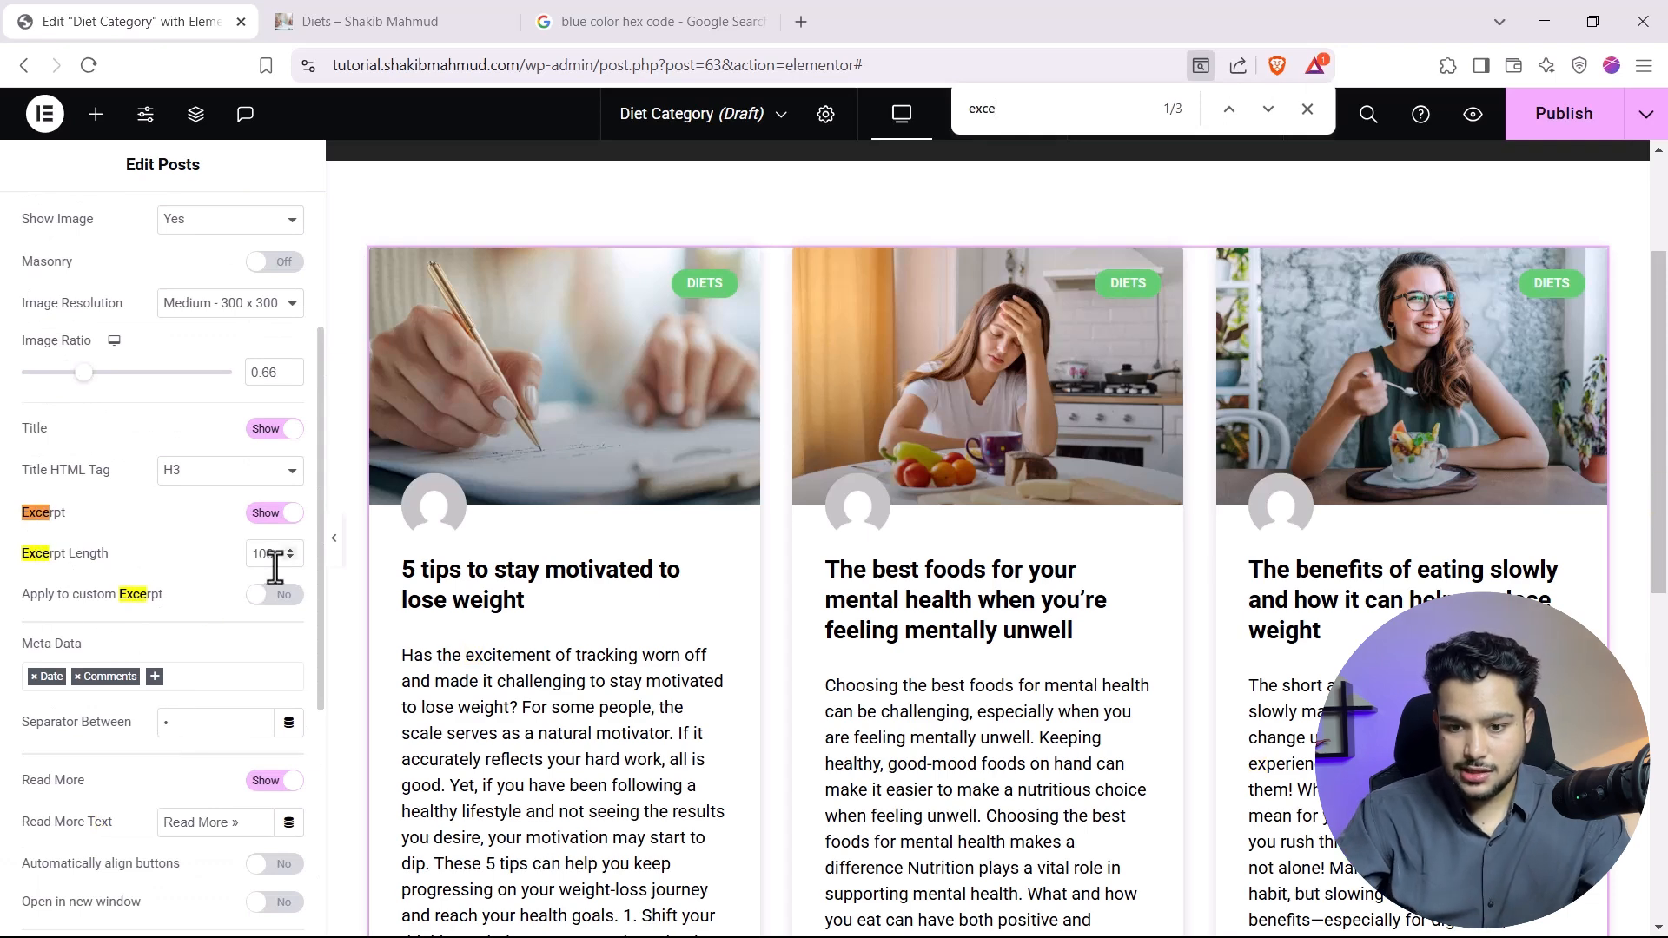
pyautogui.write('0')
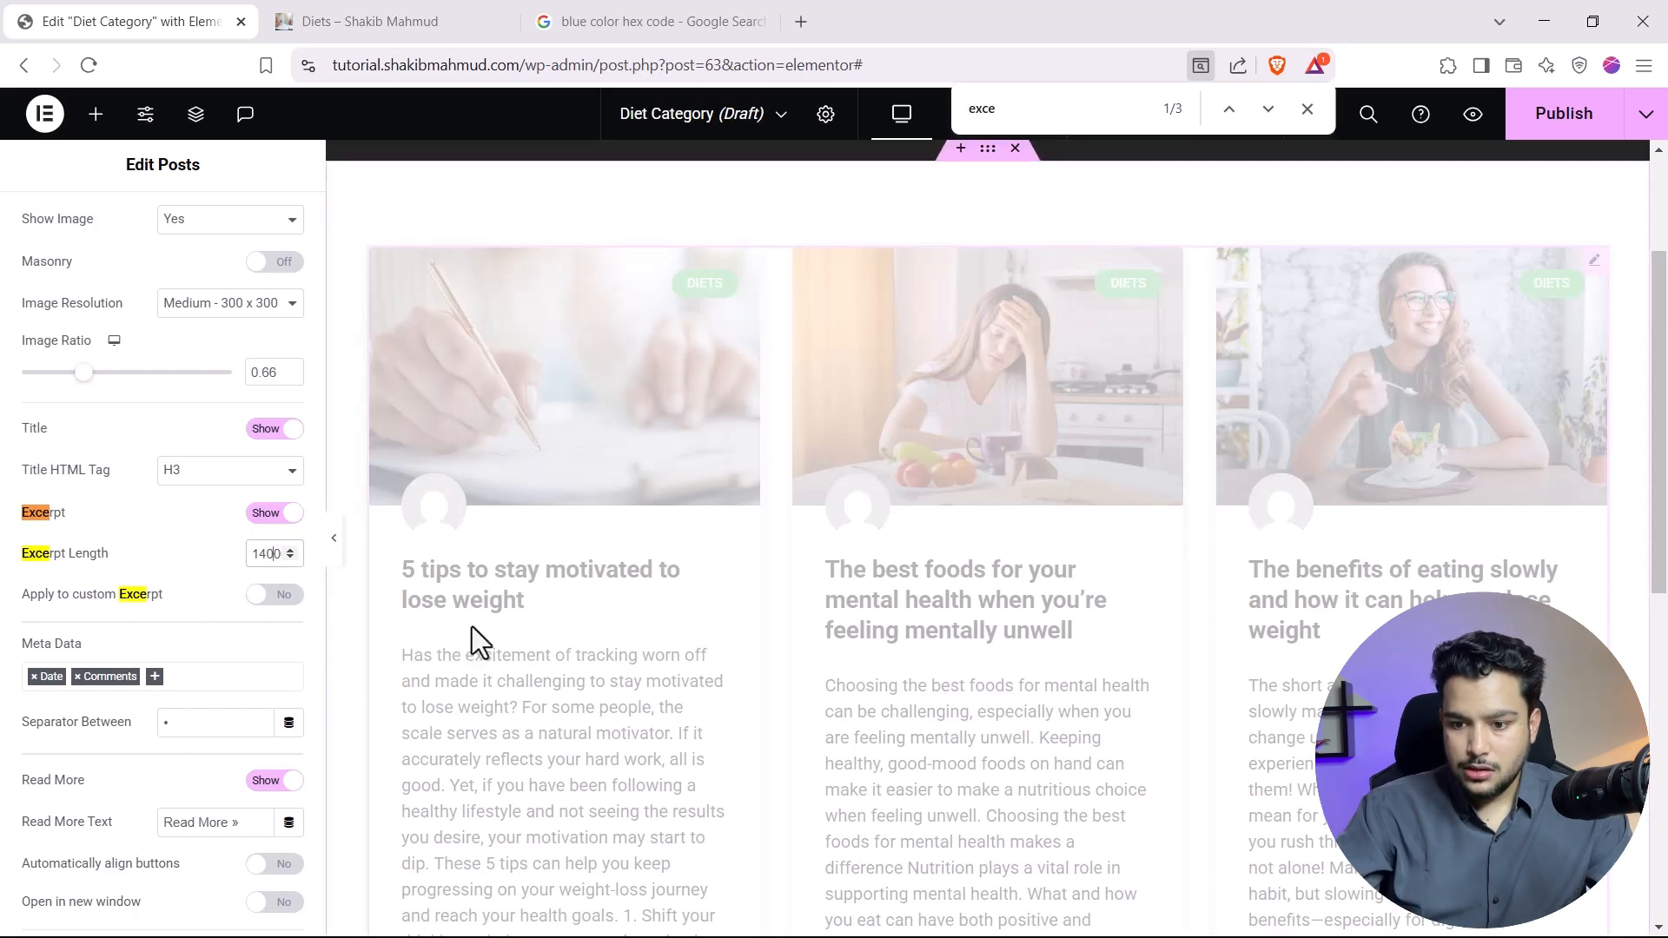
# Set the excerpt length of the post cards to 400 and check the cards in the page preview.
pyautogui.scroll(-4, 537, 622)
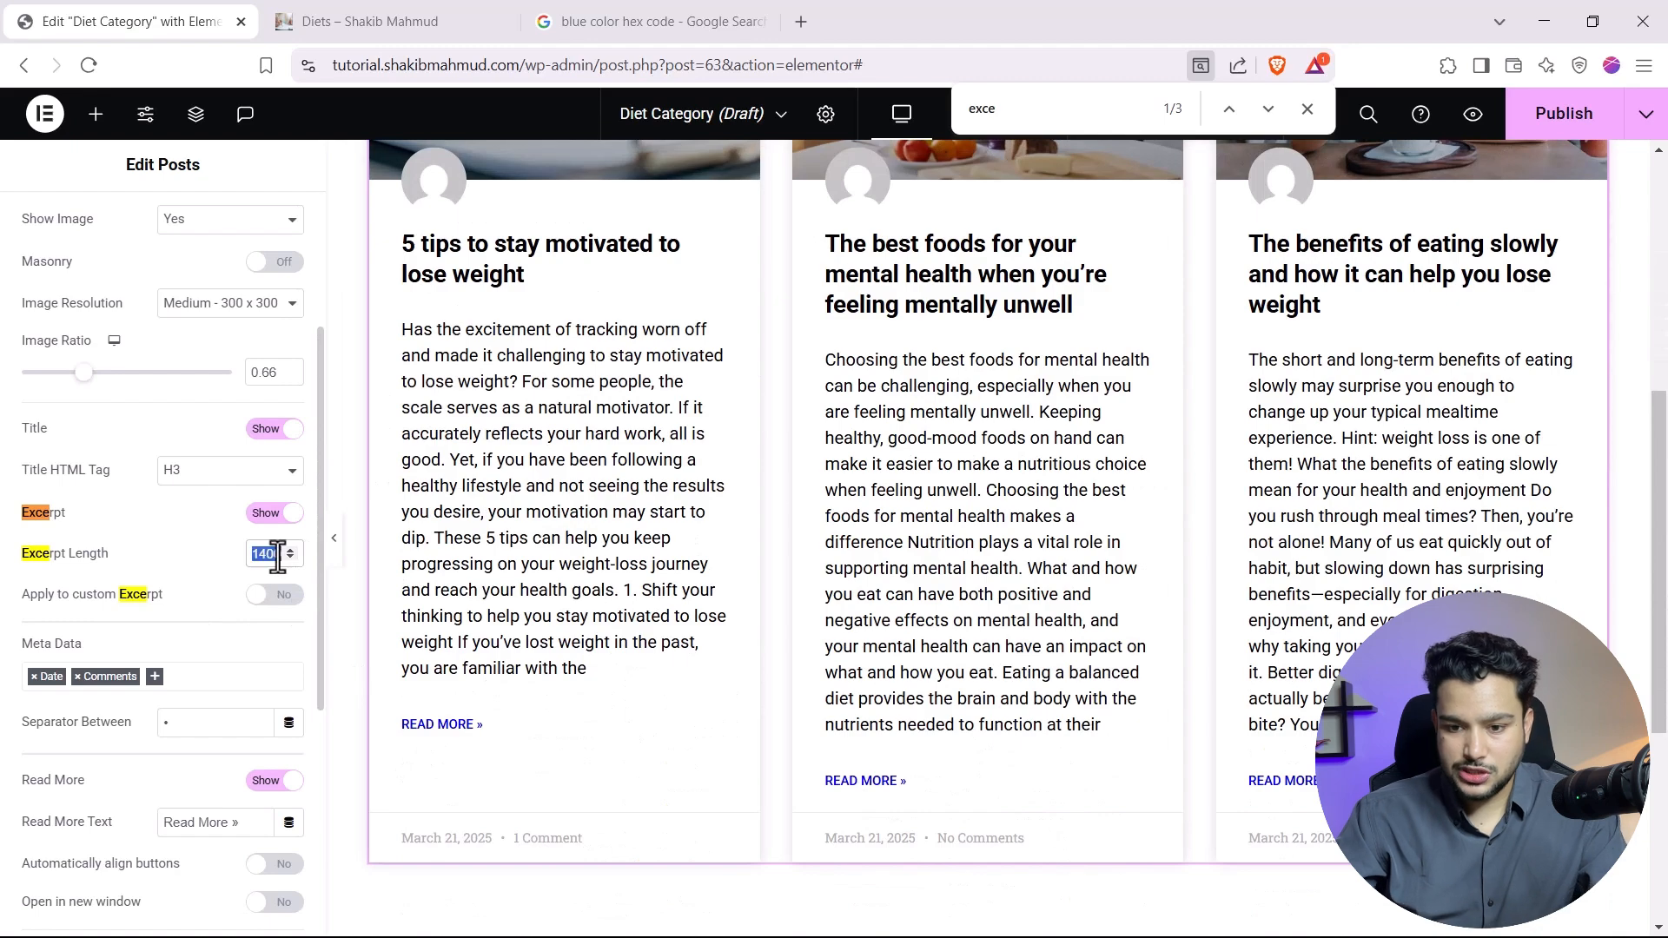
pyautogui.write('400')
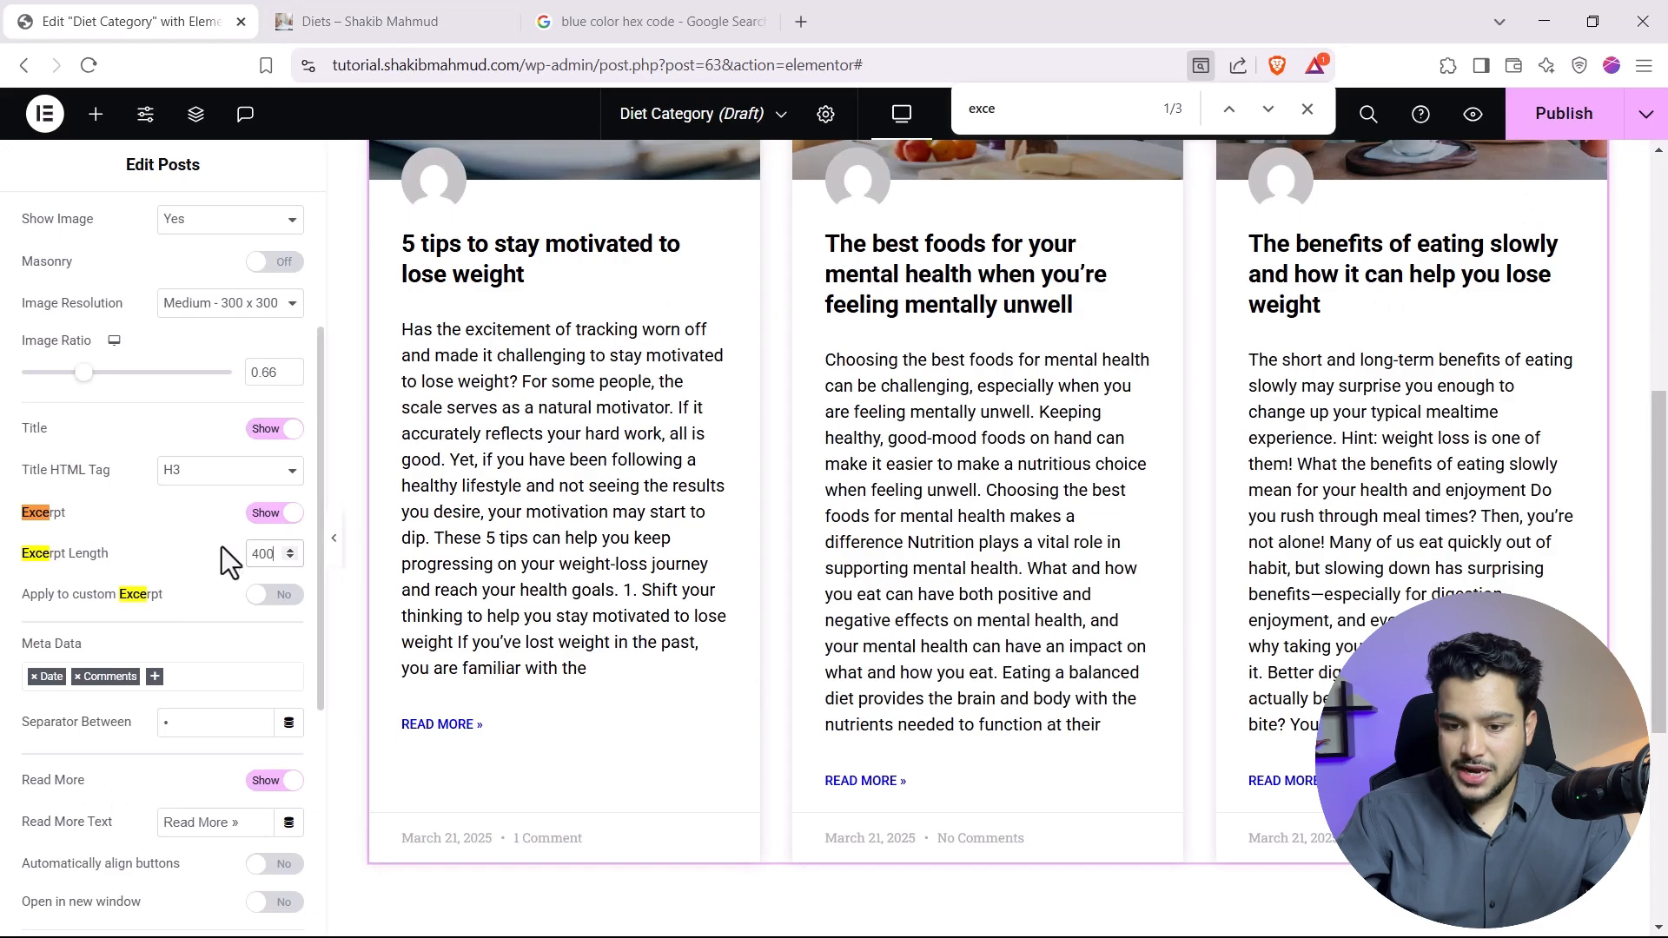
pyautogui.scroll(-1, 659, 618)
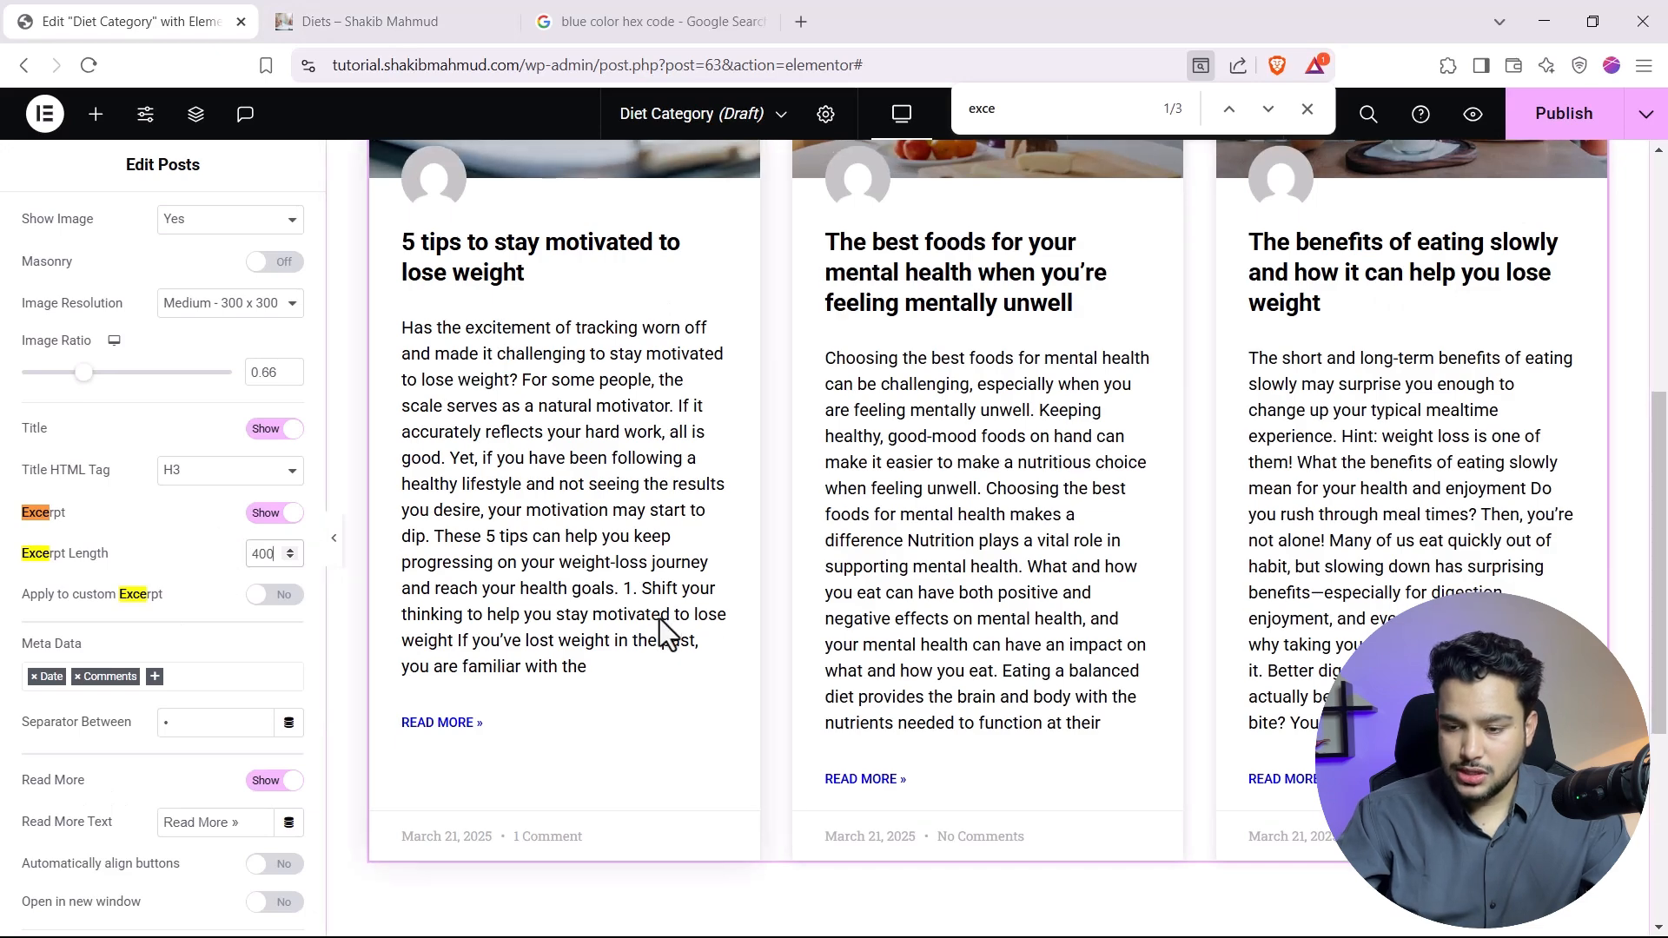
pyautogui.scroll(6, 622, 600)
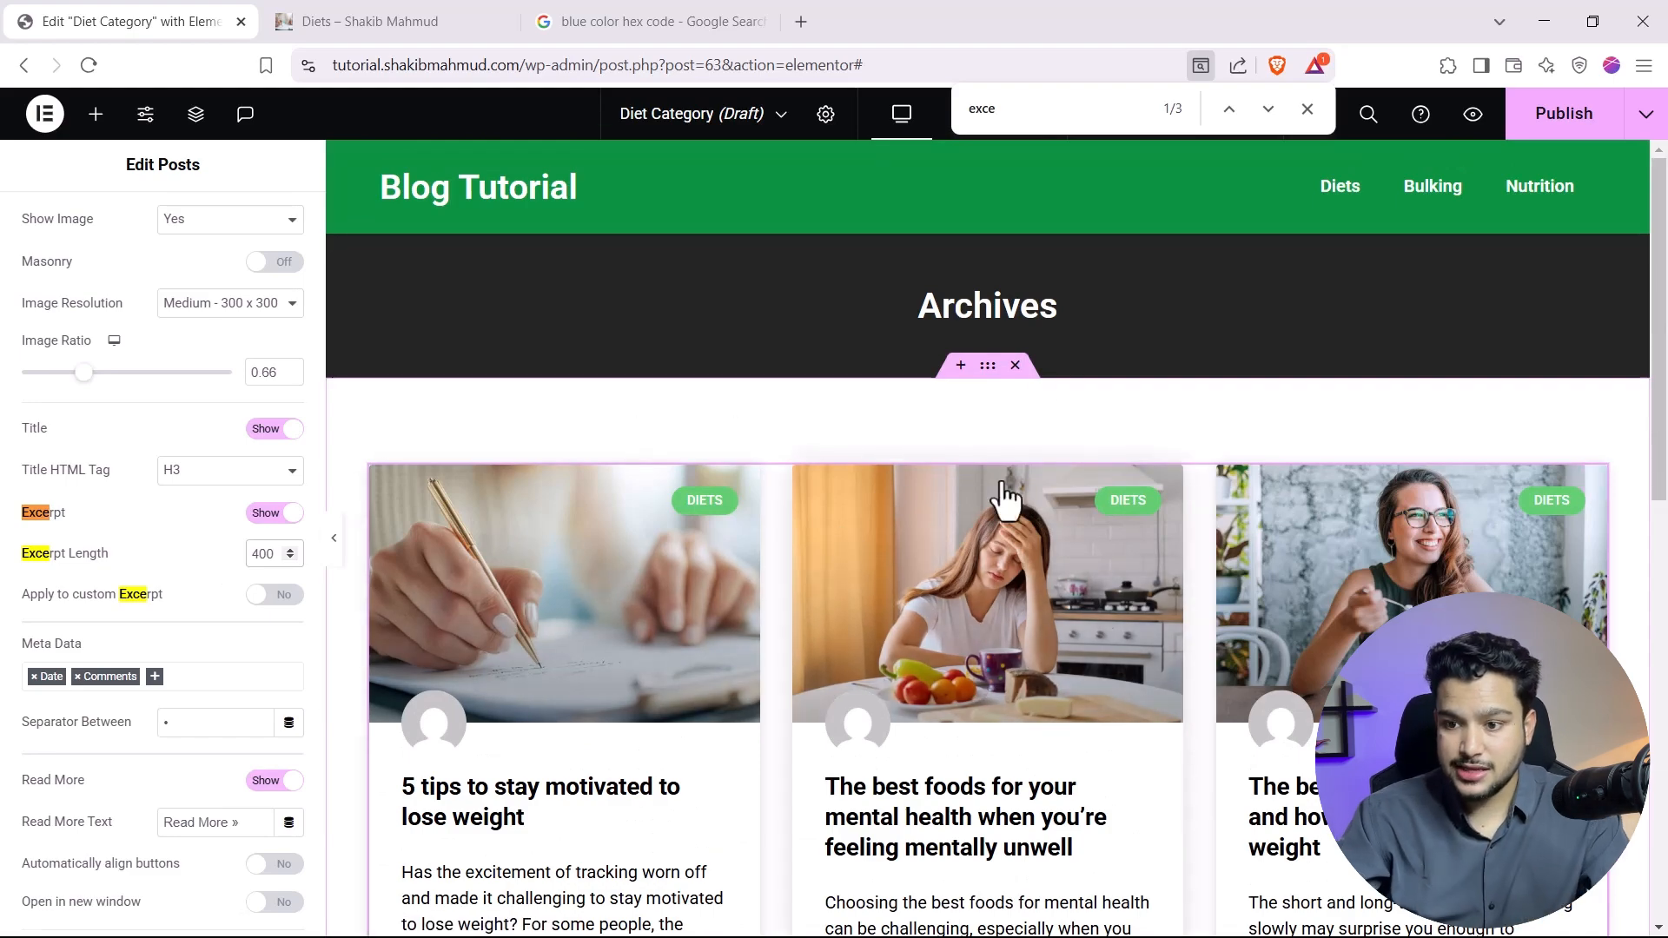
pyautogui.scroll(-4, 957, 514)
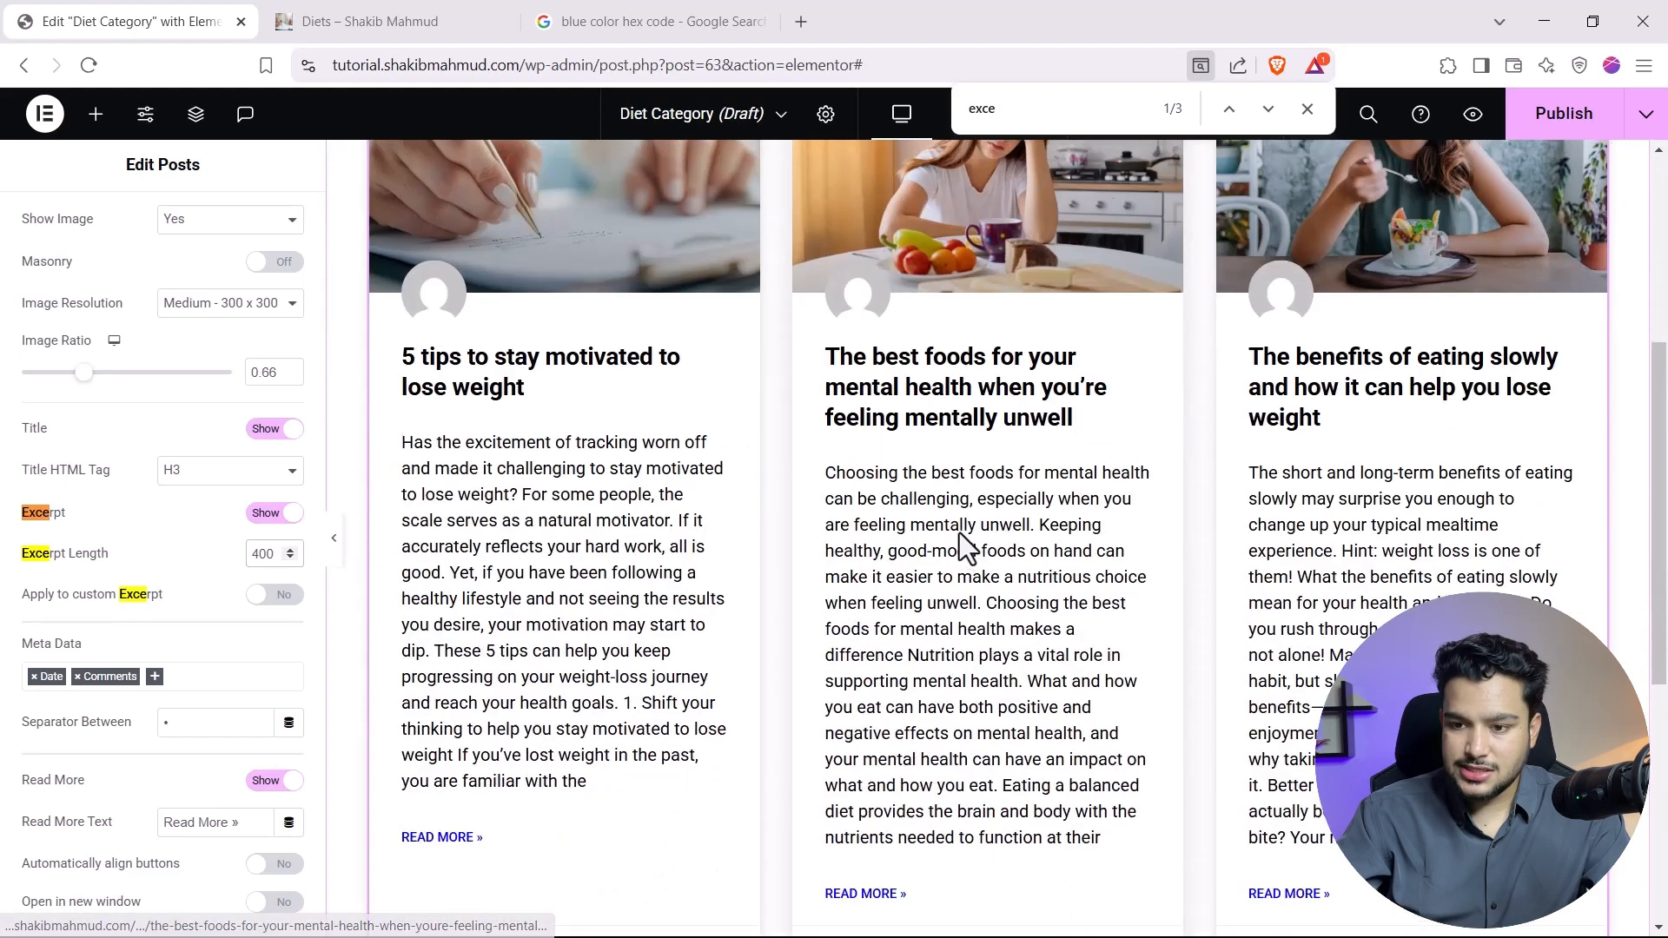
pyautogui.scroll(4, 959, 534)
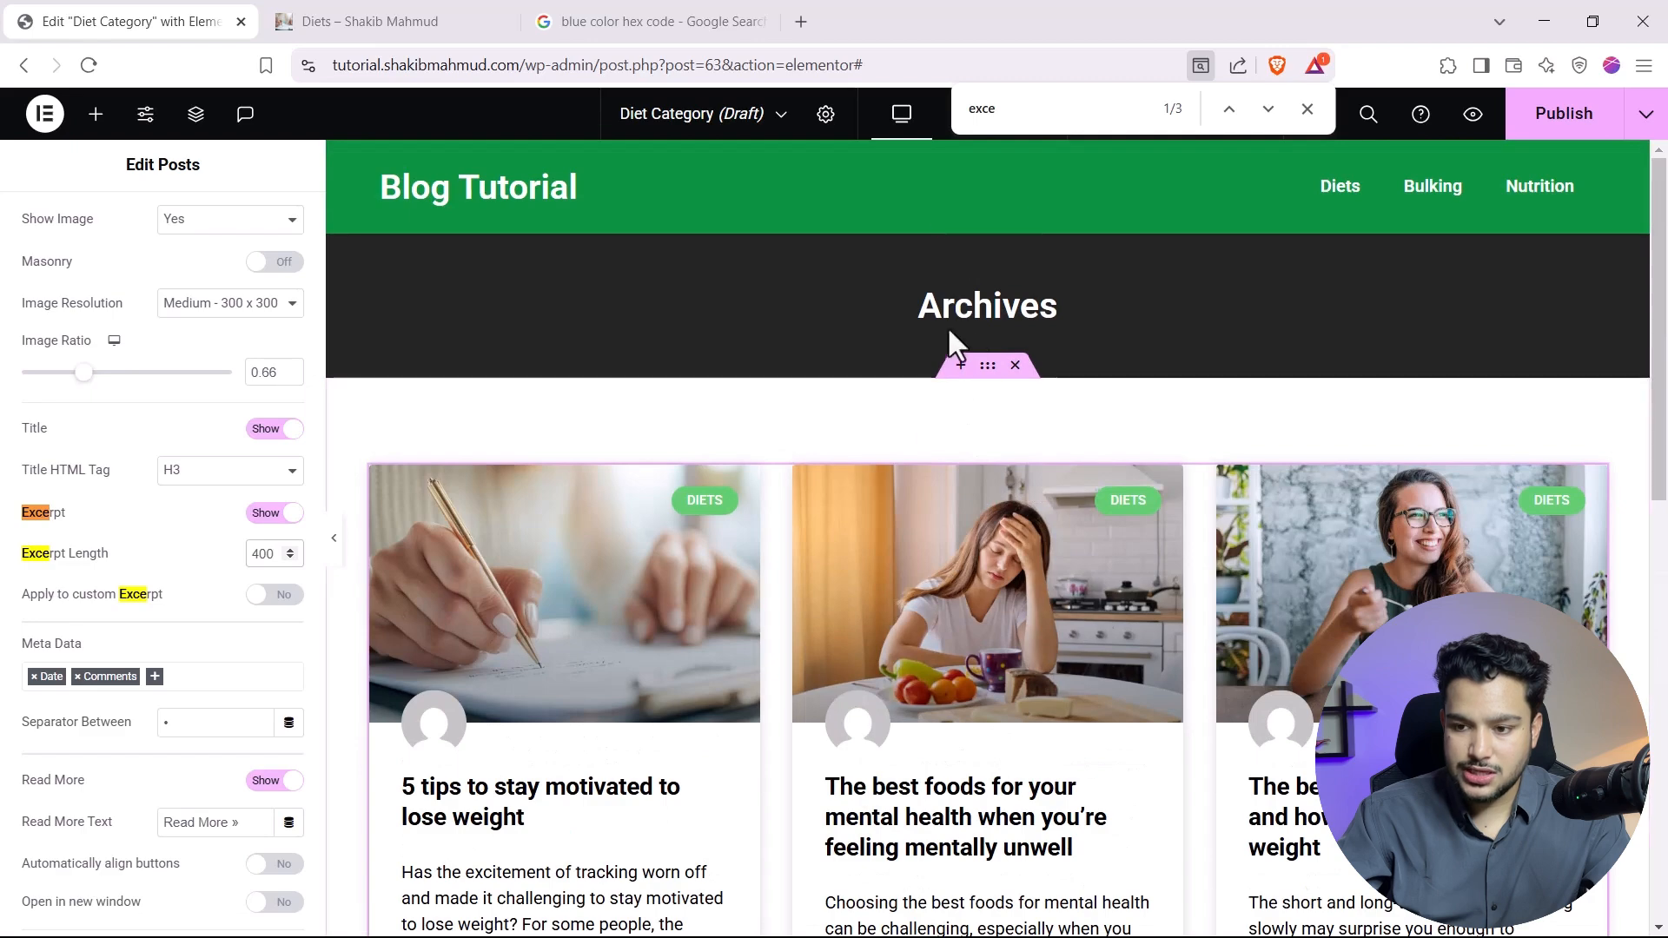
# Add a new single-column Flexbox container below the post card grid.
pyautogui.scroll(-4, 968, 478)
pyautogui.scroll(-4, 966, 487)
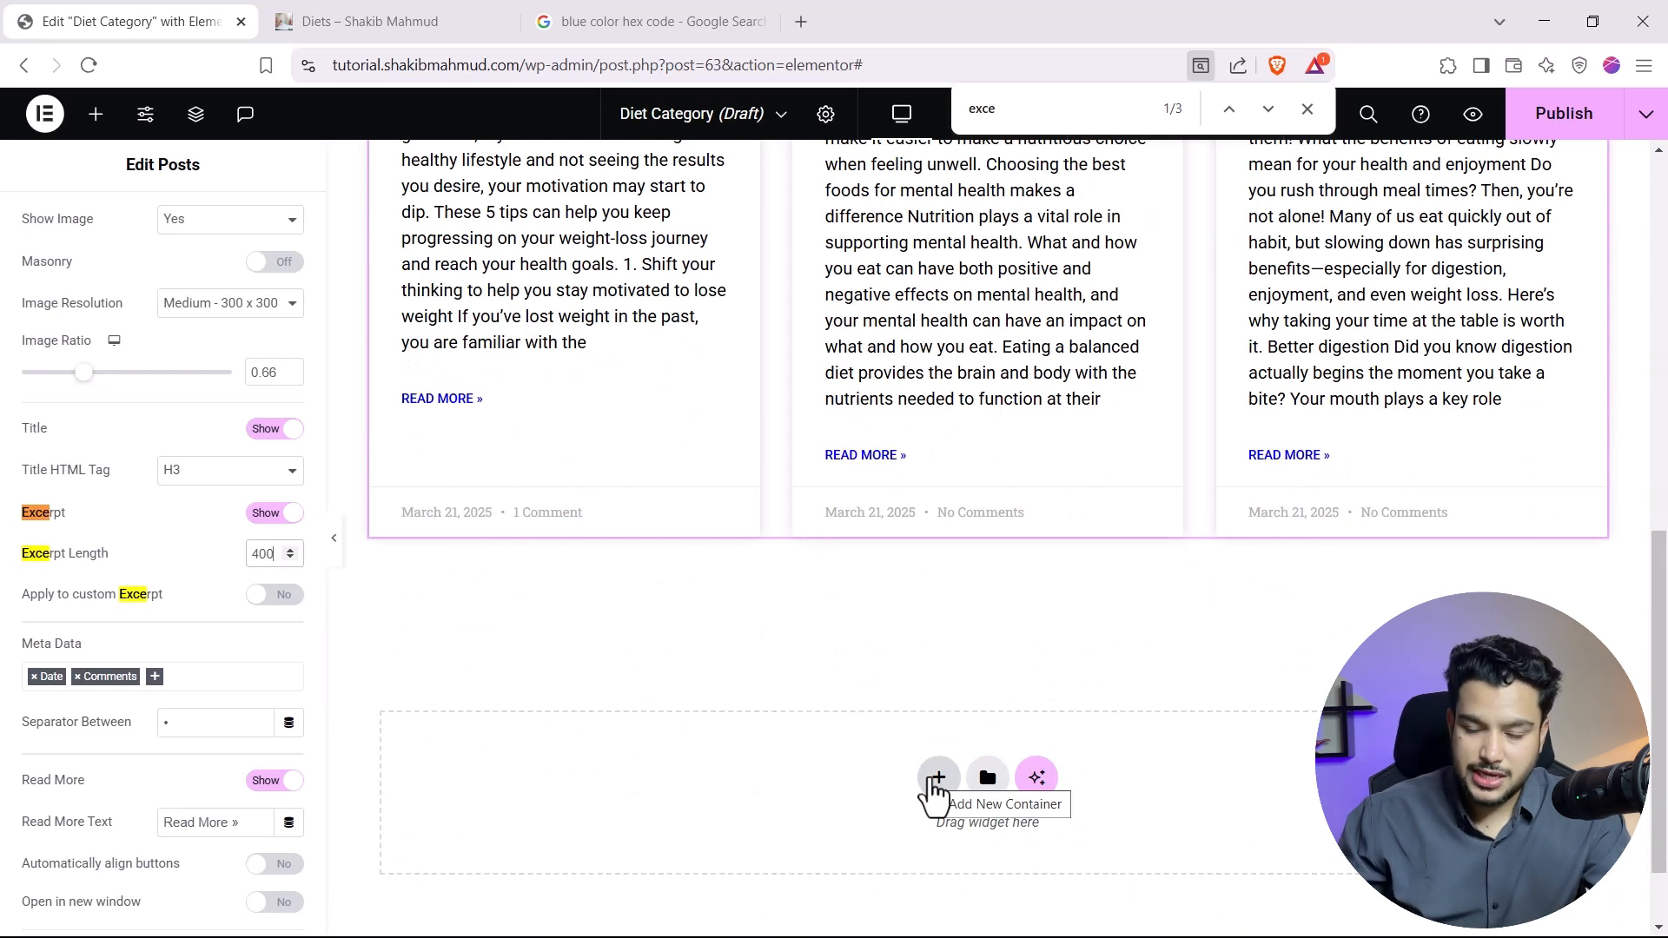
pyautogui.click(938, 776)
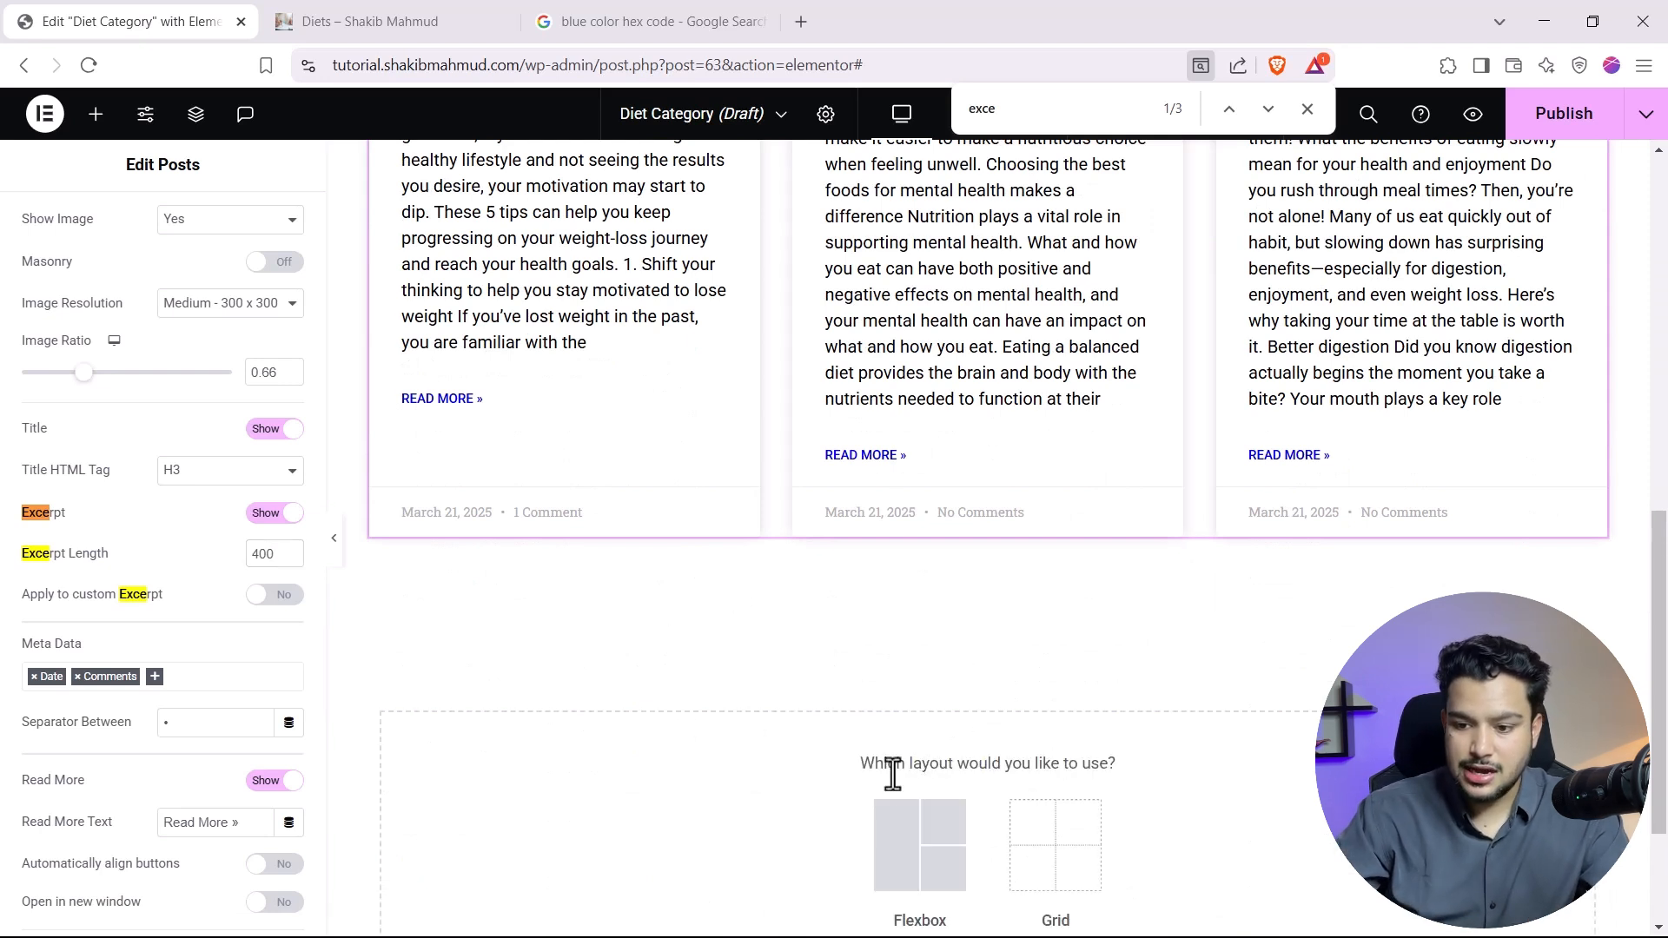
pyautogui.click(921, 843)
pyautogui.click(708, 850)
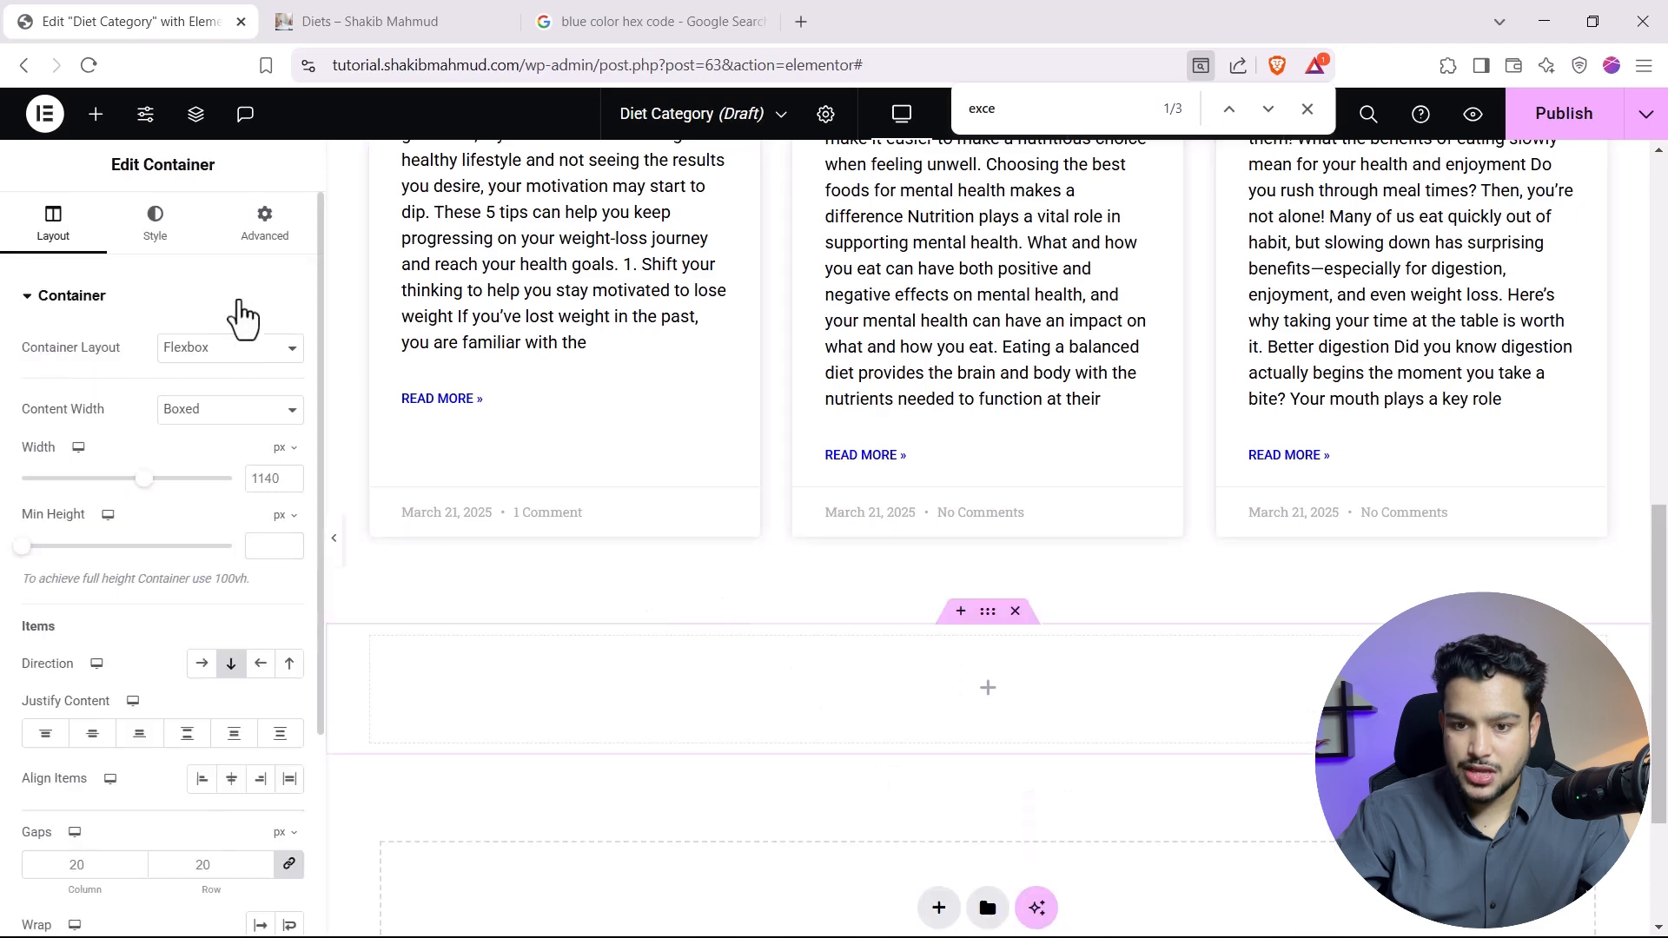
# Search the widgets for "social" and place the Social Icons widget in the new container.
pyautogui.click(96, 114)
pyautogui.click(93, 265)
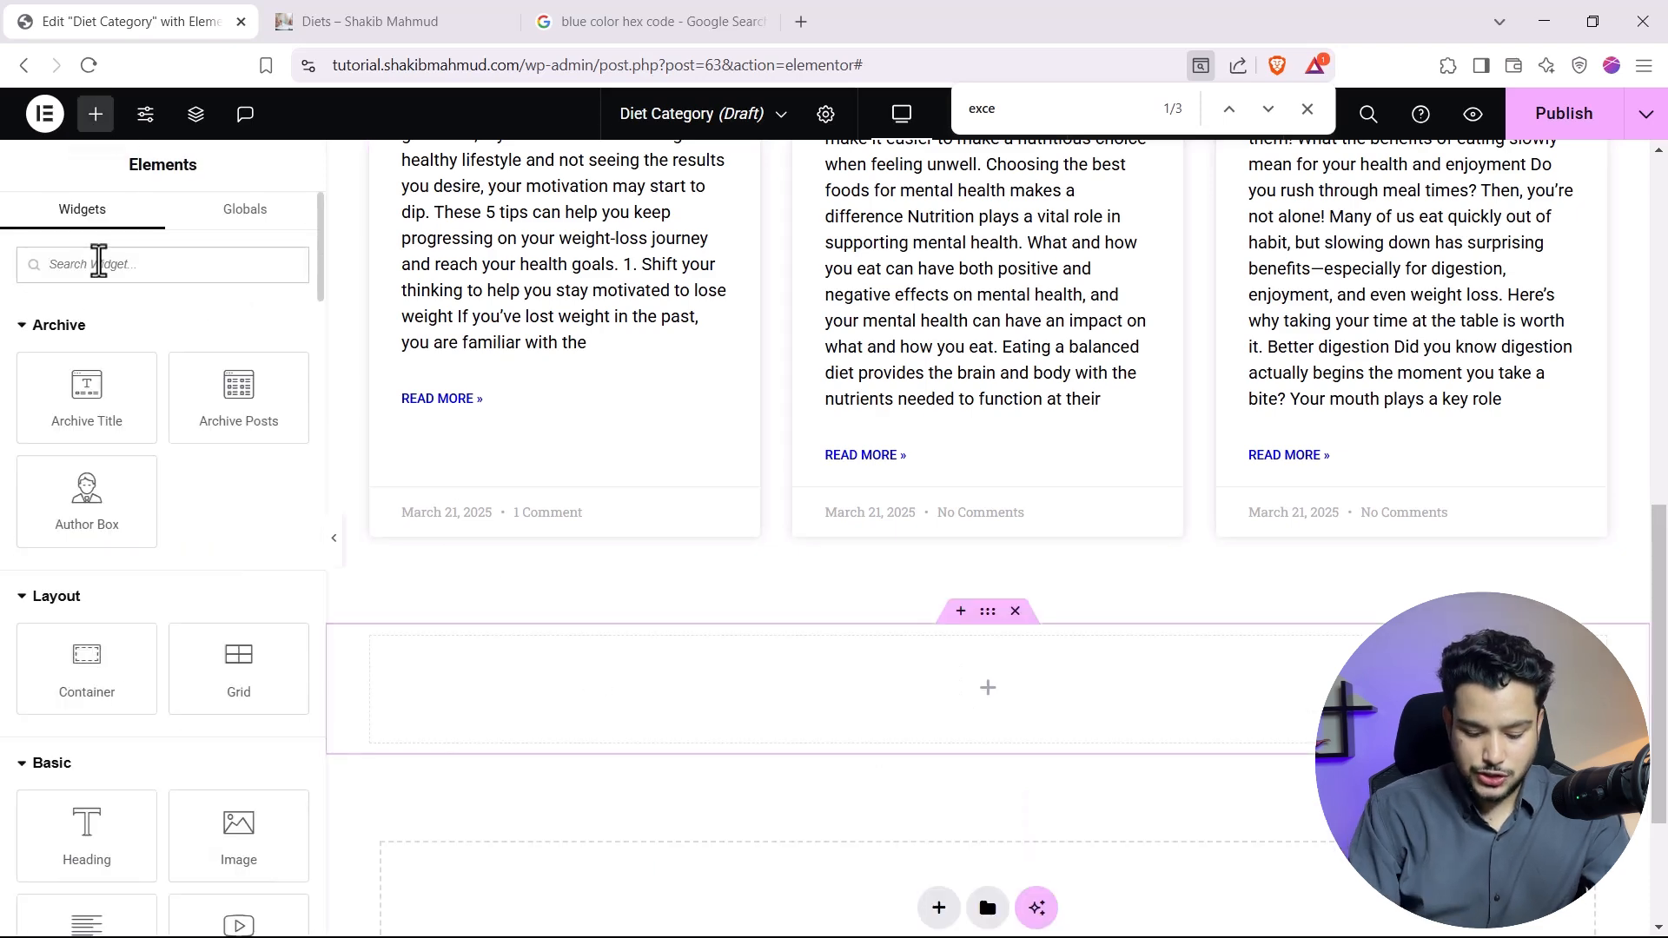
pyautogui.write('socialk')
pyautogui.press('BackSpace')
pyautogui.press('BackSpace')
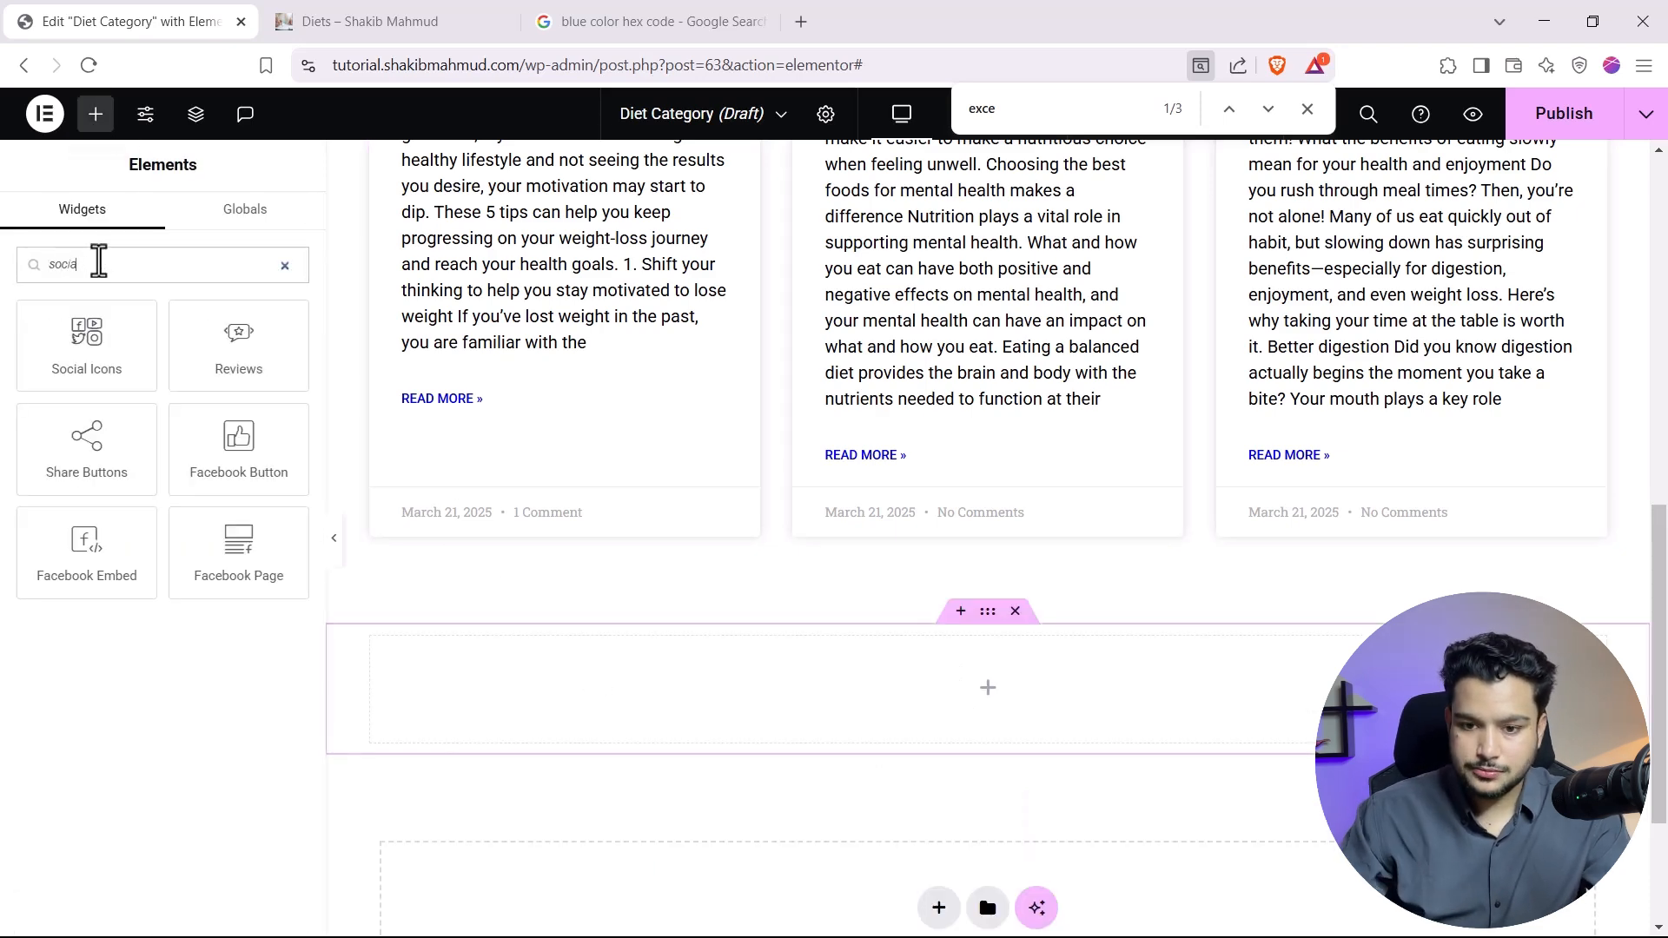
pyautogui.moveTo(111, 320); pyautogui.dragTo(764, 652)
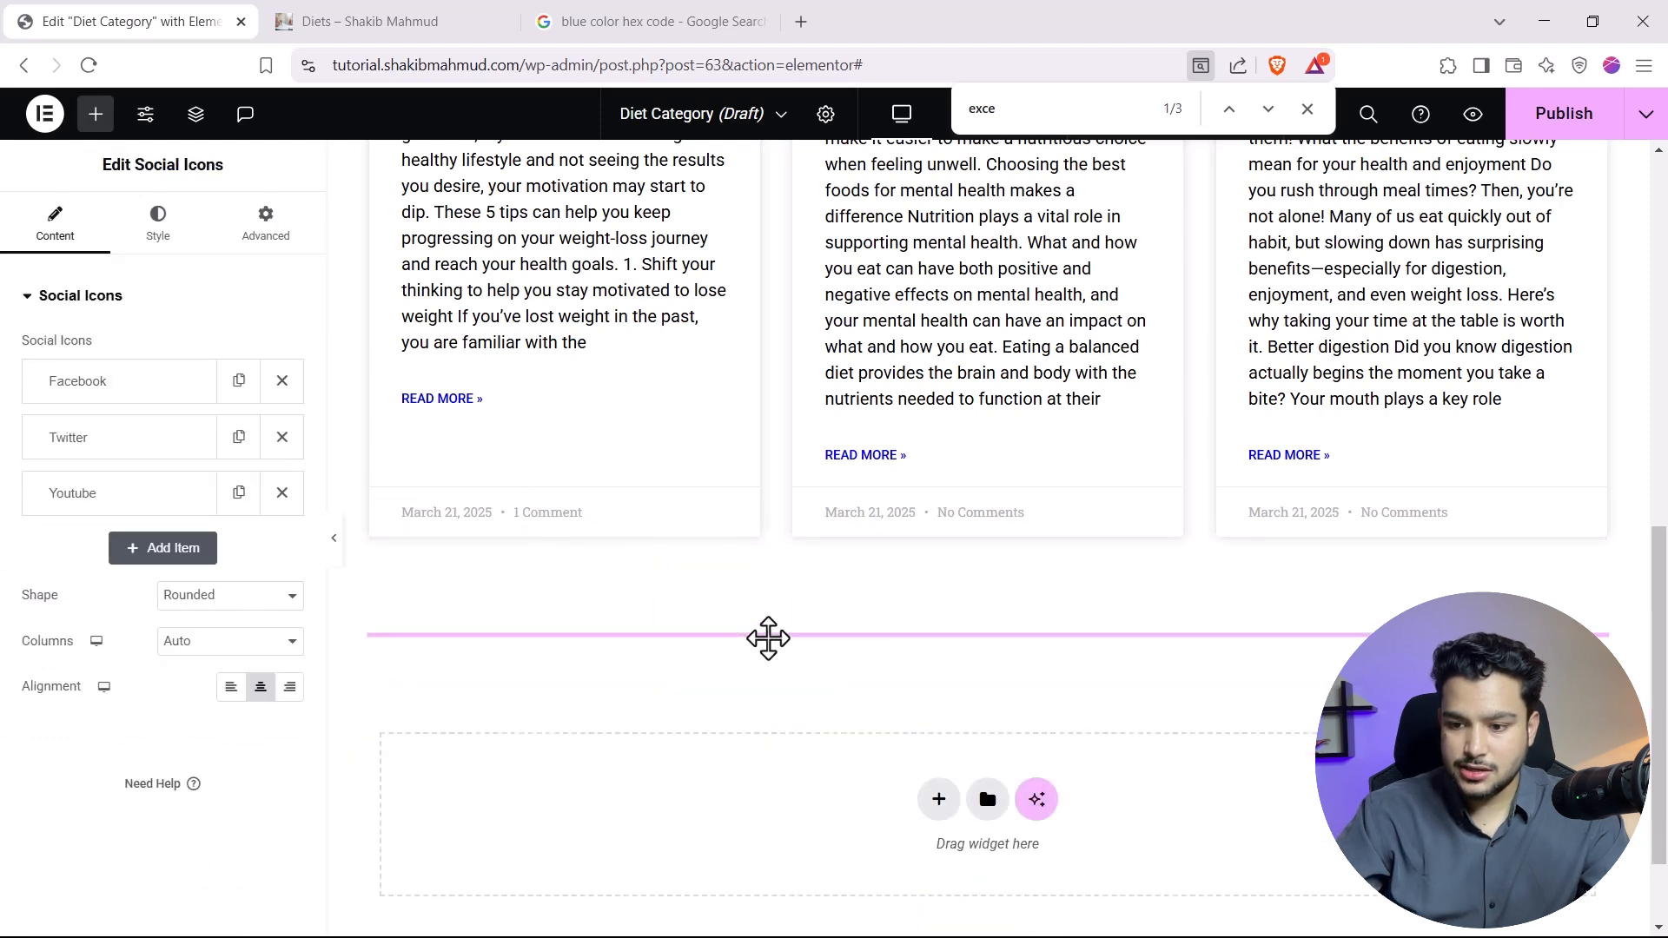
# Look over the Social Icons style settings and the Facebook and Twitter items, and delete the widget from the container.
pyautogui.click(196, 243)
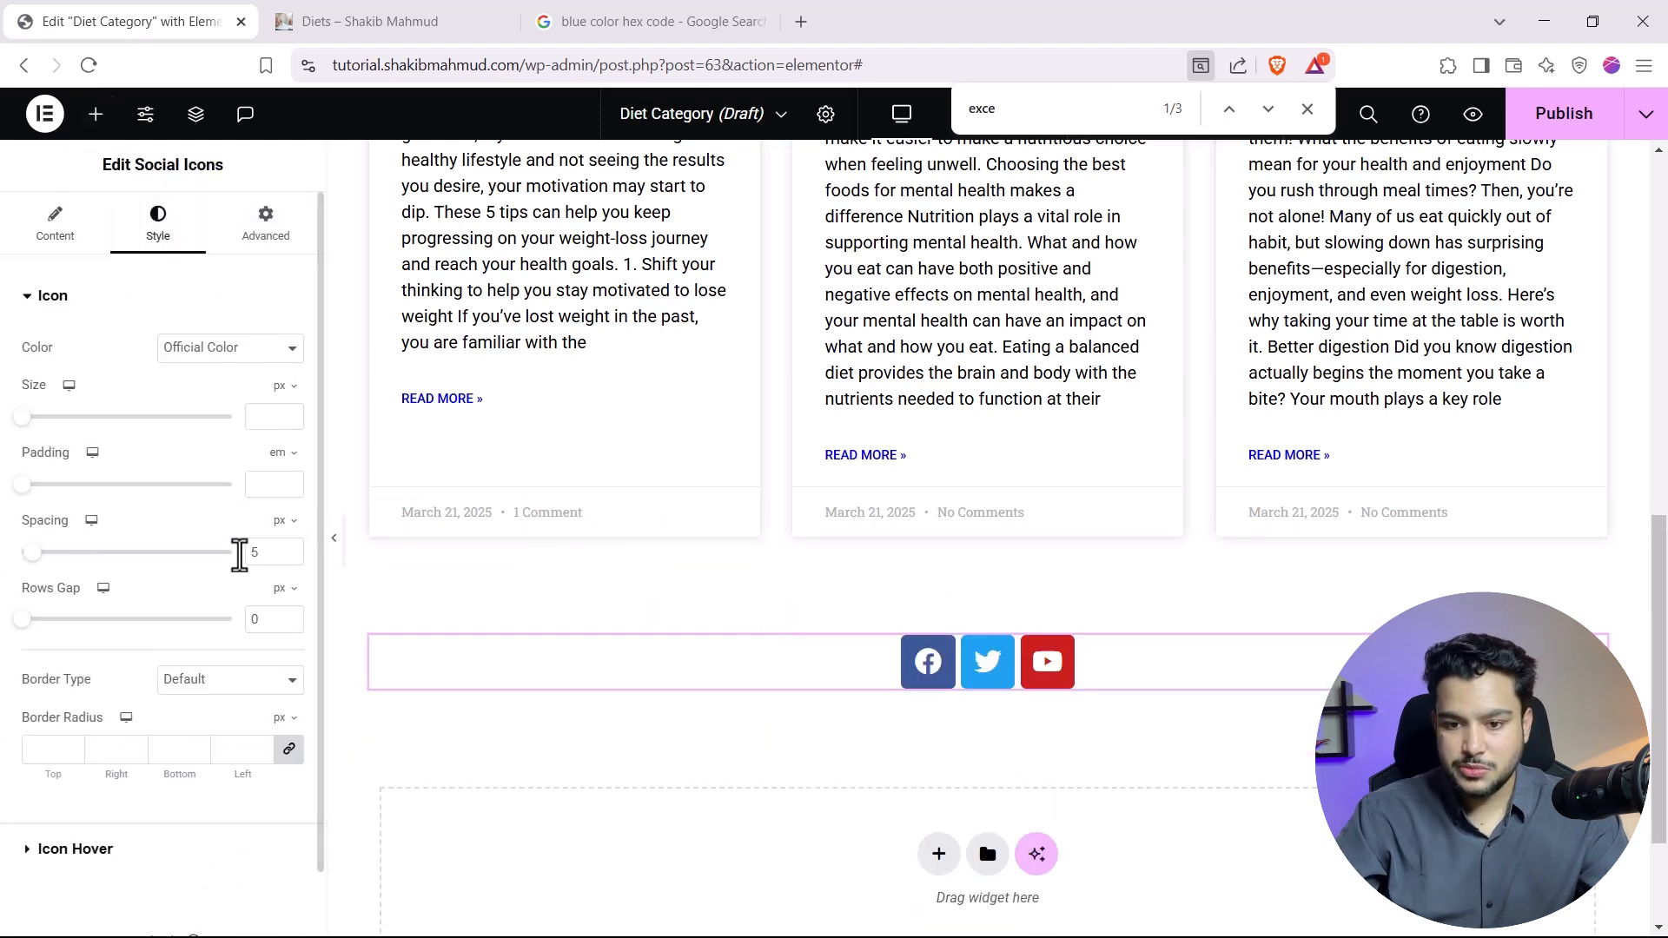
pyautogui.click(54, 228)
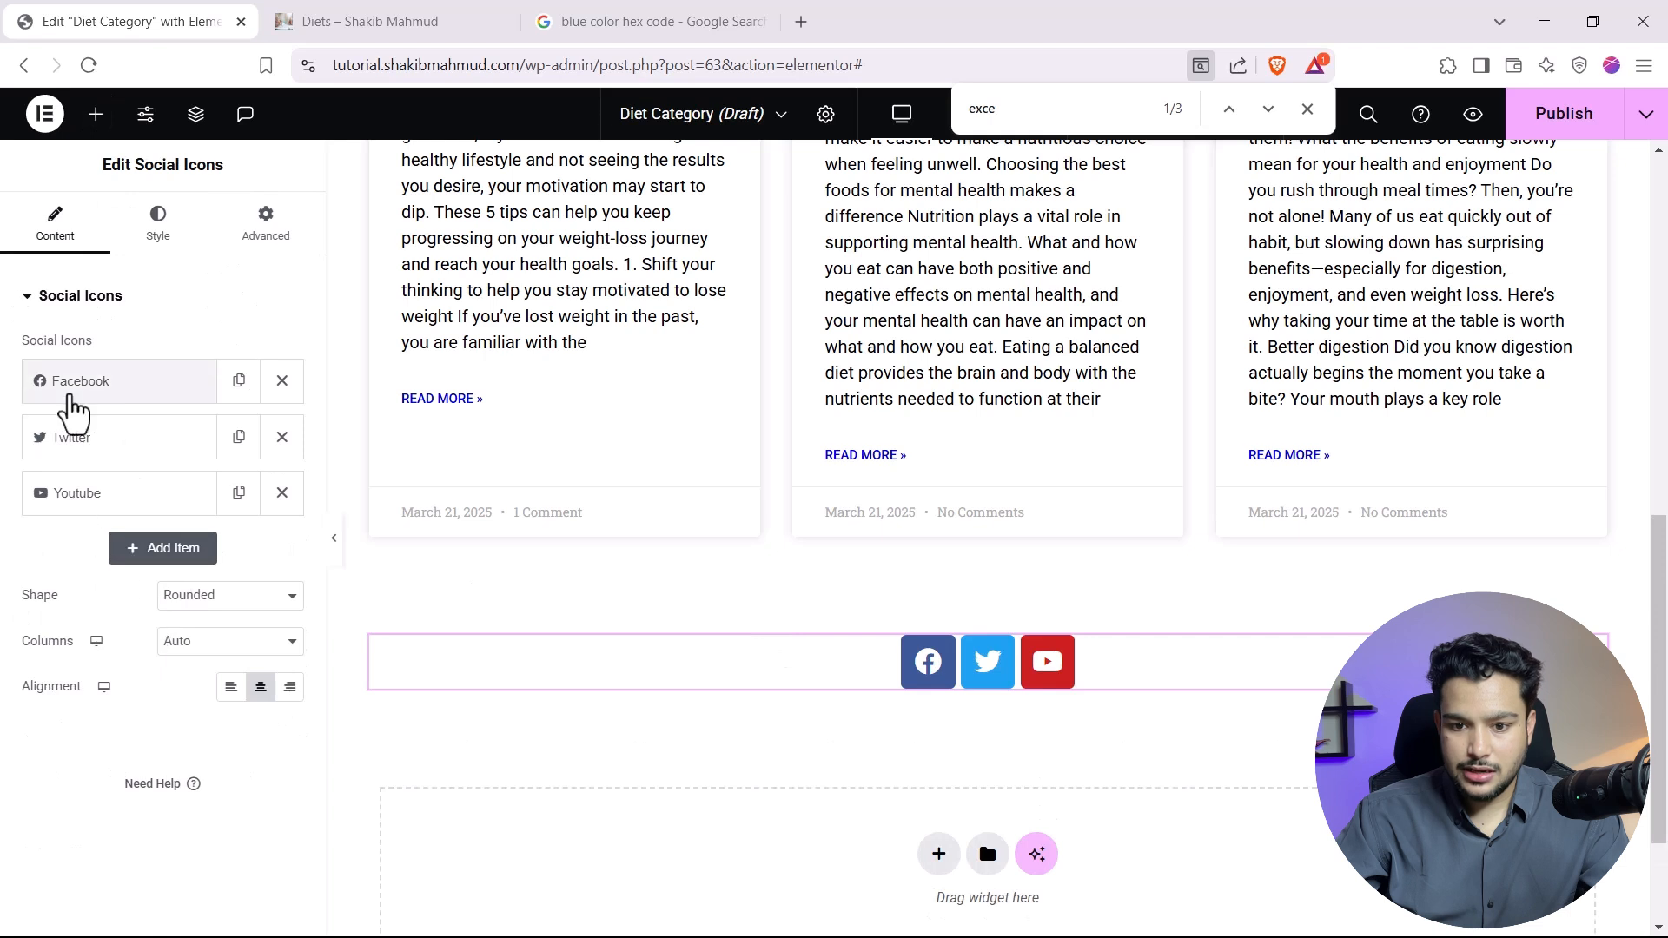
pyautogui.click(66, 386)
pyautogui.click(93, 384)
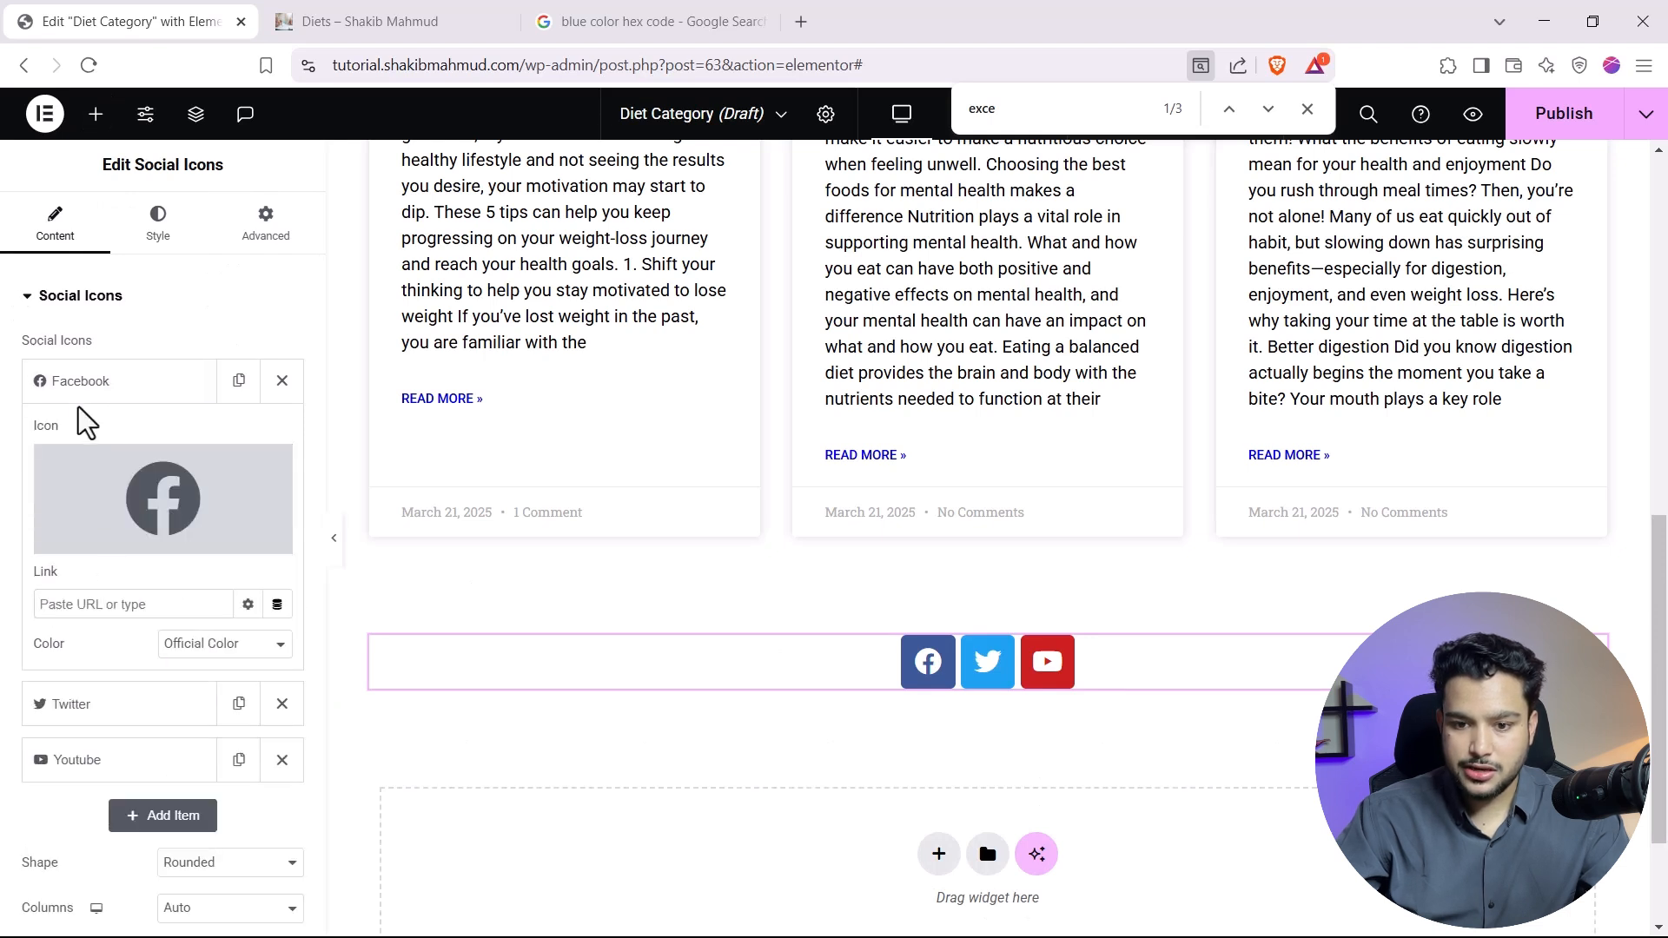
pyautogui.click(74, 447)
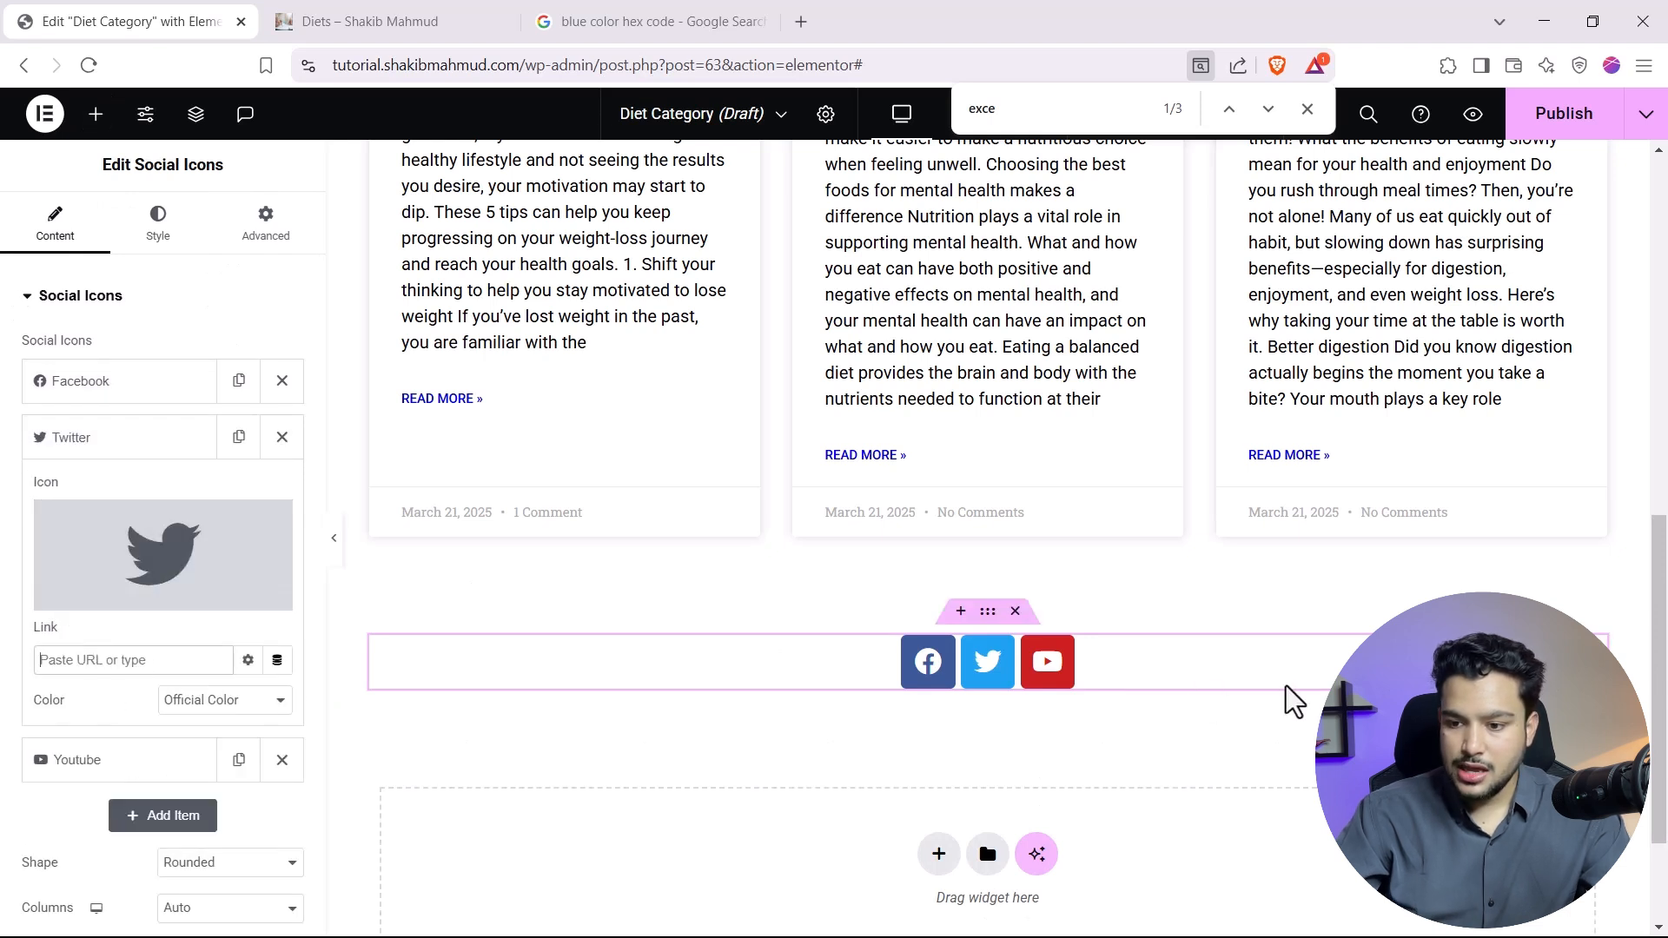
pyautogui.rightClick(1048, 663)
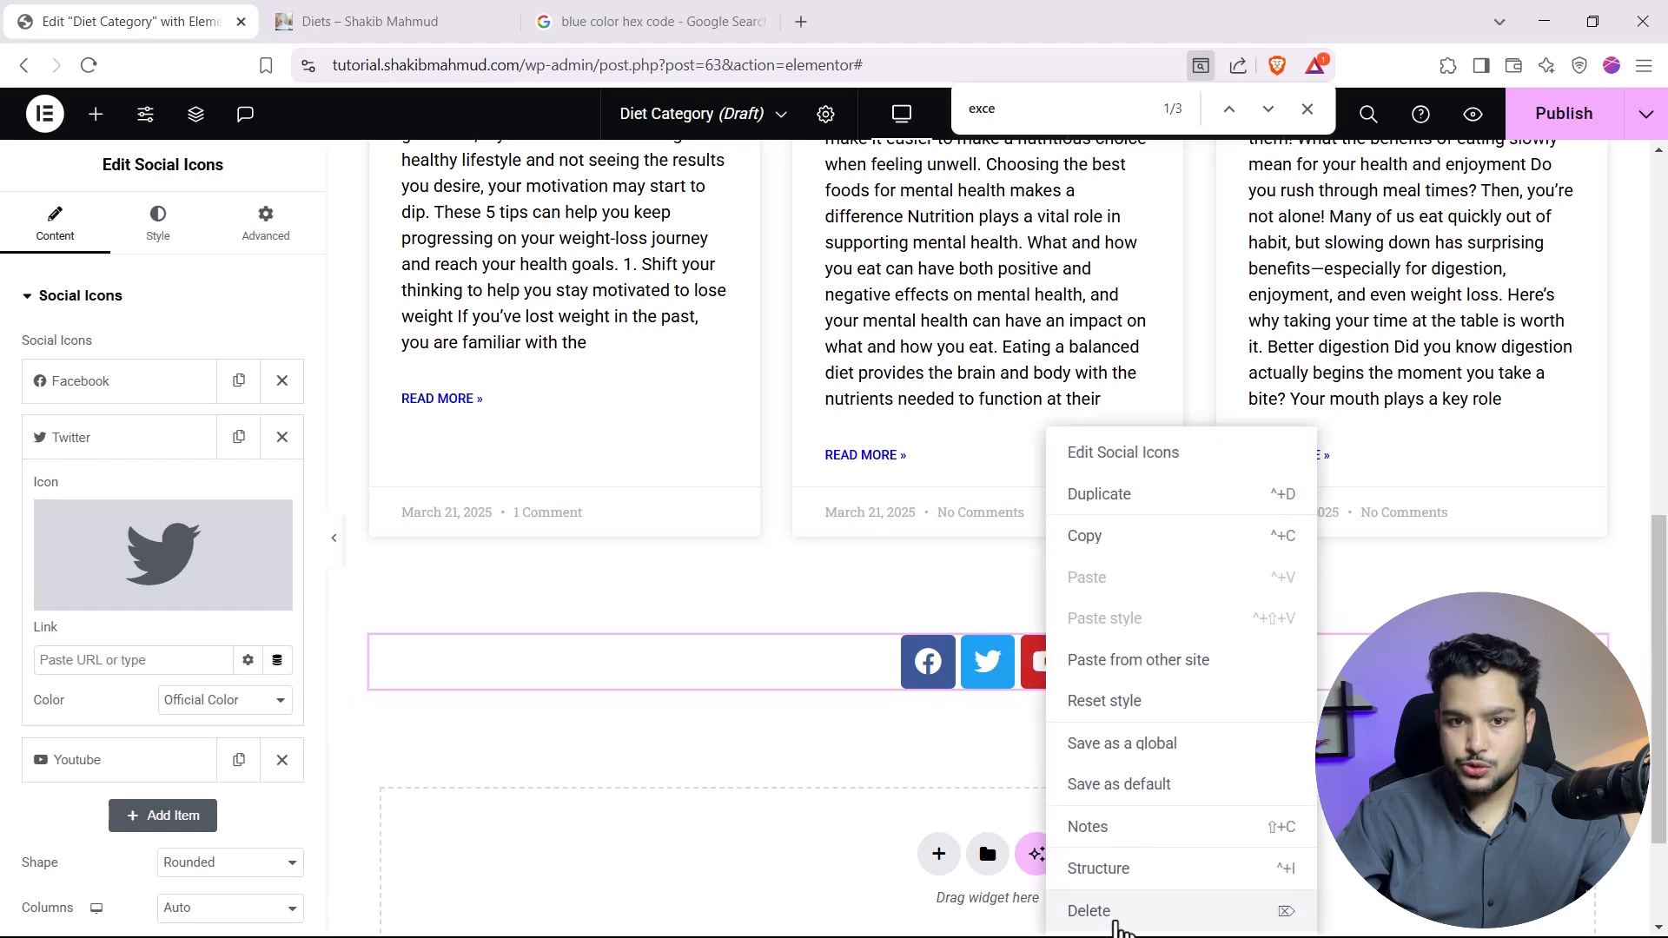
pyautogui.click(1121, 910)
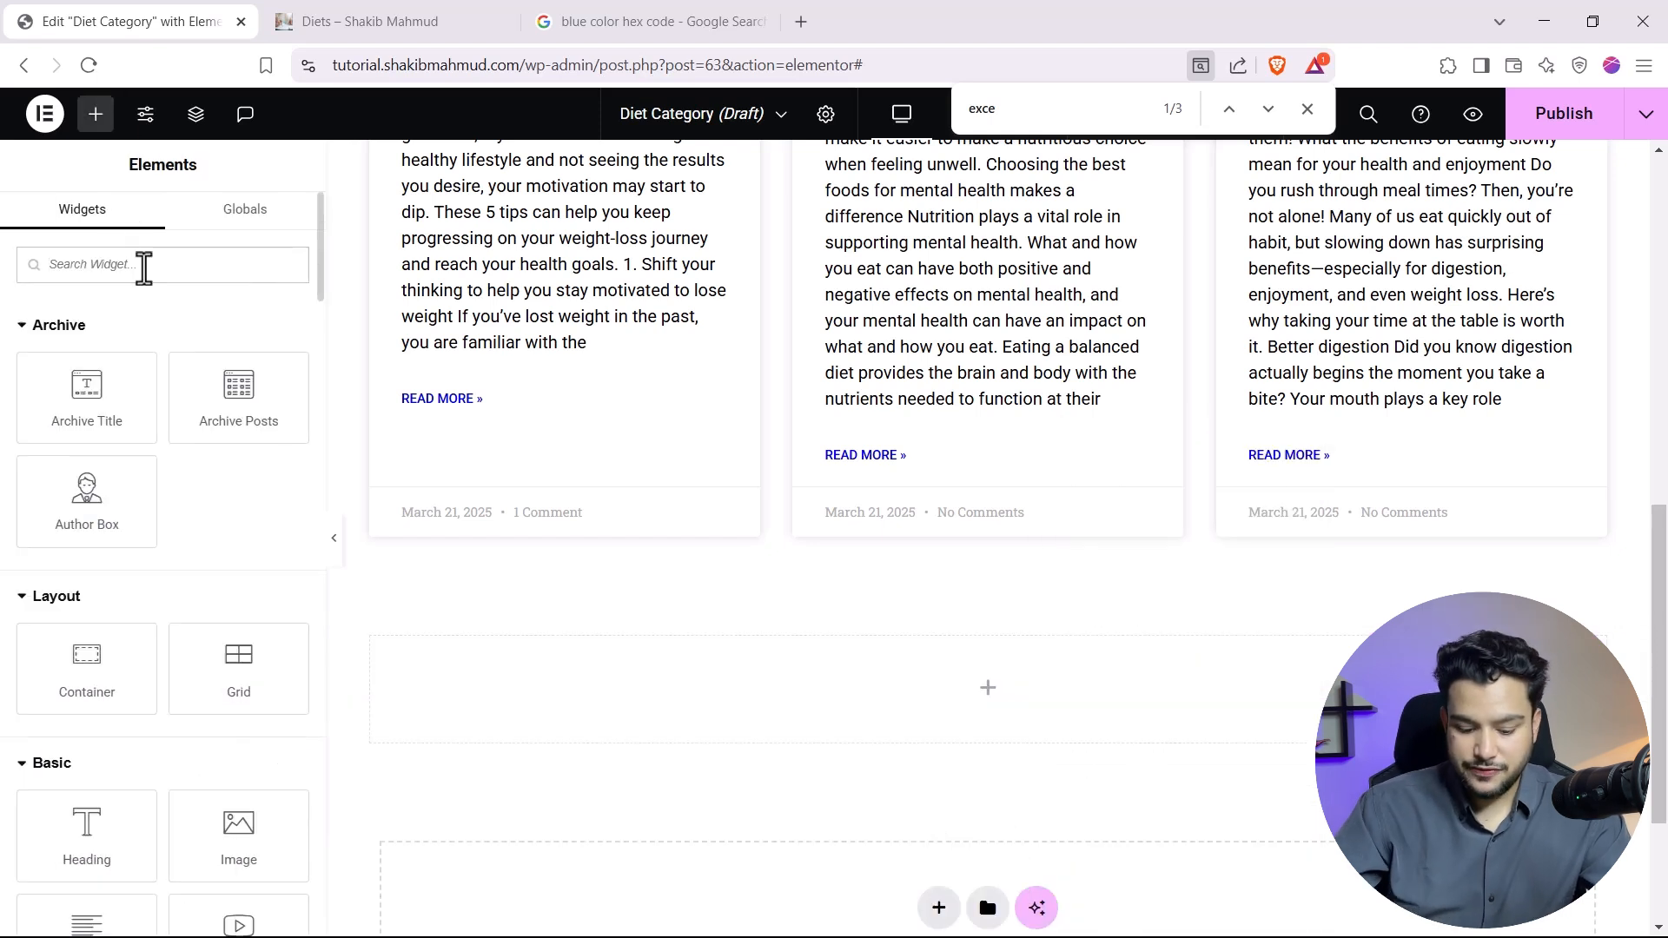
# Add a Button widget to the empty container and set its text to "Get out subscr".
pyautogui.write('butt')
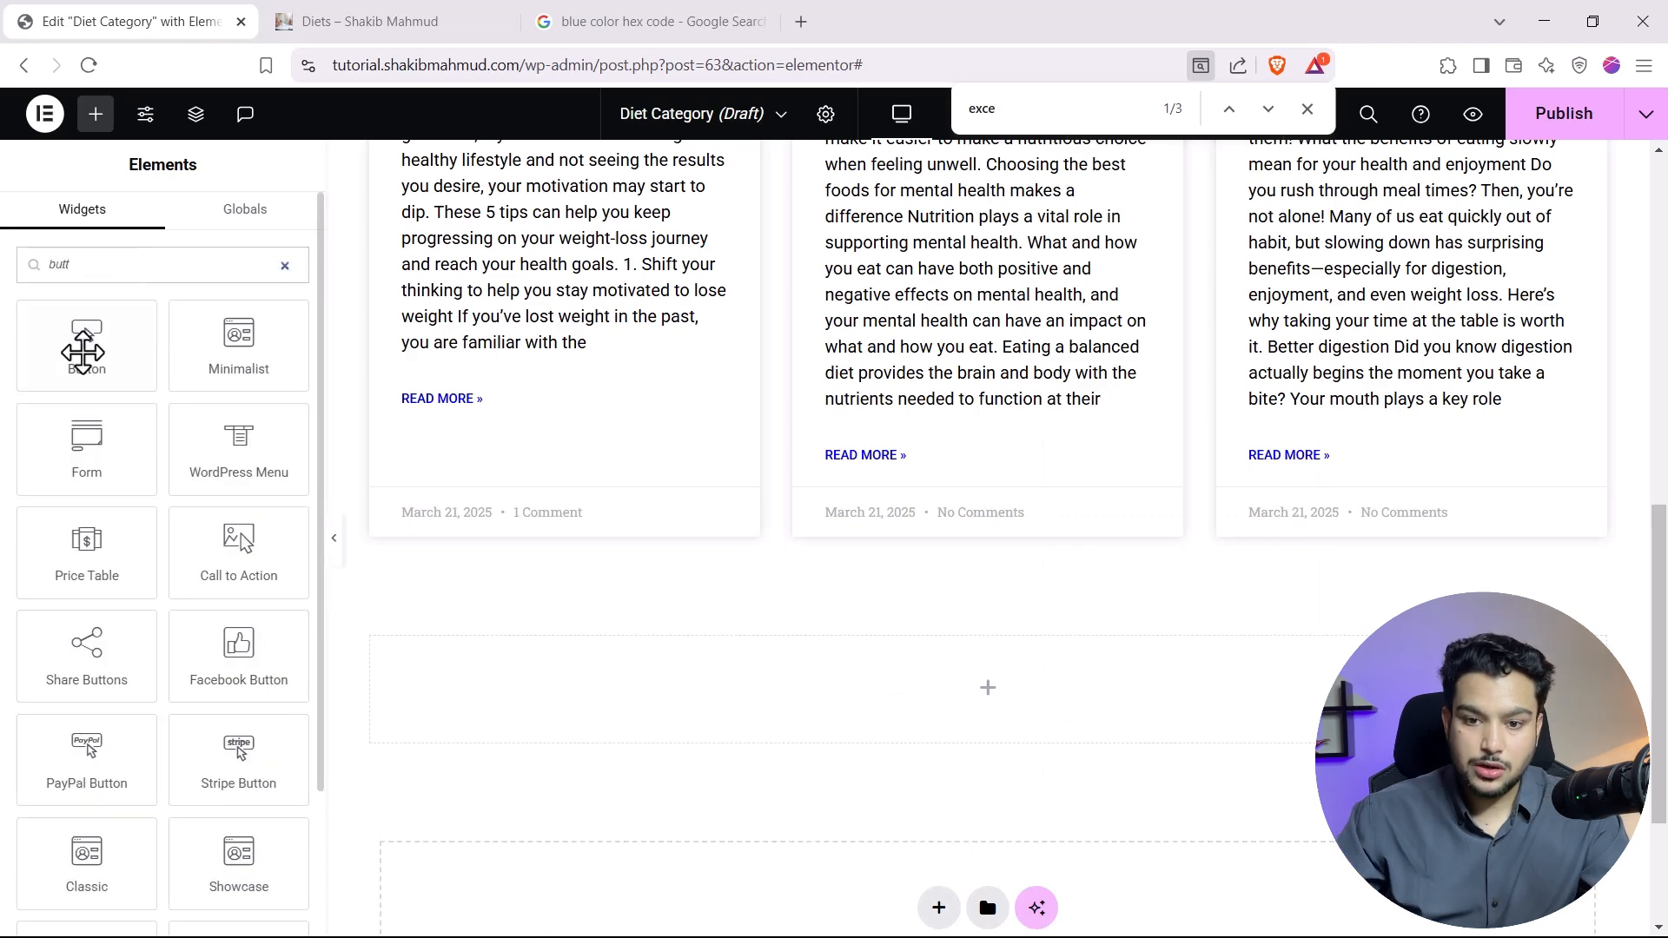
pyautogui.moveTo(84, 341); pyautogui.dragTo(758, 699)
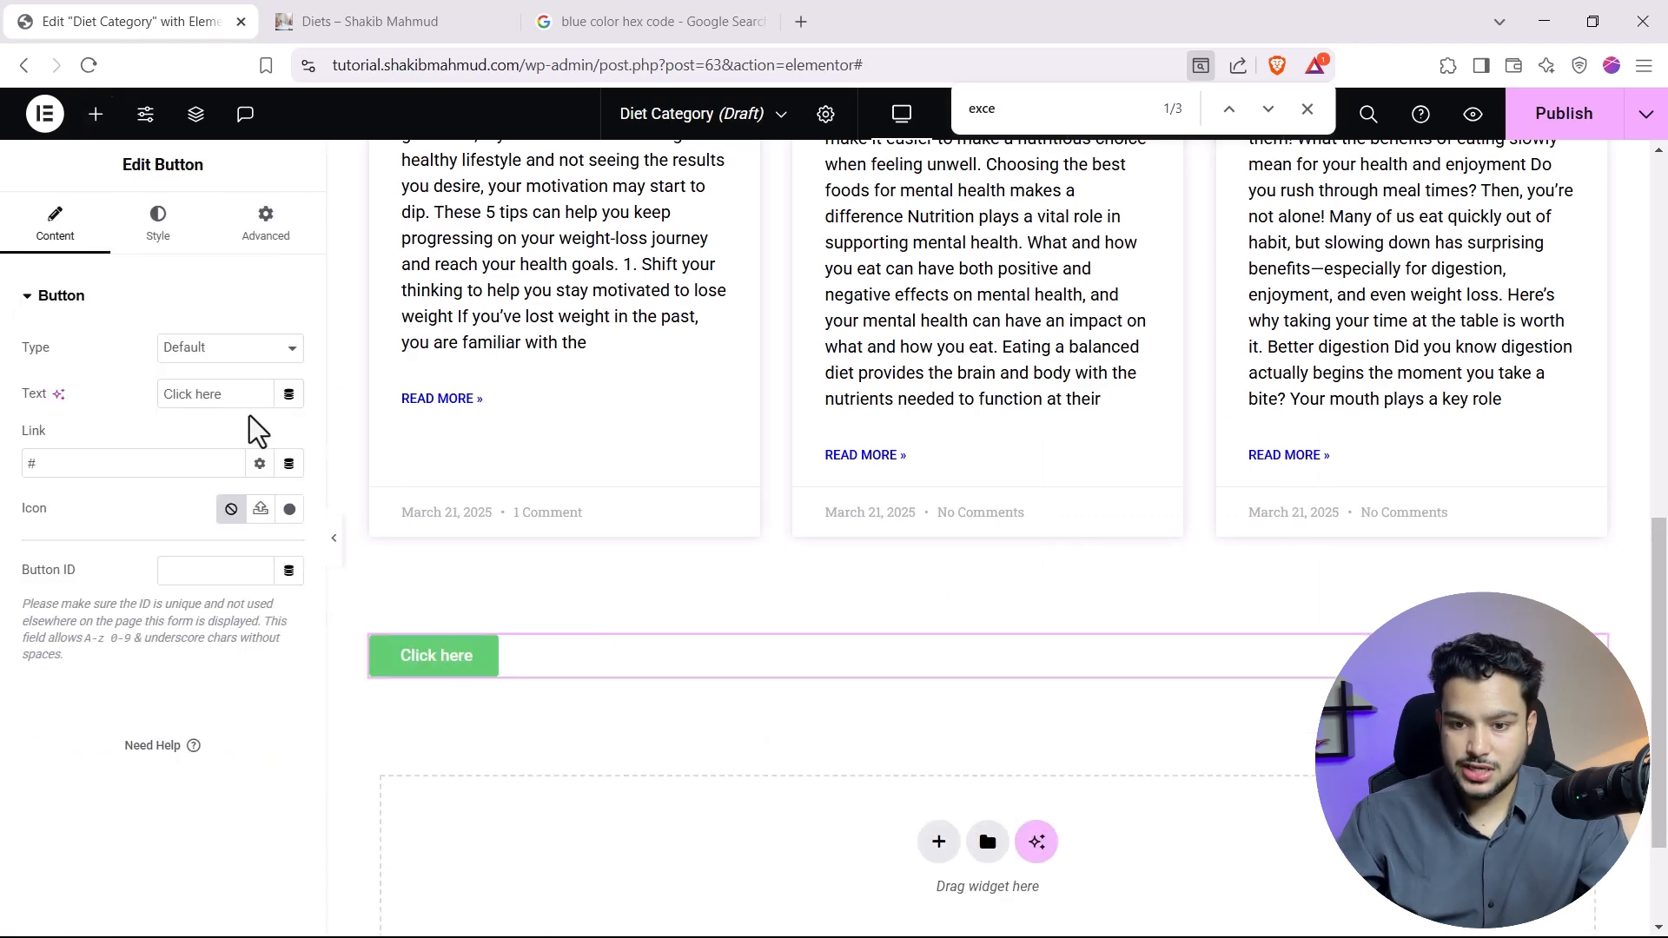
pyautogui.write('Get')
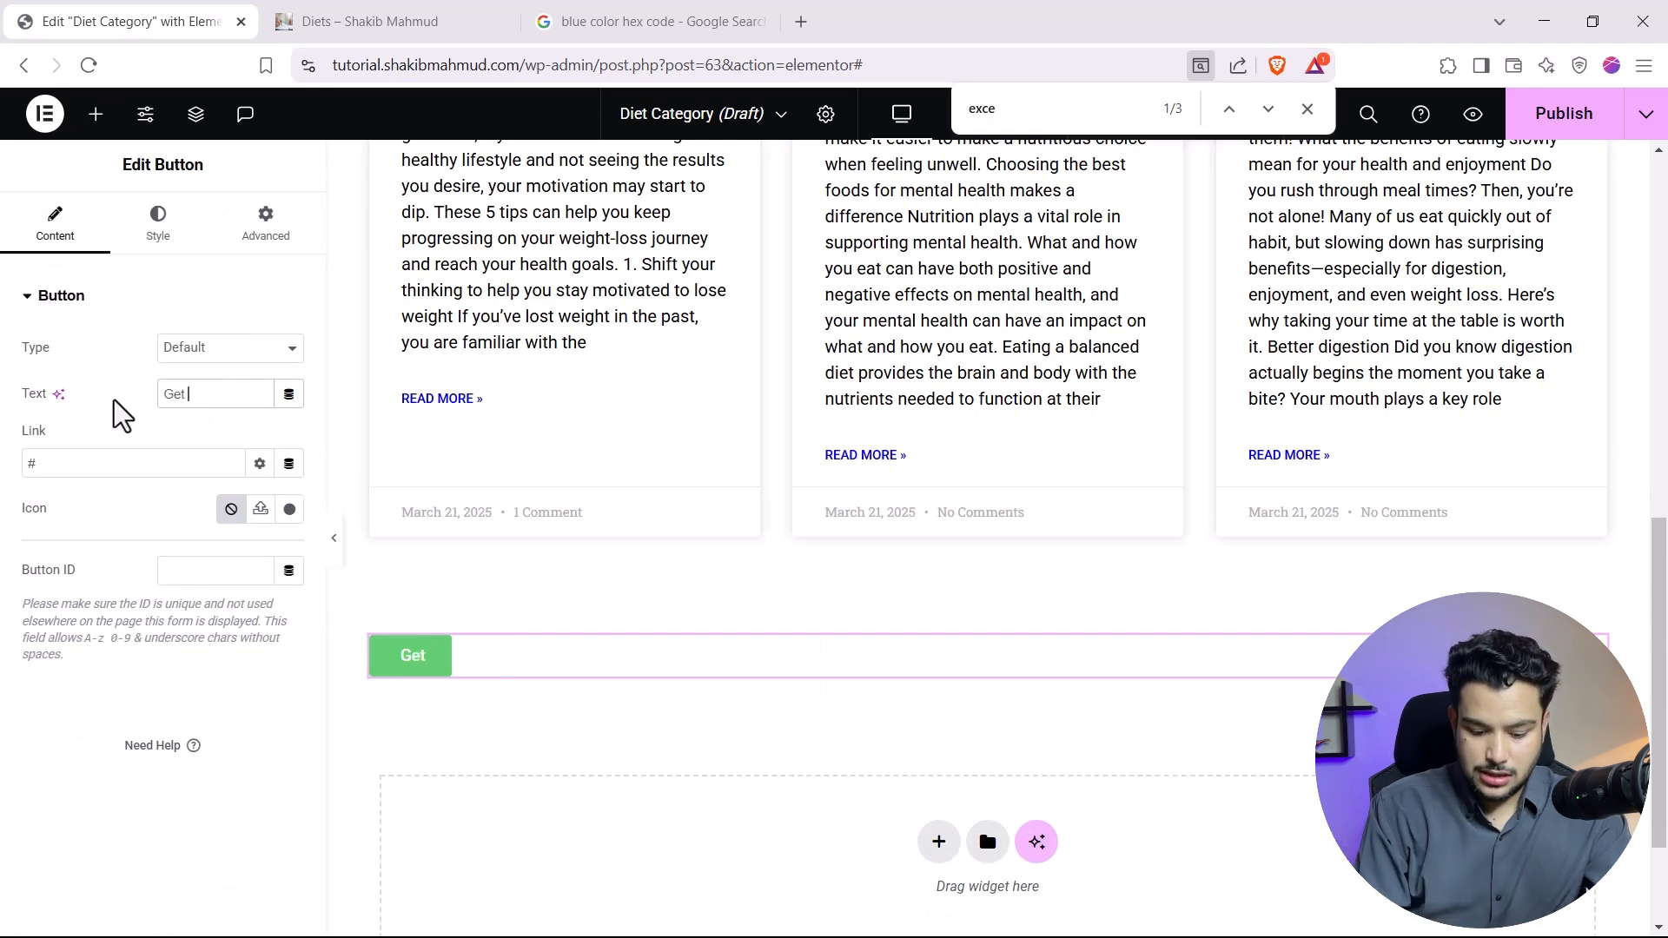
pyautogui.write(' out subscr')
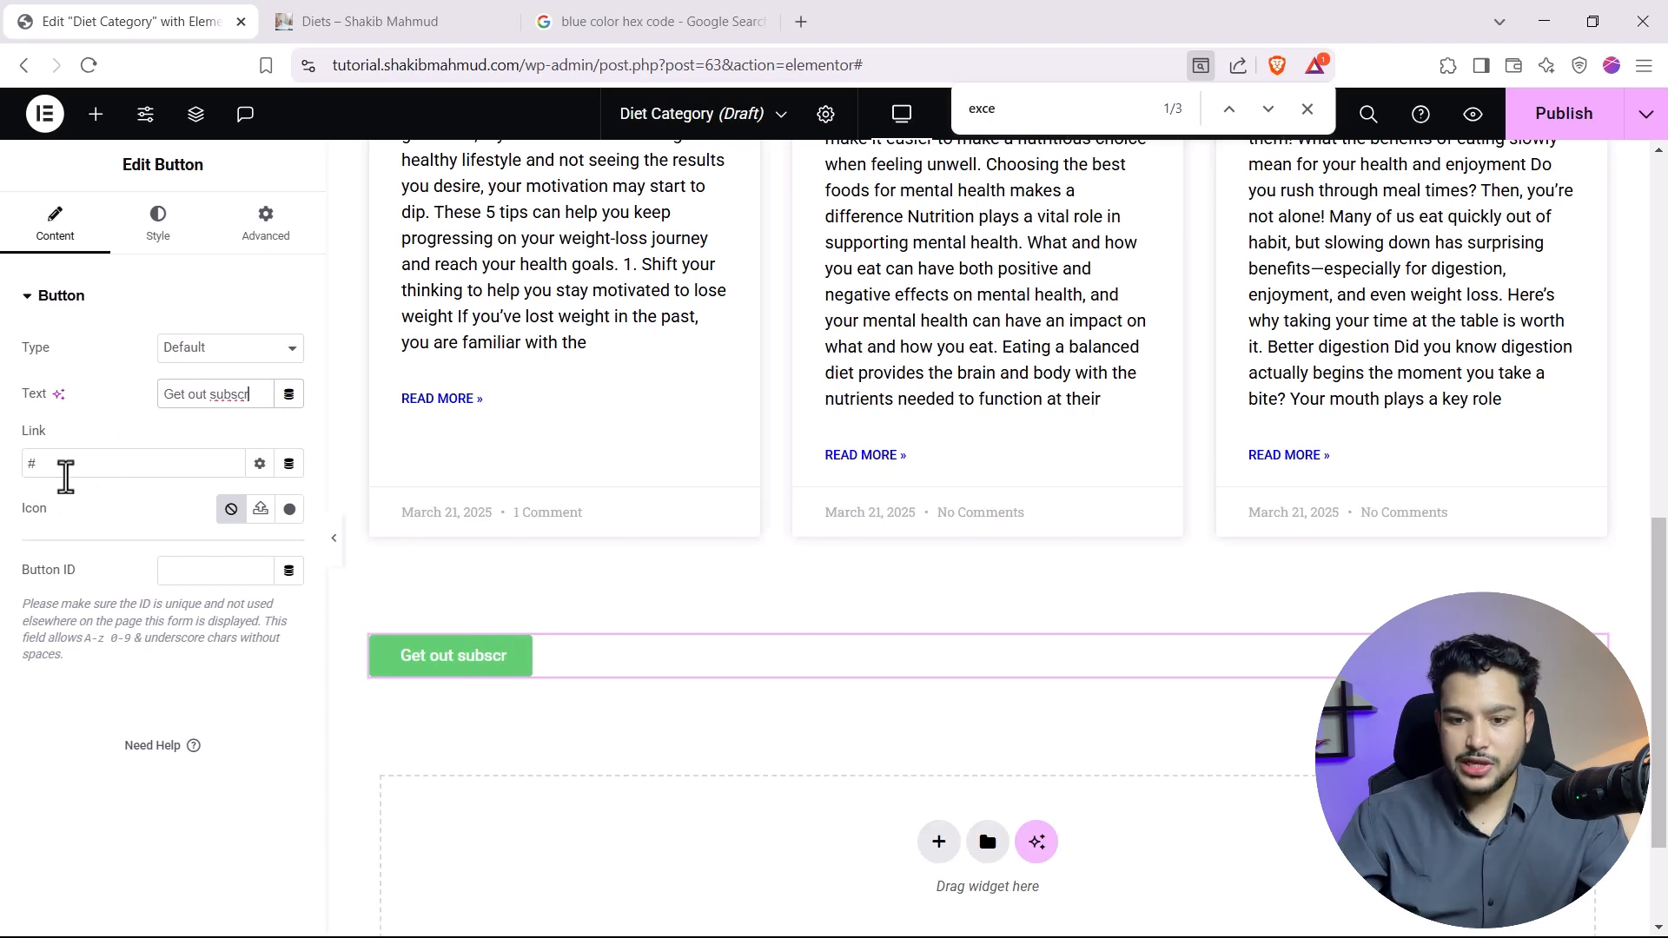
# Delete the container holding the button and look through the available widgets and the page layout.
pyautogui.click(1026, 613)
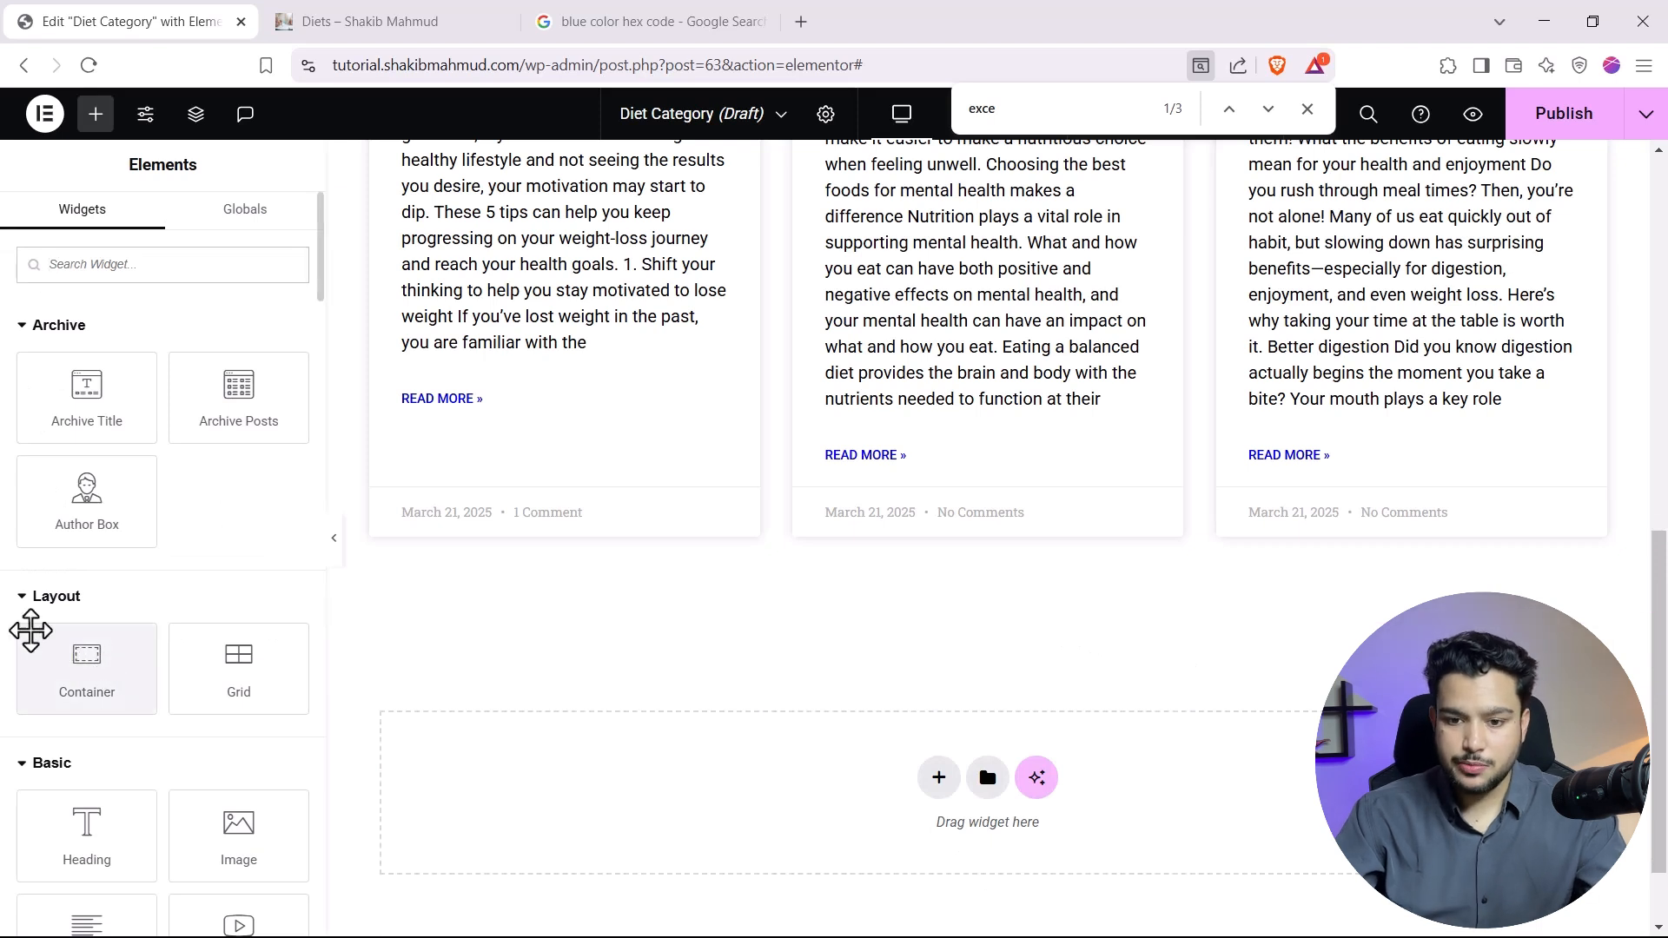
pyautogui.scroll(-10, 30, 609)
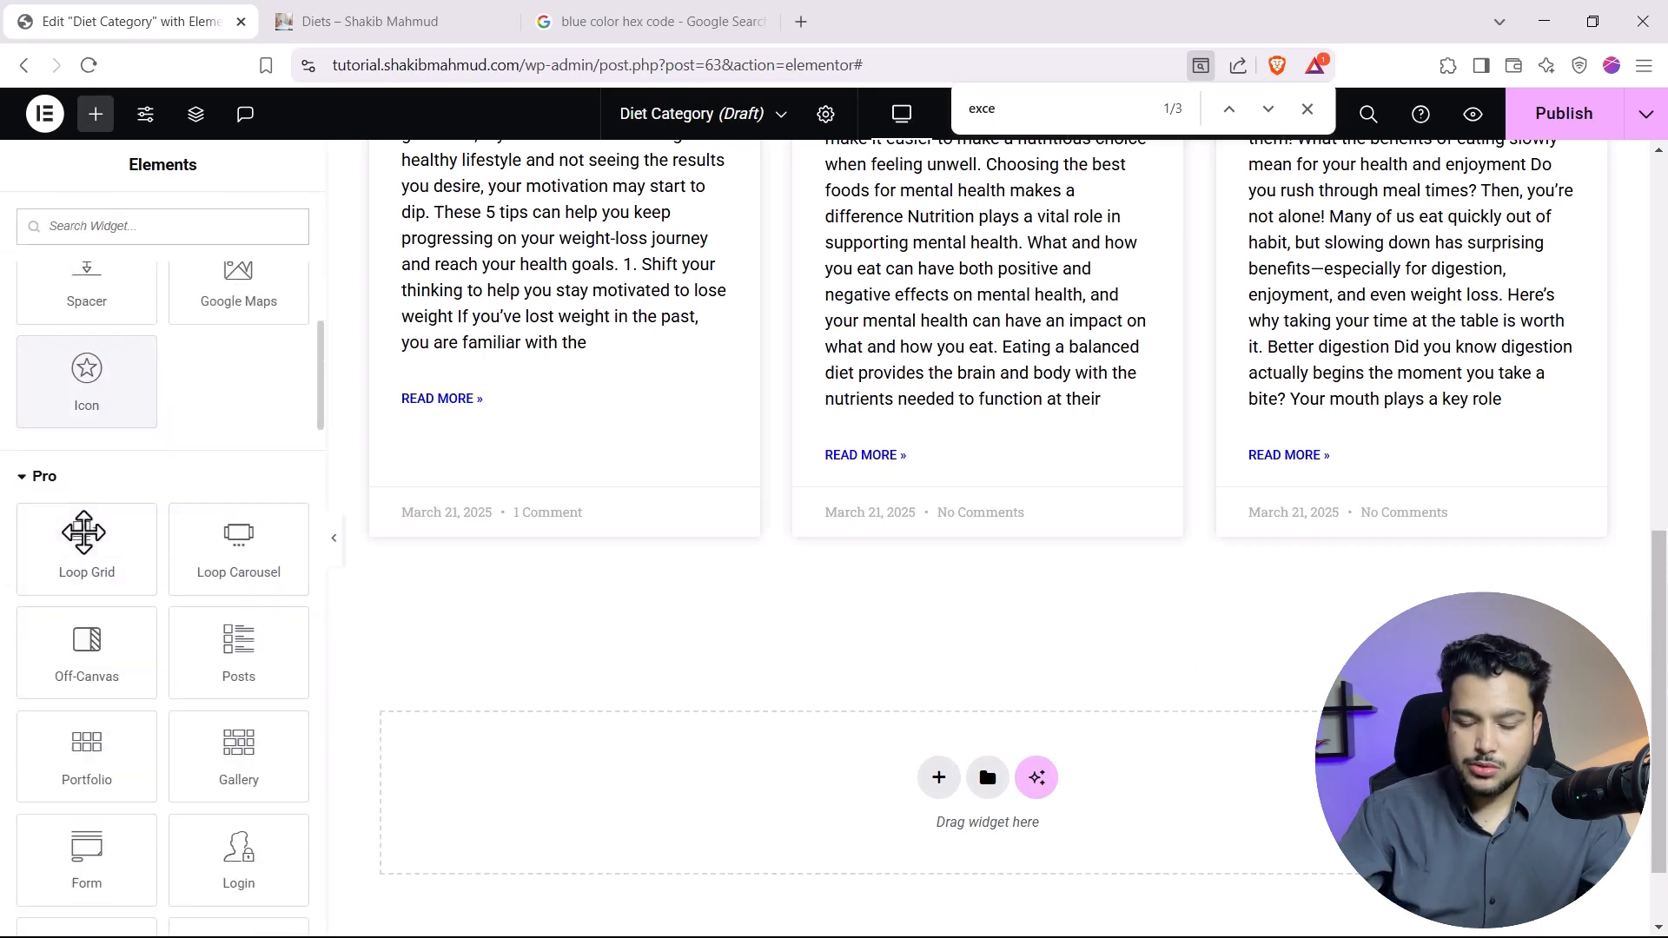
pyautogui.scroll(-1, 52, 556)
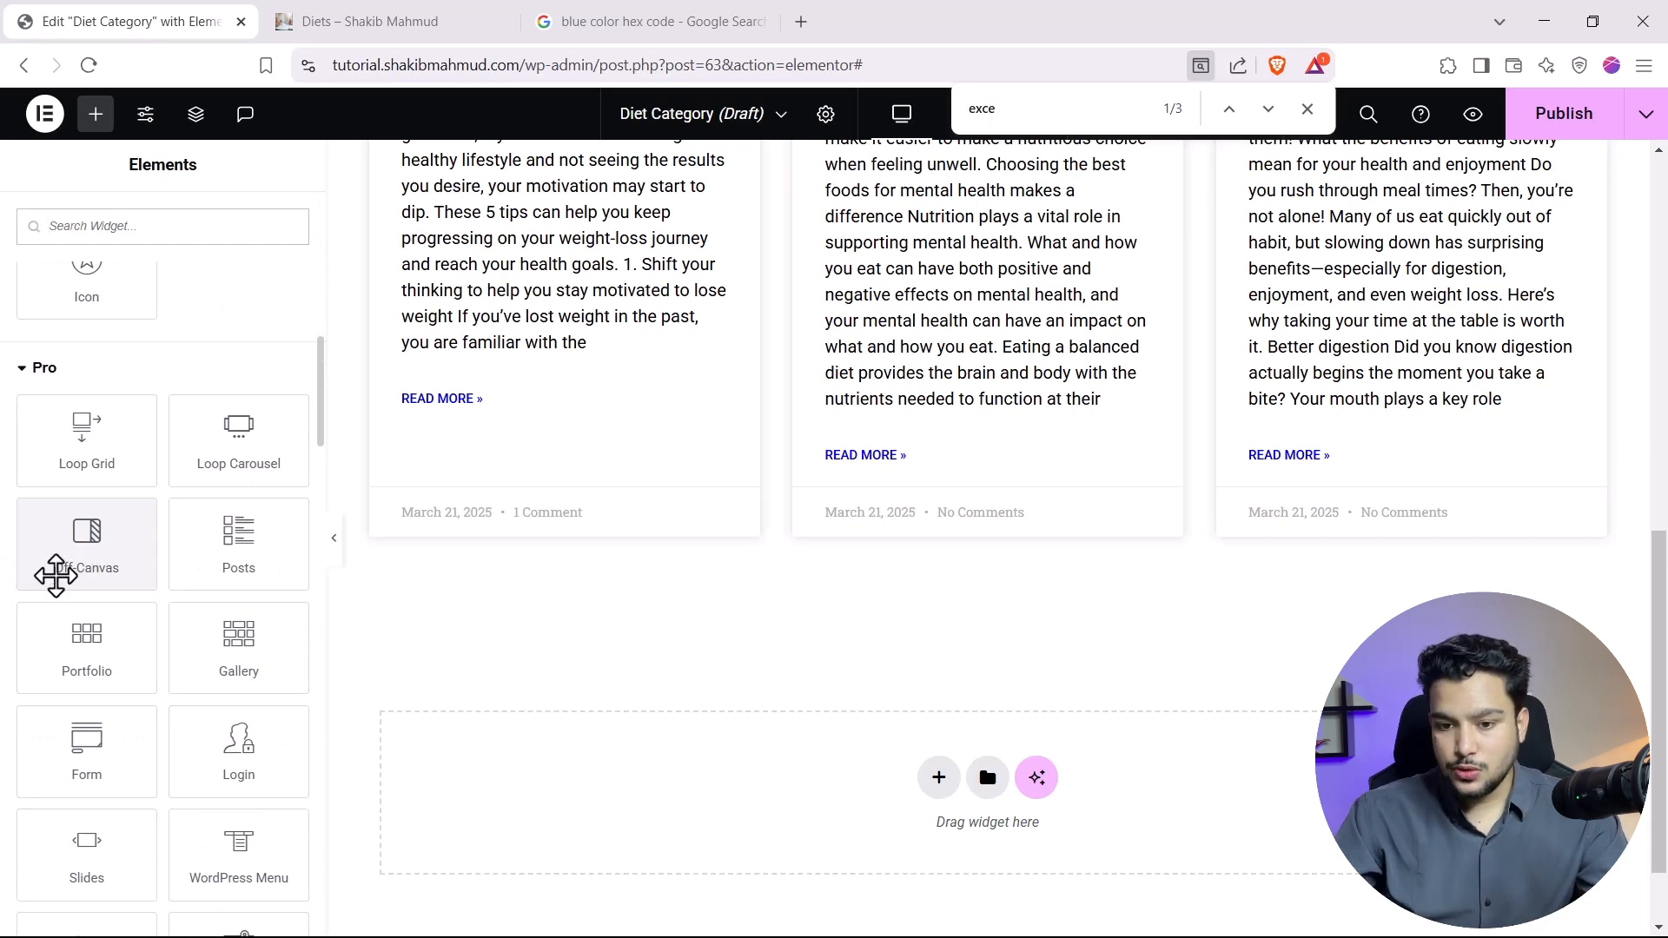
pyautogui.scroll(-1, 93, 695)
pyautogui.scroll(12, 94, 662)
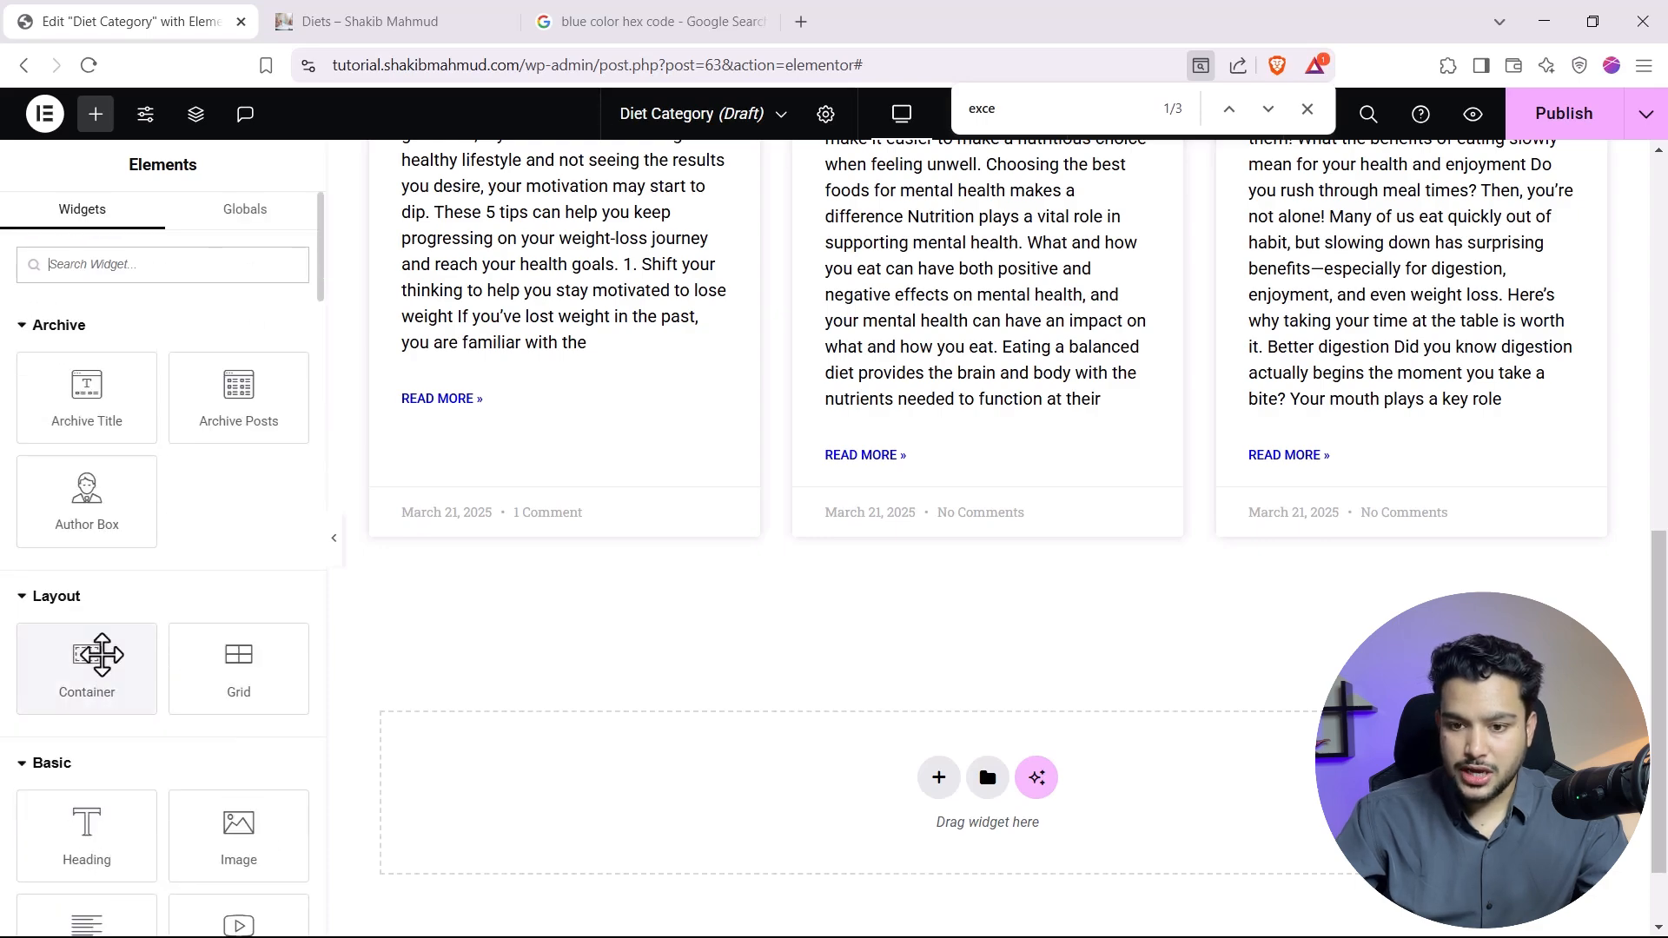
pyautogui.scroll(5, 792, 769)
pyautogui.scroll(4, 792, 768)
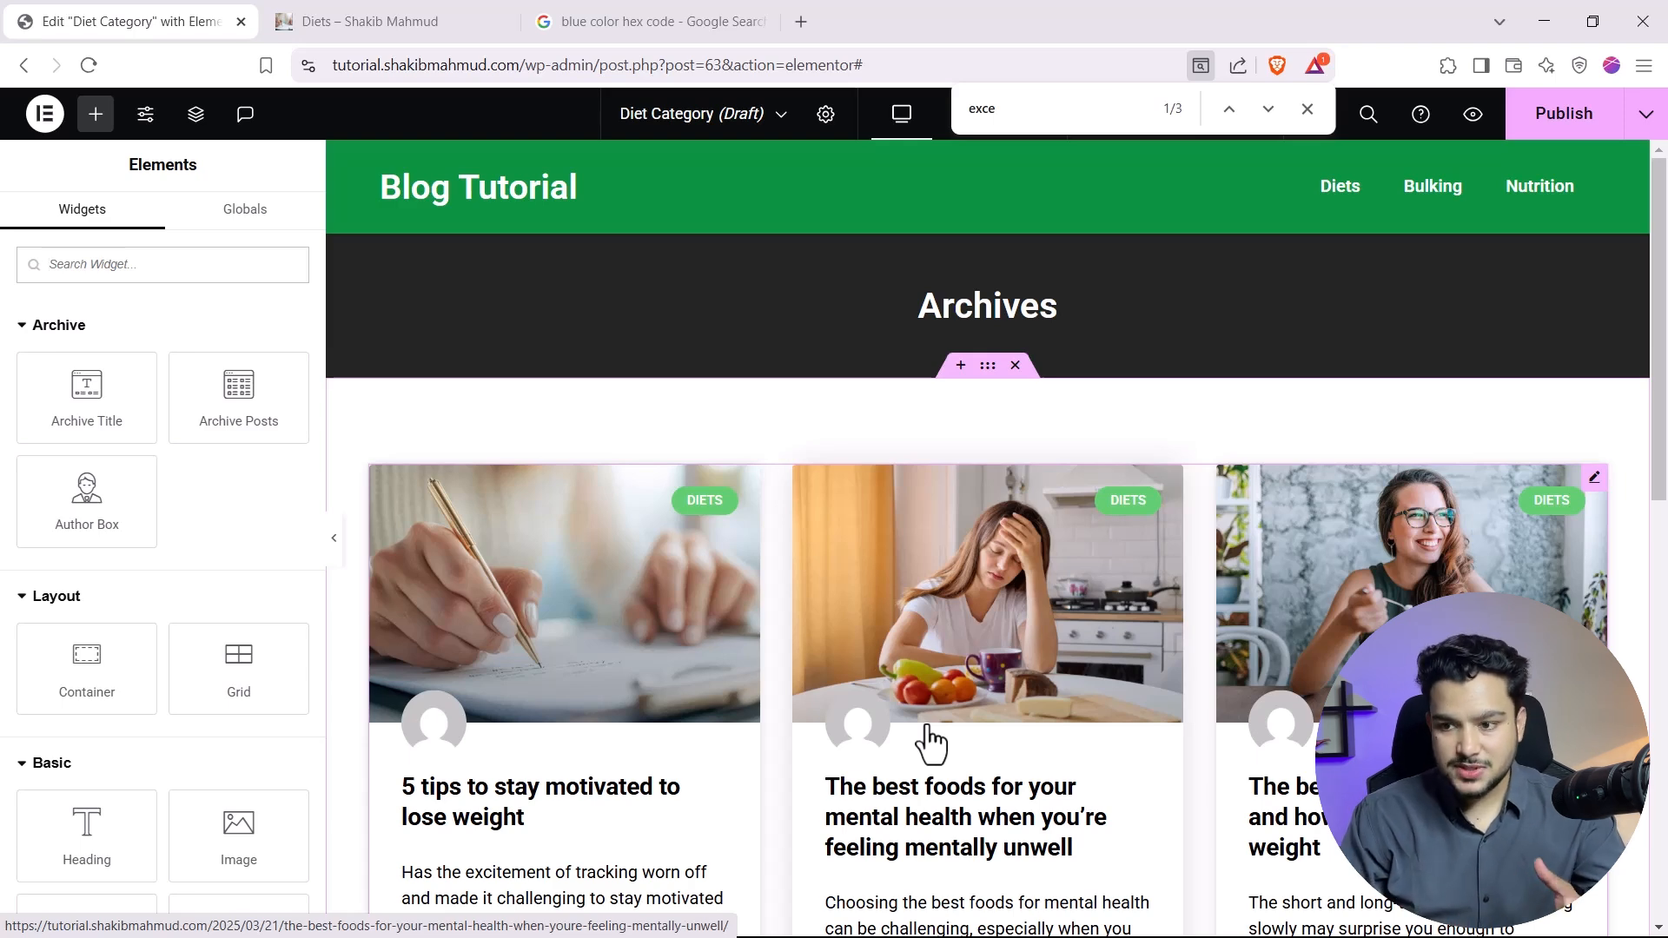
# Start publishing the Diet Category template and add an Include display condition in its publish settings.
pyautogui.click(1307, 109)
pyautogui.click(1581, 120)
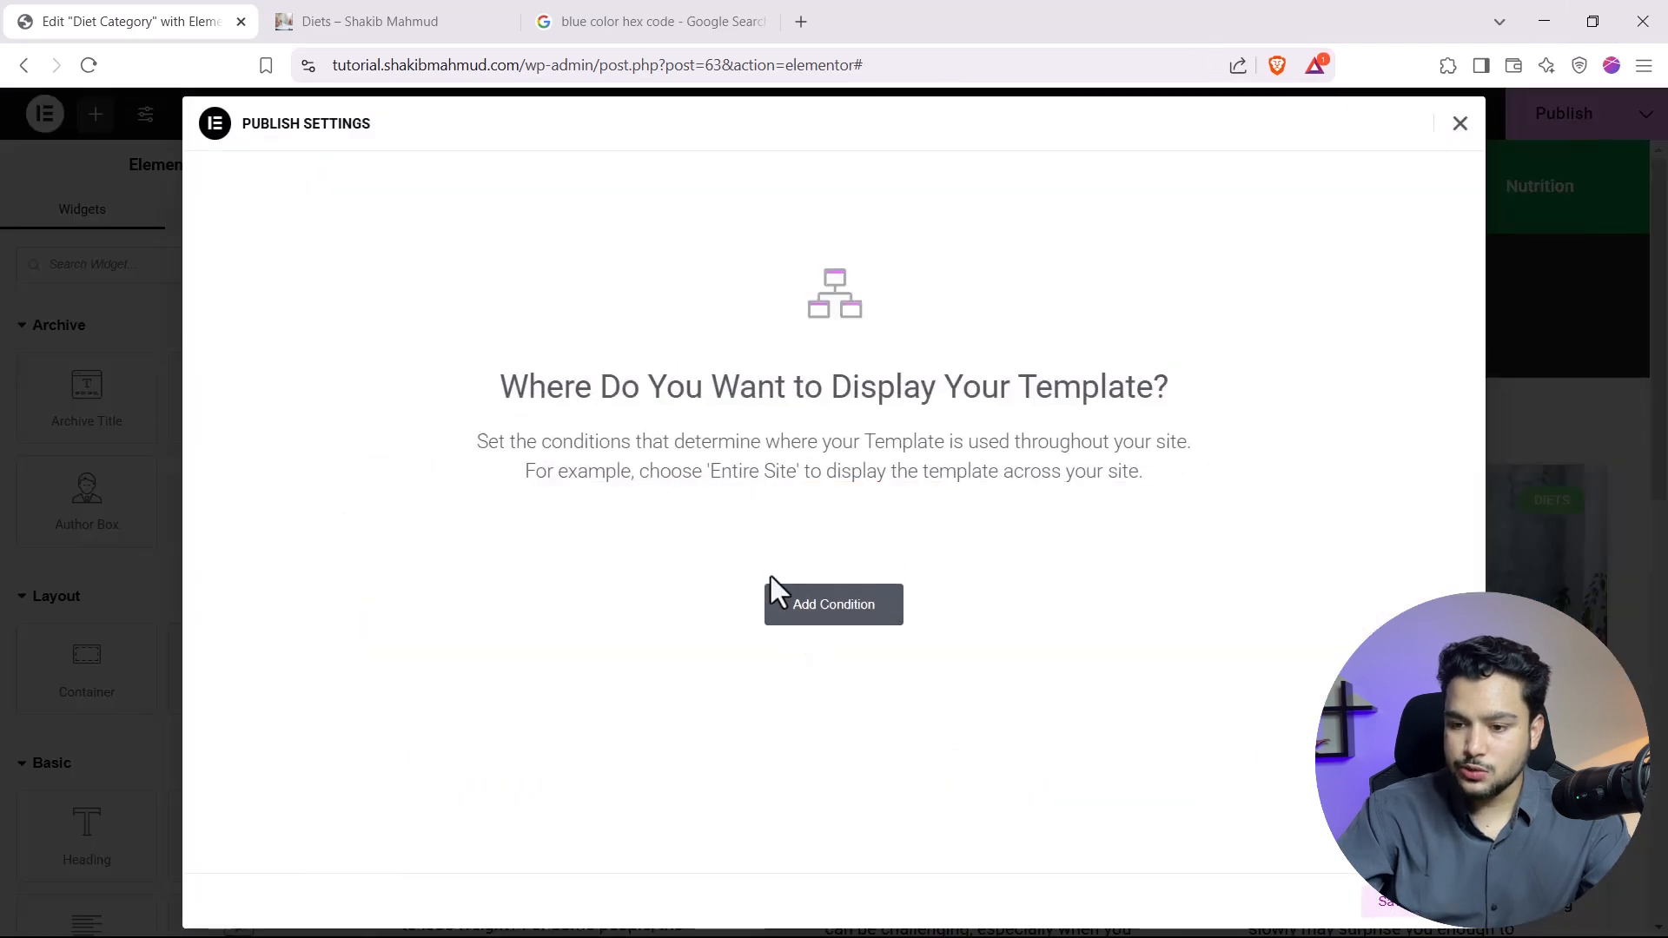
pyautogui.click(829, 624)
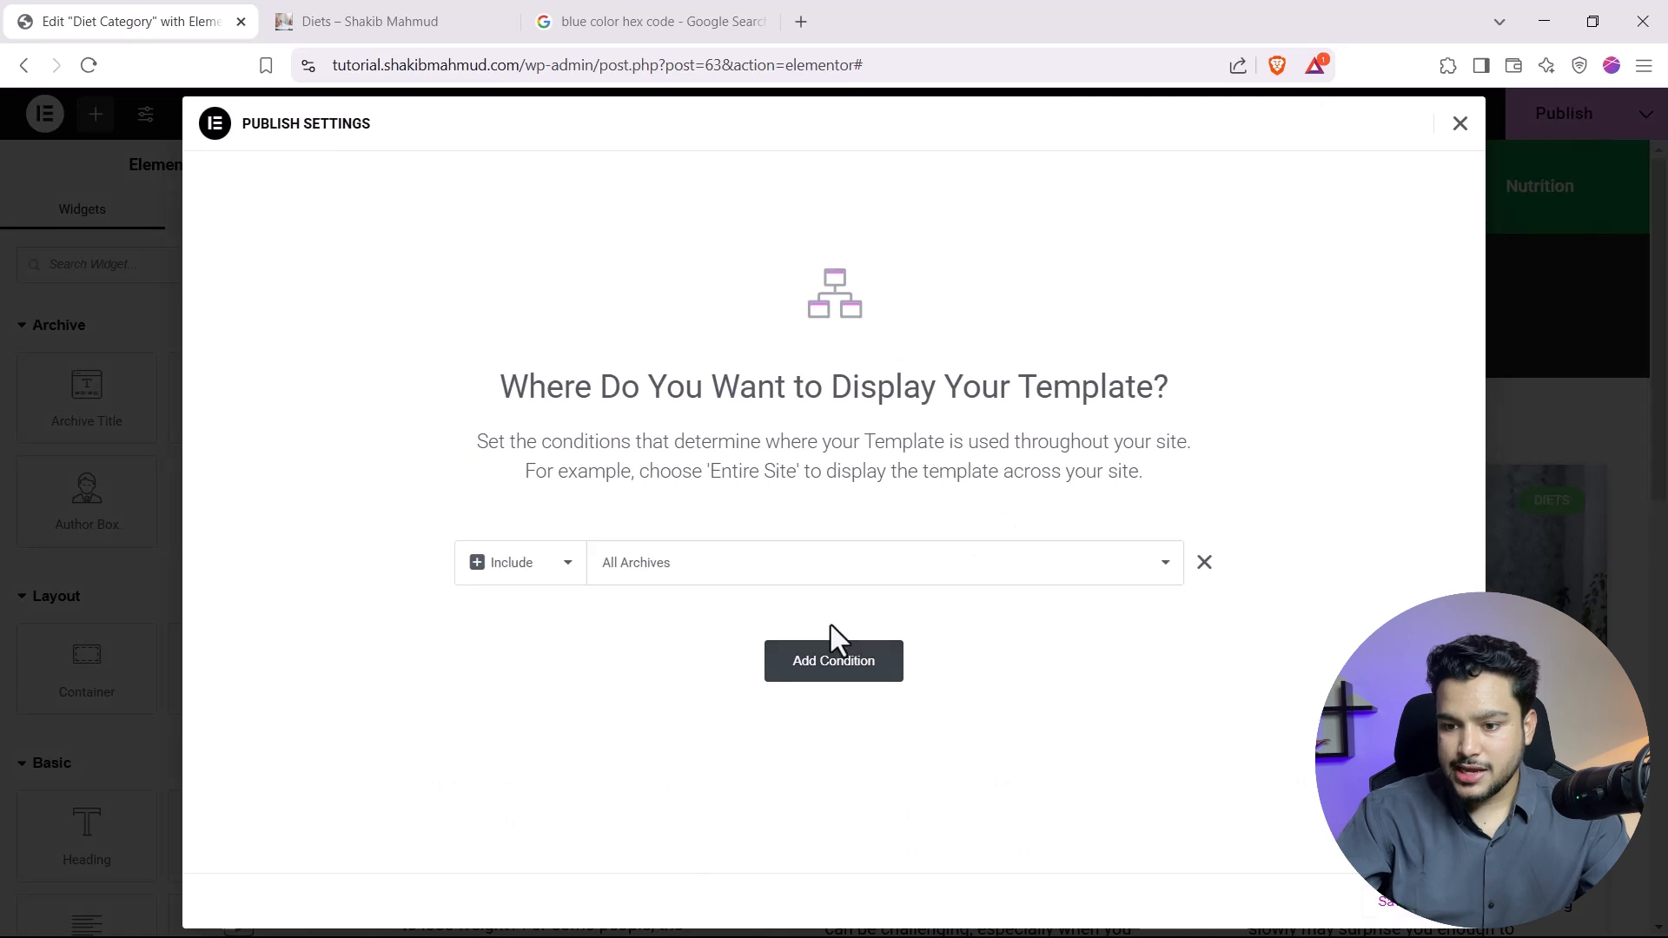
pyautogui.click(310, 15)
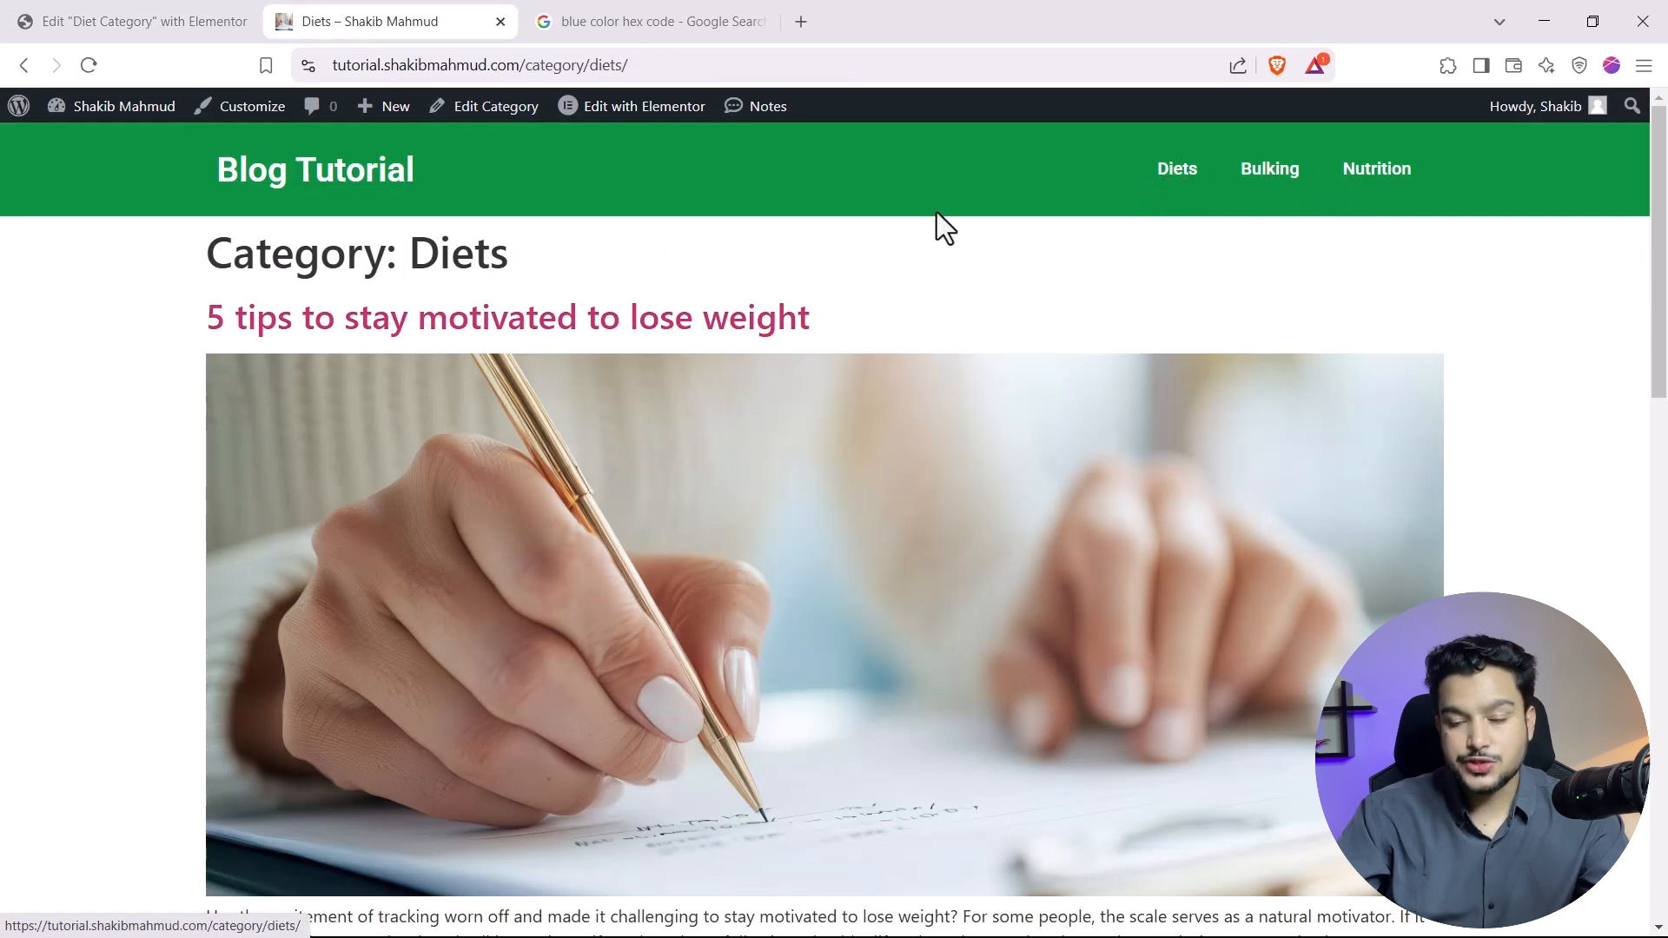
pyautogui.click(203, 23)
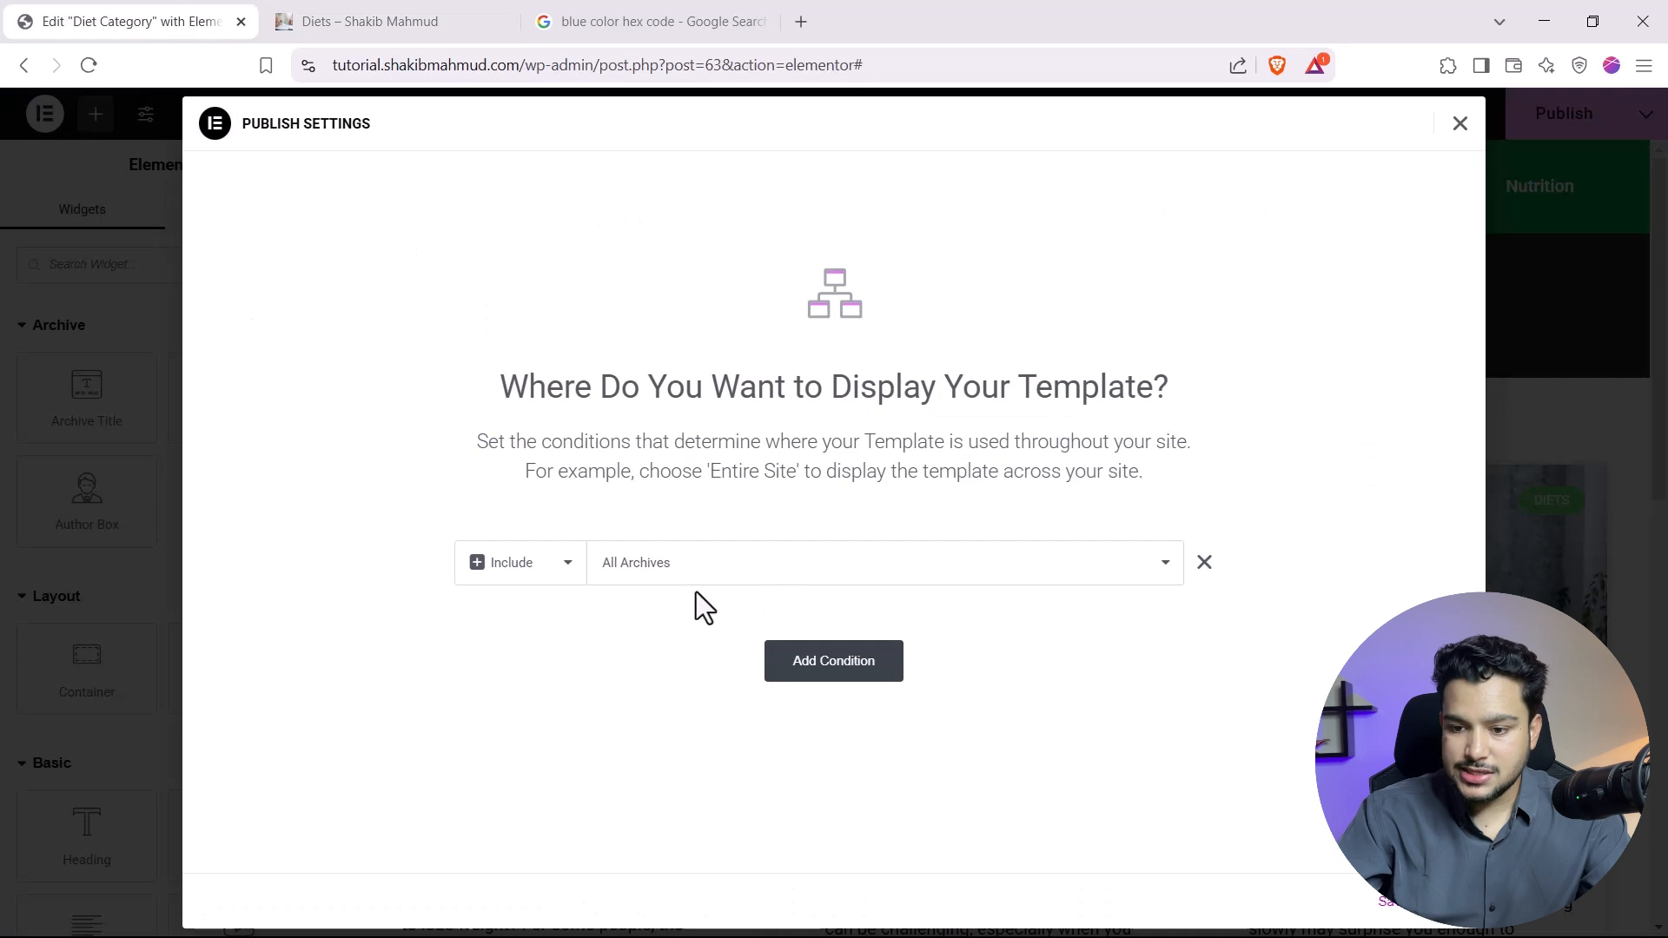
# Set the display condition to include Categories and limit it to the Diets category.
pyautogui.click(679, 569)
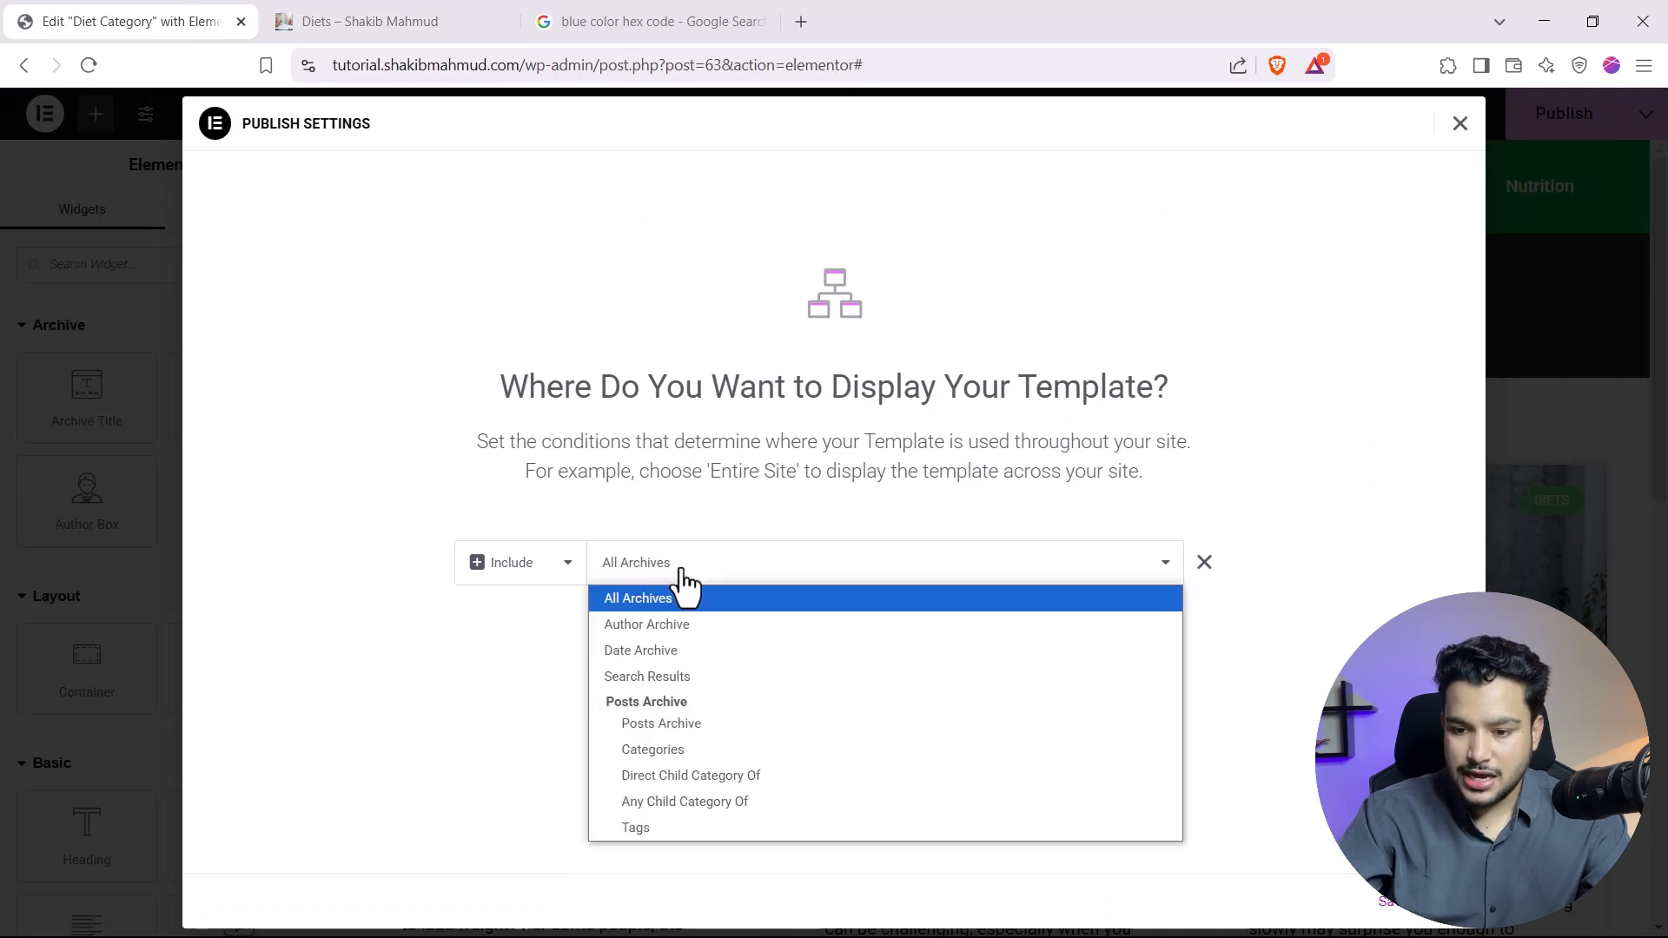
pyautogui.click(682, 749)
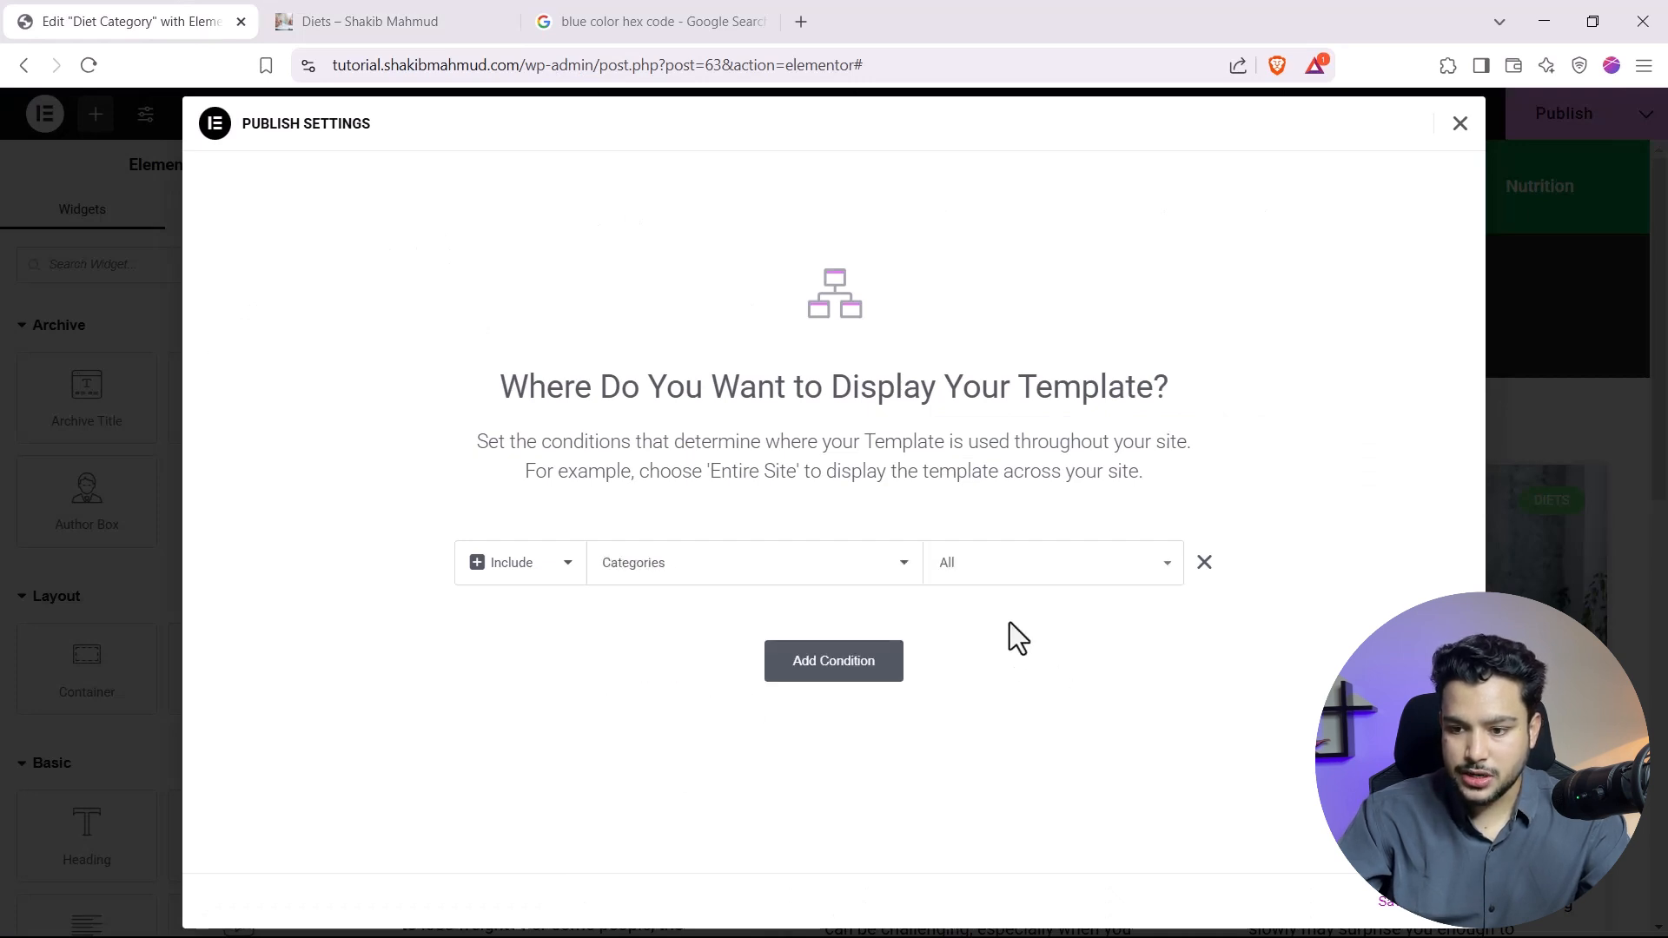
pyautogui.click(979, 566)
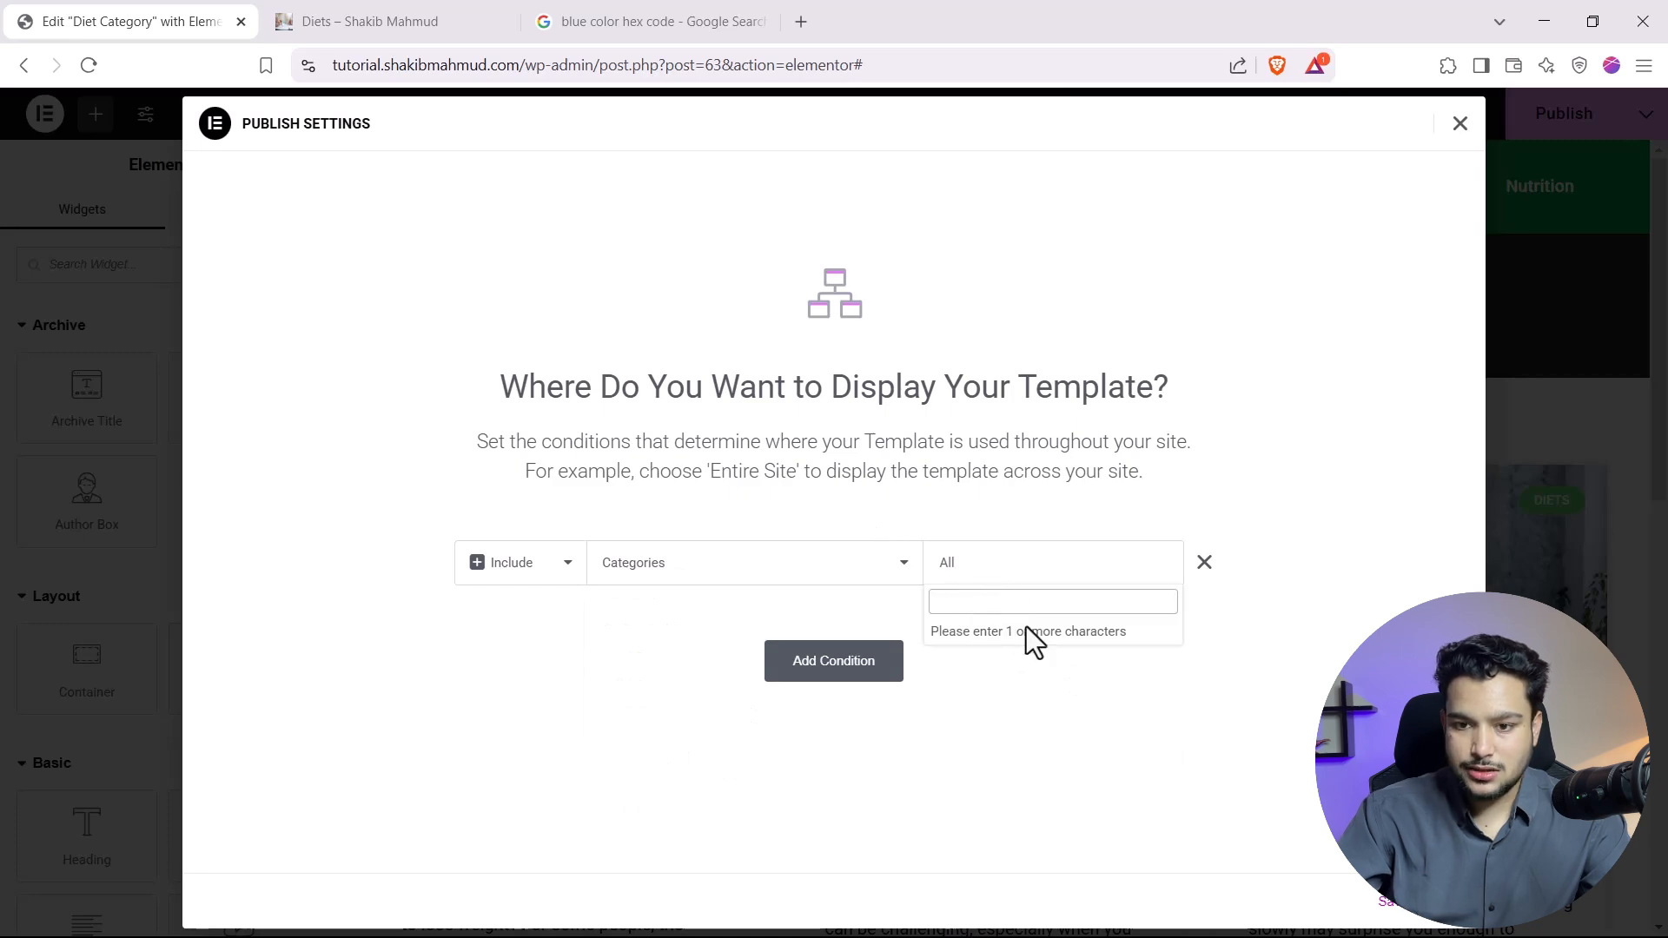
pyautogui.click(373, 19)
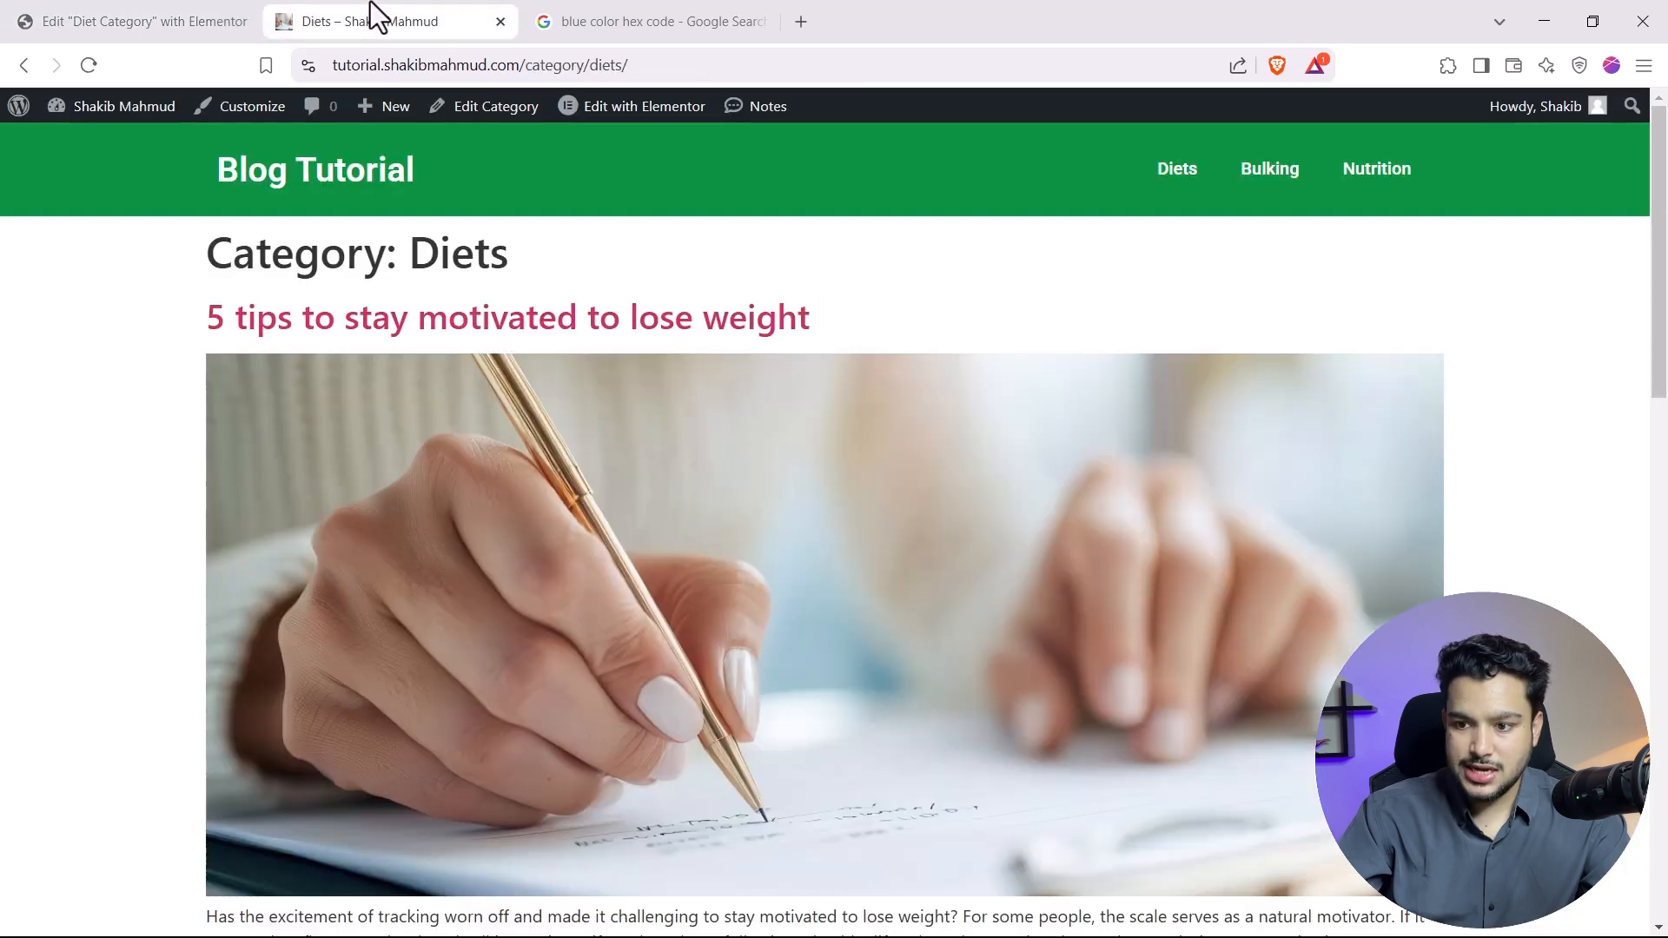
pyautogui.click(19, 20)
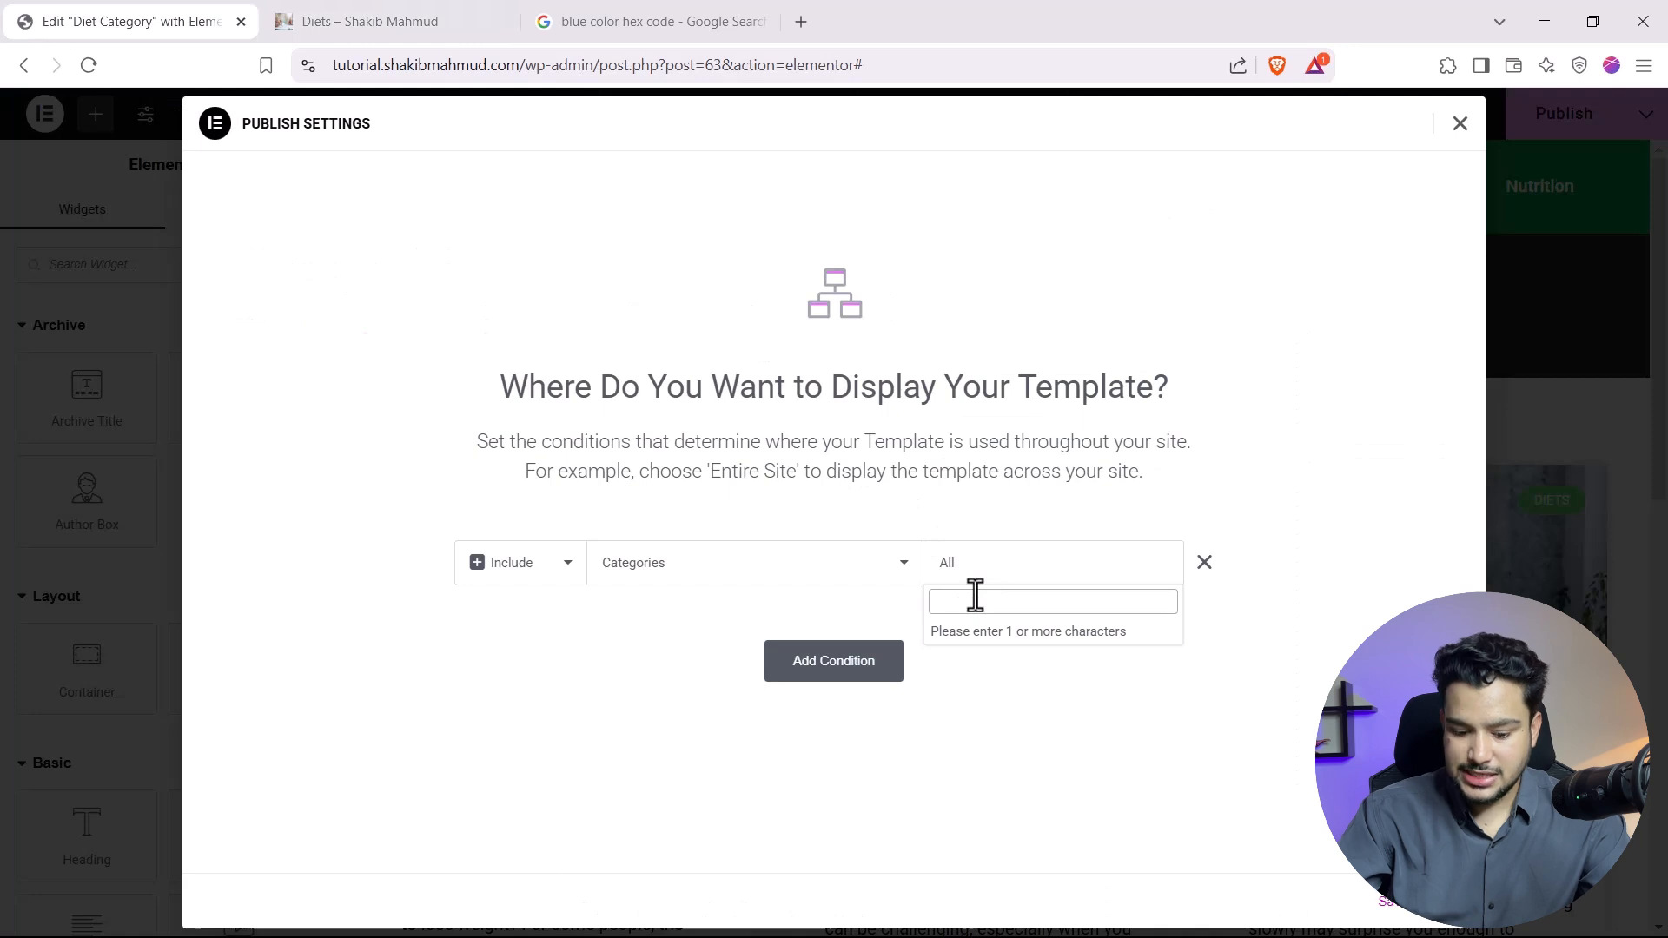
pyautogui.write('diet')
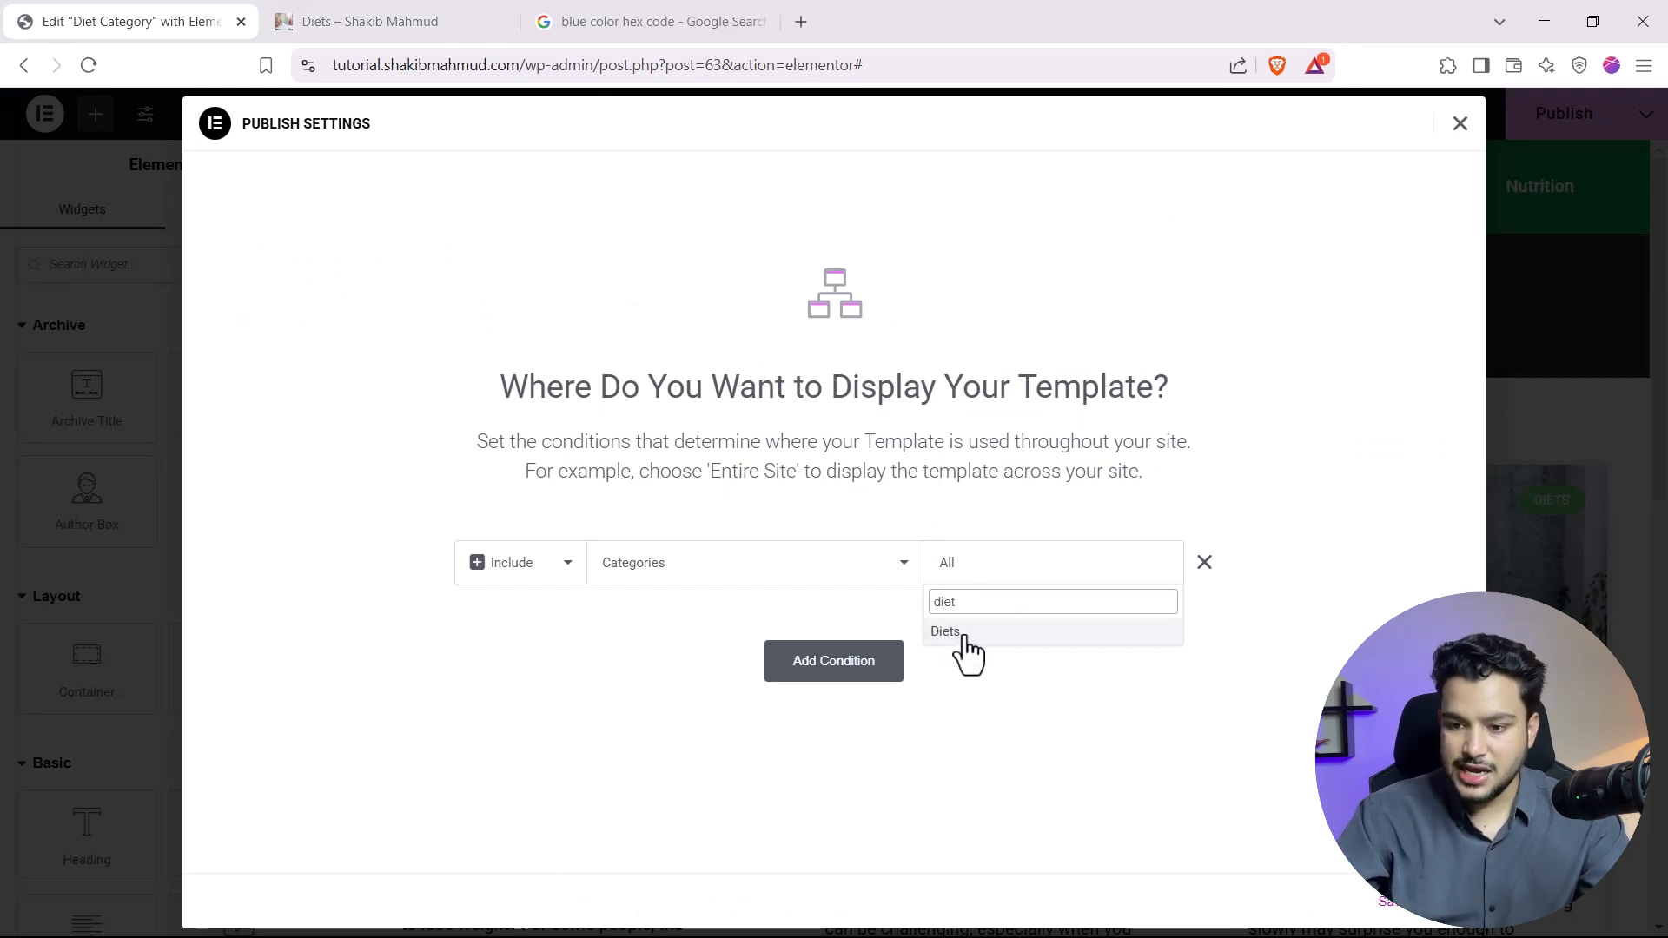
pyautogui.click(964, 637)
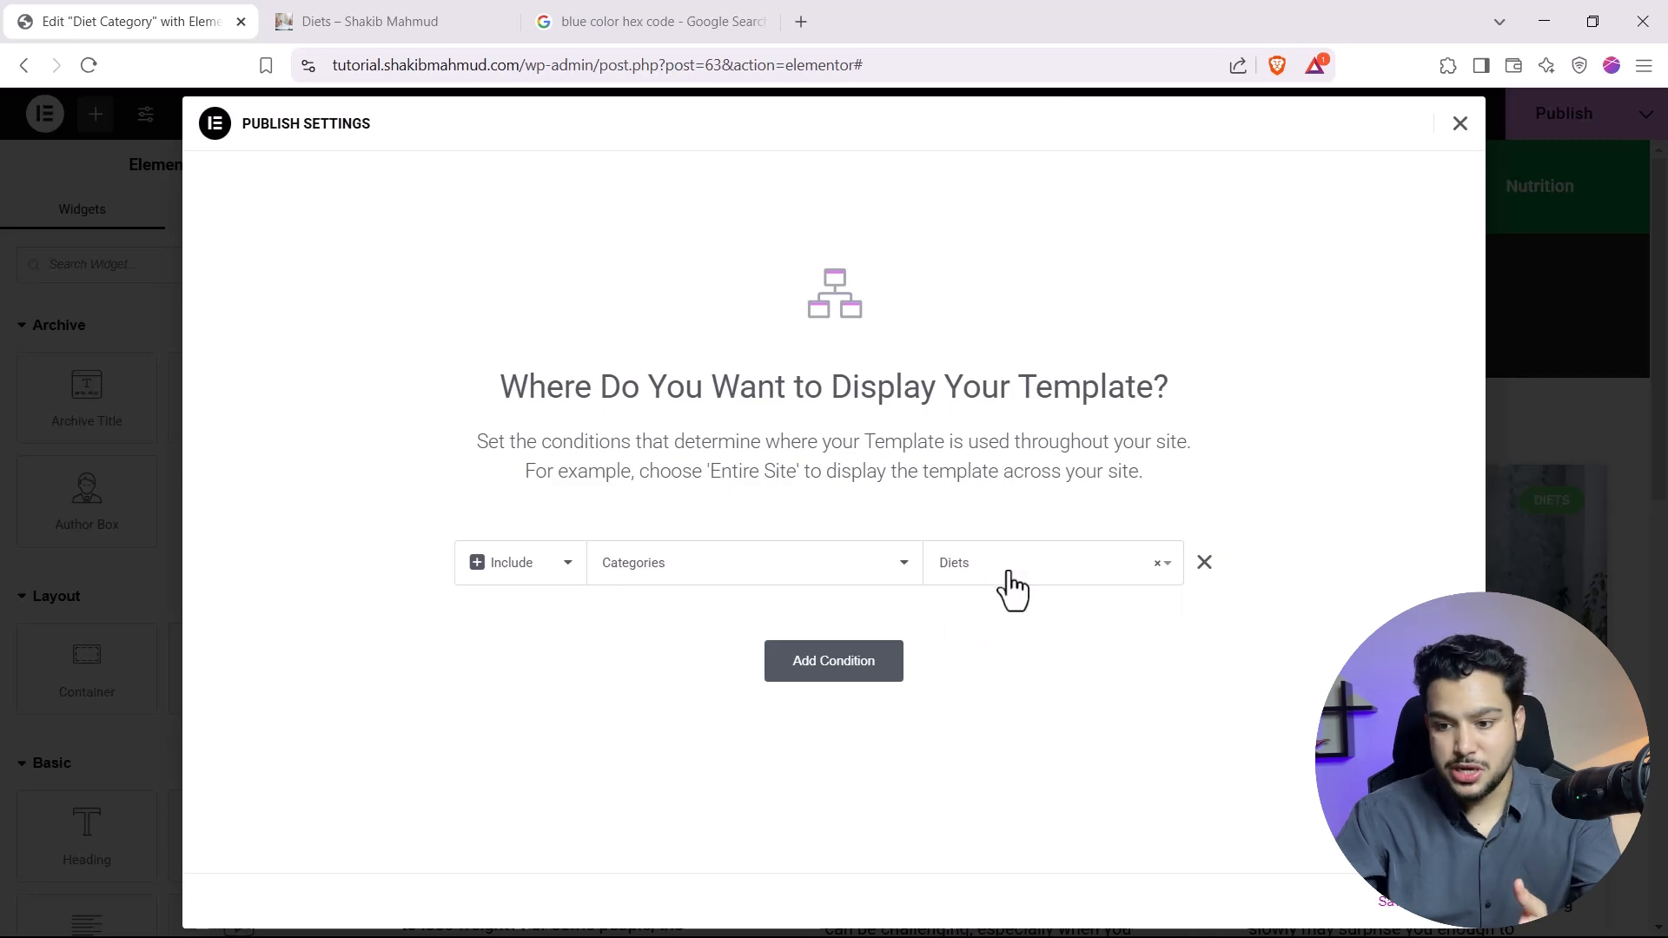
# Open the WordPress dashboard in a new tab and look over the list of post categories.
pyautogui.click(385, 19)
pyautogui.moveTo(111, 109)
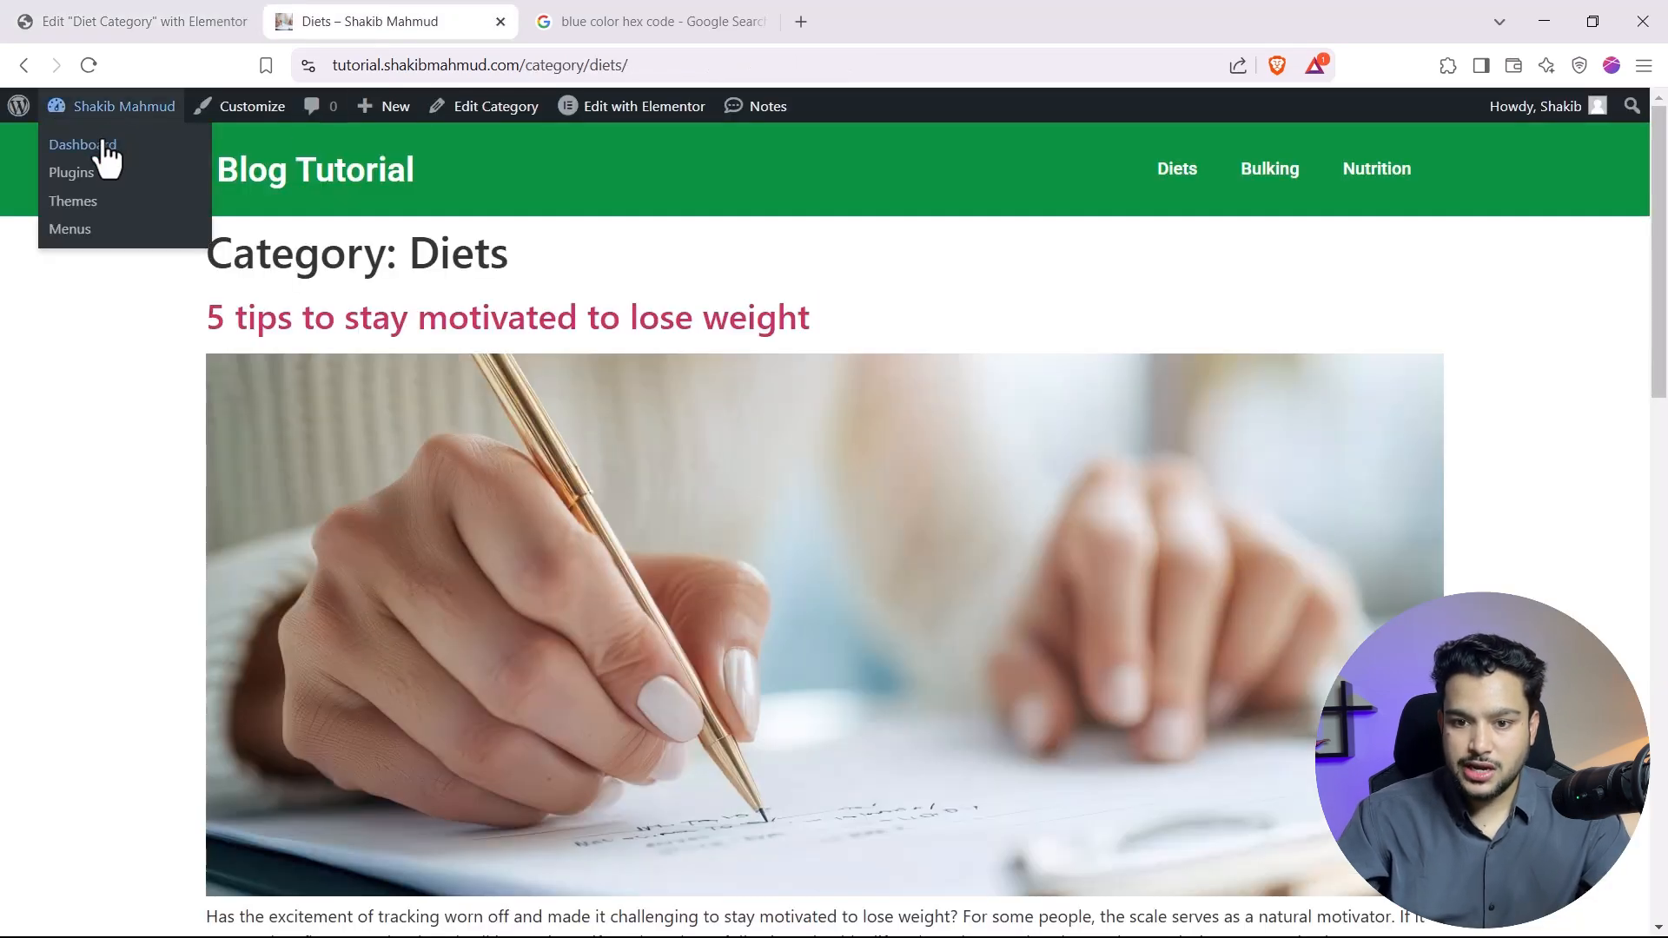
pyautogui.middleClick(100, 139)
pyautogui.click(634, 34)
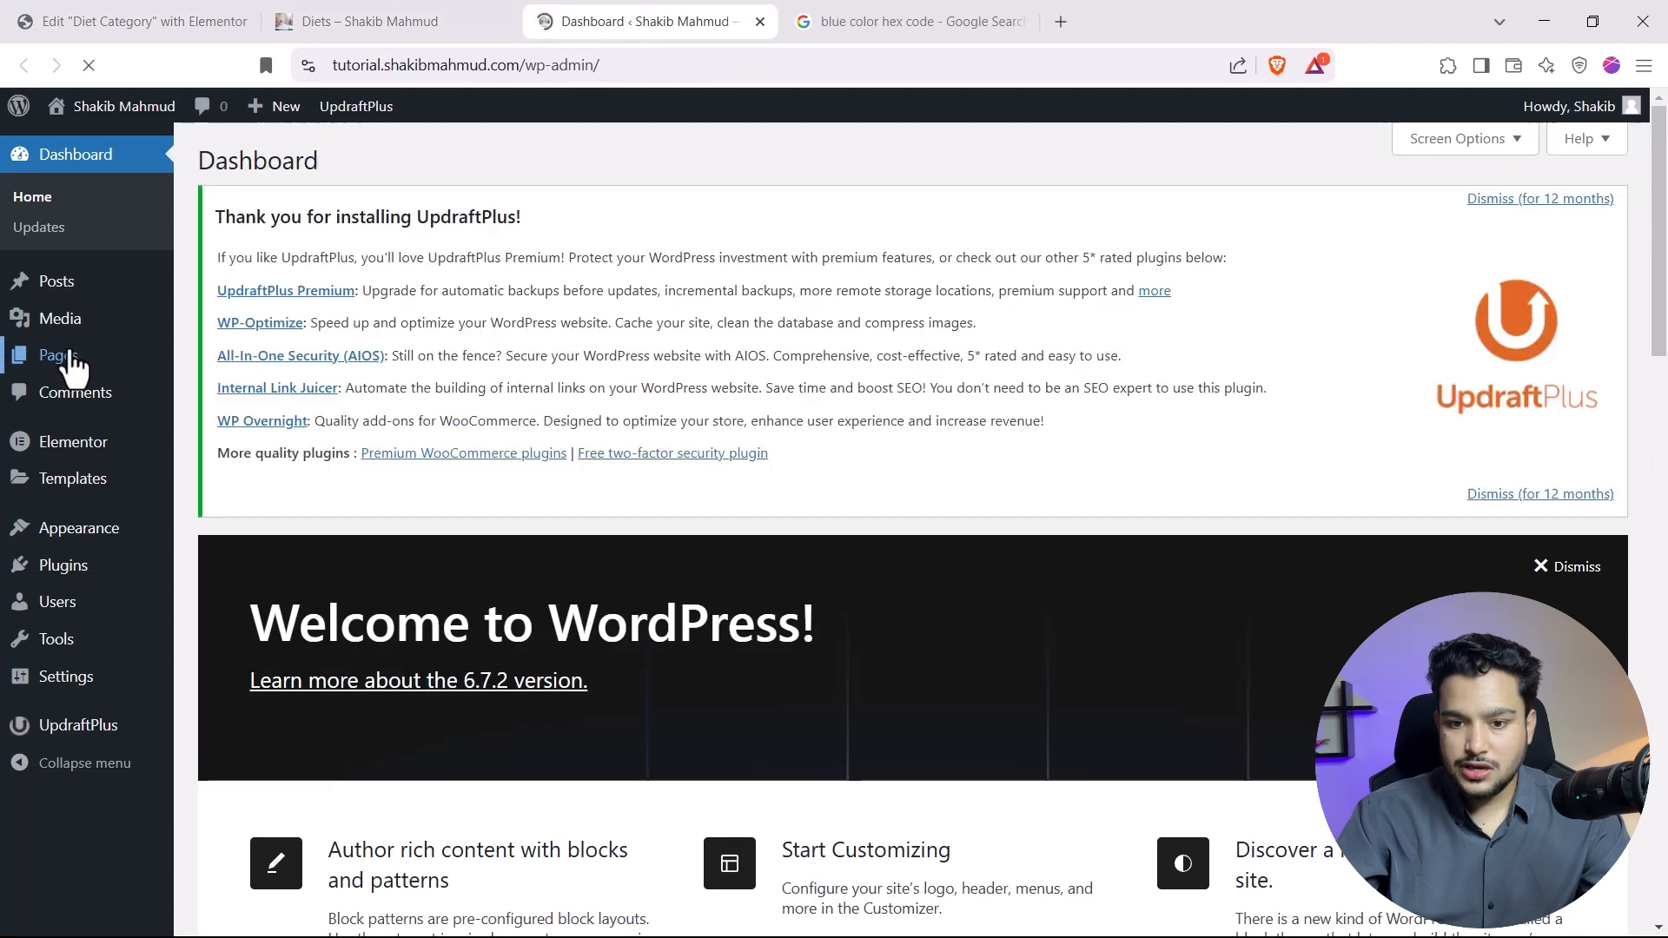
pyautogui.moveTo(63, 288)
pyautogui.click(221, 347)
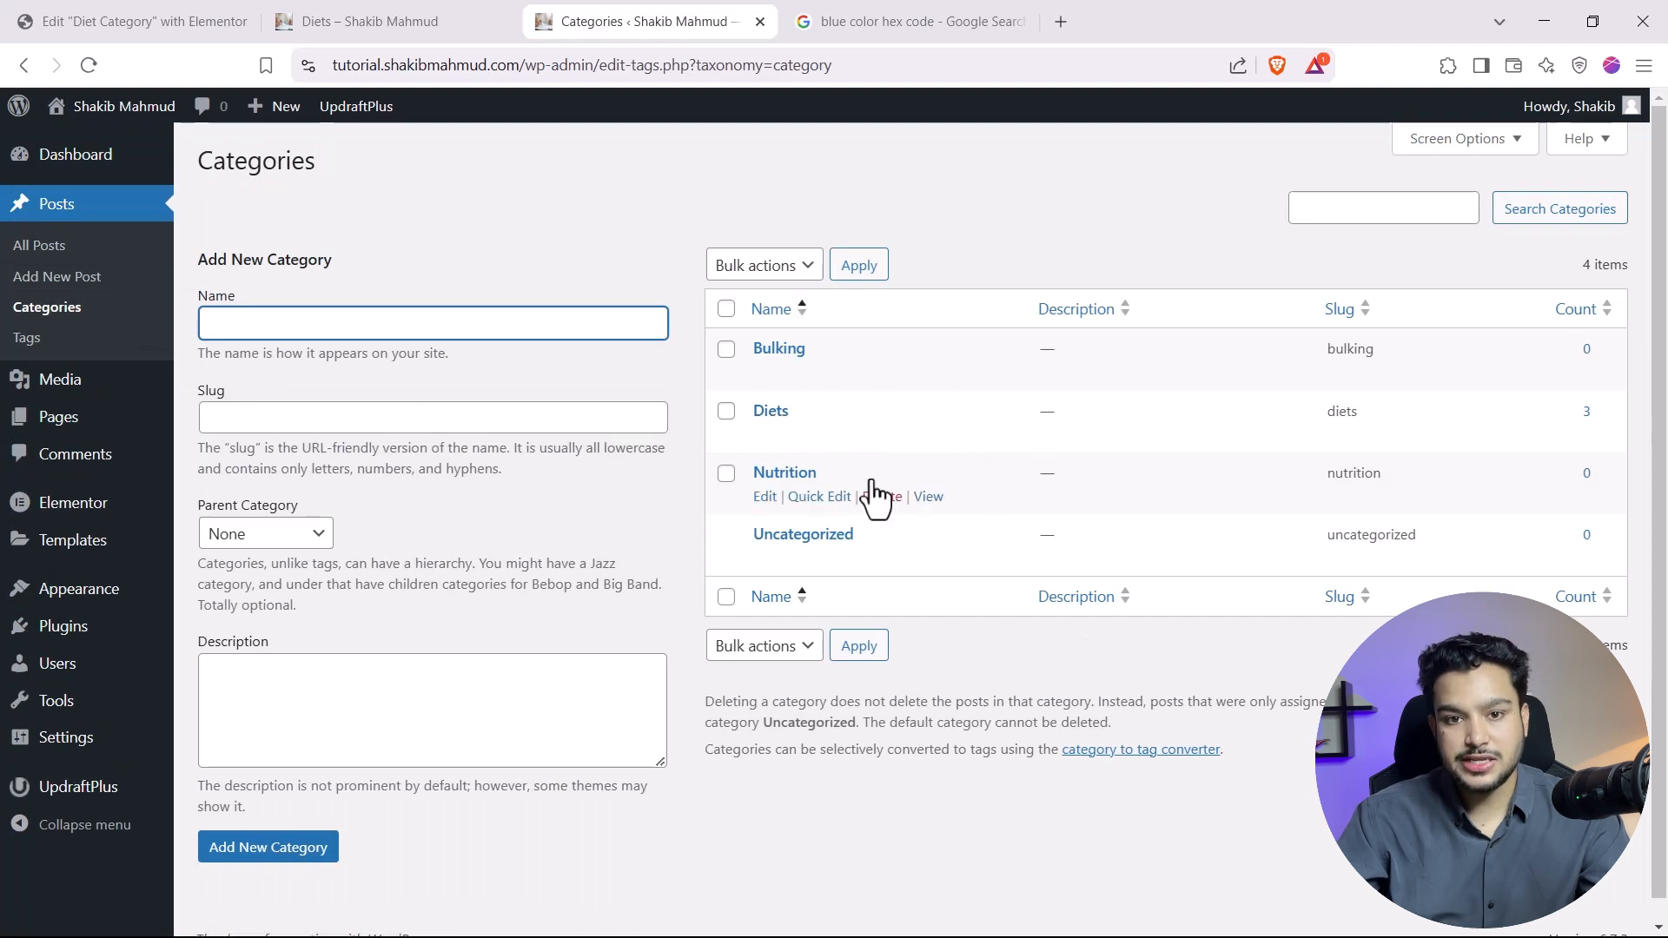
# Return to the template's publish settings and save the Diets condition to publish the template.
pyautogui.click(156, 16)
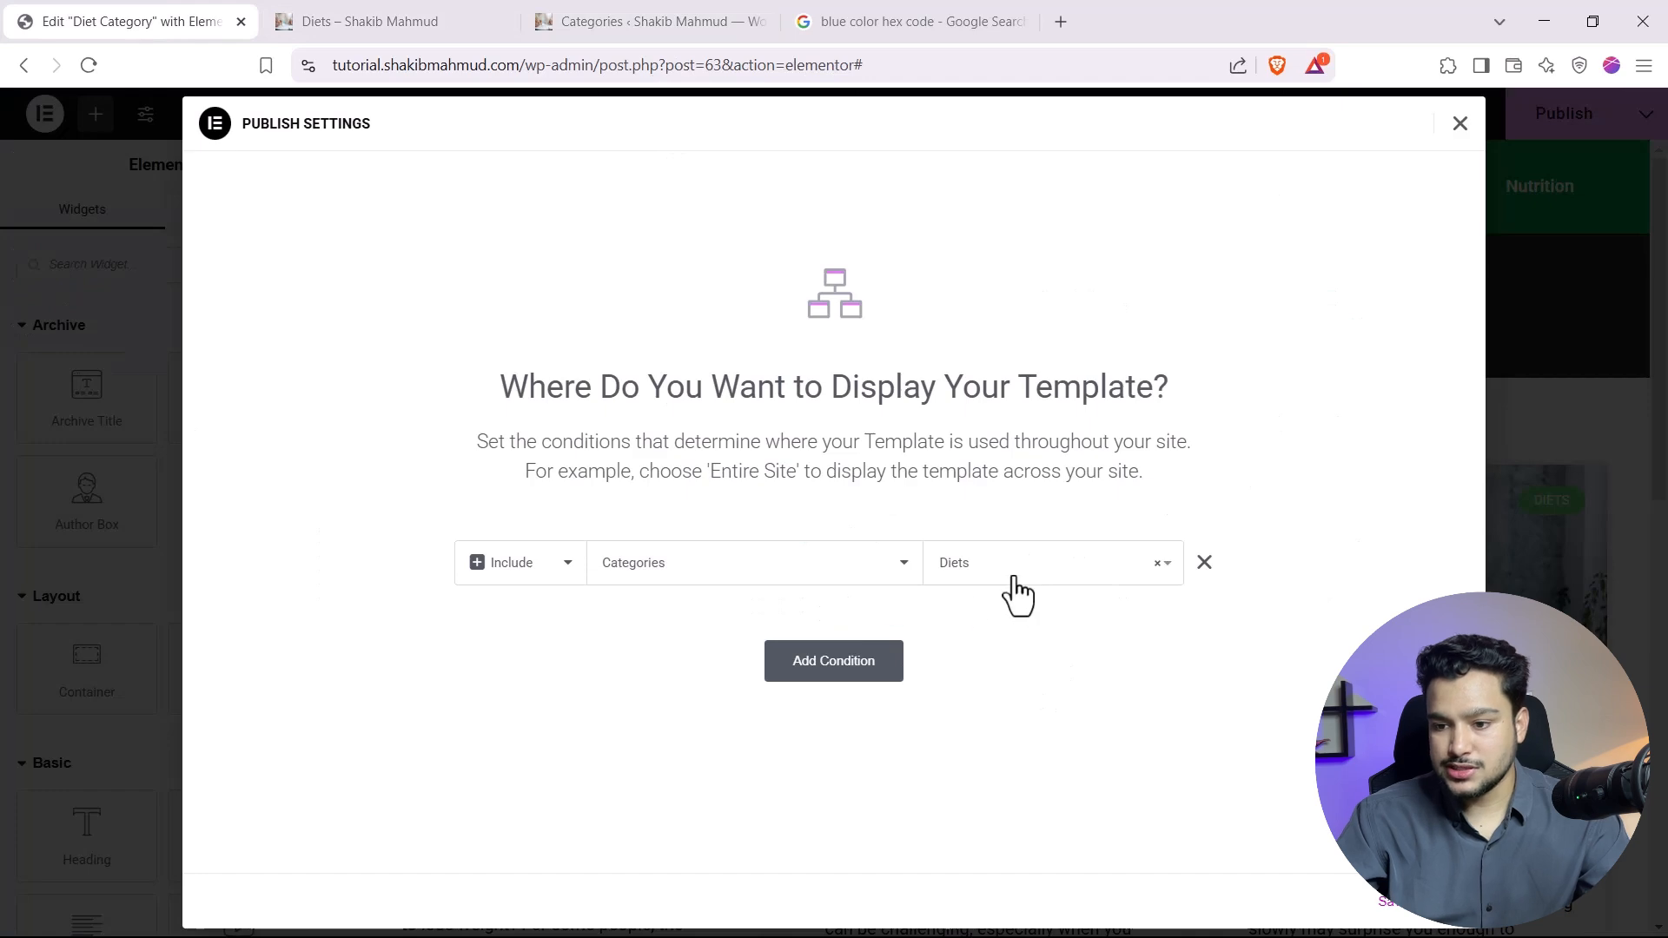
pyautogui.click(1410, 910)
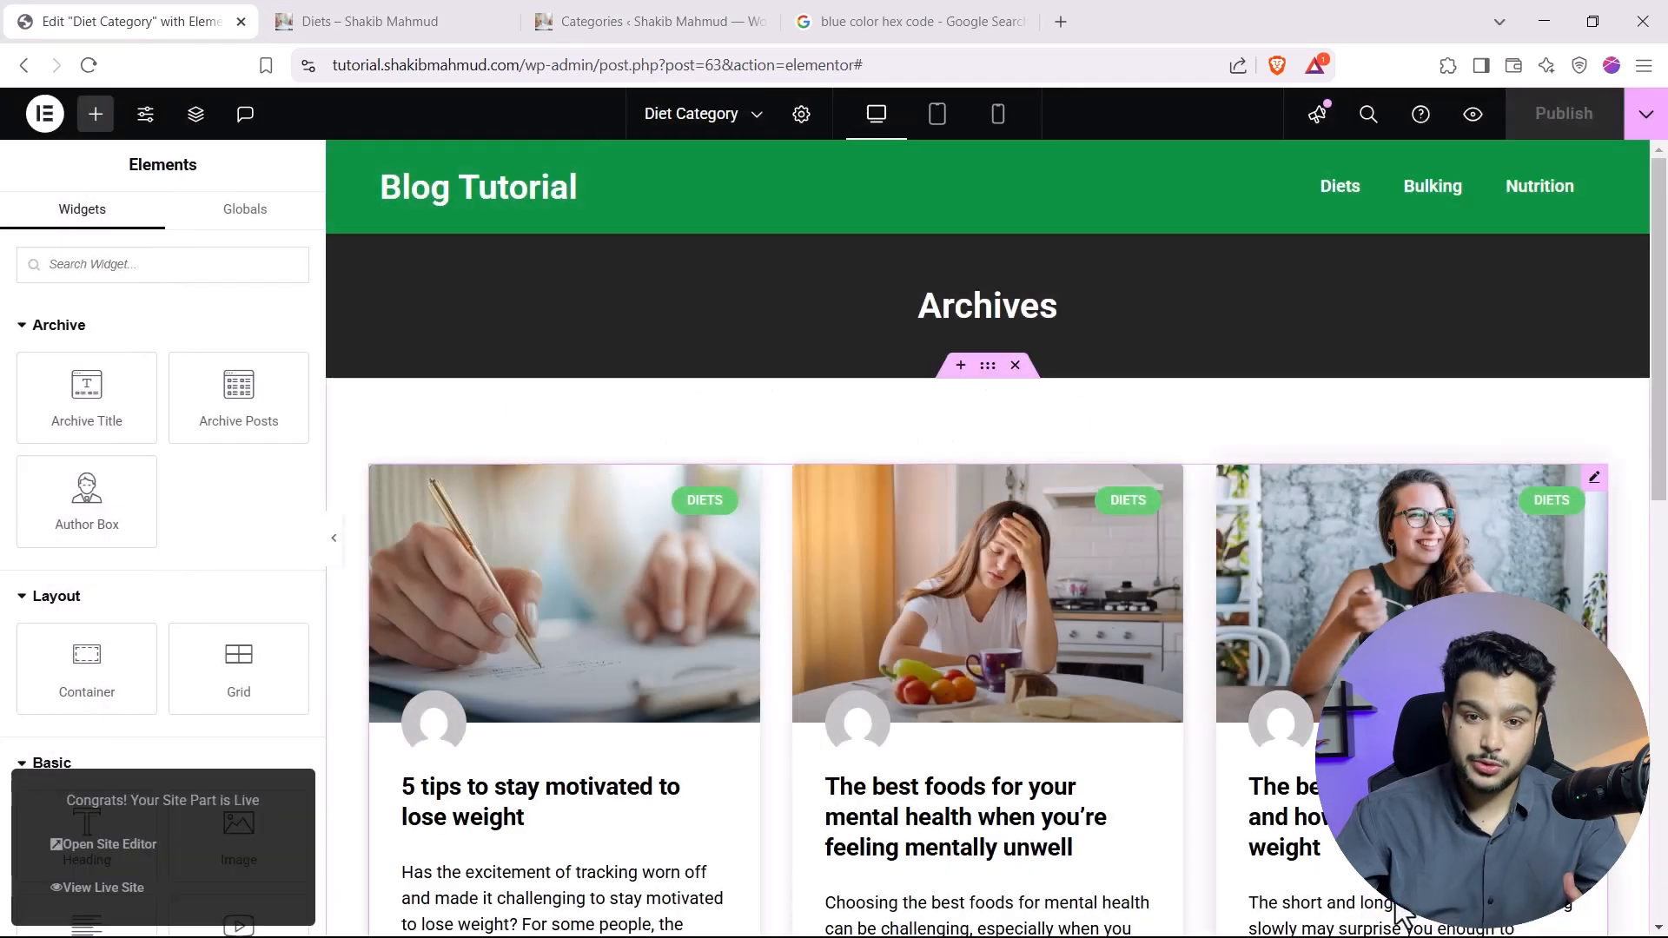
pyautogui.scroll(-1, 1103, 744)
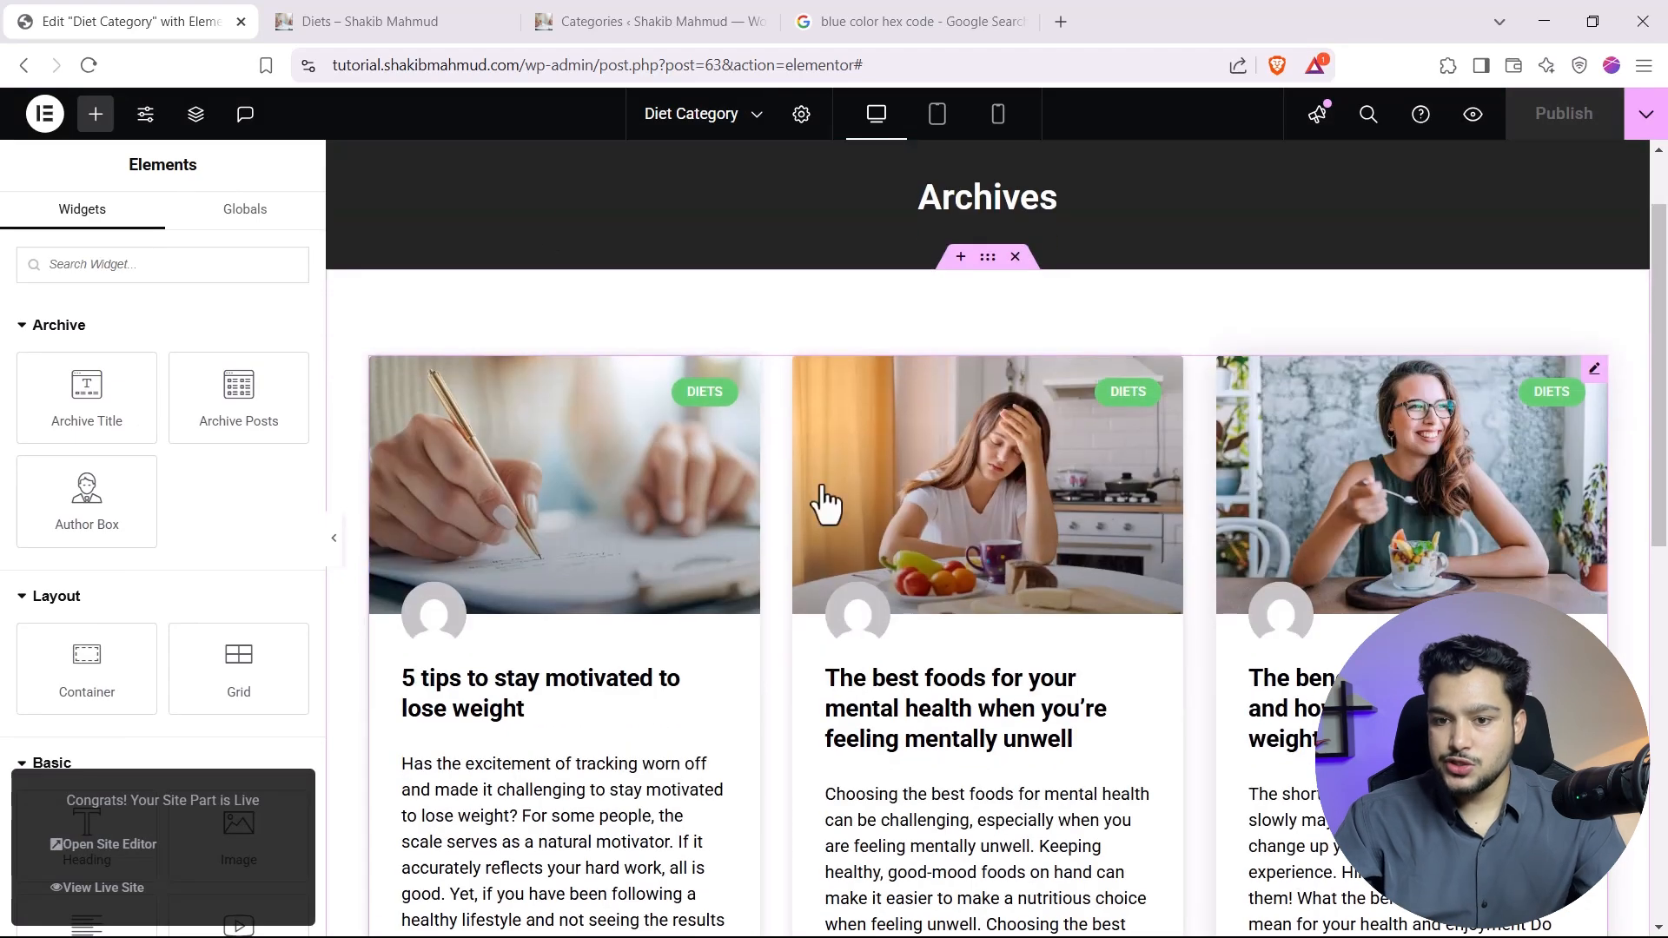
# Reload the live Diets category page and examine the title banner and post cards down the page.
pyautogui.click(363, 7)
pyautogui.scroll(-15, 660, 380)
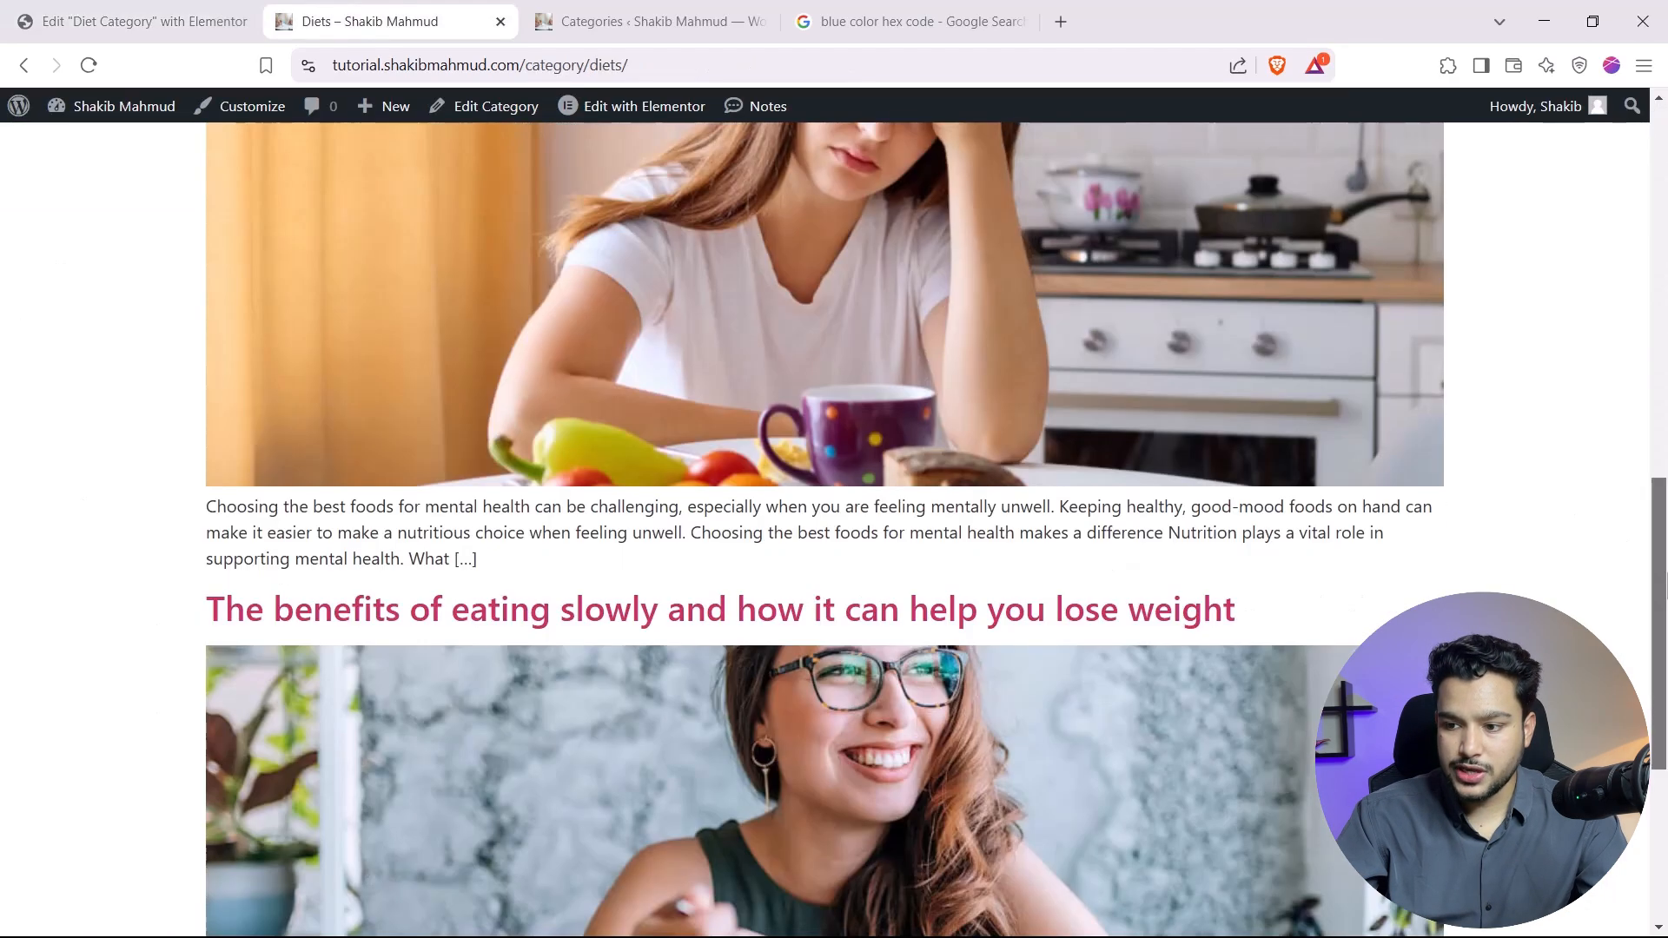
pyautogui.moveTo(1666, 573); pyautogui.dragTo(1663, 165)
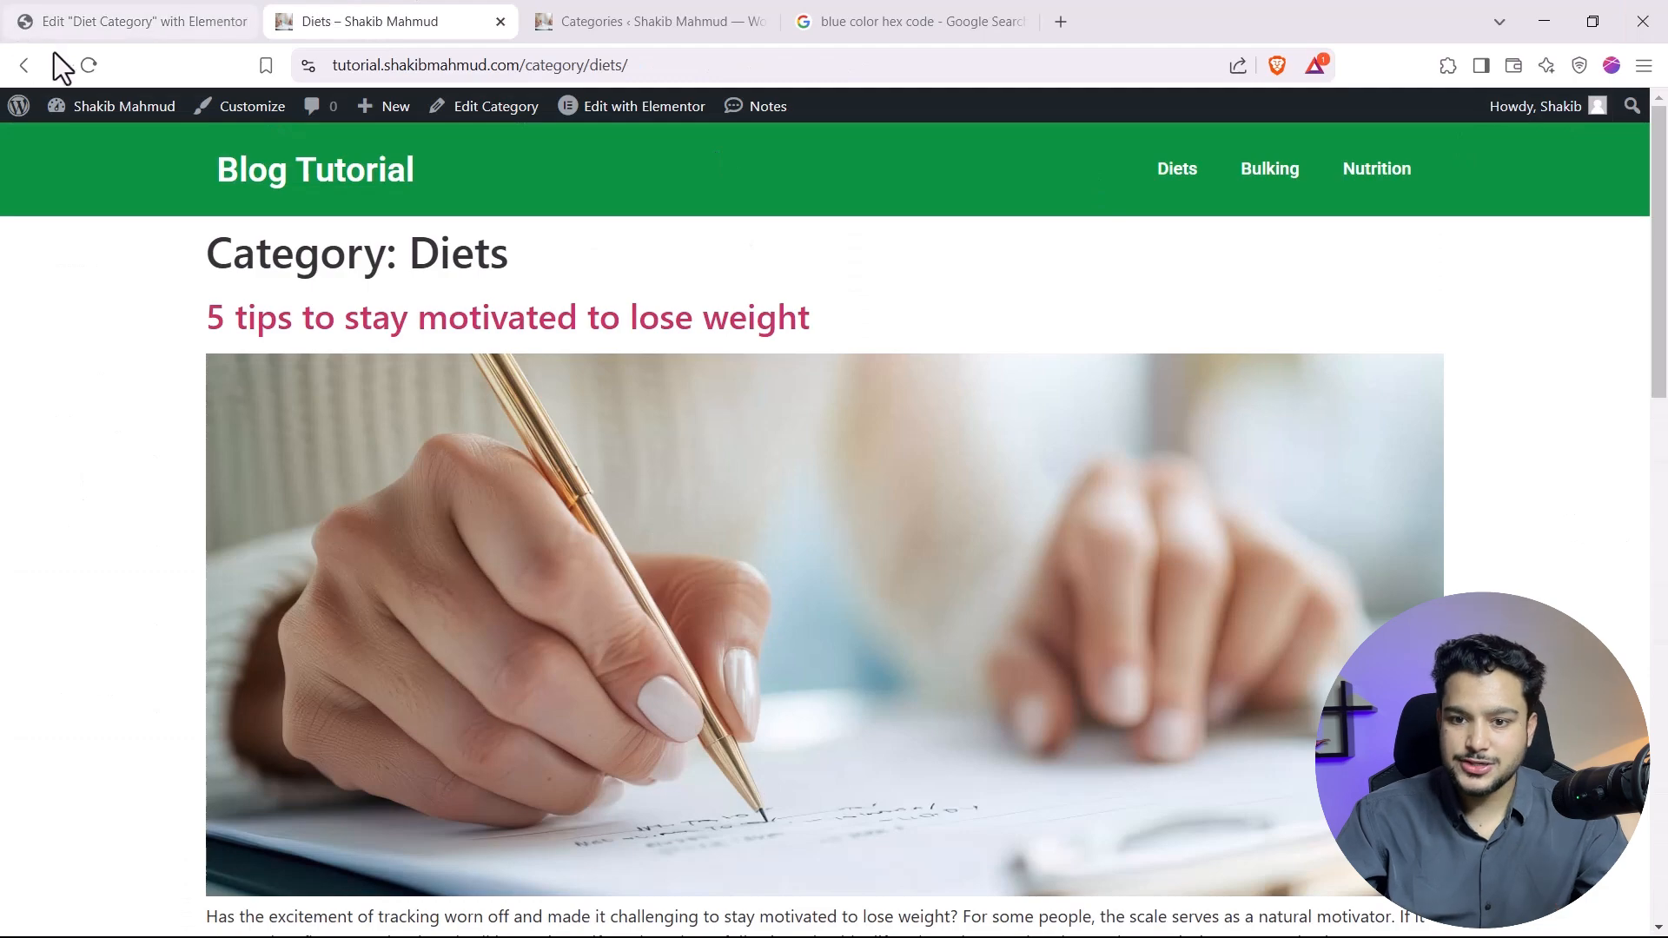
pyautogui.click(84, 64)
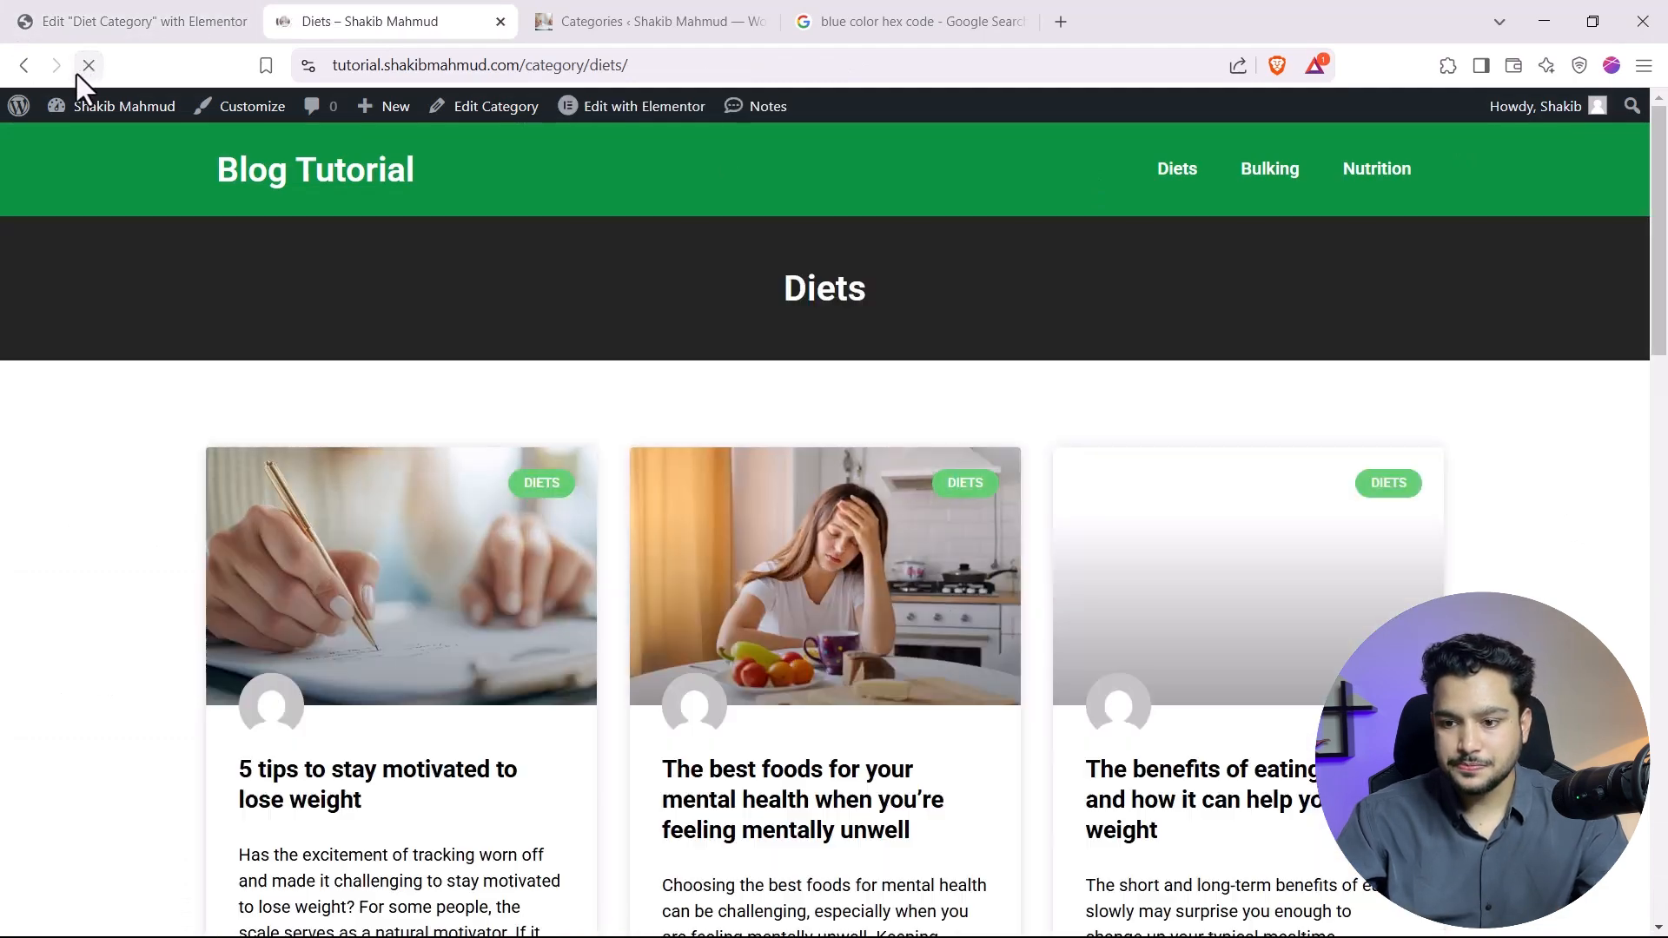
pyautogui.scroll(-1, 791, 556)
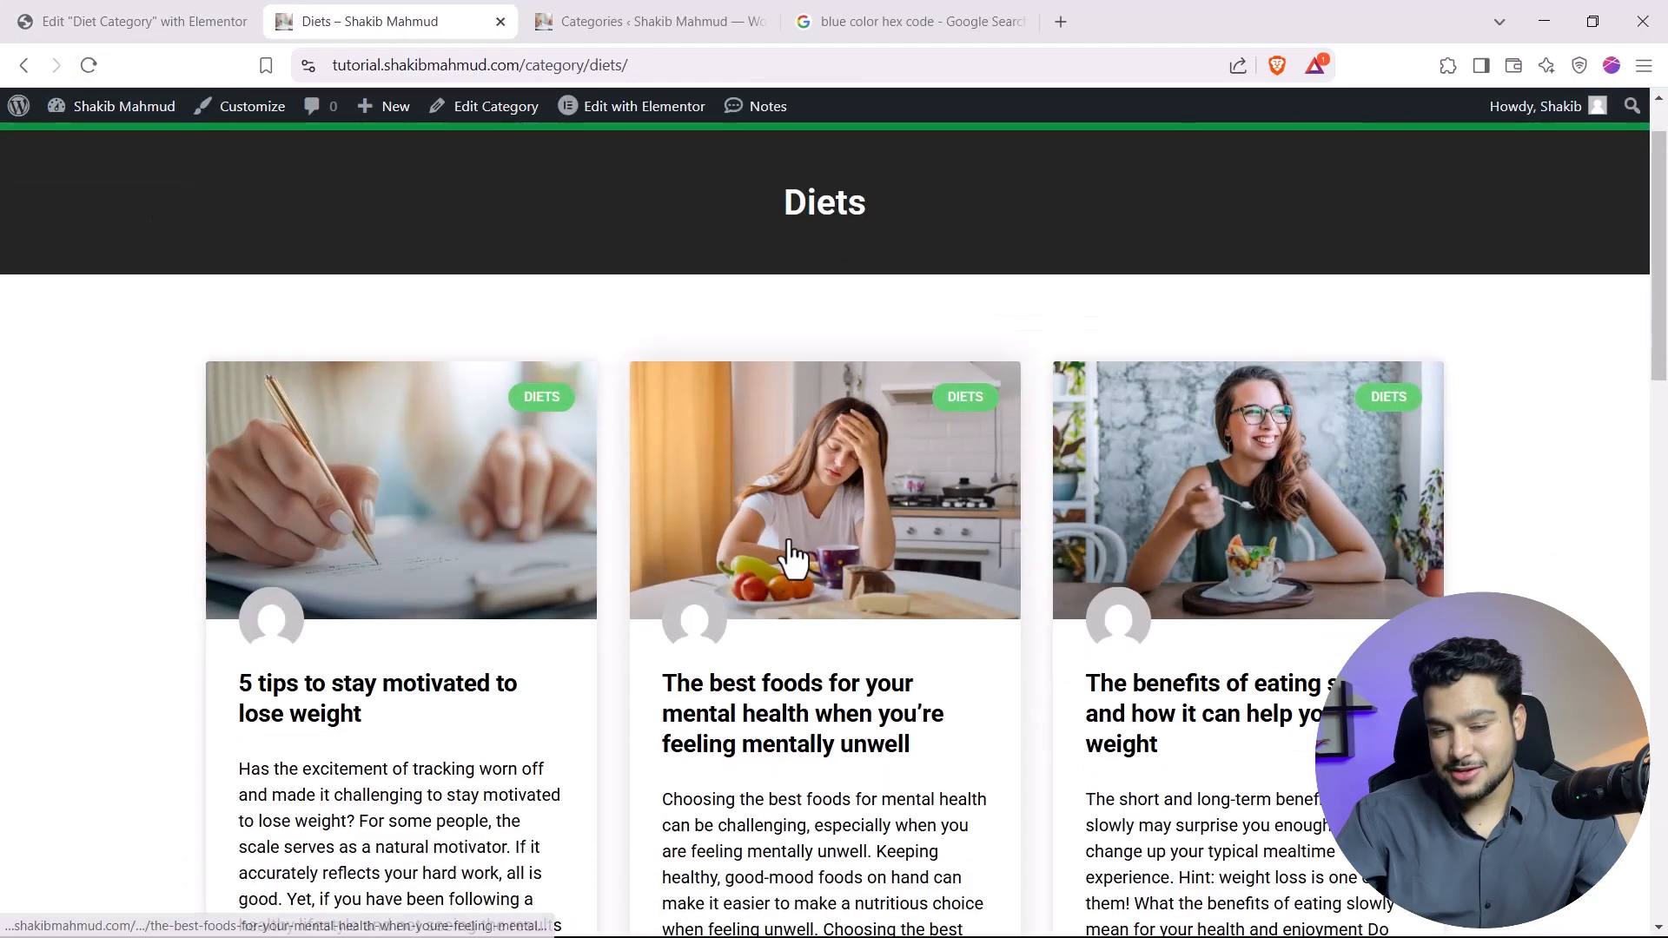
pyautogui.scroll(-10, 786, 556)
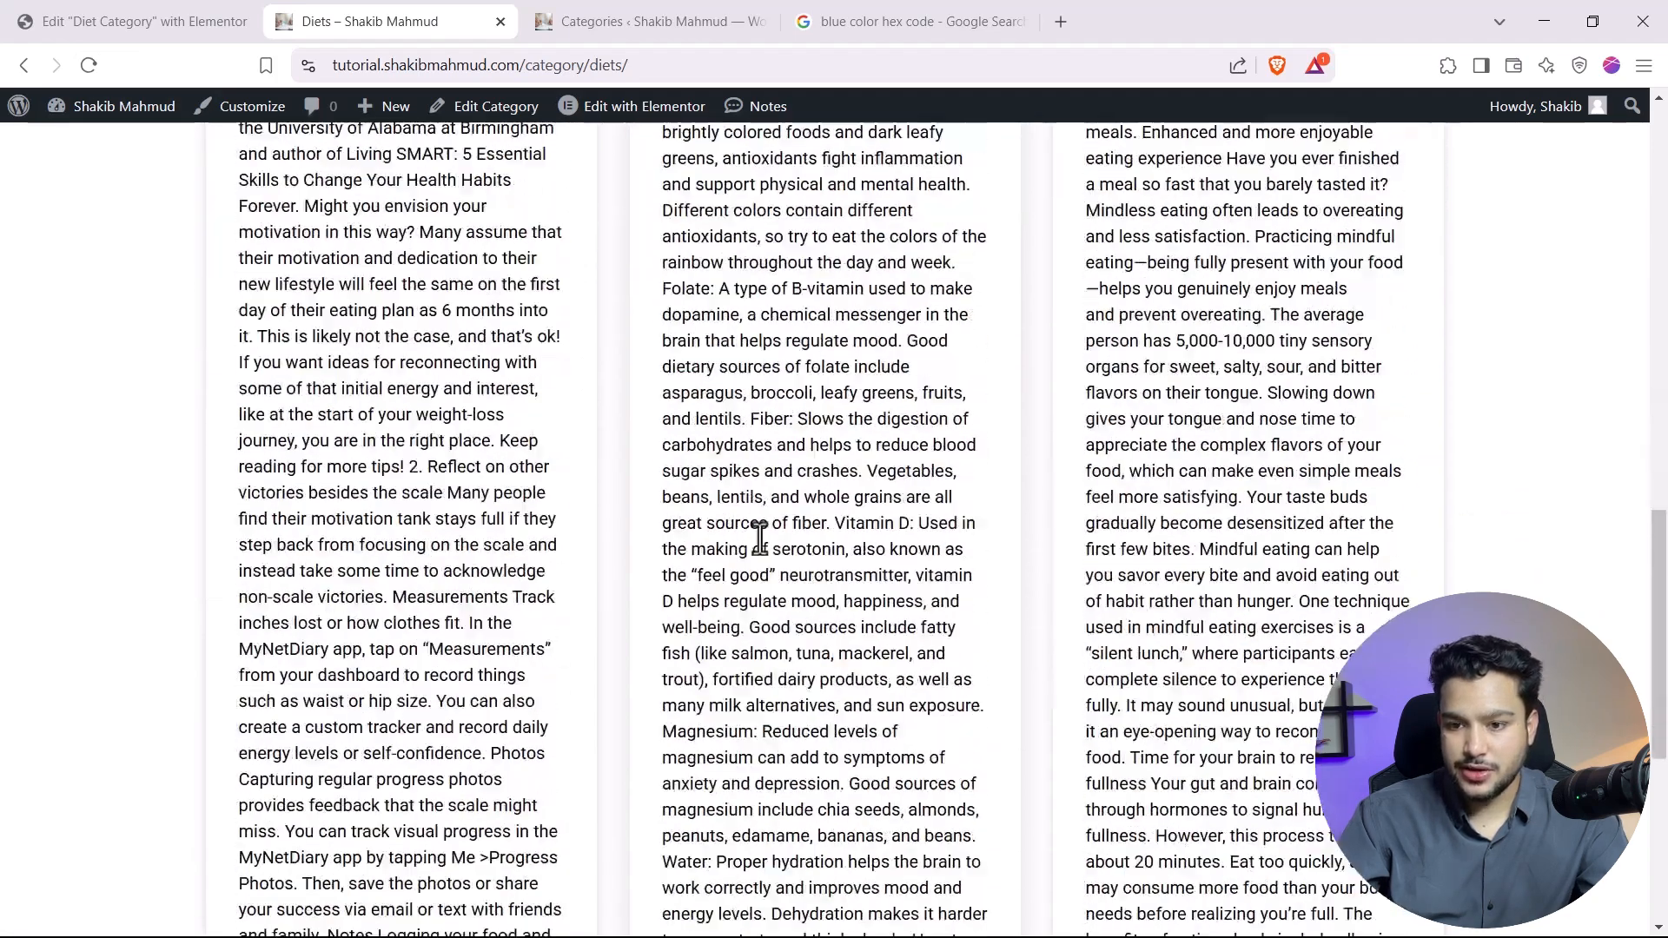
# Edit the post grid in the Diet Category template and set its excerpt length to 40.
pyautogui.click(732, 14)
pyautogui.click(10, 12)
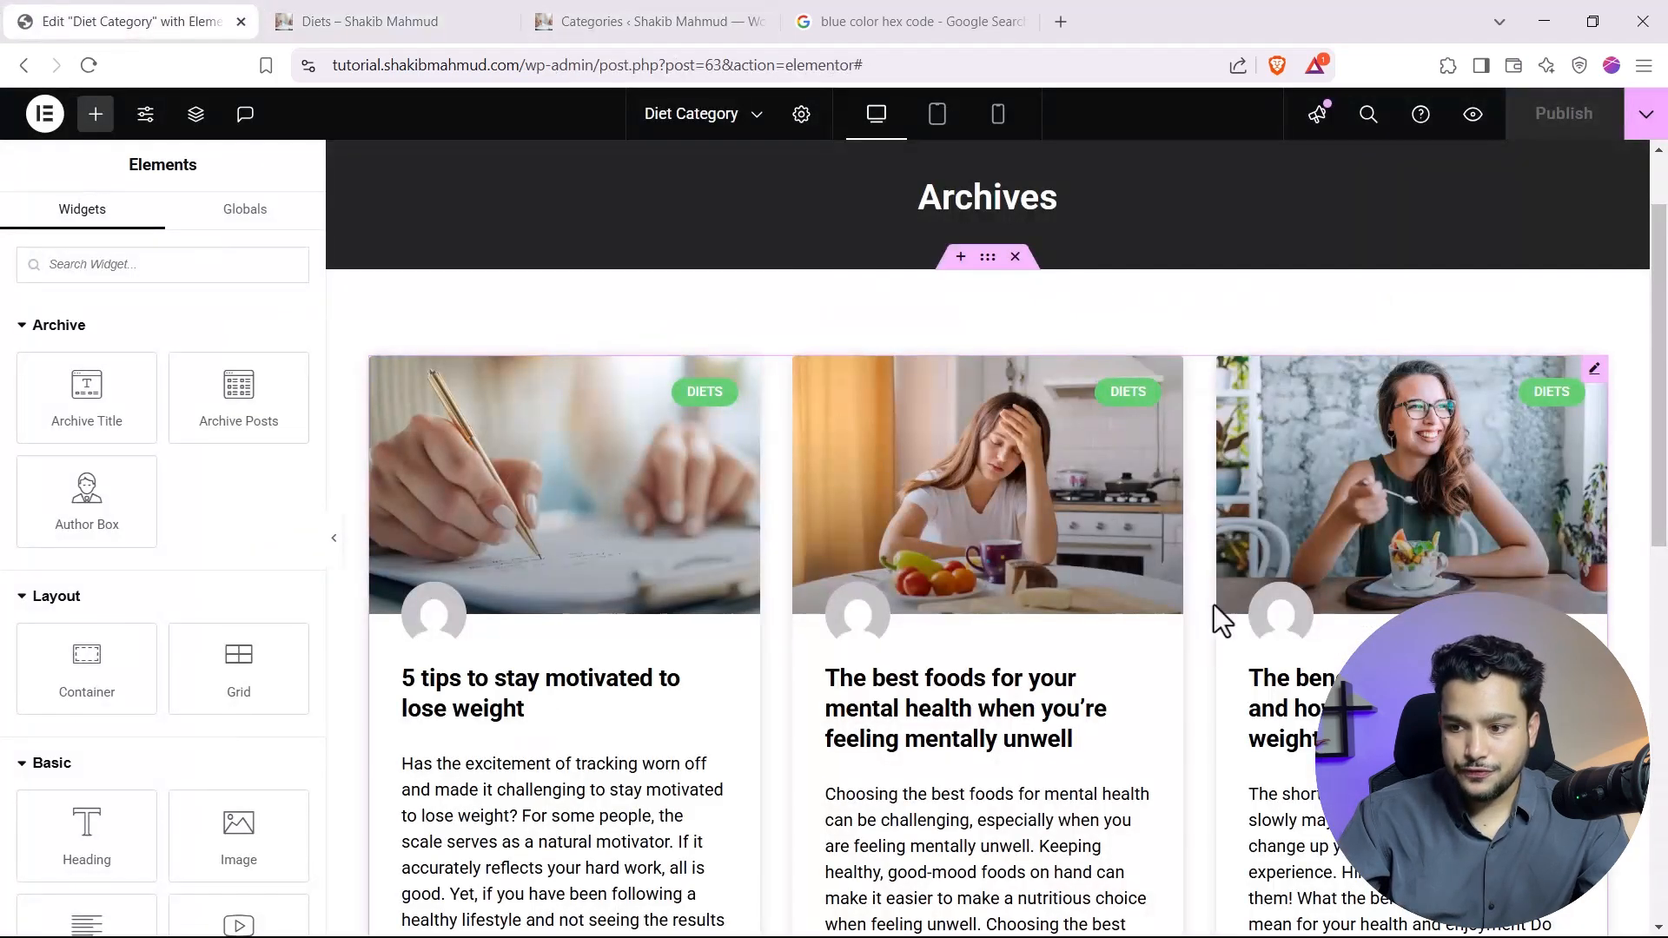
pyautogui.click(1594, 369)
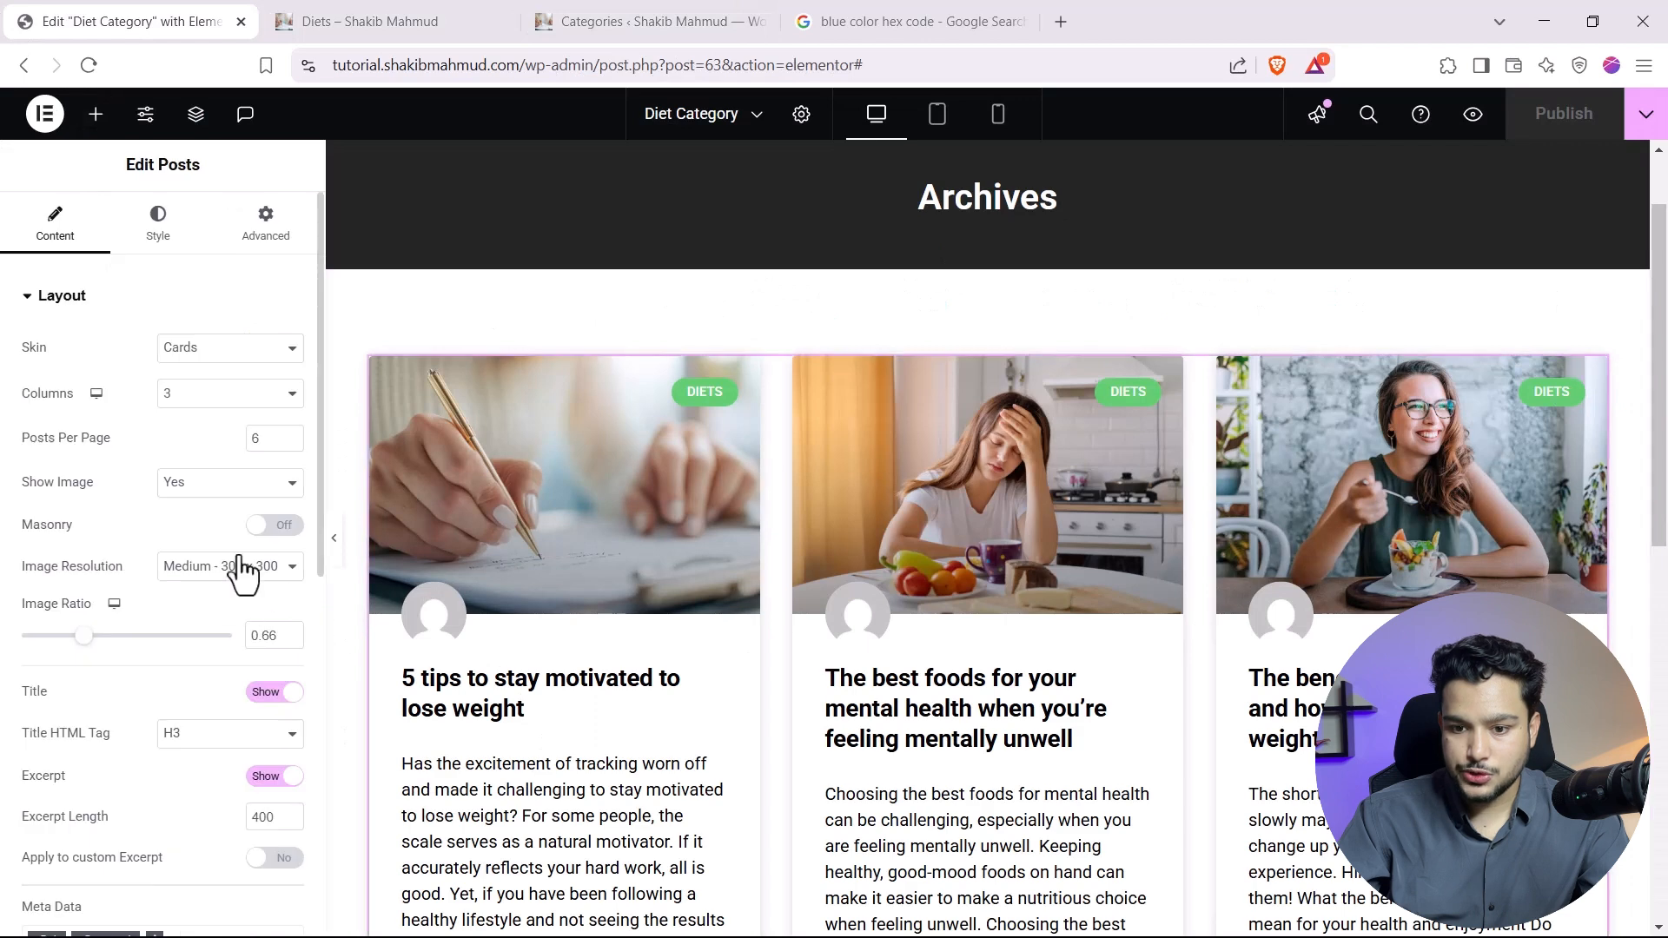
pyautogui.scroll(-6, 243, 669)
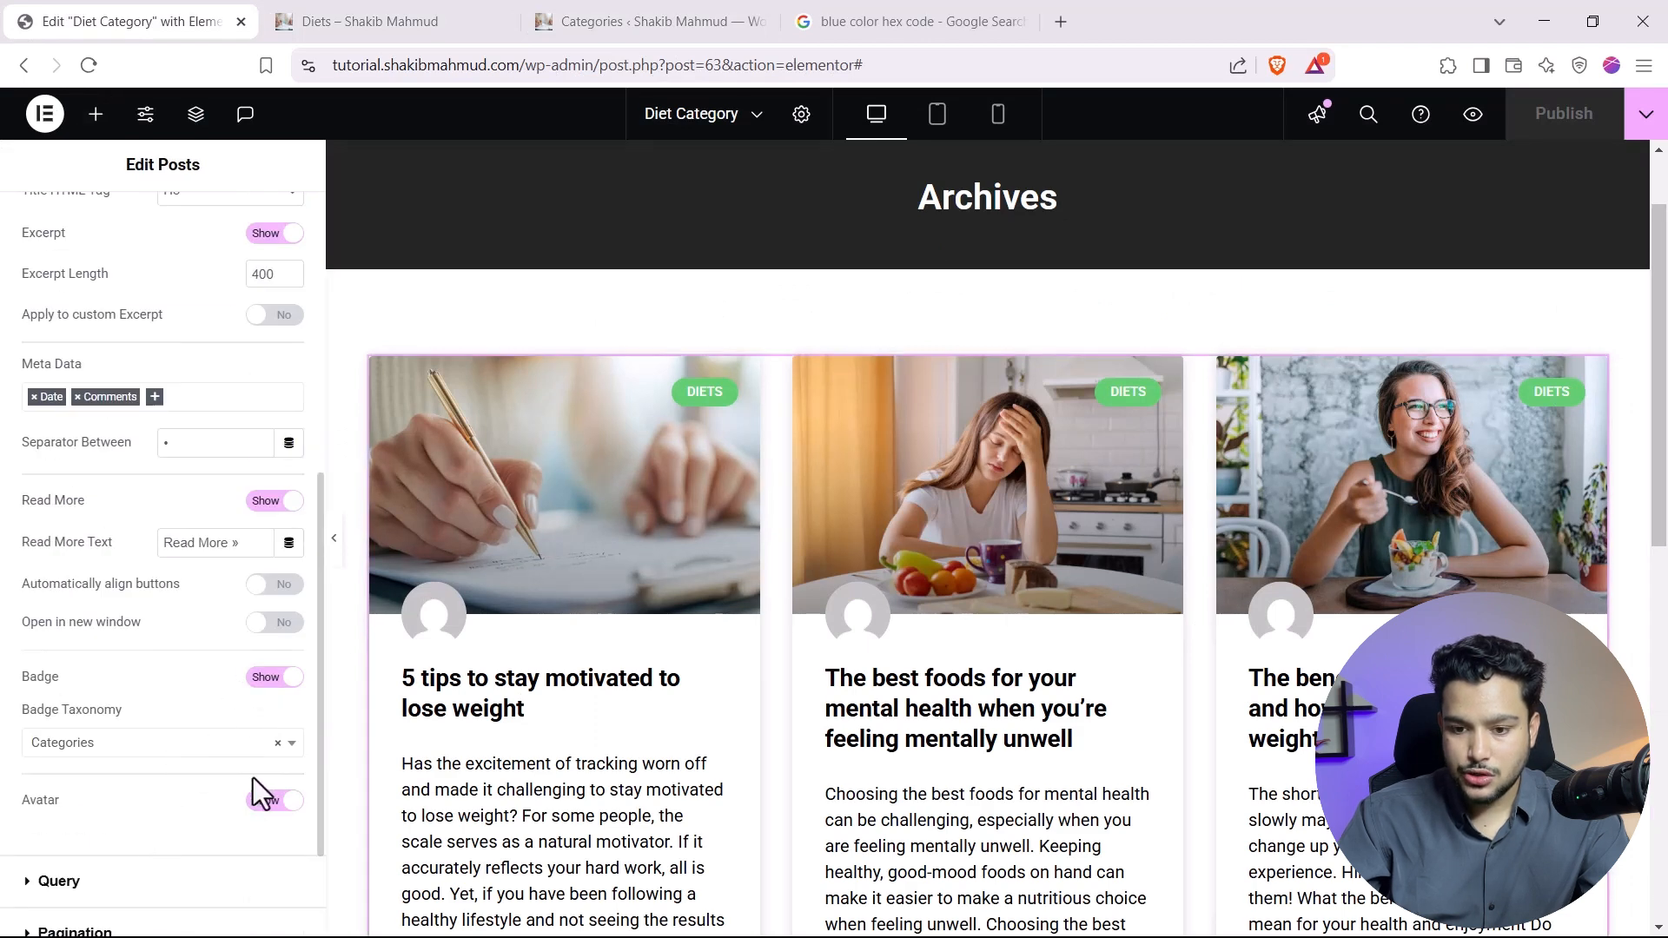
pyautogui.scroll(5, 169, 556)
pyautogui.scroll(-1, 252, 660)
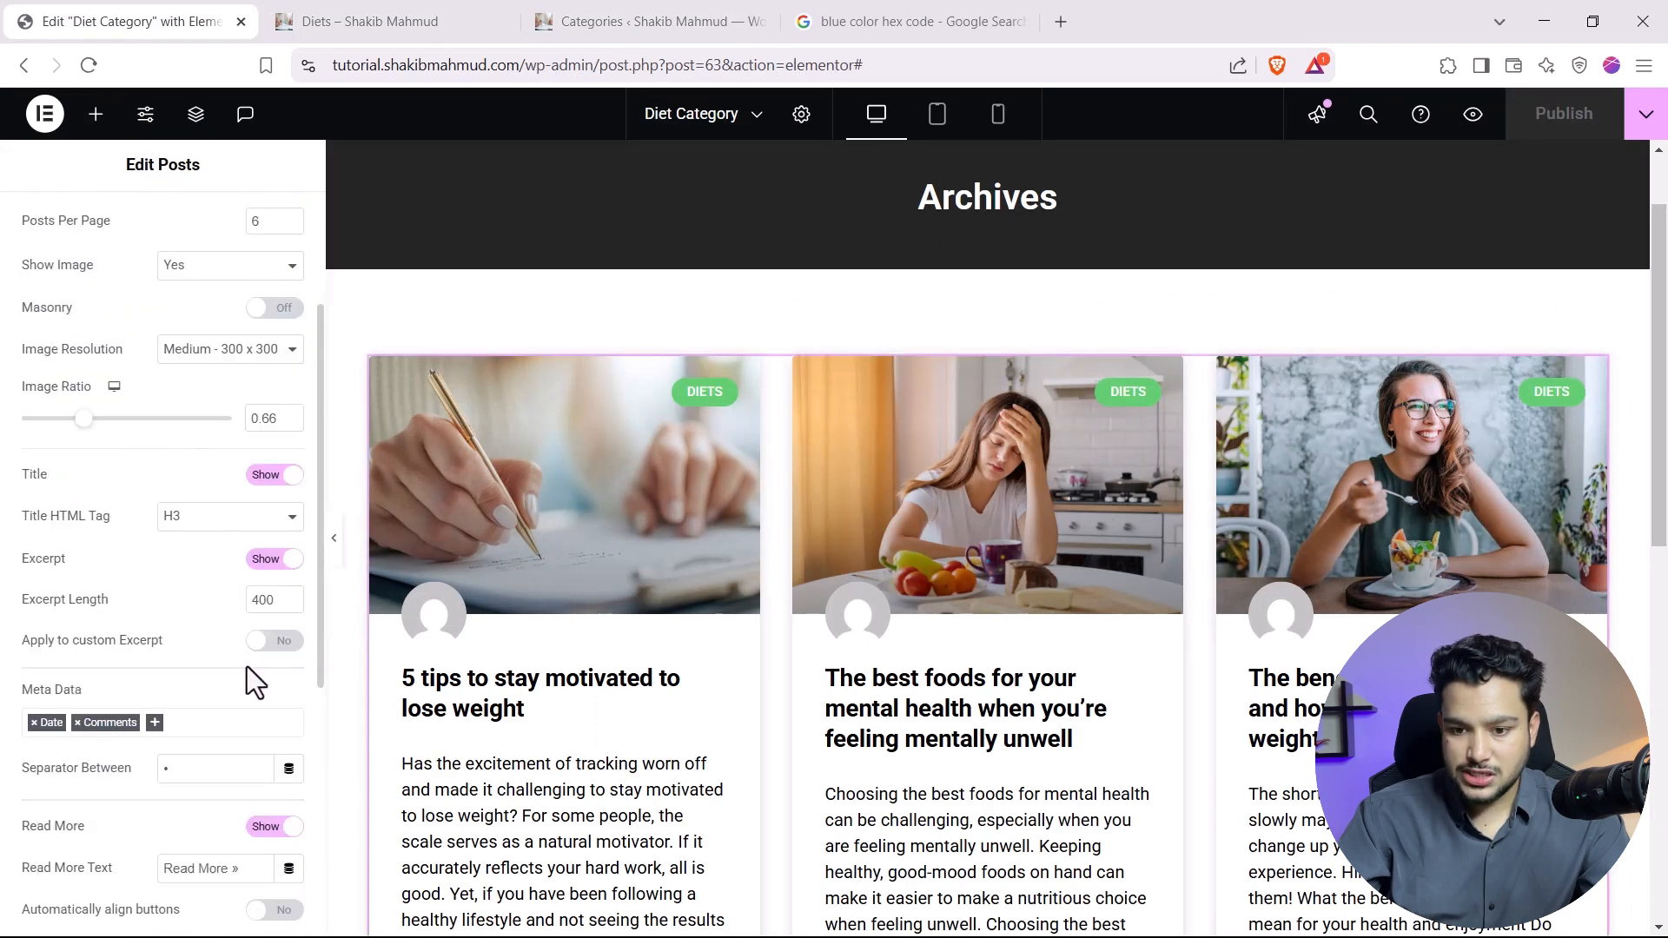
pyautogui.press('BackSpace')
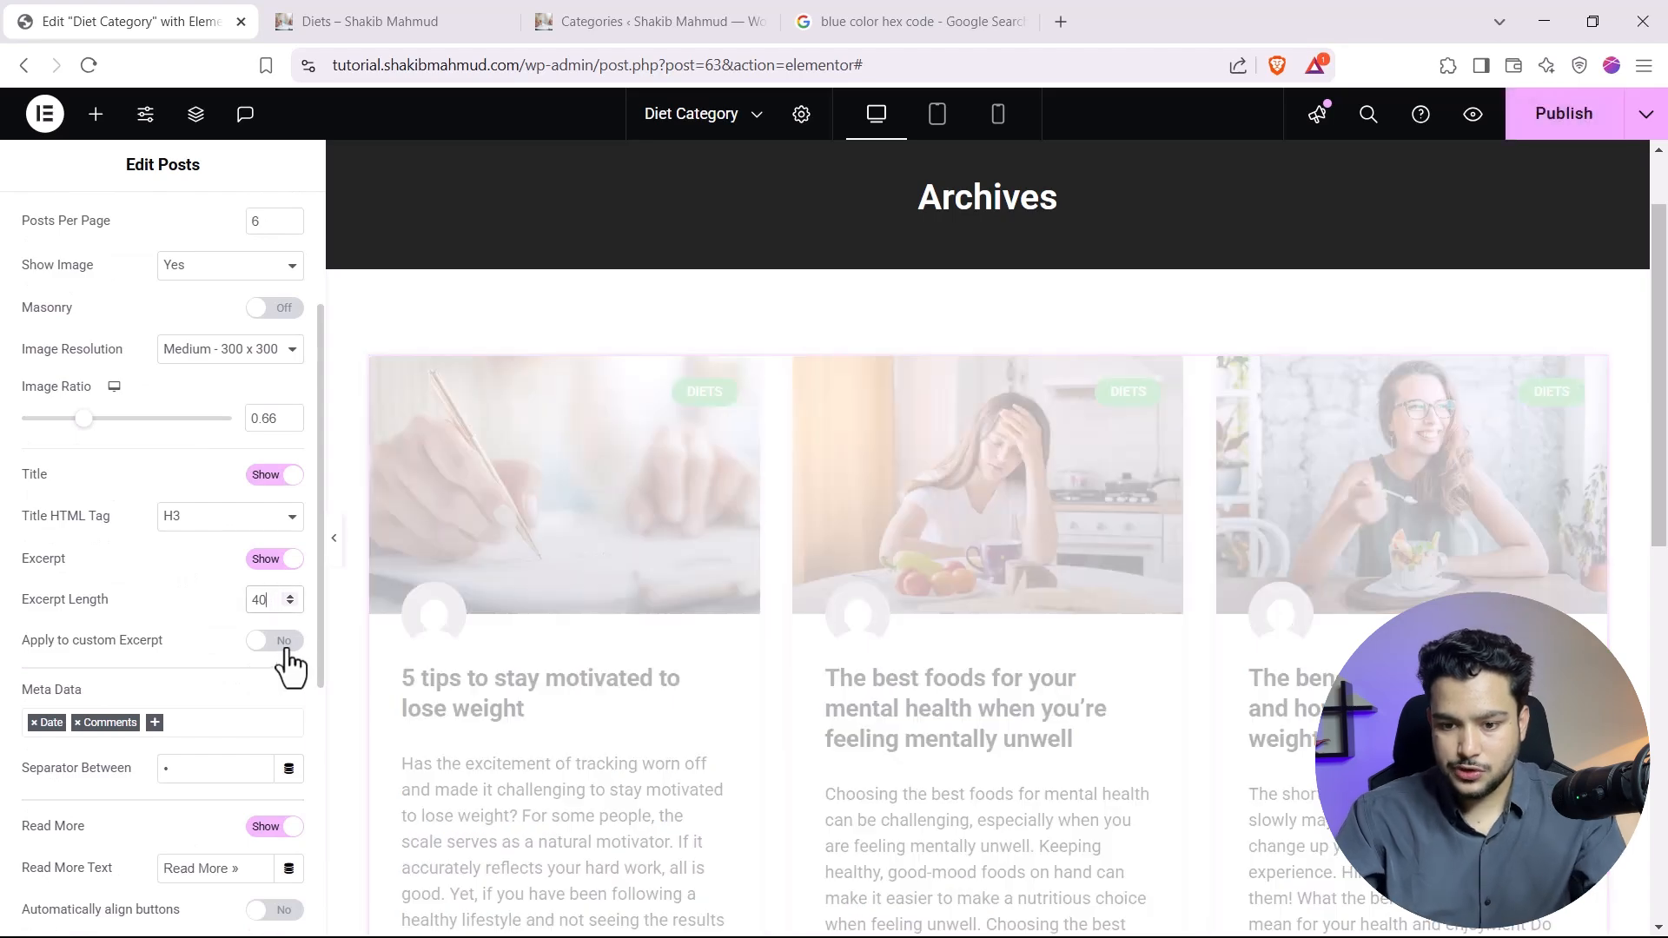
# Look over the excerpts on the live Diets page and publish the updated template.
pyautogui.click(373, 21)
pyautogui.scroll(-8, 631, 591)
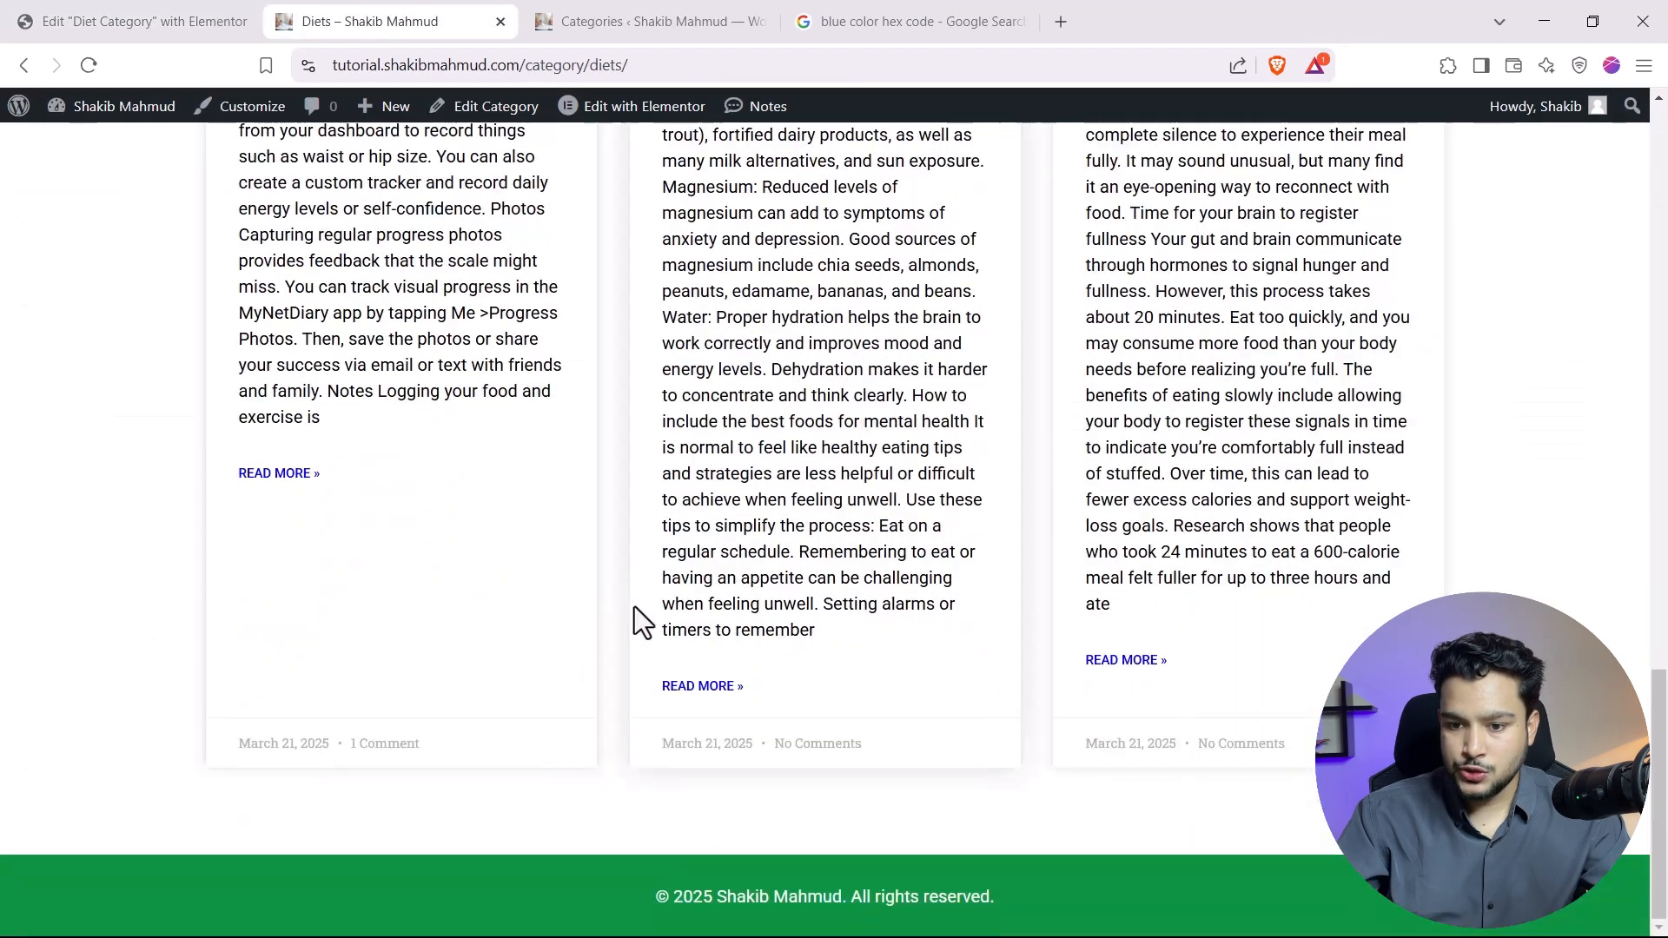
pyautogui.scroll(8, 634, 606)
pyautogui.click(10, 17)
pyautogui.click(1551, 121)
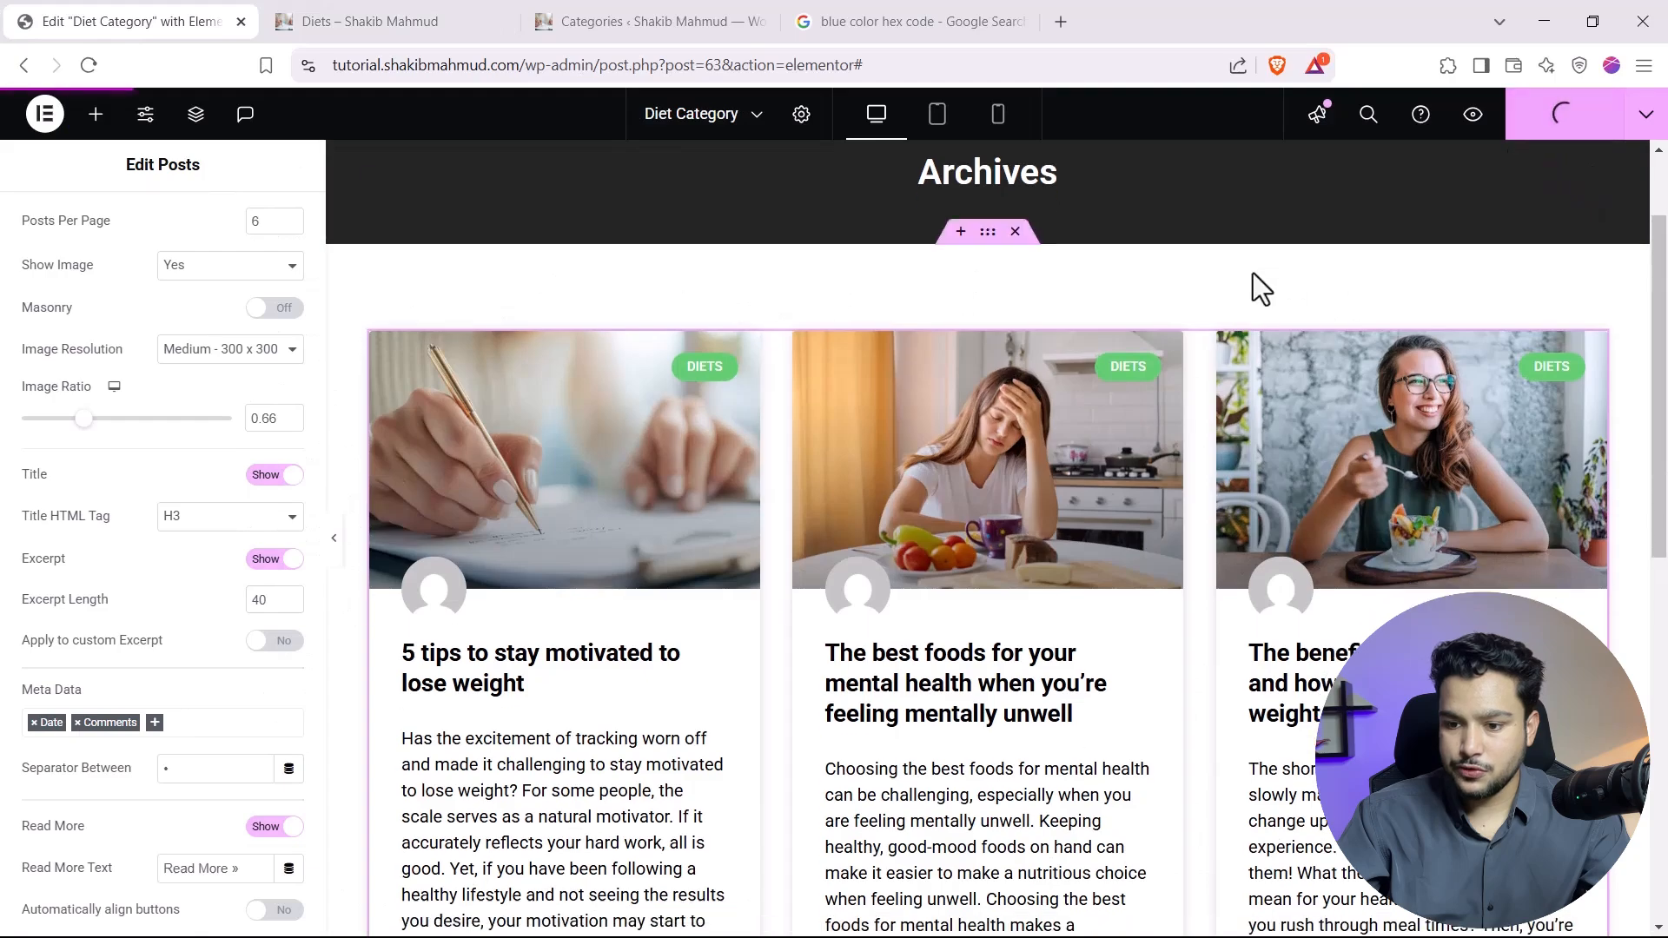
# Reload the live Diets page and check the excerpt length on the post cards against the editor preview.
pyautogui.scroll(-5, 1251, 322)
pyautogui.click(330, 8)
pyautogui.click(233, 8)
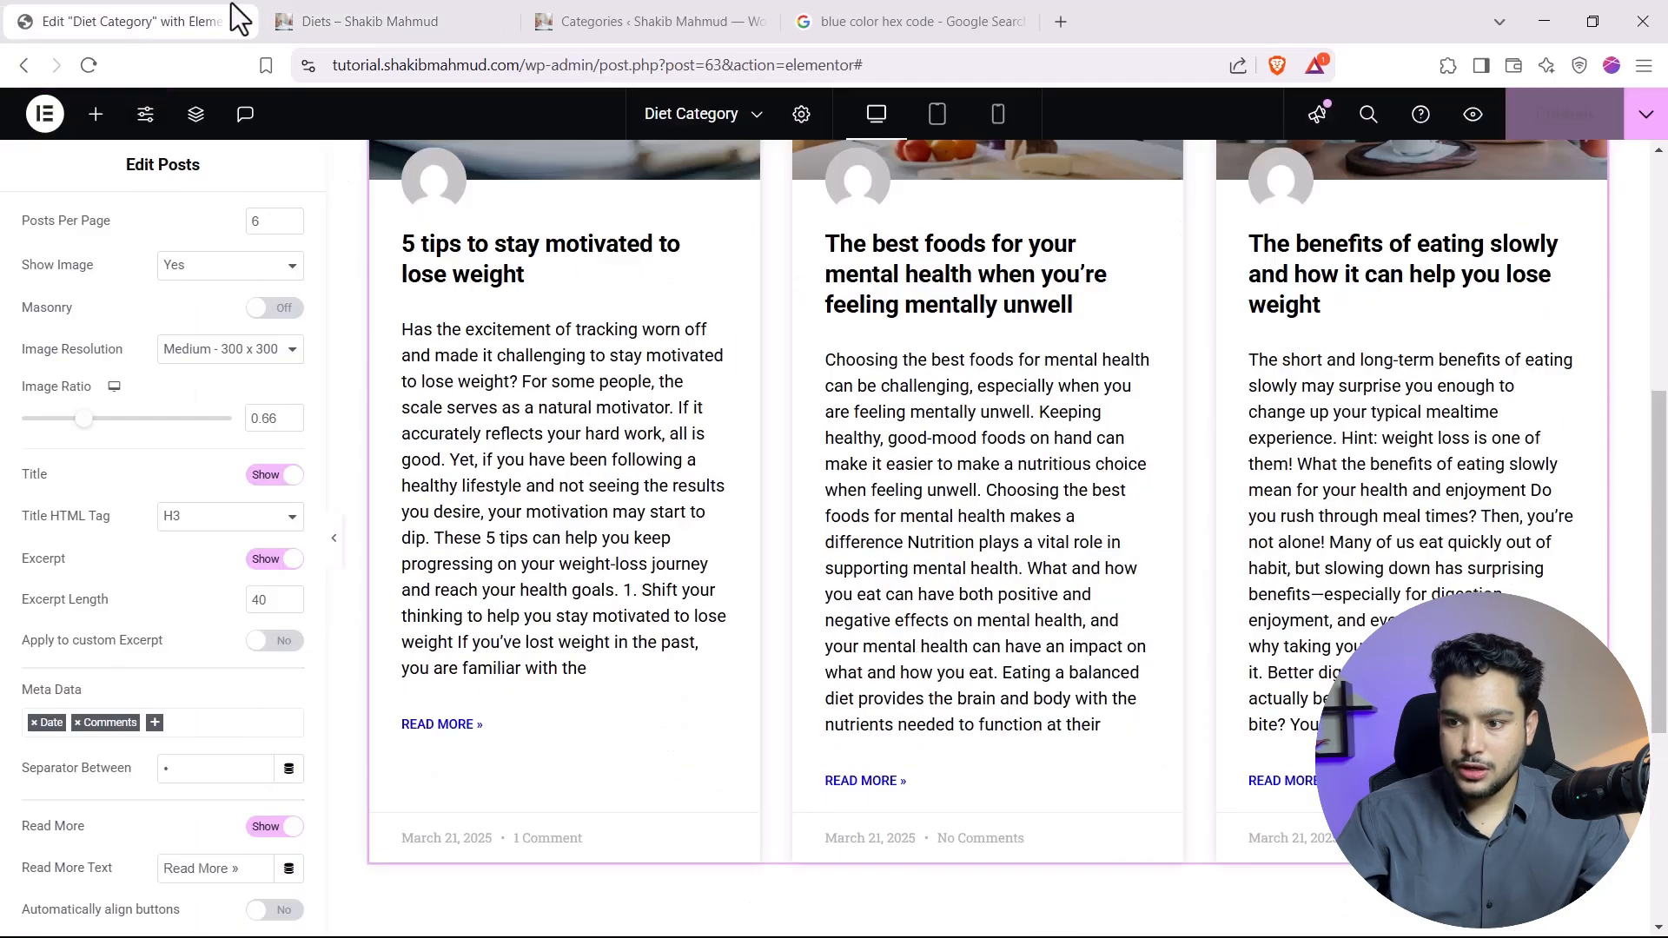
pyautogui.click(297, 19)
pyautogui.click(108, 73)
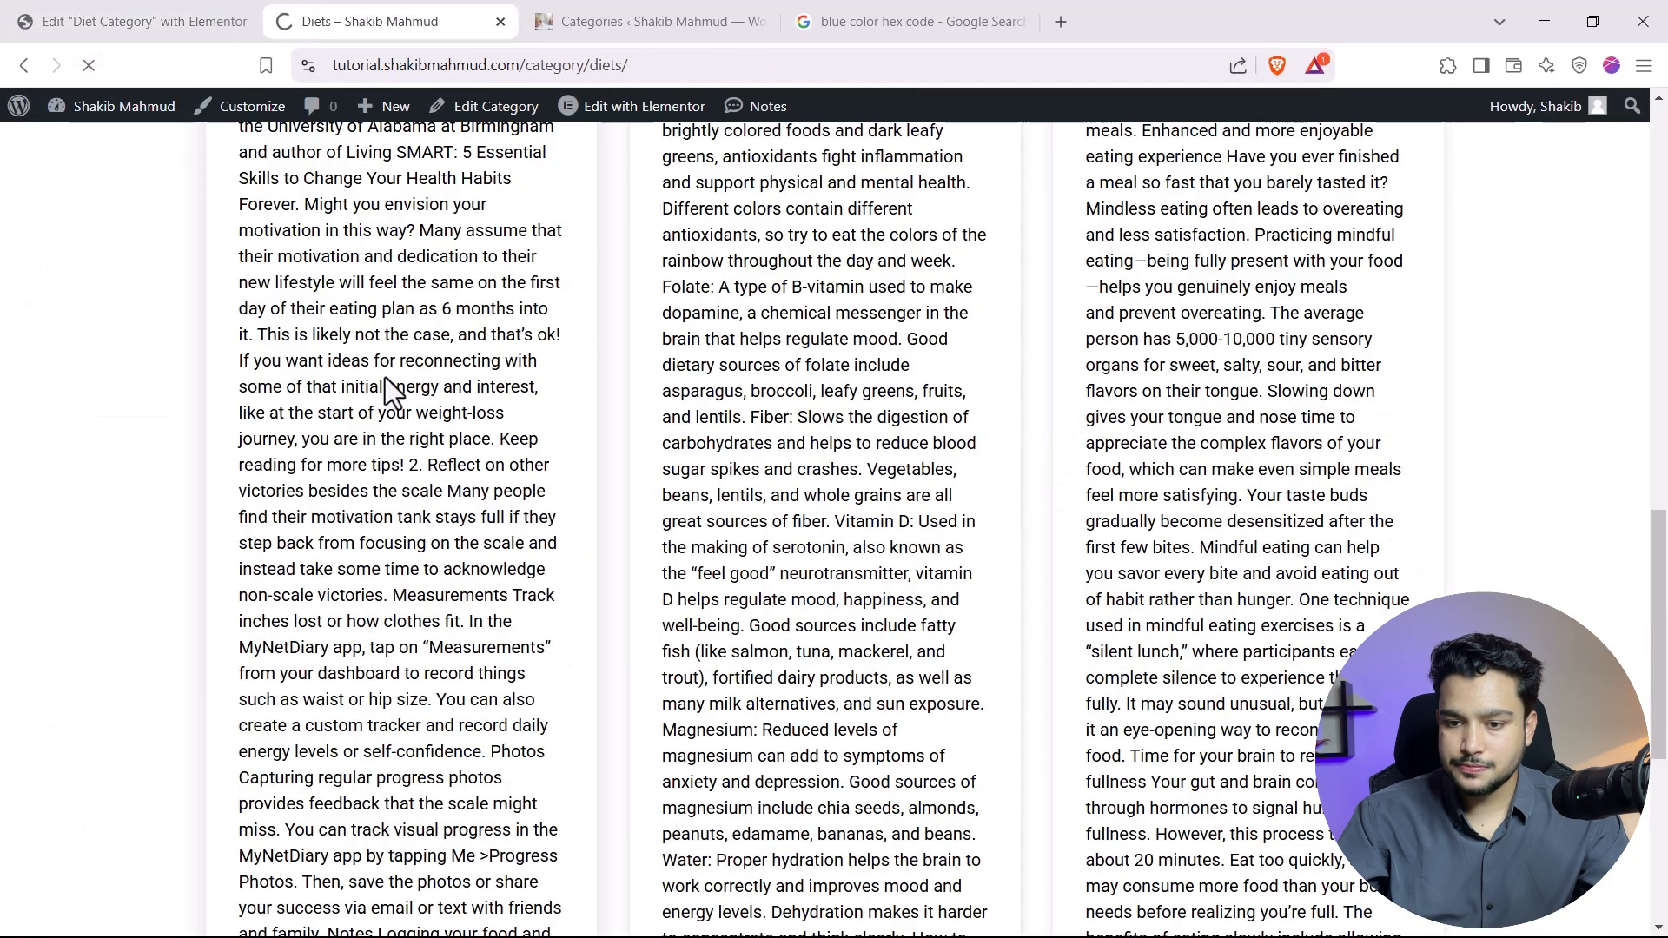
pyautogui.scroll(-4, 384, 391)
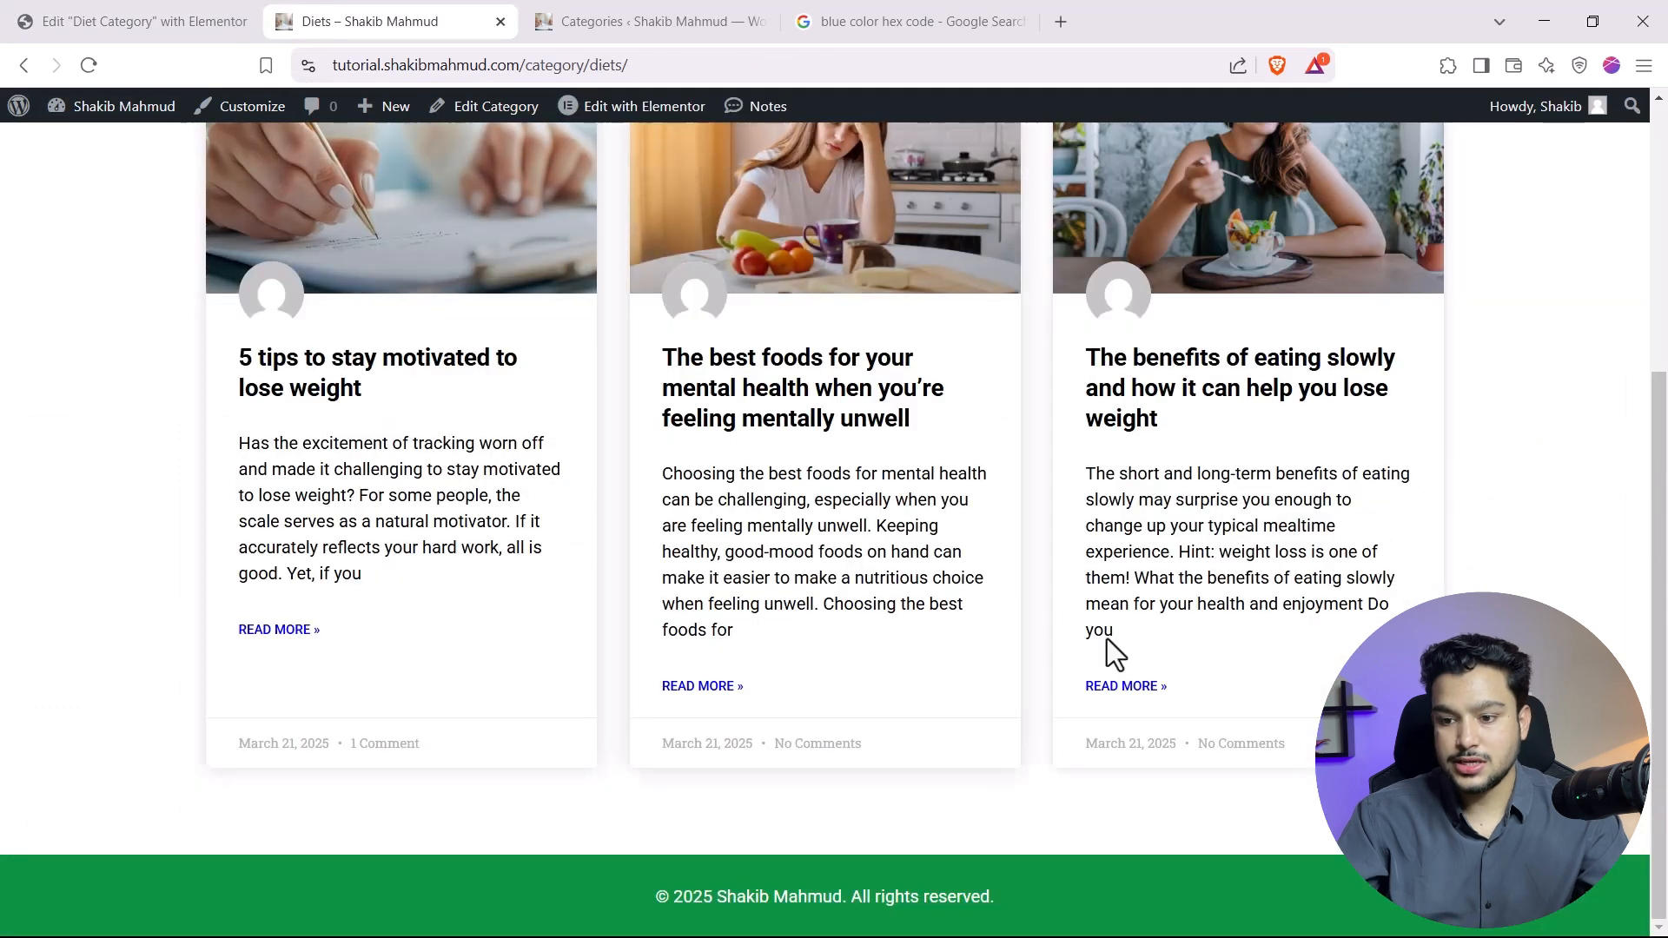
# Return to the Diet Category template editor and open the list of available widgets.
pyautogui.click(106, 3)
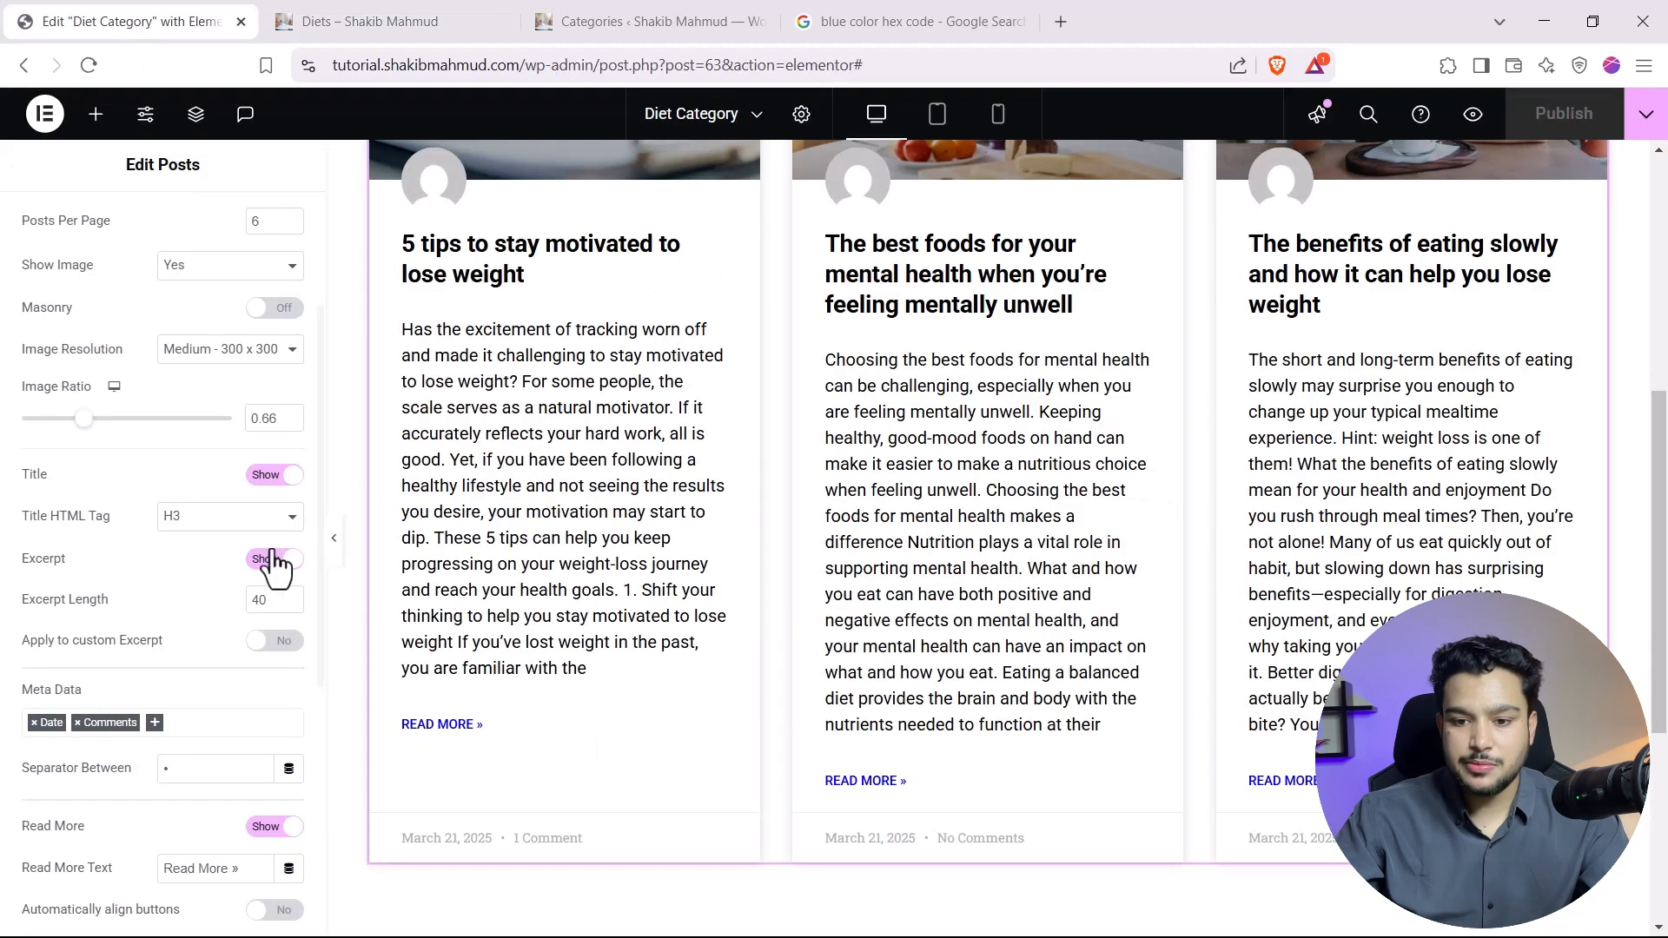
pyautogui.click(95, 114)
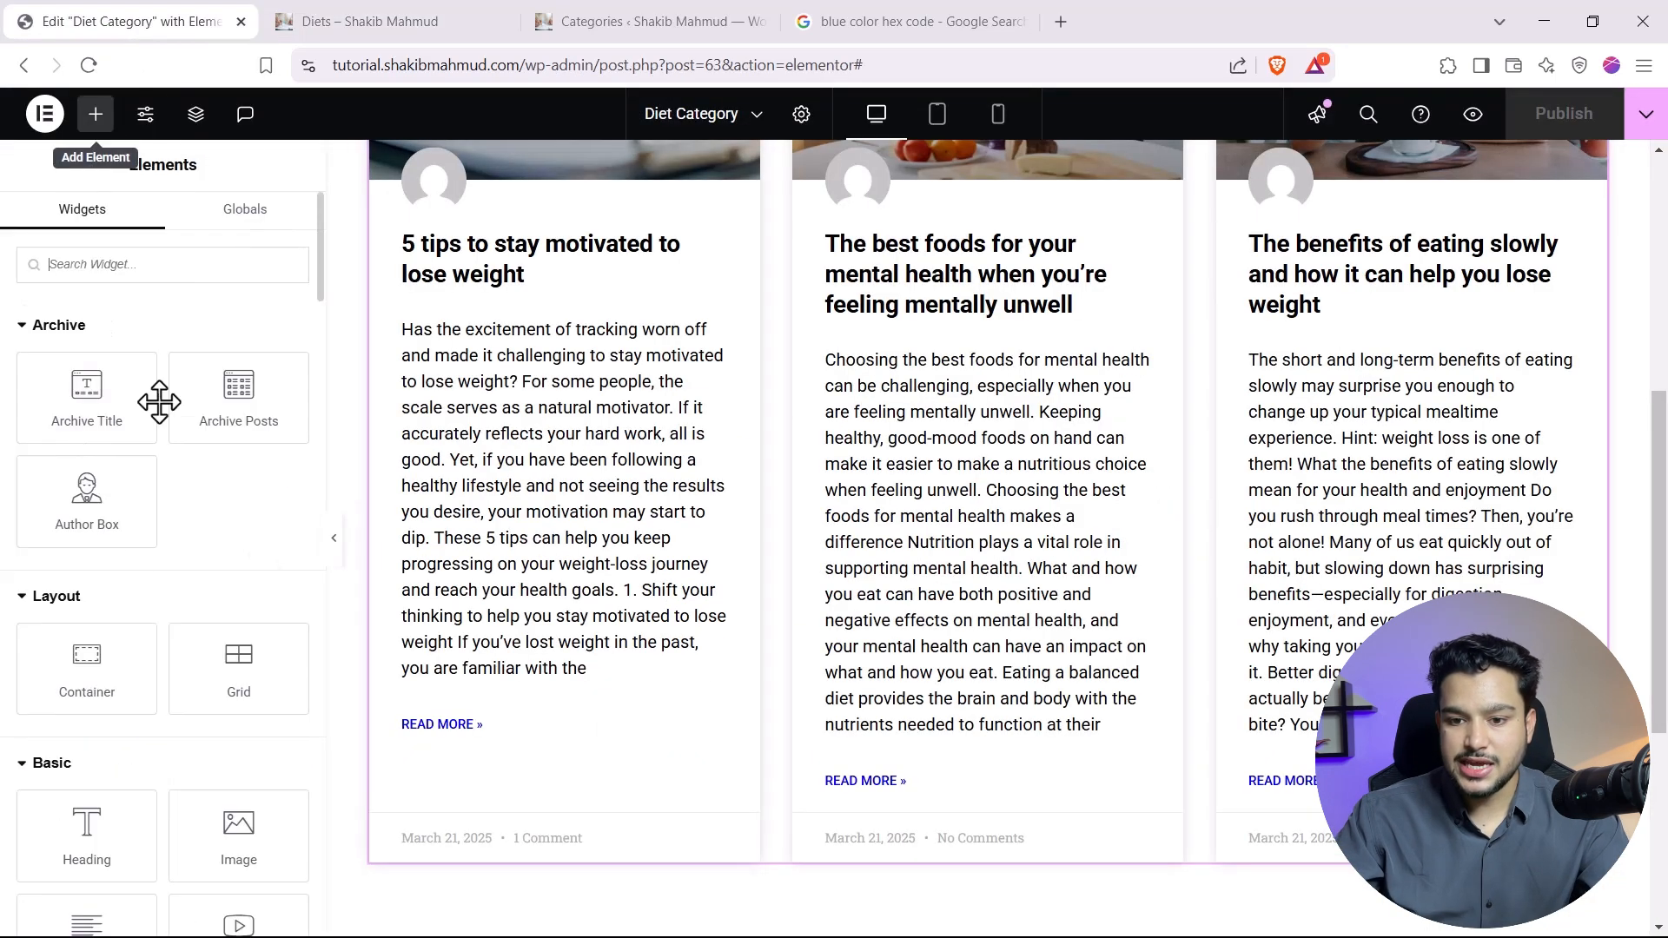